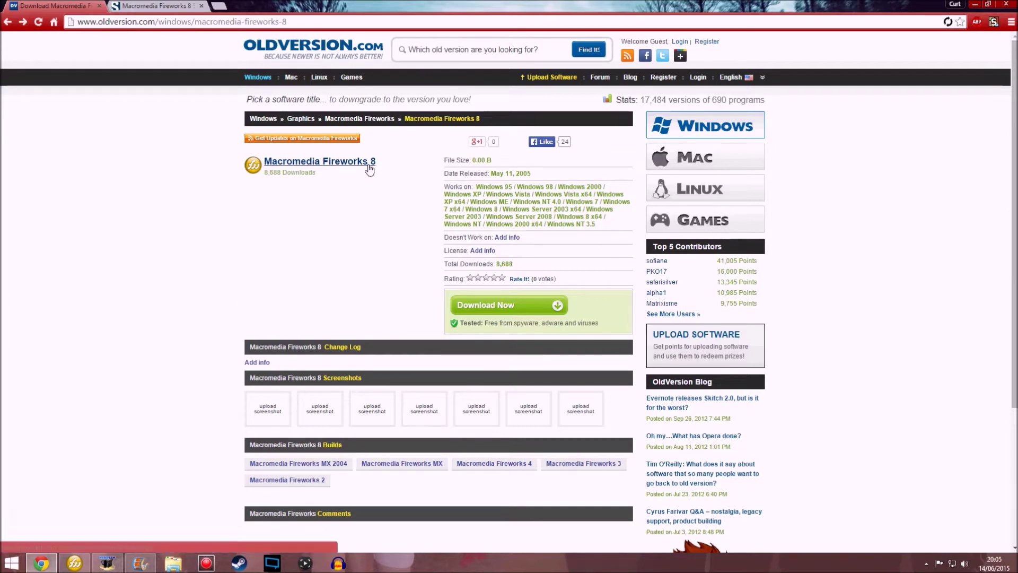
# Step: Examine the Macromedia Fireworks 8 download page on OldVersion.com and the related Scribd document
pyautogui.moveTo(390, 161); pyautogui.dragTo(246, 160)
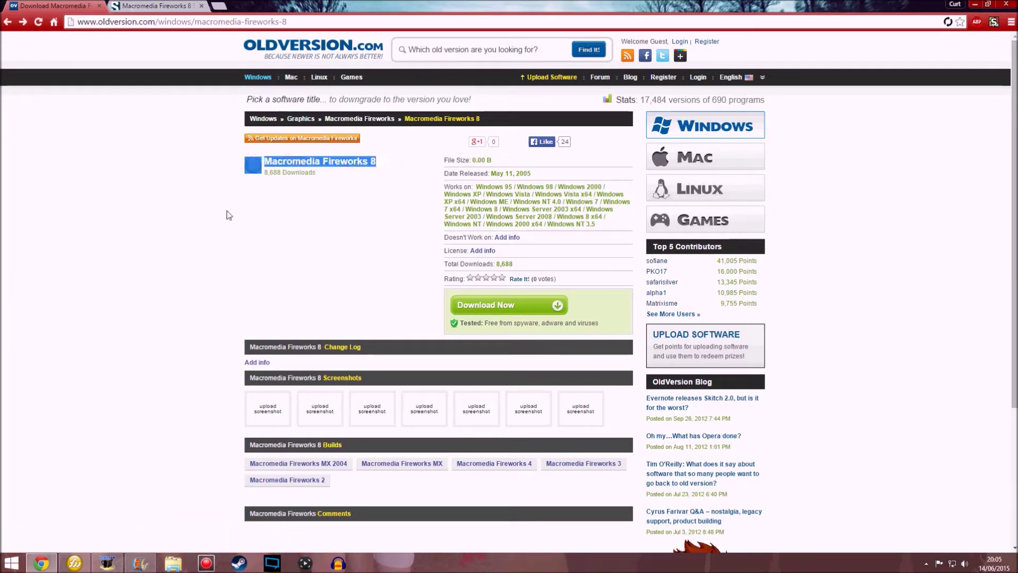
pyautogui.click(250, 227)
pyautogui.hotkey('ctrl', 'Tab')
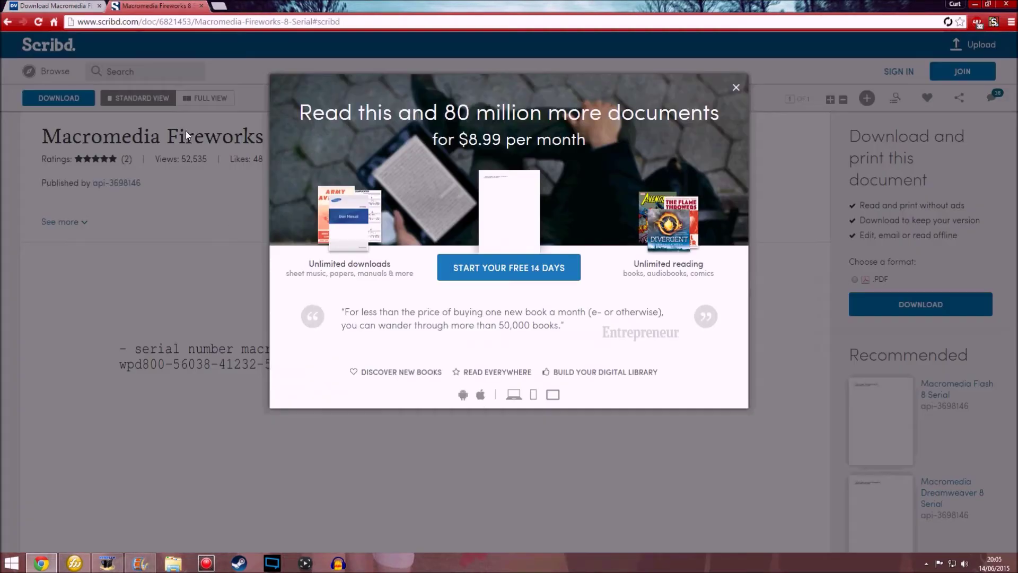
pyautogui.click(180, 298)
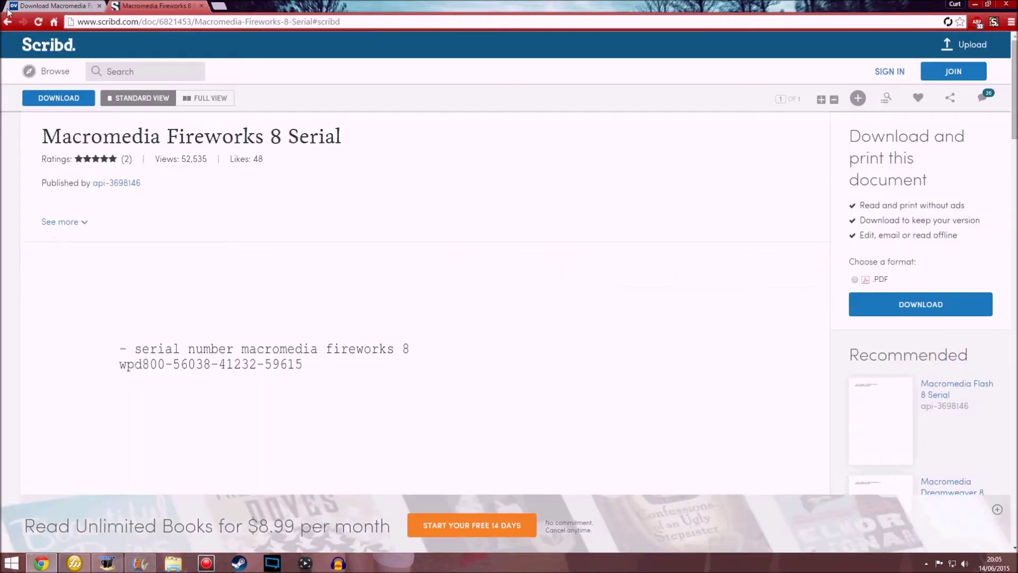
pyautogui.click(8, 11)
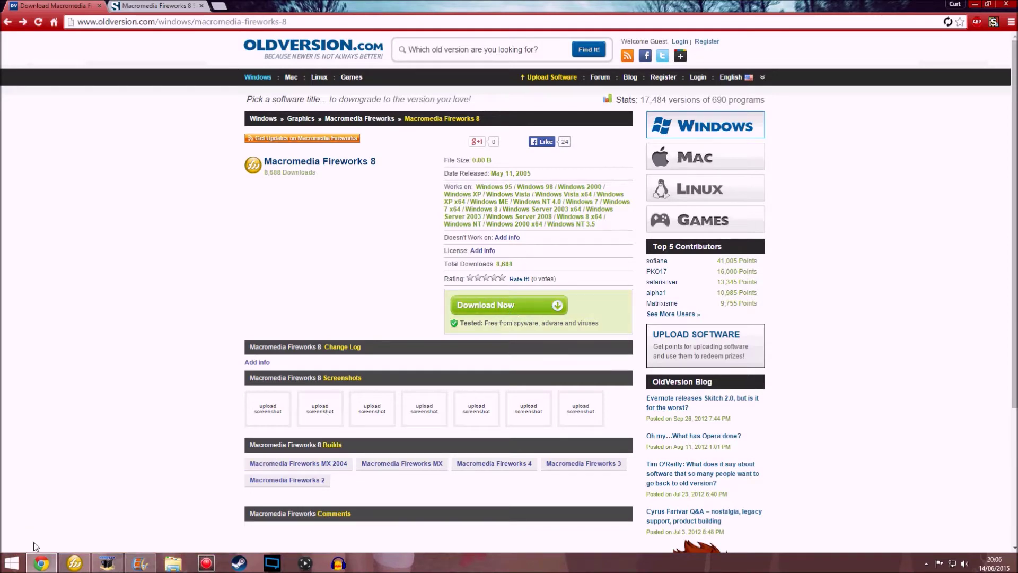
pyautogui.click(133, 6)
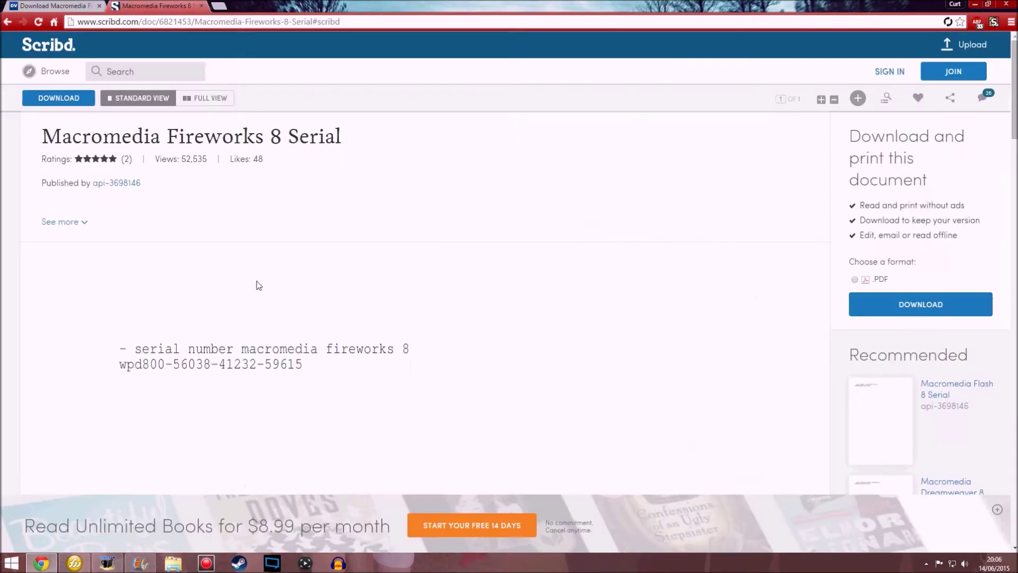
pyautogui.moveTo(303, 351); pyautogui.dragTo(116, 369)
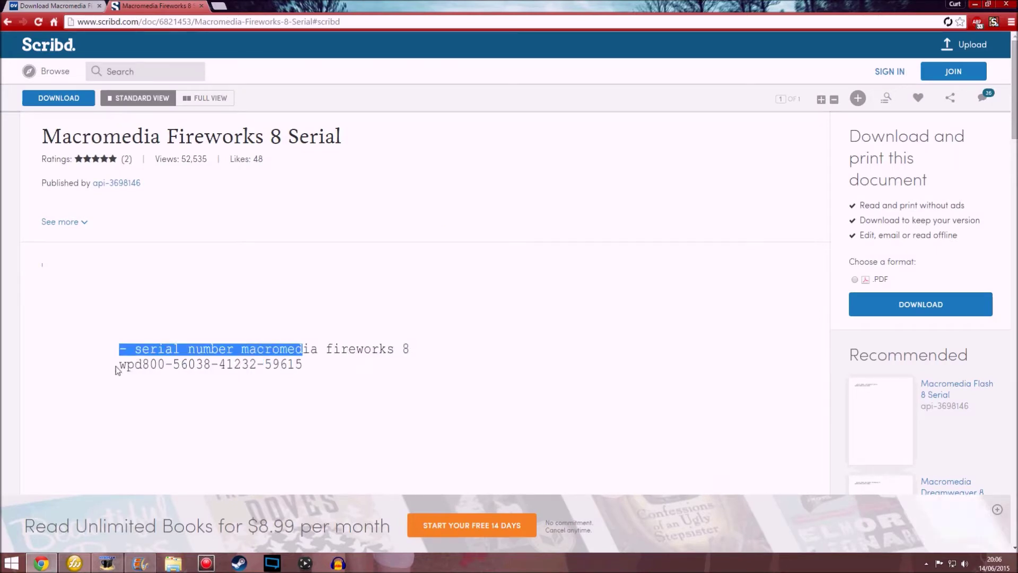
pyautogui.click(58, 264)
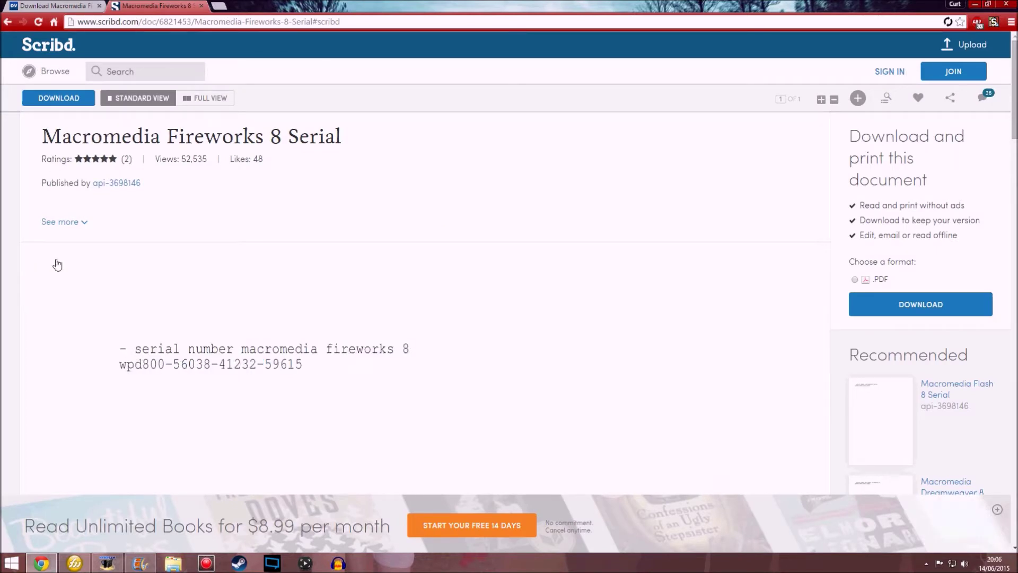
# Step: Close the Scribd page and open Google Images
pyautogui.click(99, 6)
pyautogui.click(54, 22)
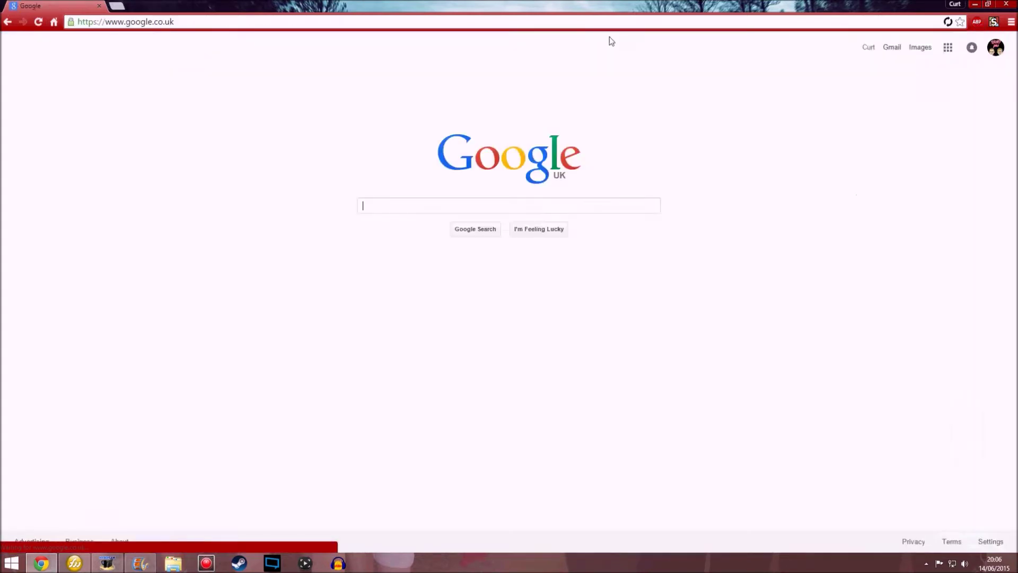
pyautogui.click(911, 50)
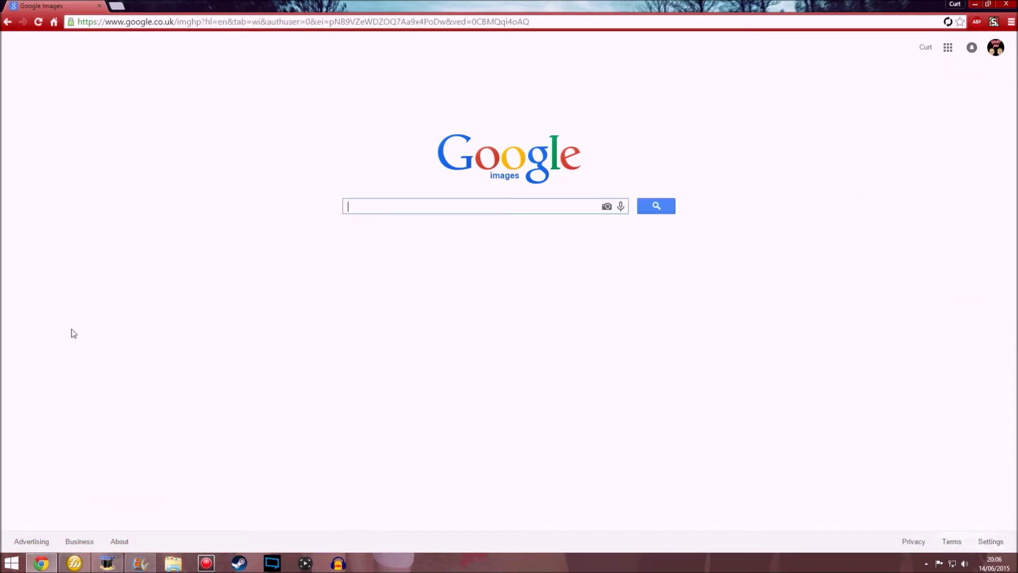
# Step: Switch to Macromedia Fireworks 8 and create a new 2560 by 1440 pixel document with a white canvas at 72 pixels/inch
pyautogui.click(79, 564)
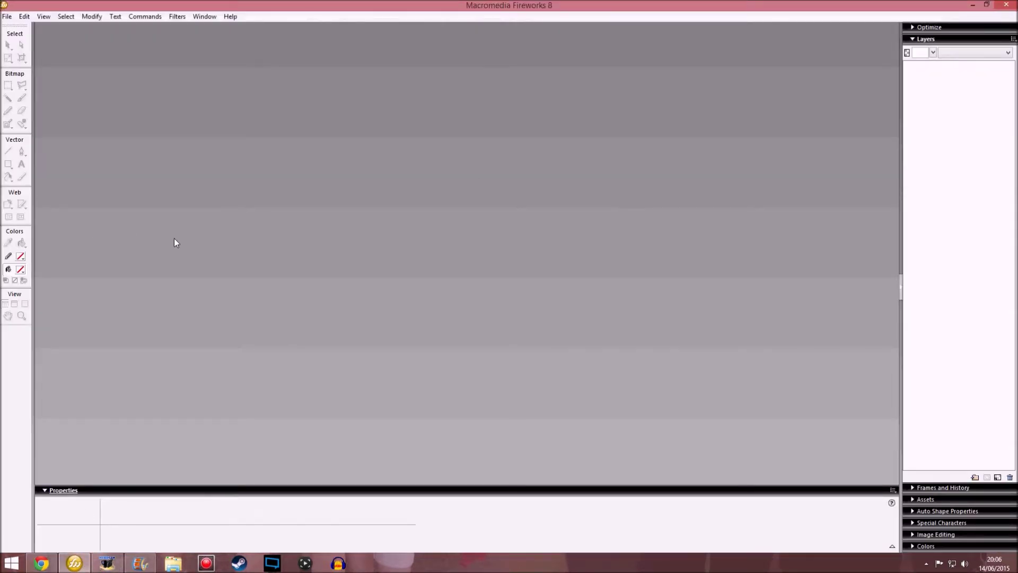
pyautogui.click(8, 16)
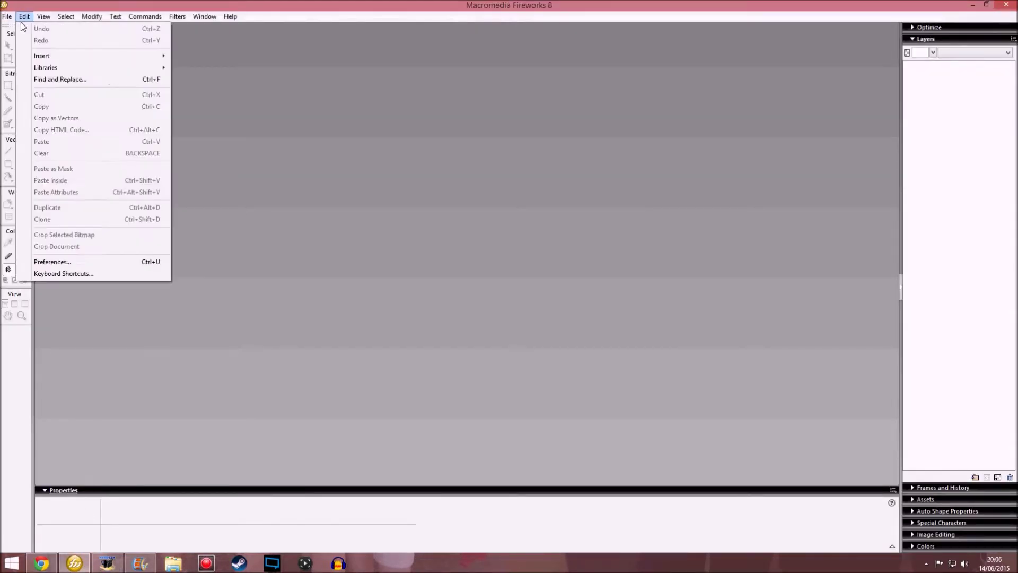
pyautogui.click(11, 27)
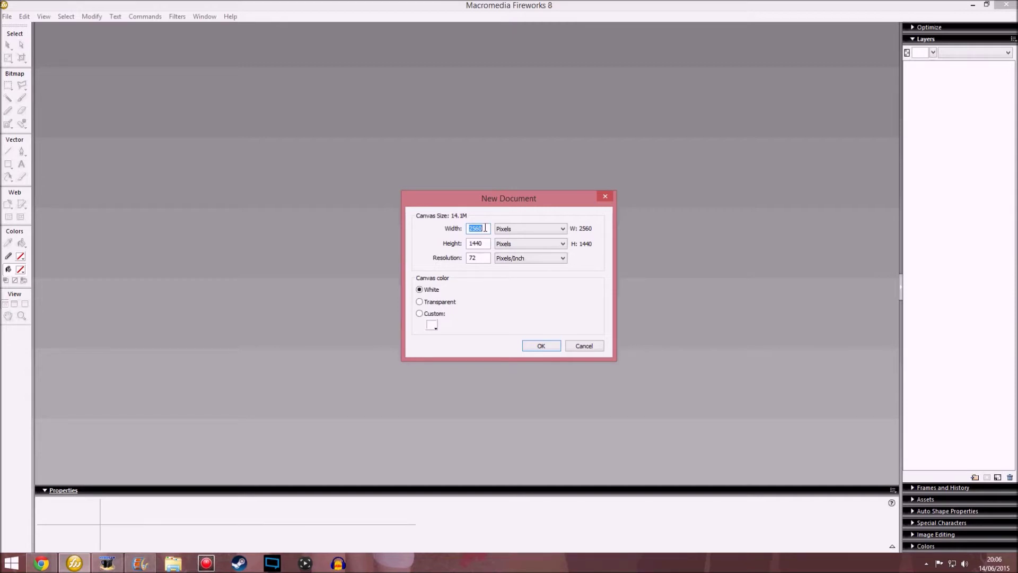
pyautogui.click(546, 350)
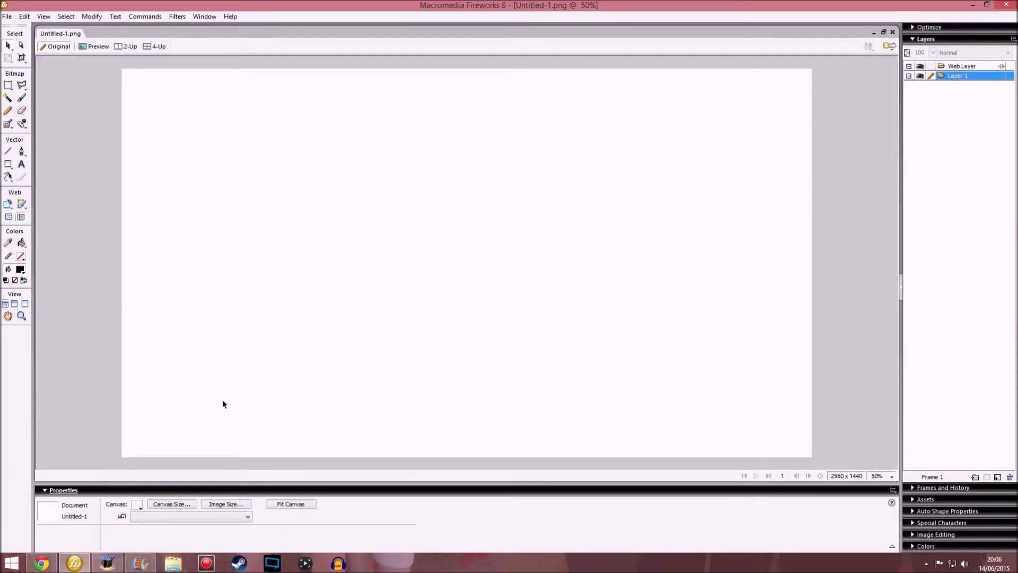
pyautogui.click(139, 503)
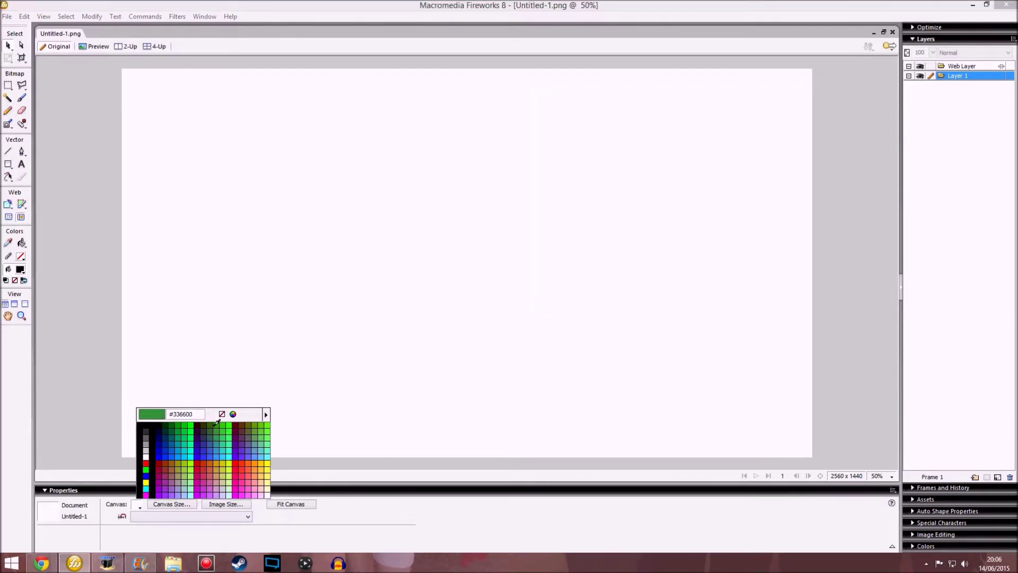
pyautogui.click(233, 414)
pyautogui.moveTo(300, 387); pyautogui.dragTo(214, 394)
pyautogui.moveTo(311, 414); pyautogui.dragTo(317, 412)
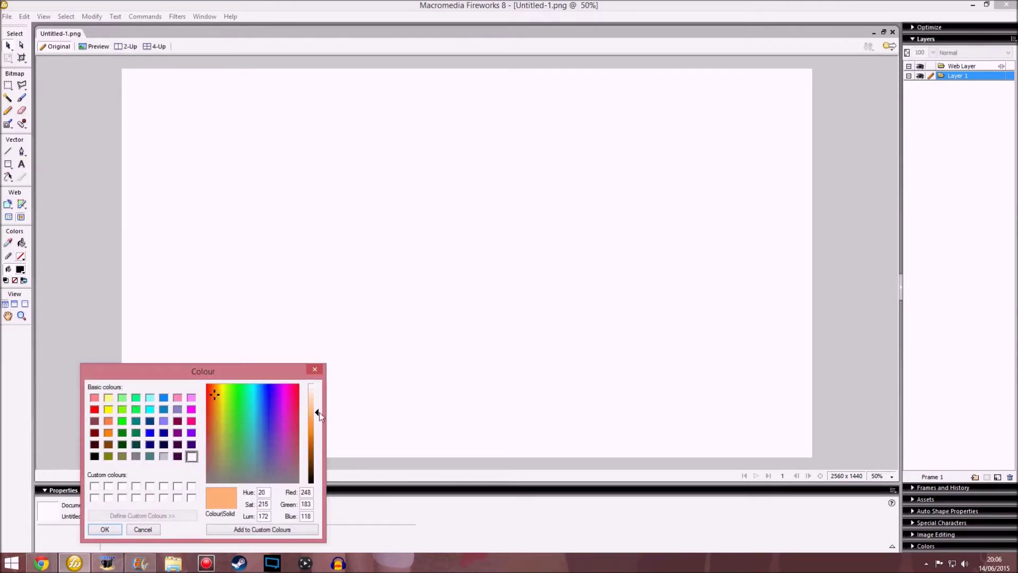
pyautogui.click(315, 371)
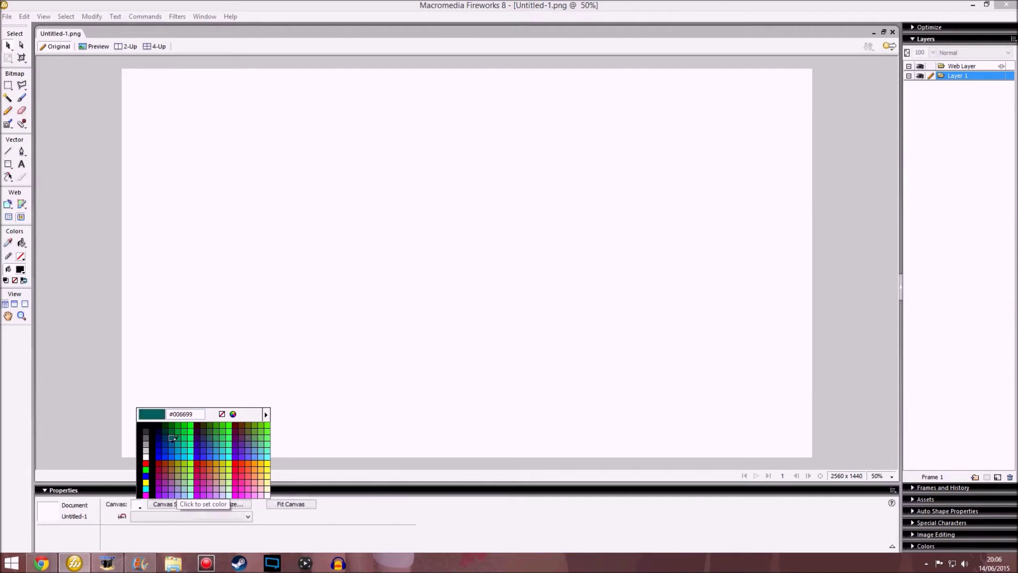
# Step: Set the document's canvas colour to transparent
pyautogui.click(222, 415)
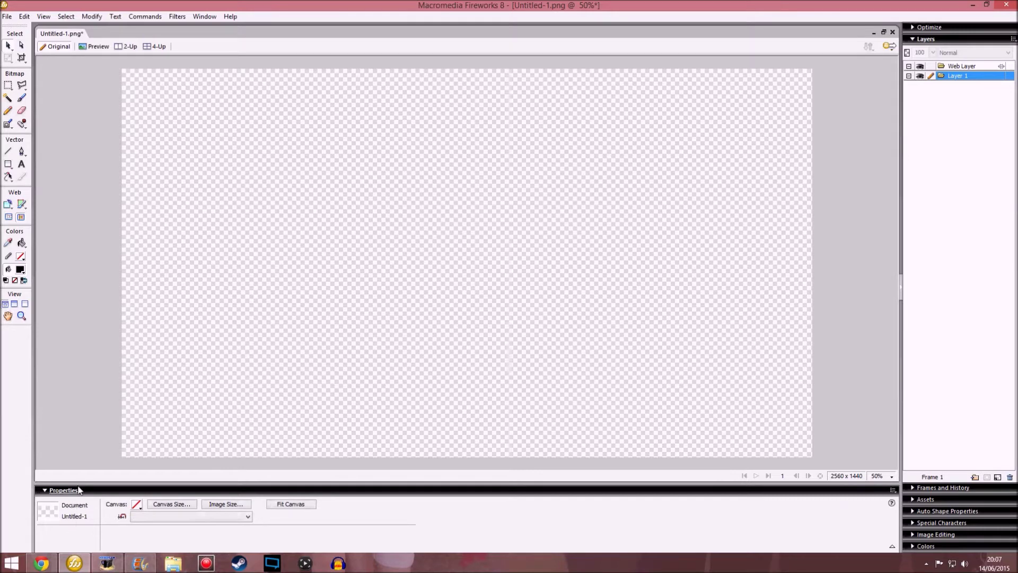
pyautogui.click(138, 505)
pyautogui.click(221, 414)
# Step: Switch to Chrome and search Google Images for "fifa 15 stadium backgrounds"
pyautogui.click(41, 563)
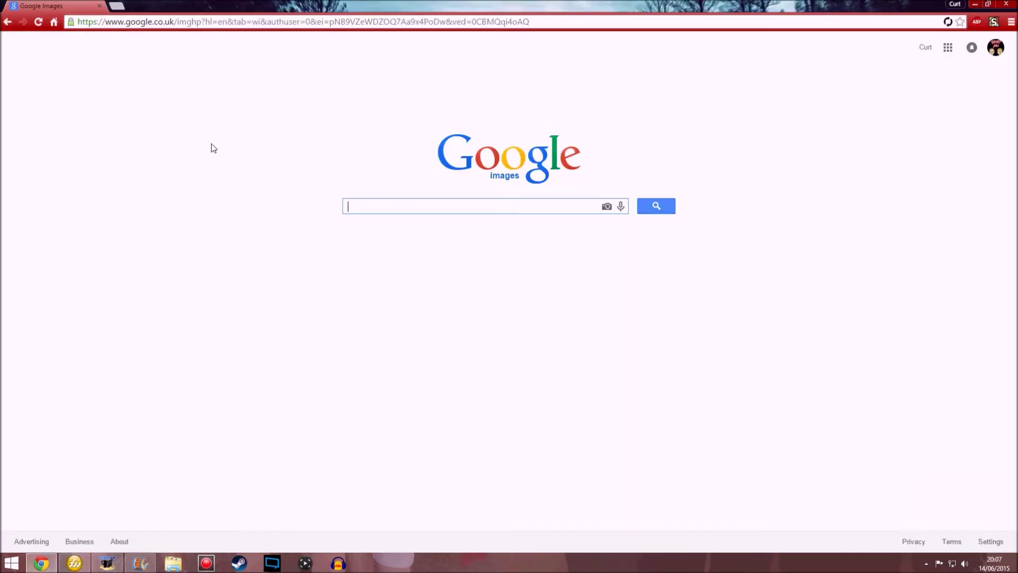
pyautogui.write('fifa 15')
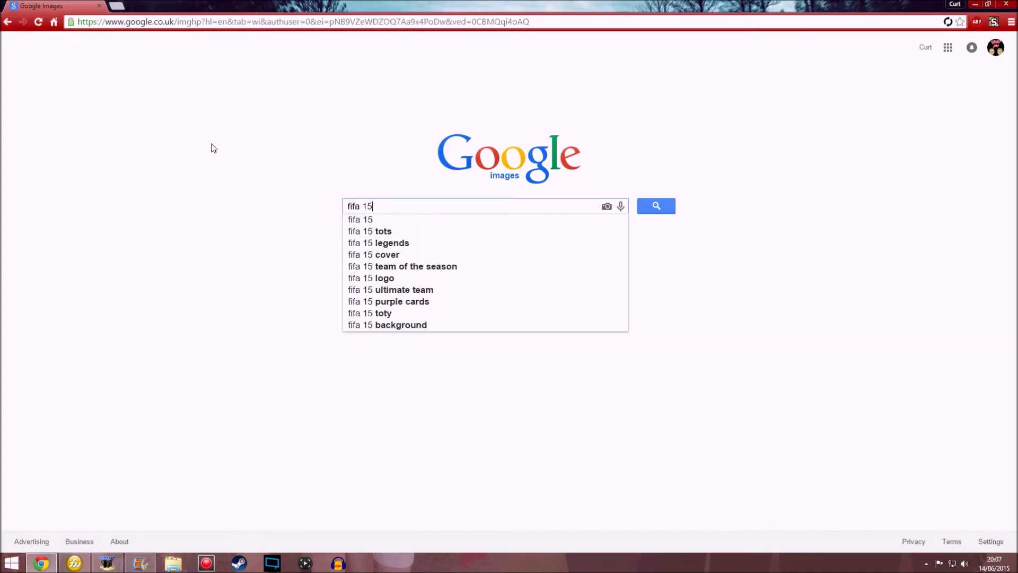
pyautogui.write(' sta')
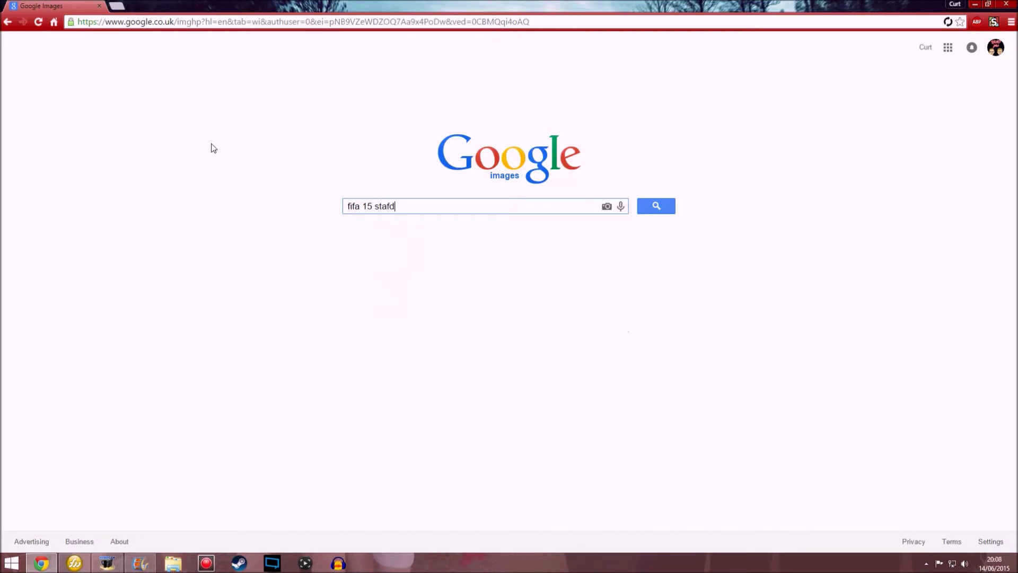
pyautogui.write('dium ')
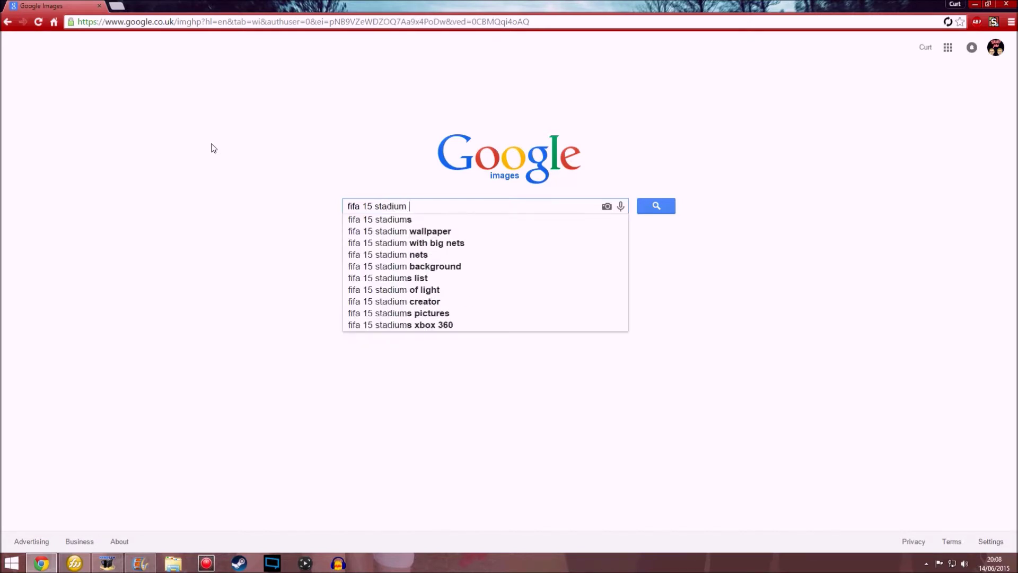
pyautogui.write('backgrounds')
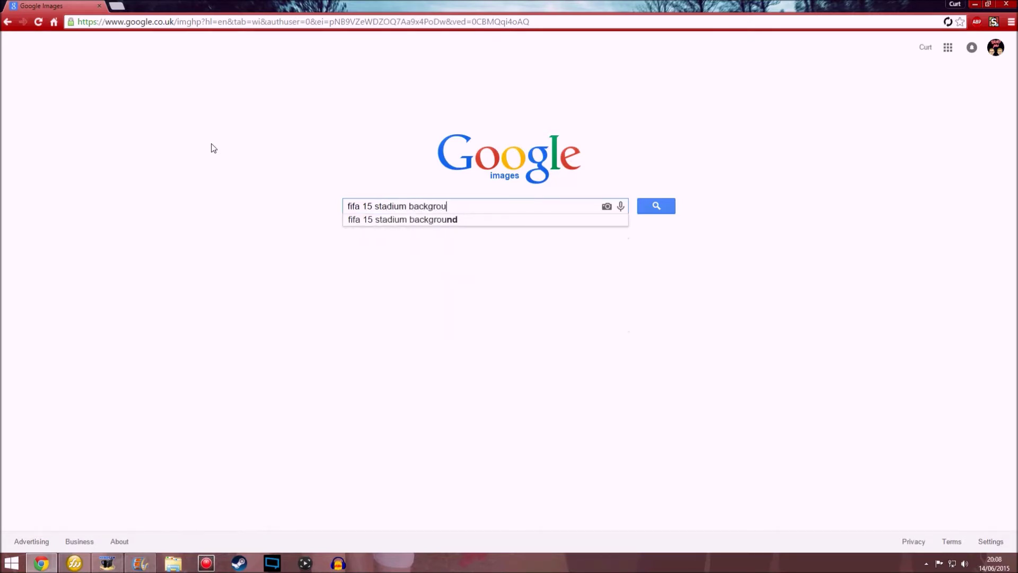
pyautogui.press('Return')
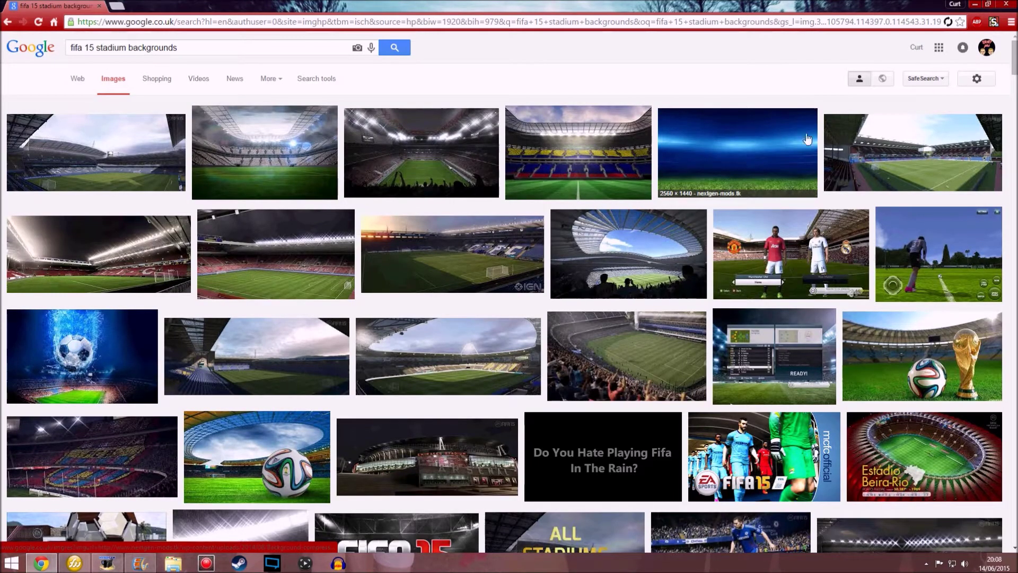
# Step: Find the floodlit stadium image "FIFA 15 Background - misleddit" among the blue background's related images and copy it
pyautogui.click(711, 162)
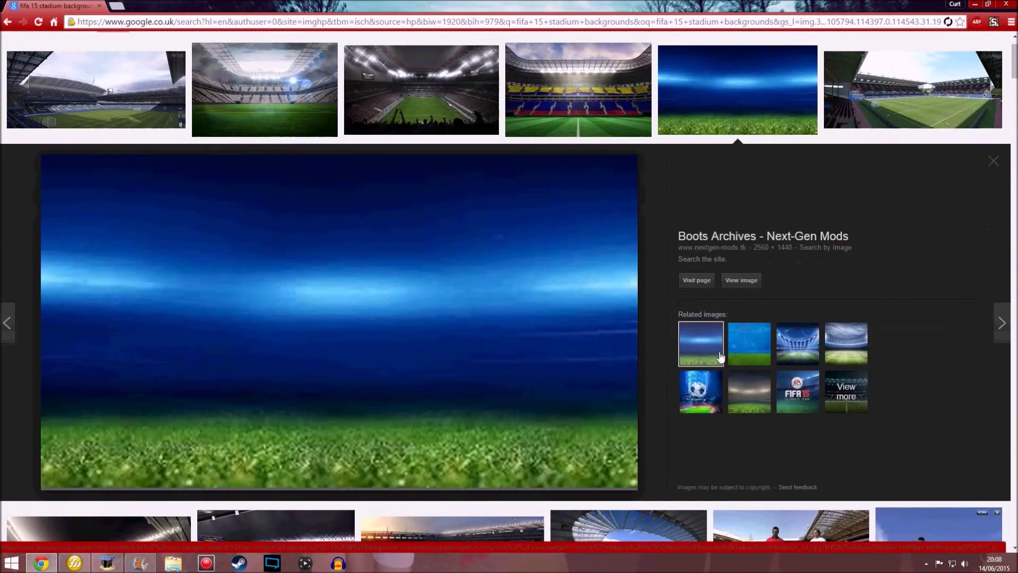
pyautogui.click(734, 378)
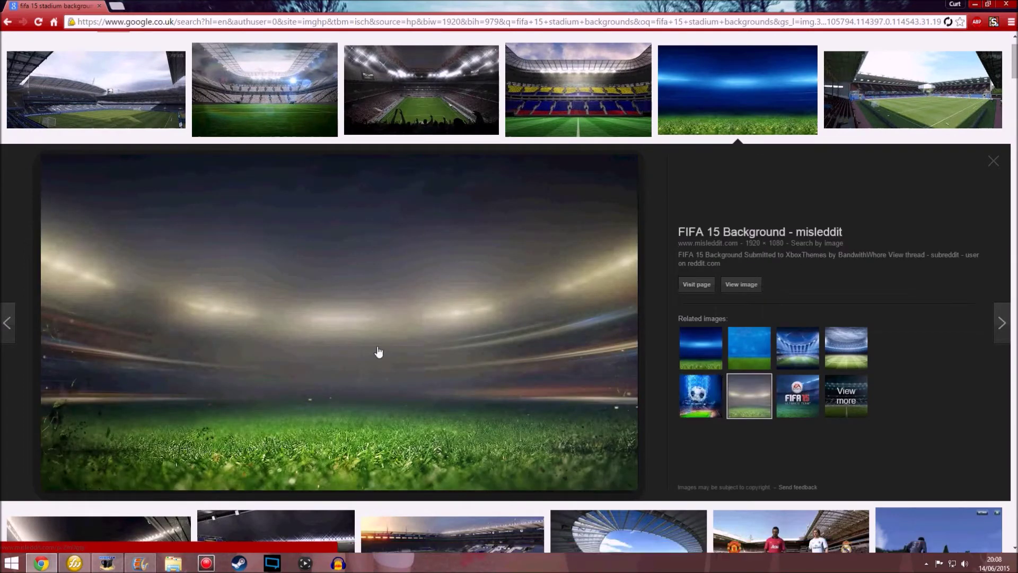
pyautogui.rightClick(317, 299)
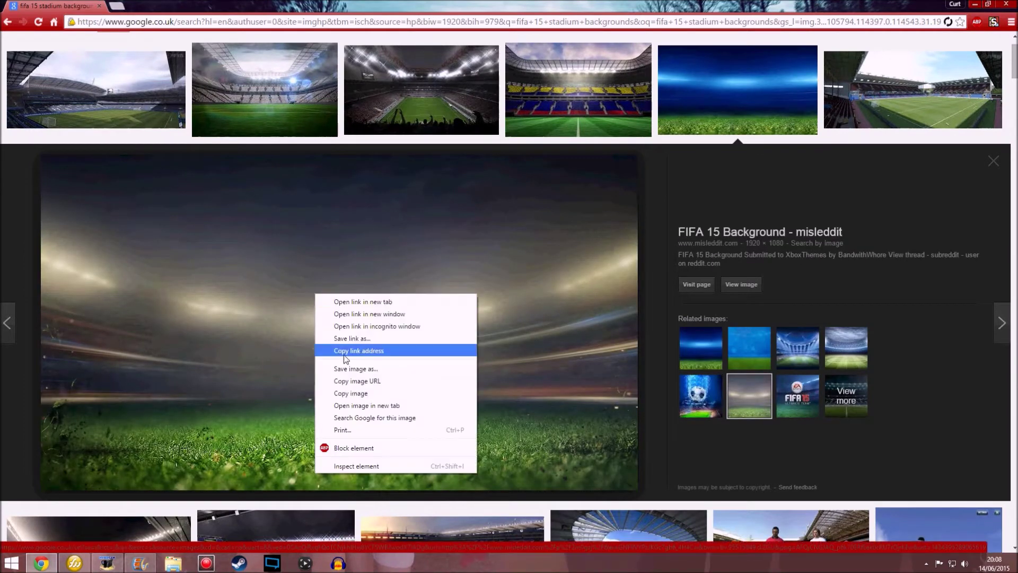
pyautogui.click(366, 391)
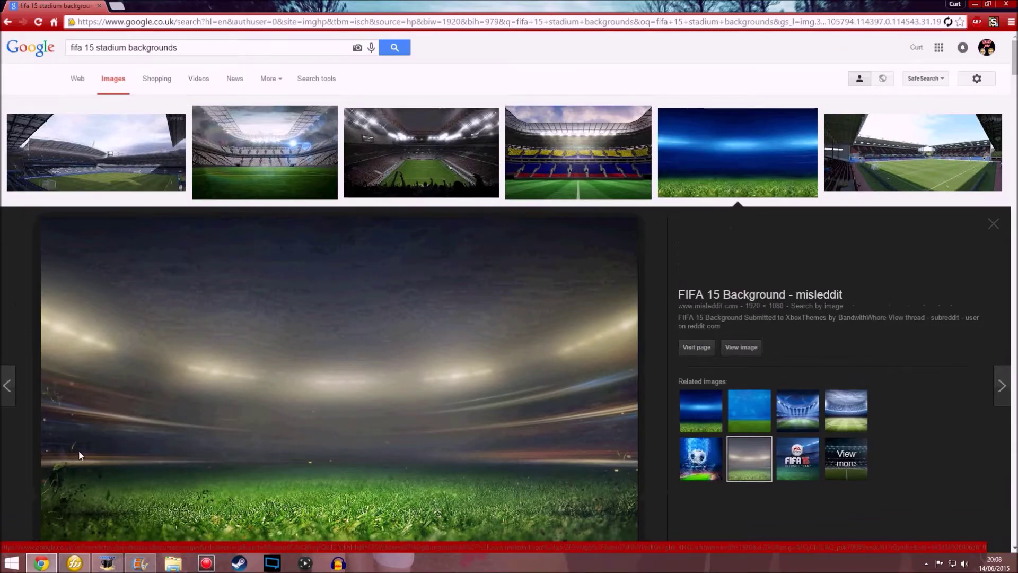
# Step: Paste the stadium image into the Fireworks document and enlarge it until it covers the whole canvas
pyautogui.click(78, 563)
pyautogui.rightClick(351, 102)
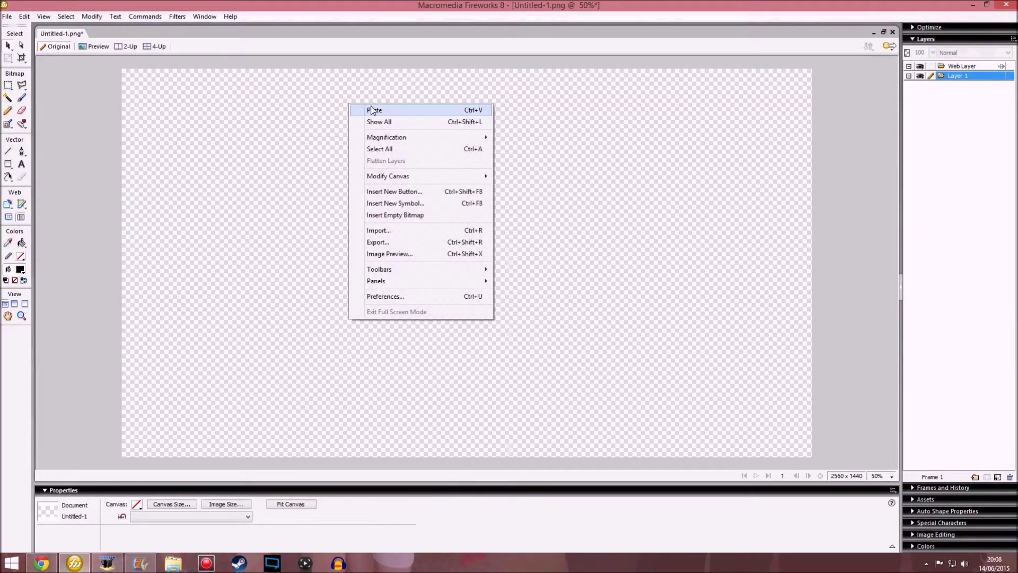
pyautogui.click(366, 107)
pyautogui.moveTo(385, 238); pyautogui.dragTo(267, 171)
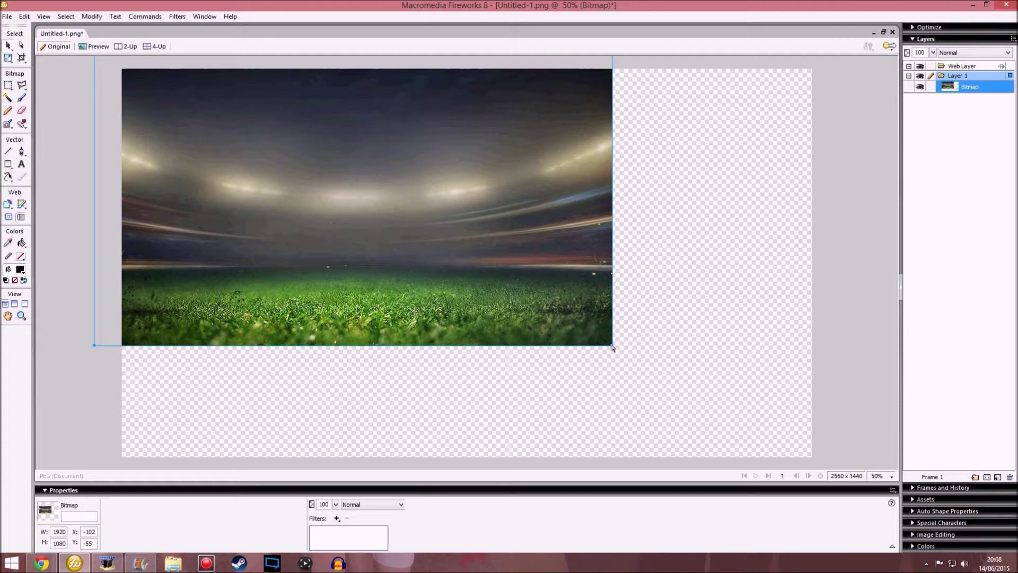
pyautogui.moveTo(612, 347); pyautogui.dragTo(832, 449)
pyautogui.moveTo(663, 402); pyautogui.dragTo(673, 401)
pyautogui.click(913, 345)
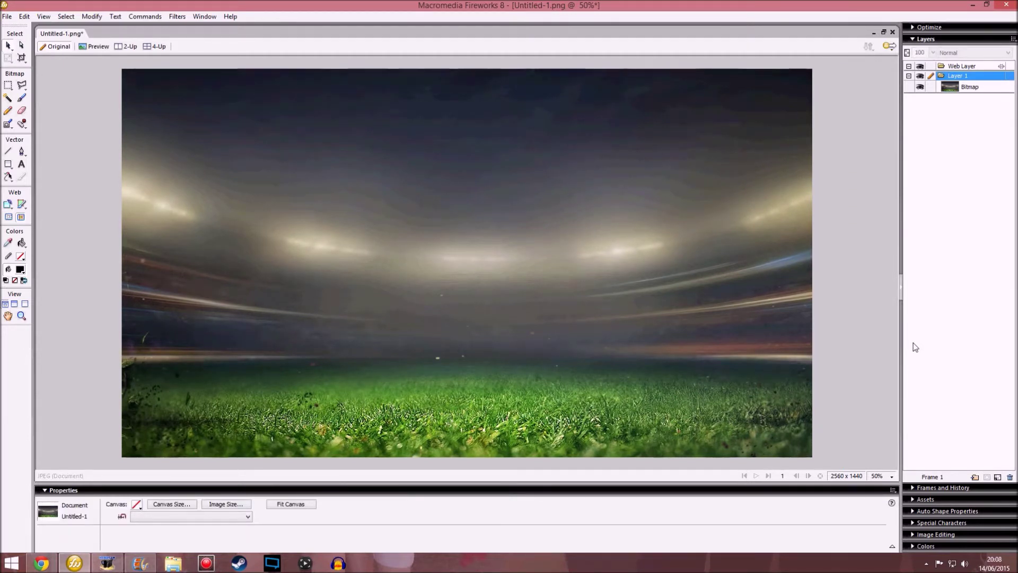
# Step: Switch to Chrome and search Google Images for "red"
pyautogui.moveTo(49, 563)
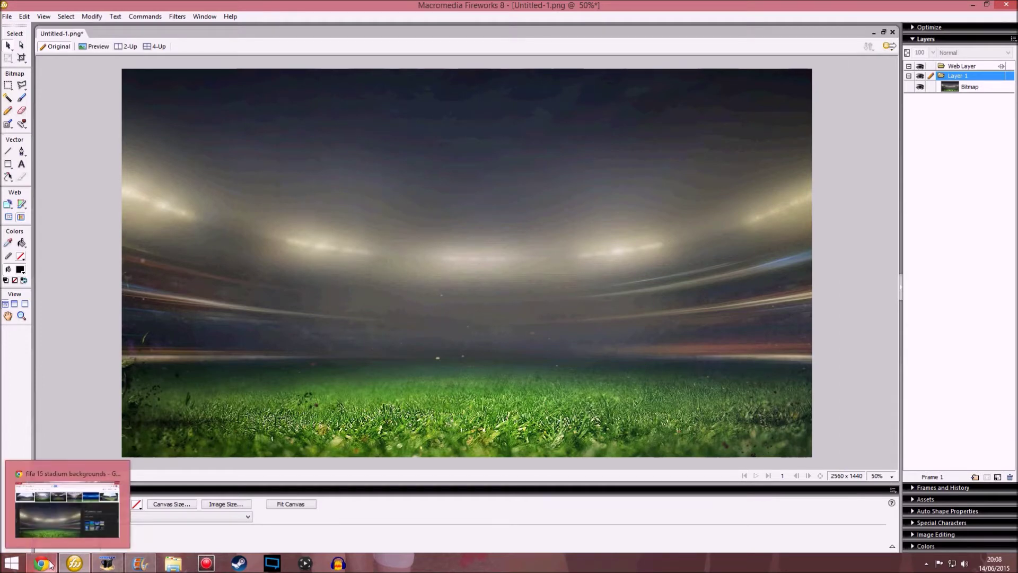
pyautogui.click(71, 545)
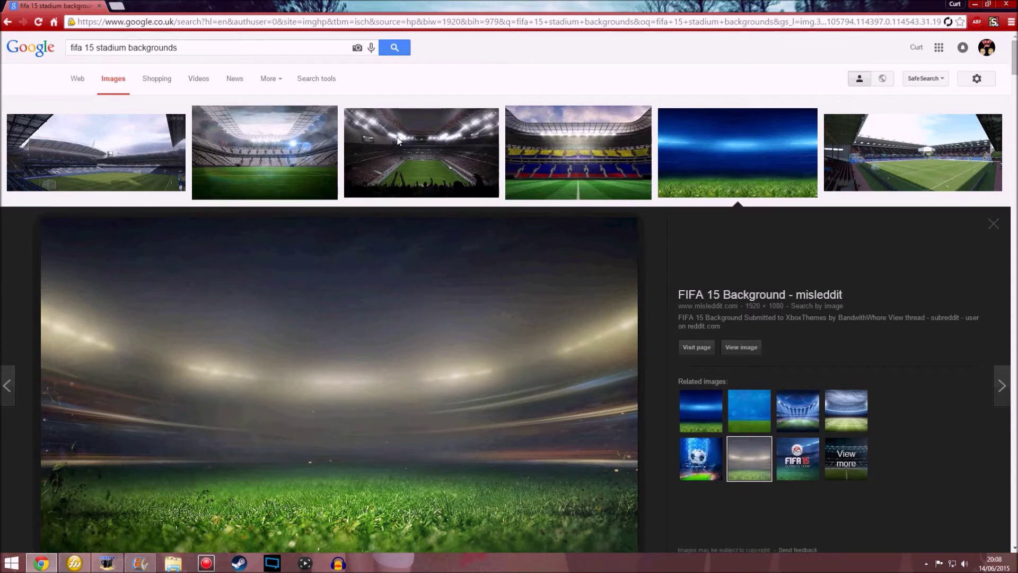
pyautogui.hotkey('ctrl', 'a')
pyautogui.write('red')
pyautogui.press('Return')
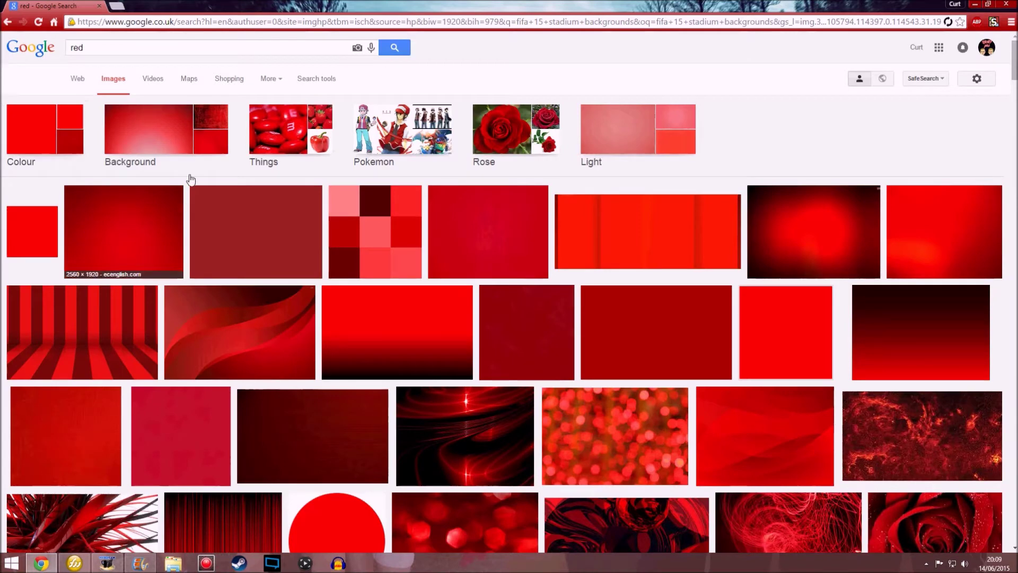
# Step: Find the 2560 × 1600 red glow wallpaper from sodahead.com through the image's other sizes and copy it
pyautogui.click(162, 152)
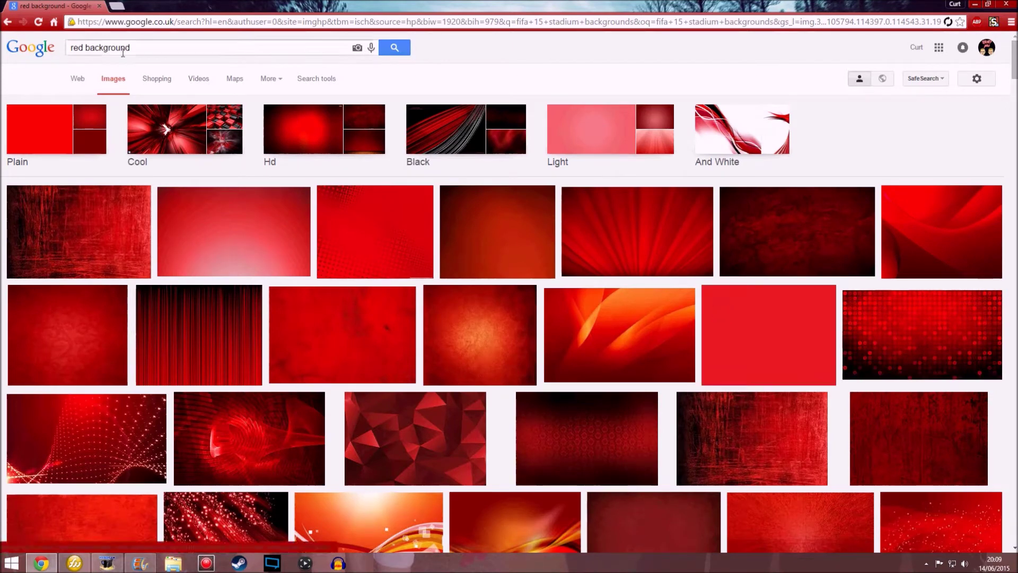
pyautogui.click(7, 22)
pyautogui.click(807, 248)
pyautogui.scroll(-3, 631, 331)
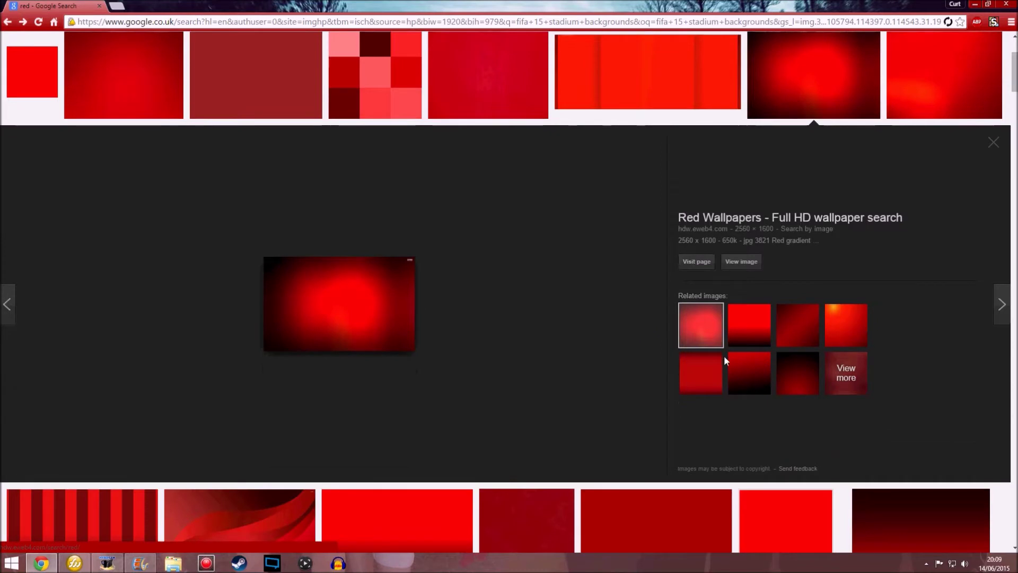
pyautogui.click(757, 231)
pyautogui.click(96, 177)
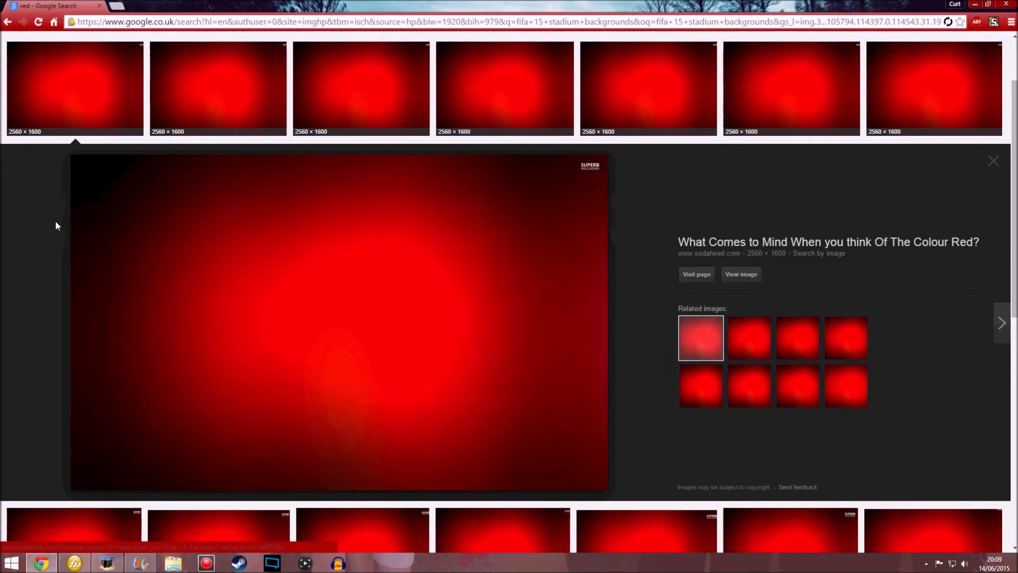
pyautogui.rightClick(264, 280)
pyautogui.click(318, 379)
# Step: Switch to Fireworks and paste the red glow image over the stadium image
pyautogui.click(75, 563)
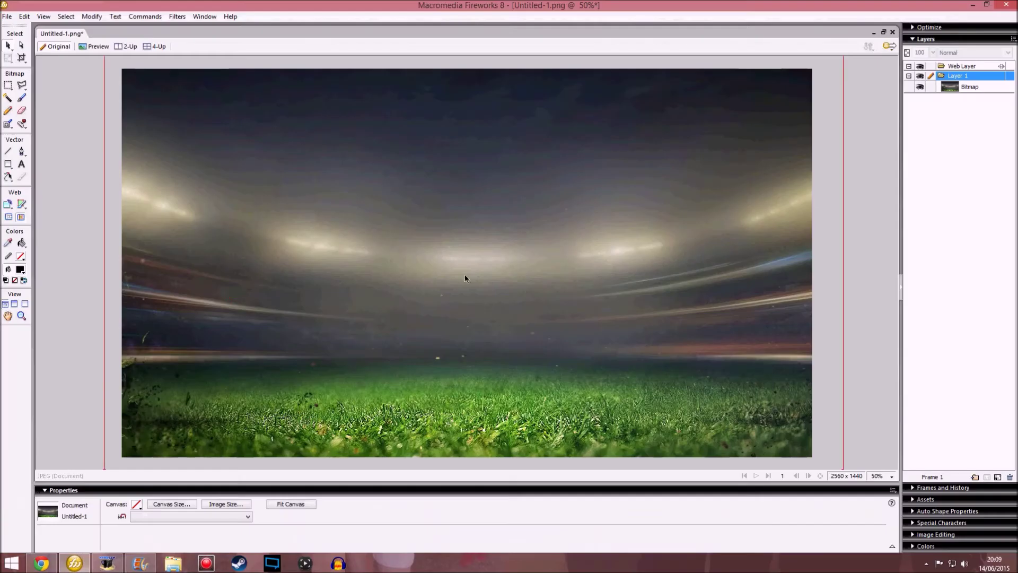
pyautogui.rightClick(465, 265)
pyautogui.moveTo(530, 269)
pyautogui.click(662, 316)
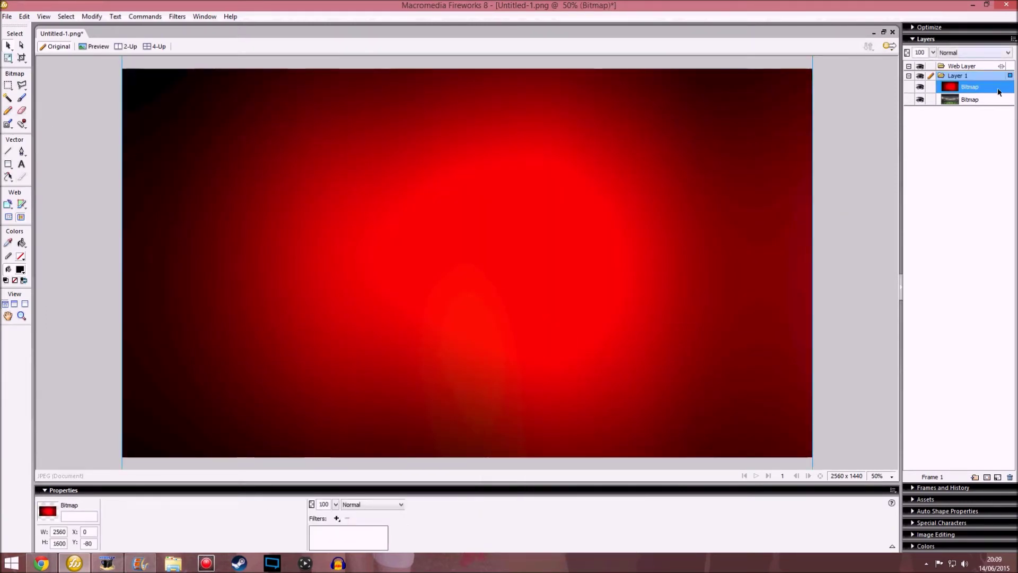
pyautogui.moveTo(981, 89)
pyautogui.mouseDown()
pyautogui.moveTo(975, 107)
pyautogui.moveTo(963, 85)
pyautogui.mouseUp()
# Step: Try the Inverse Color Burn blend mode on the red image
pyautogui.click(389, 509)
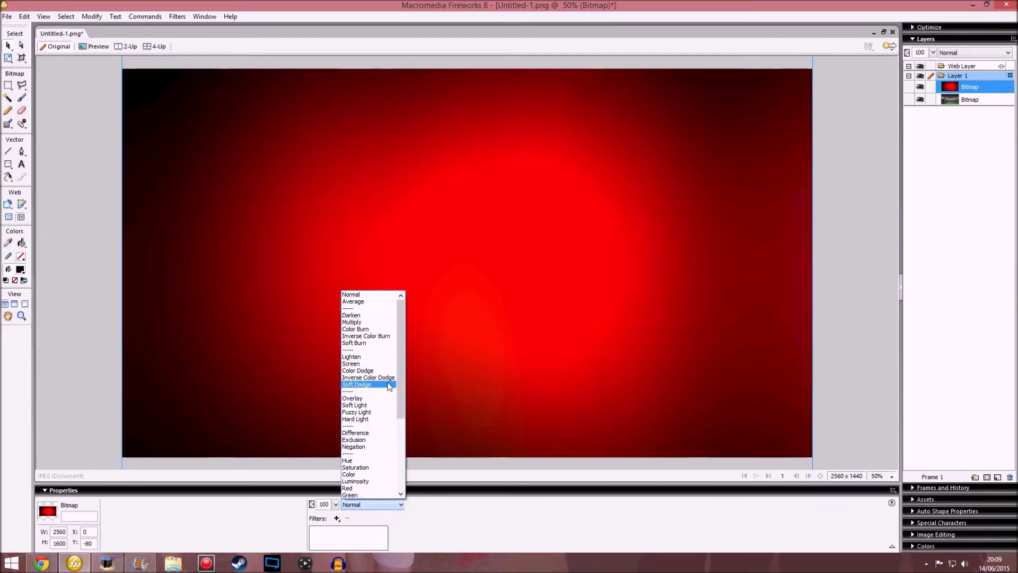
pyautogui.moveTo(399, 390)
pyautogui.mouseDown()
pyautogui.moveTo(400, 459)
pyautogui.moveTo(399, 375)
pyautogui.mouseUp()
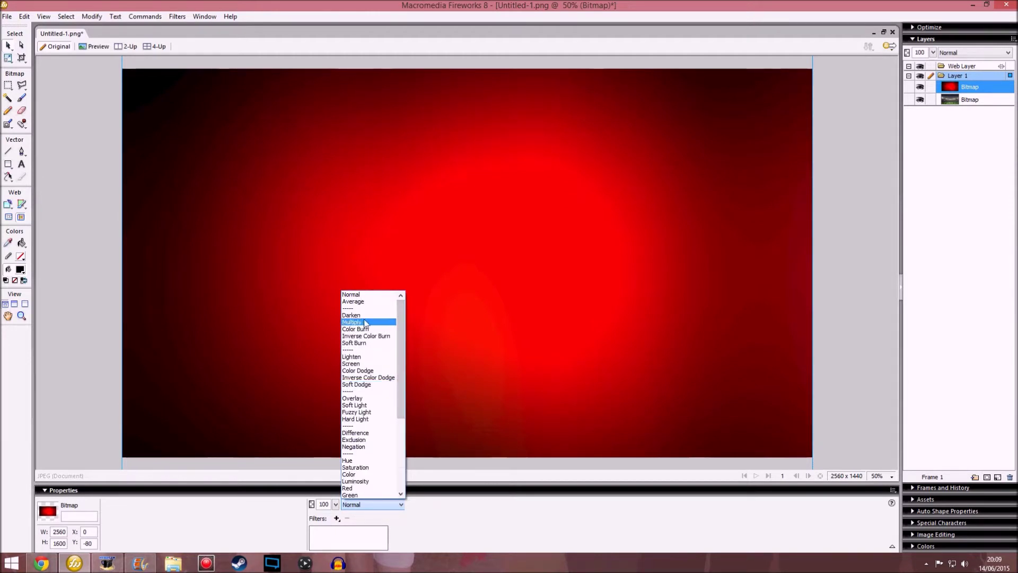
pyautogui.click(365, 335)
pyautogui.click(372, 504)
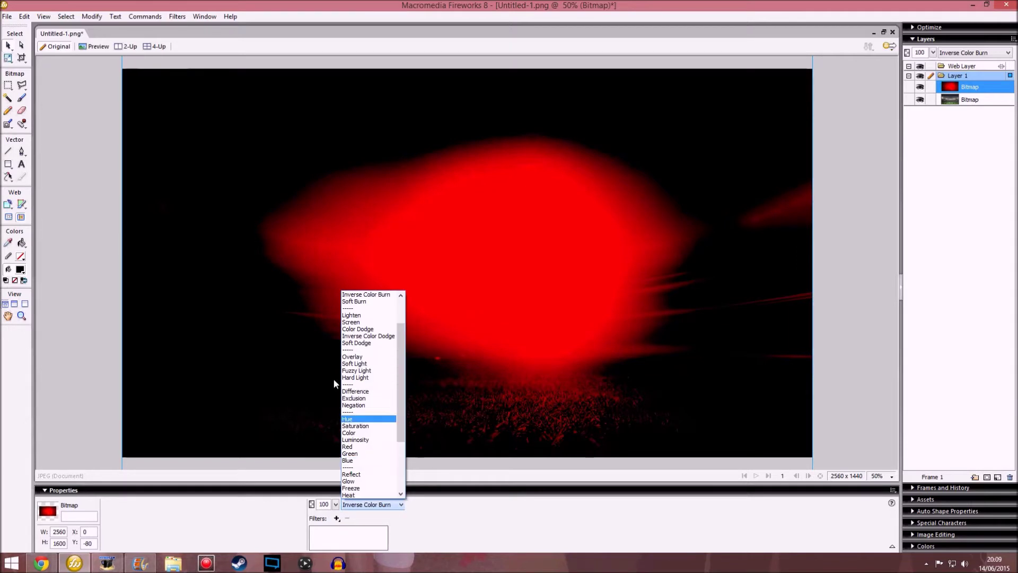
pyautogui.click(339, 316)
# Step: Compare the Darken and Color Burn blend modes on the red image, ending on Darken
pyautogui.click(367, 504)
pyautogui.scroll(2, 346, 350)
pyautogui.click(357, 313)
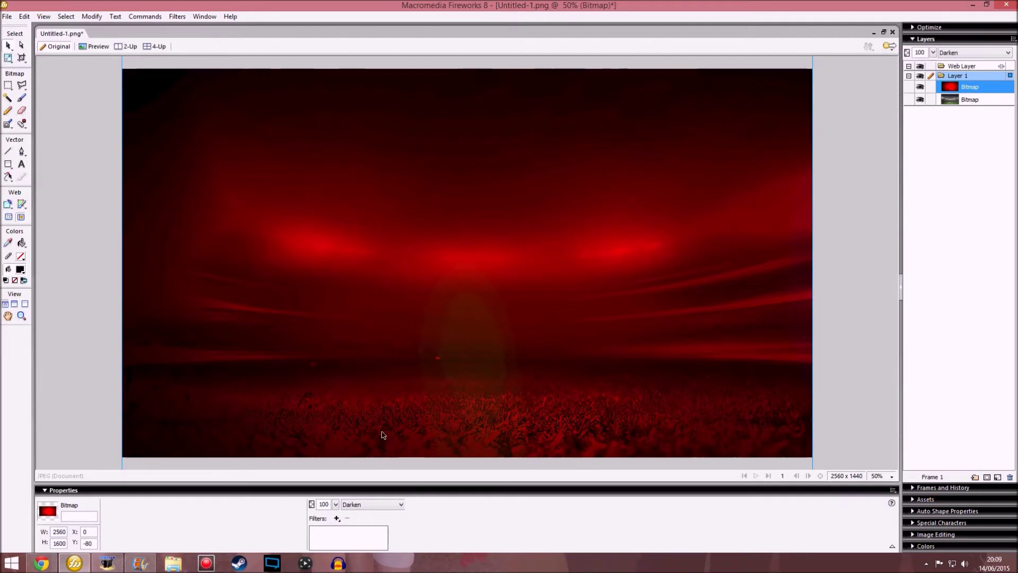
pyautogui.click(375, 505)
pyautogui.click(371, 304)
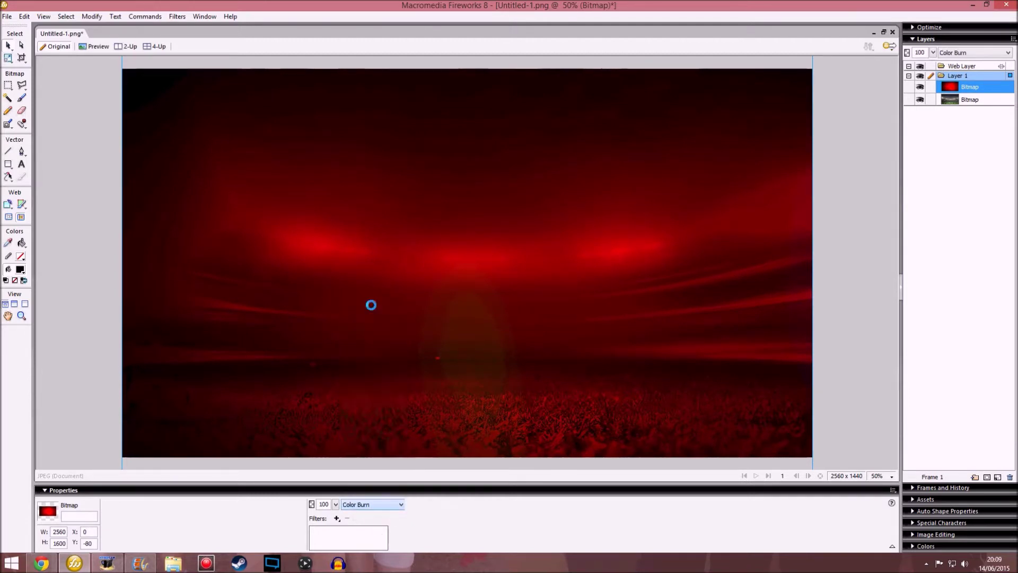
pyautogui.click(376, 504)
pyautogui.scroll(2, 366, 371)
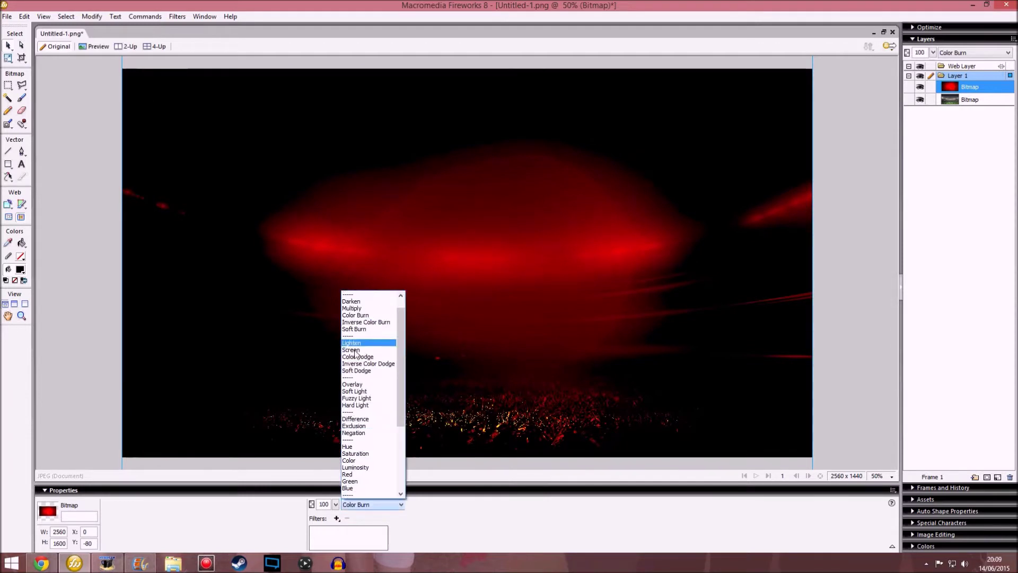
pyautogui.click(358, 302)
# Step: Try the Multiply, Inverse Color Burn and Soft Burn blend modes on the red image
pyautogui.click(378, 505)
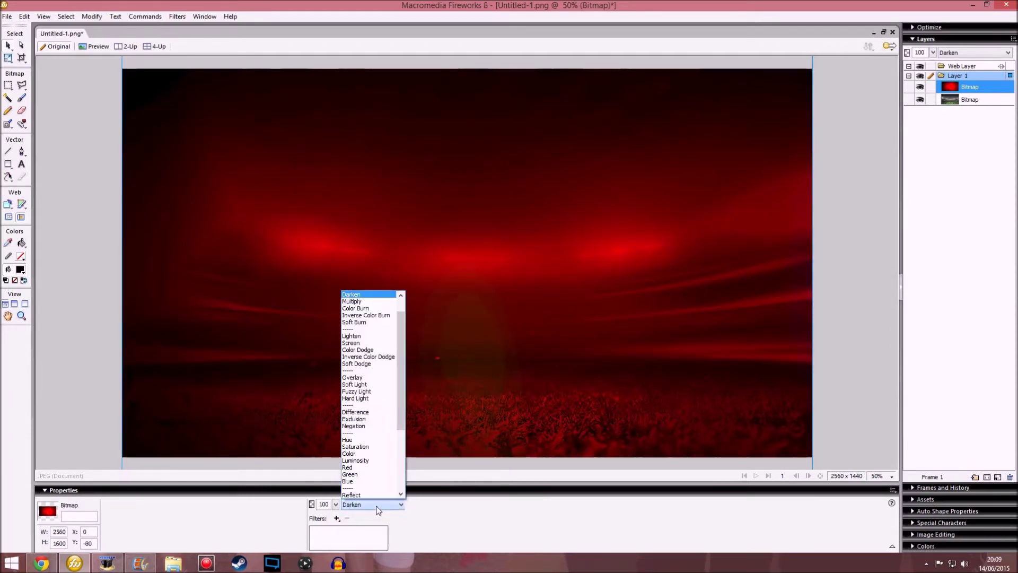
pyautogui.press('Down')
pyautogui.press('Return')
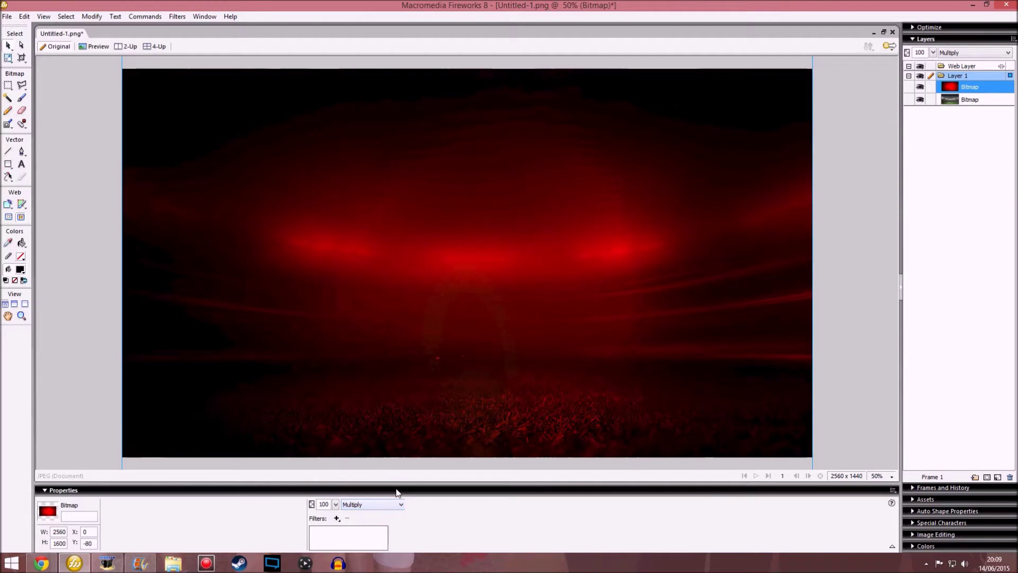
pyautogui.click(379, 506)
pyautogui.press('Down')
pyautogui.press('Down')
pyautogui.press('Return')
pyautogui.click(378, 506)
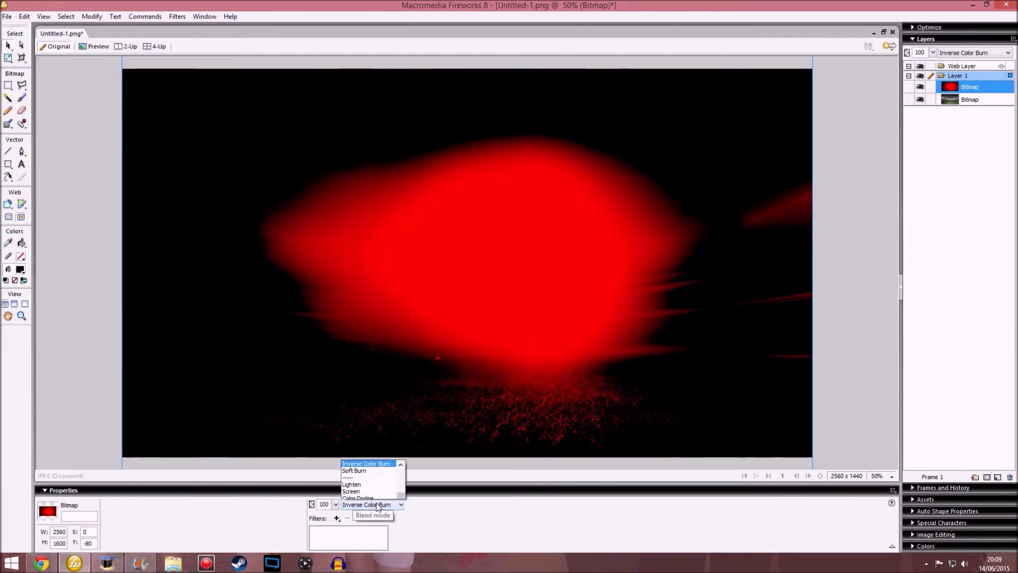
pyautogui.press('Down')
pyautogui.press('Return')
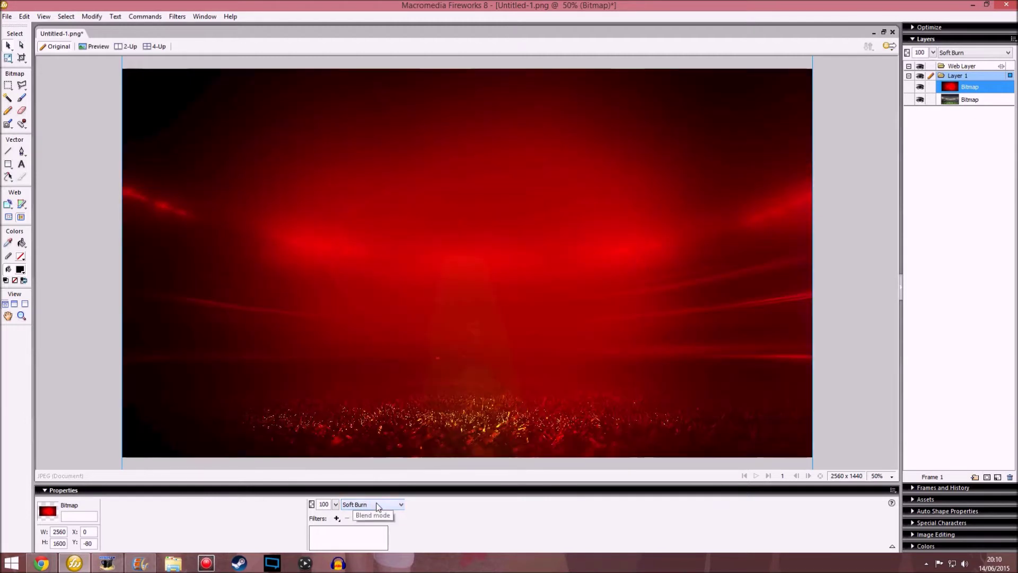
# Step: Set the red image's blend mode to Darken and deselect the image
pyautogui.click(378, 505)
pyautogui.scroll(2, 371, 360)
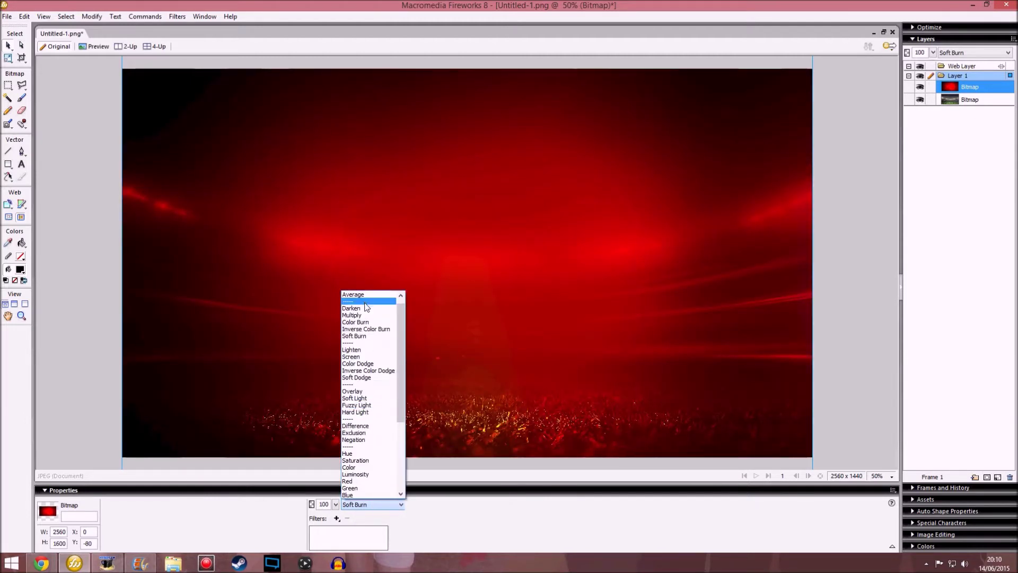
pyautogui.click(358, 310)
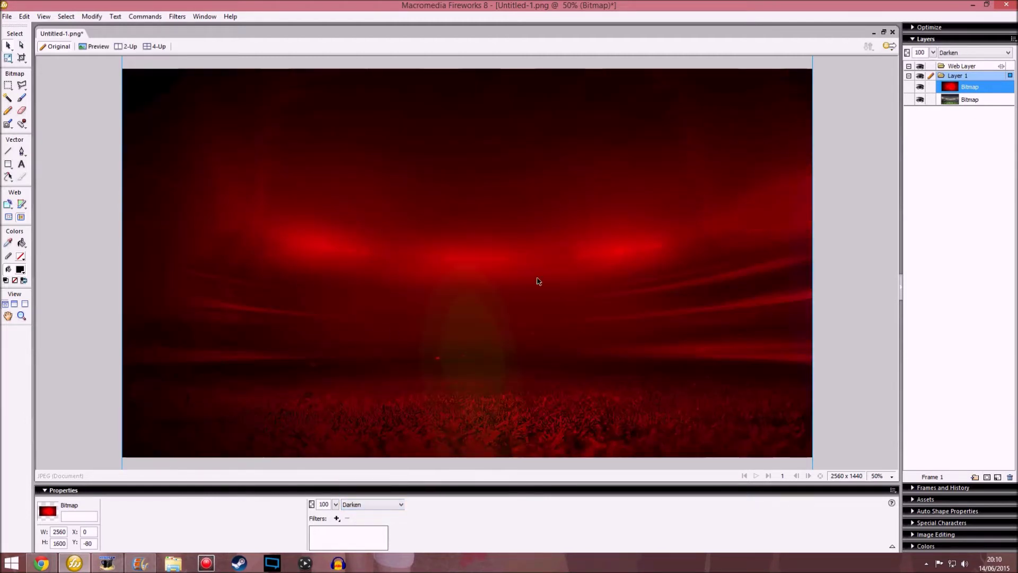
pyautogui.click(966, 256)
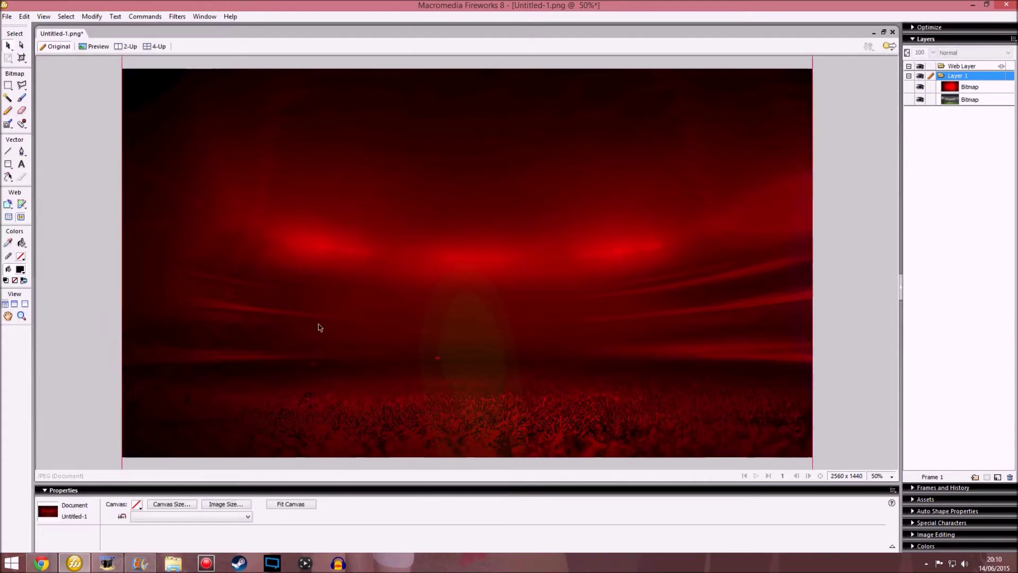
# Step: Switch to Chrome and search Google Images for "particles png"
pyautogui.click(42, 563)
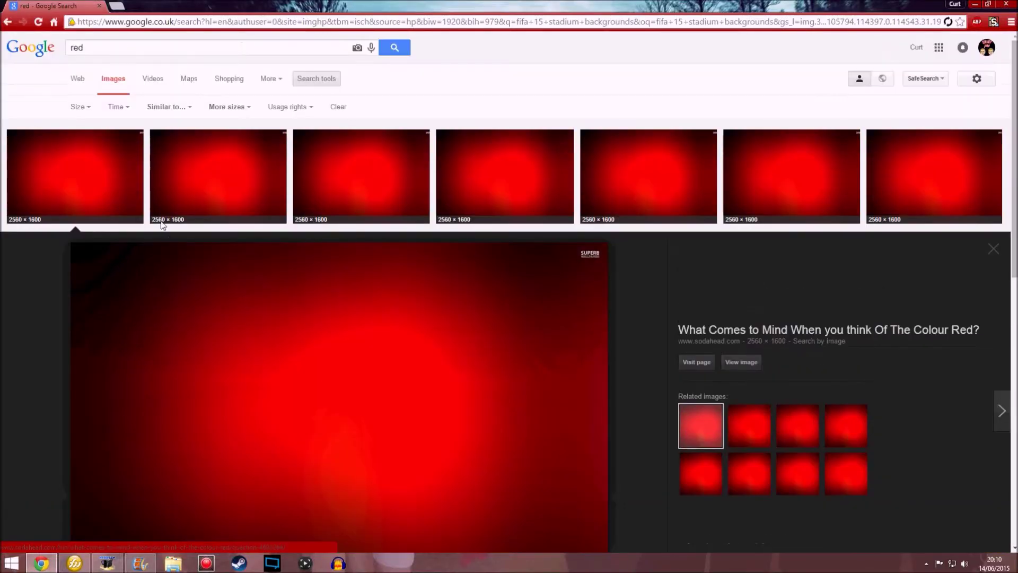
pyautogui.moveTo(85, 48); pyautogui.dragTo(1, 55)
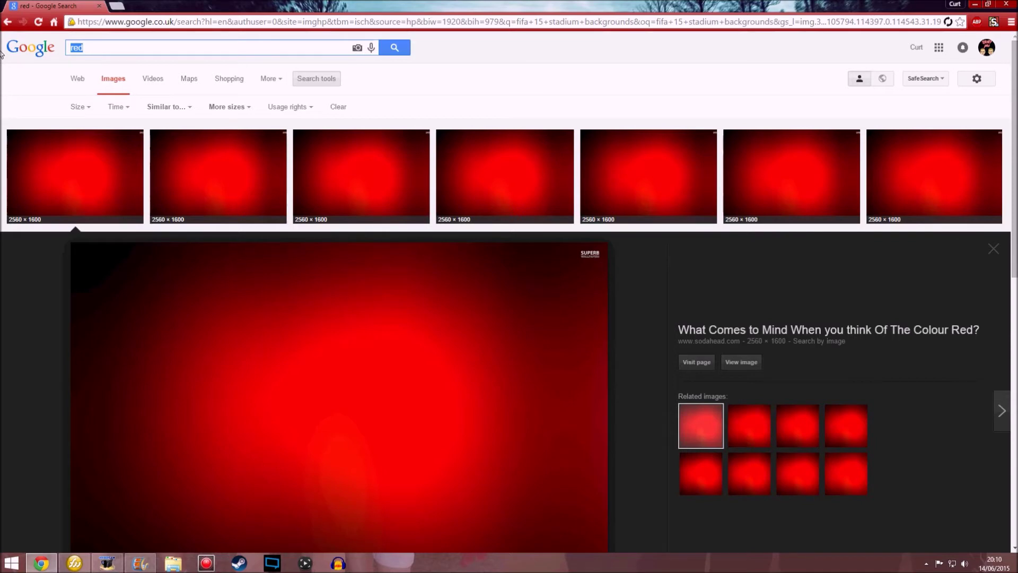
pyautogui.write('part')
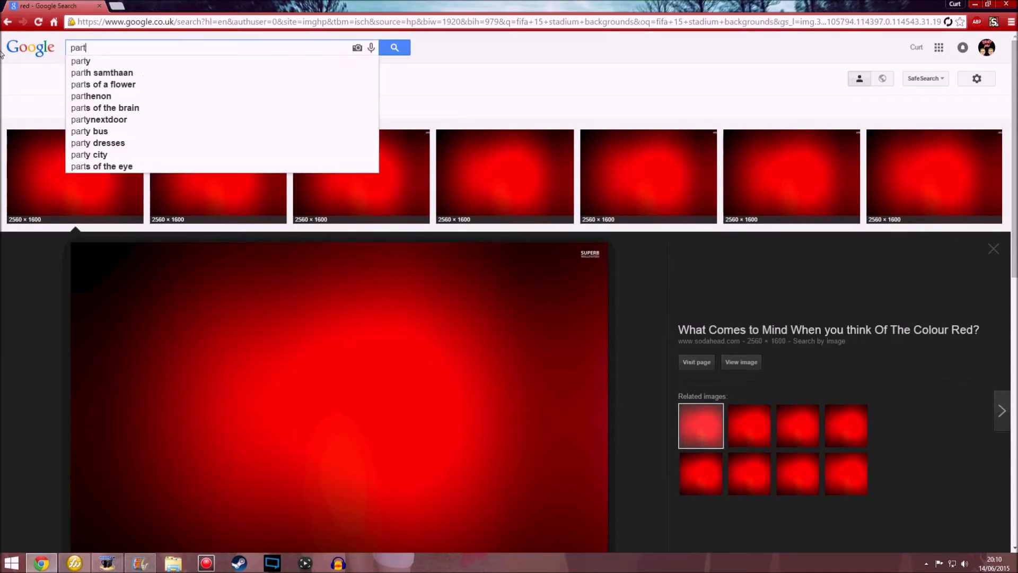
pyautogui.write('icles png')
pyautogui.press('Return')
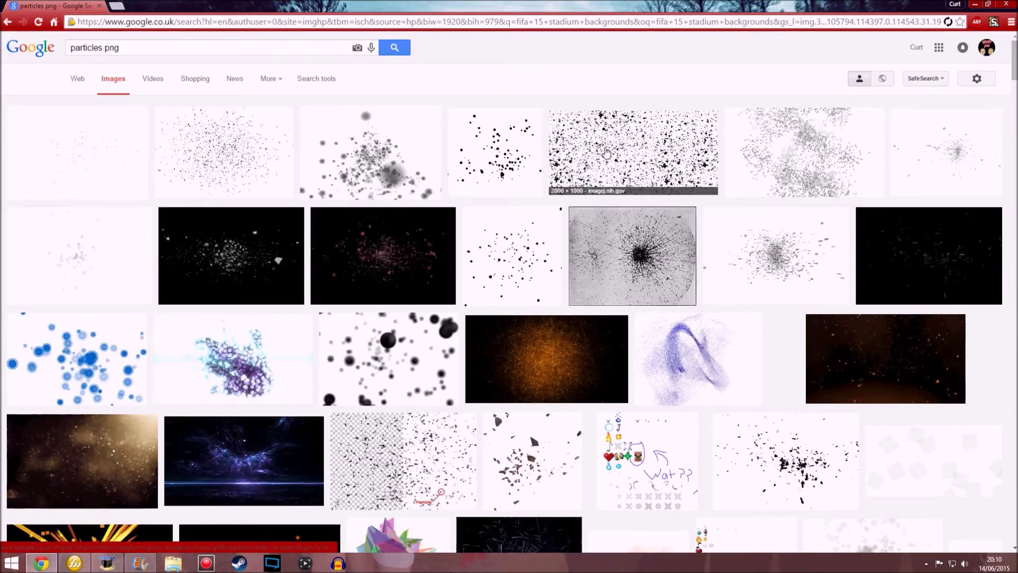
# Step: Preview several particle images and copy the 3000 × 1859 "Particle PNG" from photoshop malarkey 2012
pyautogui.click(626, 164)
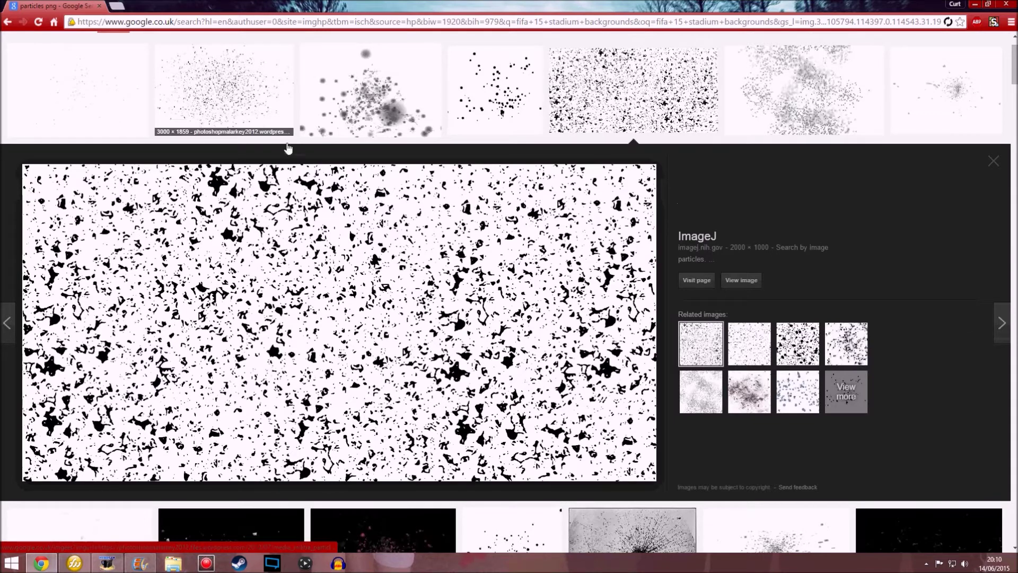
pyautogui.click(136, 87)
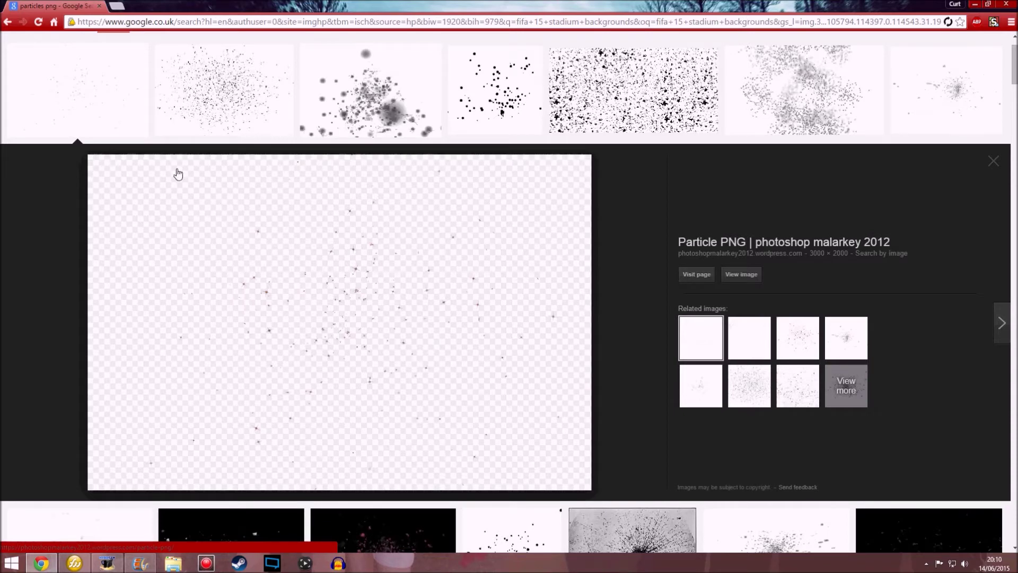
pyautogui.click(222, 96)
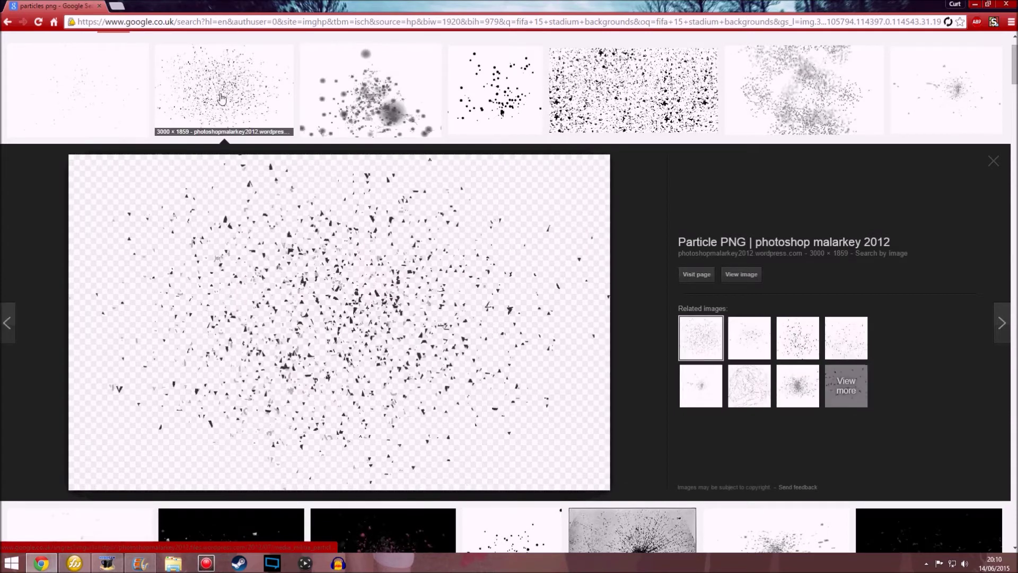
pyautogui.rightClick(381, 279)
pyautogui.click(416, 375)
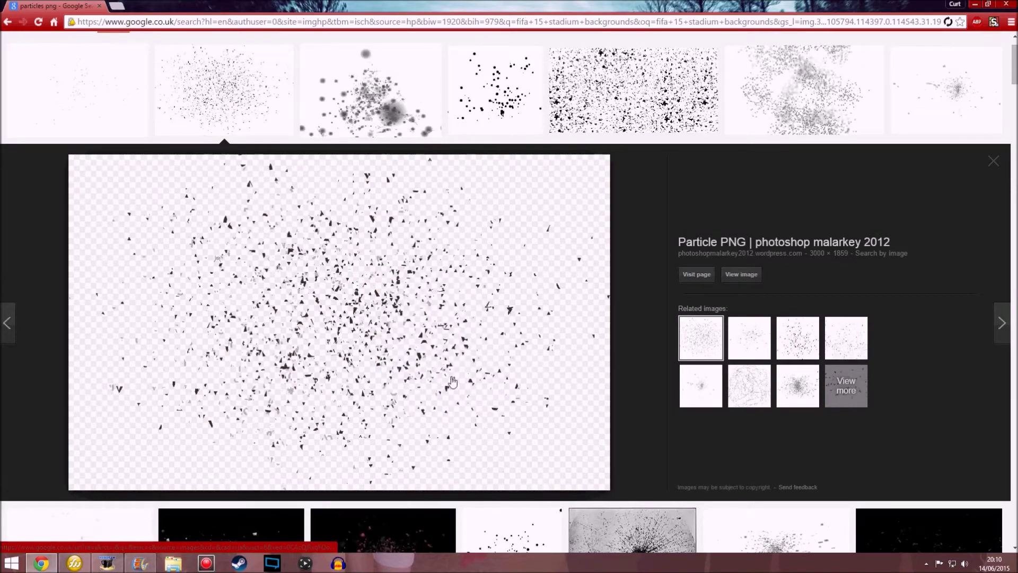
# Step: Switch to Fireworks, paste the particle image on top and position it at about X -188, Y -141
pyautogui.hotkey('alt', 'Tab')
pyautogui.rightClick(432, 242)
pyautogui.moveTo(482, 251)
pyautogui.click(624, 295)
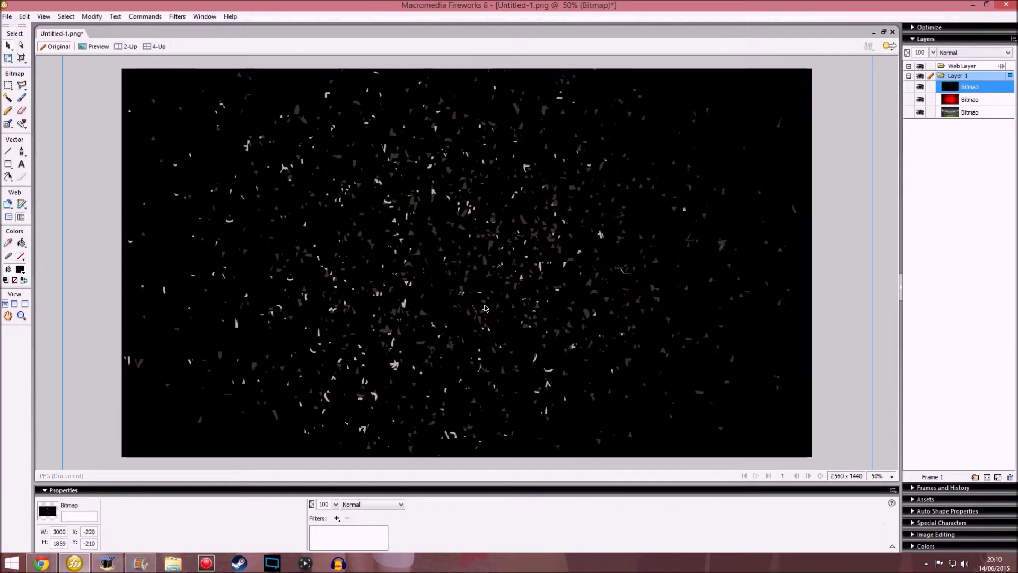
pyautogui.moveTo(438, 363); pyautogui.dragTo(446, 379)
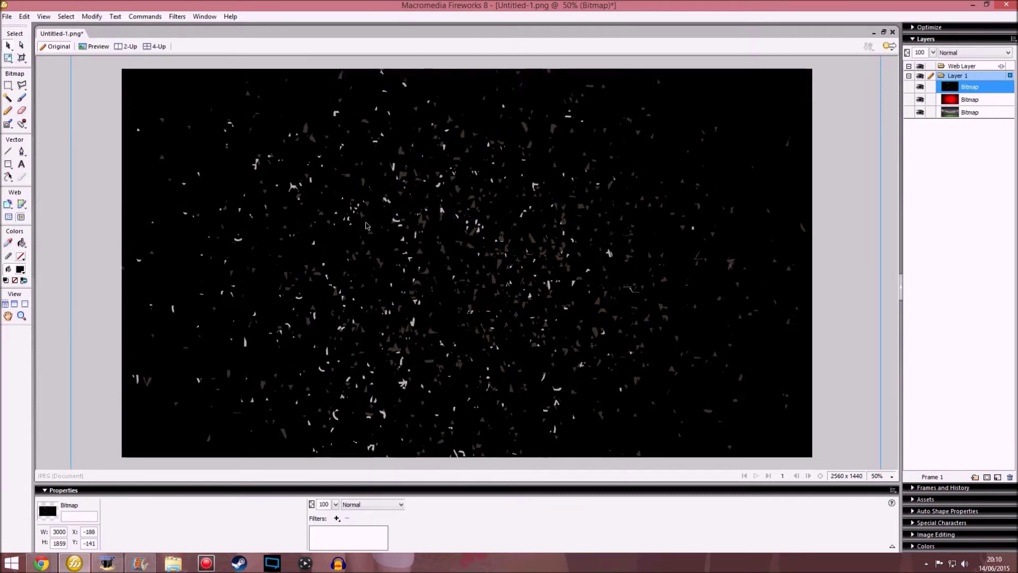
# Step: Try Color Burn on the particle image, then set its blend mode to Screen
pyautogui.click(401, 504)
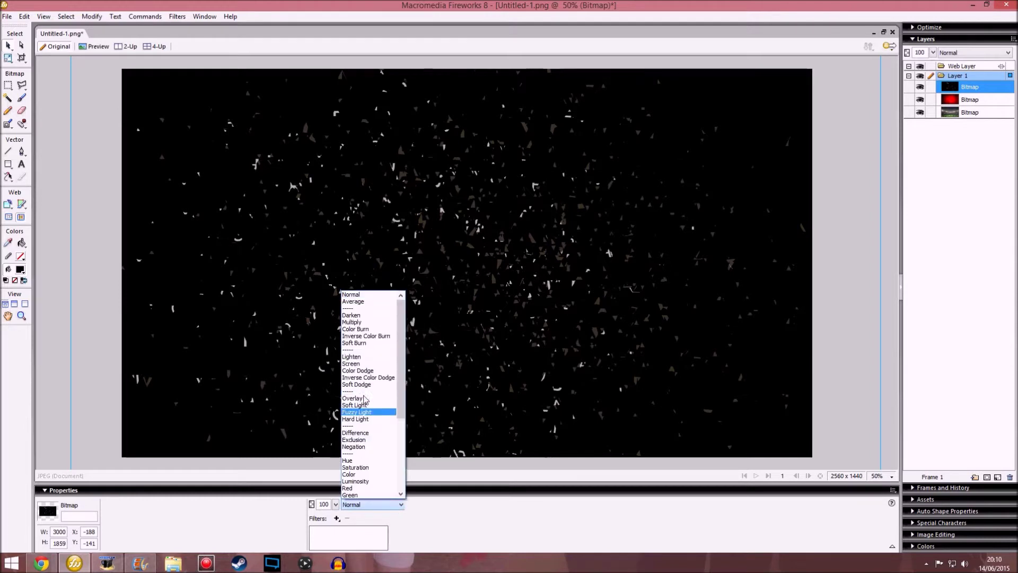
pyautogui.click(358, 329)
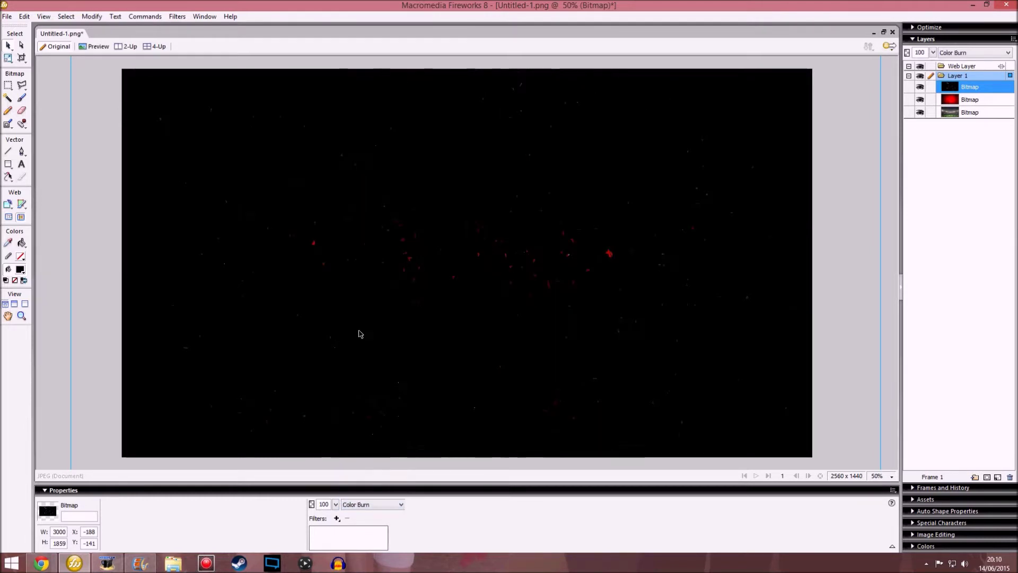
pyautogui.click(345, 505)
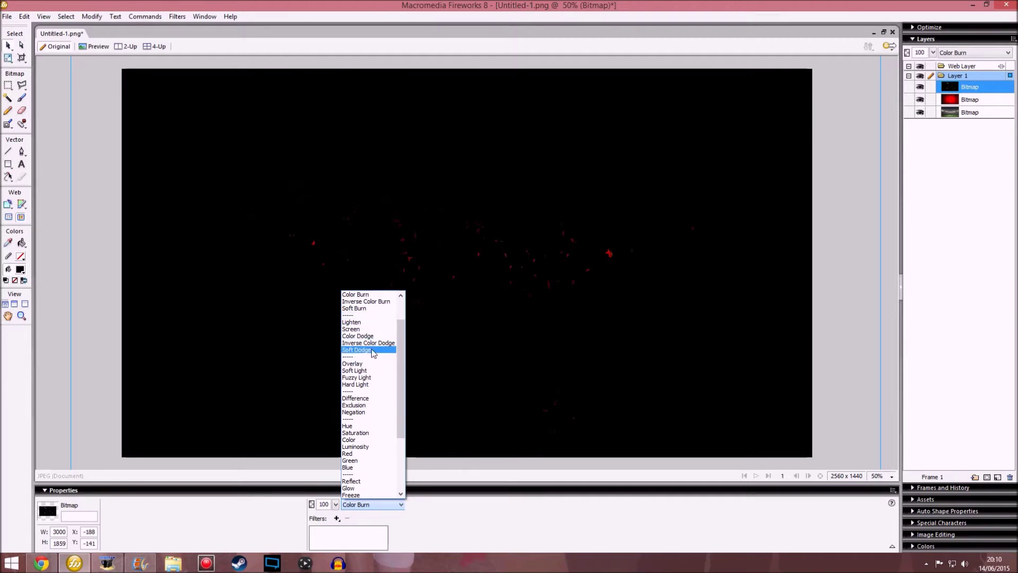
pyautogui.click(367, 328)
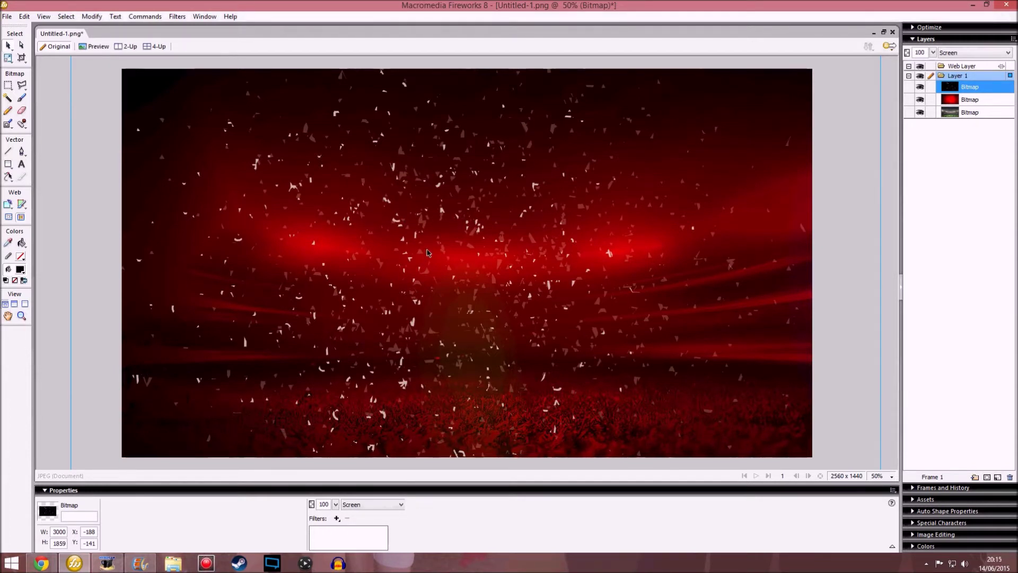
# Step: Reorder the particle image beneath the red image and shift it left to about X -796, Y -167
pyautogui.moveTo(428, 252); pyautogui.dragTo(425, 241)
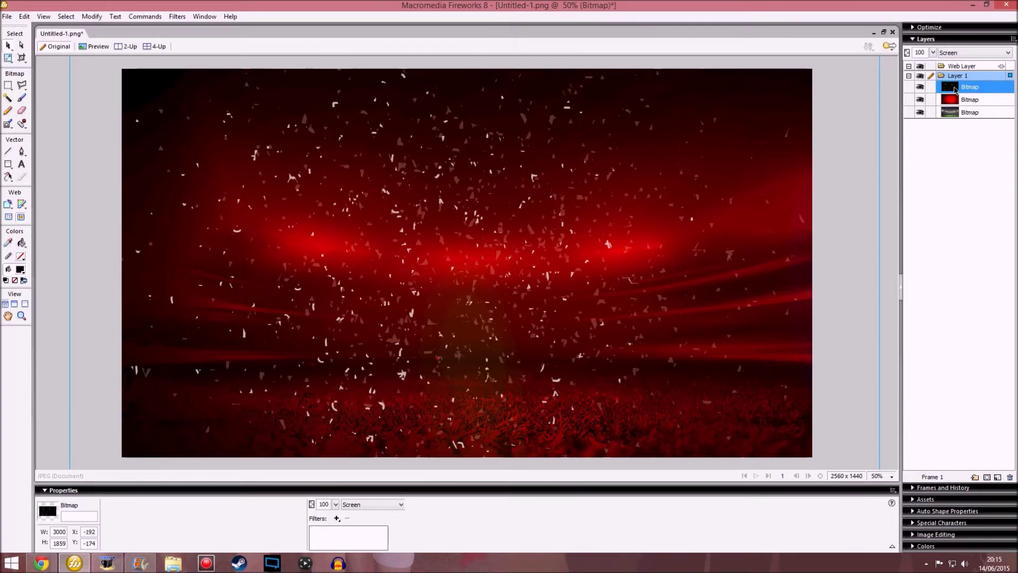
pyautogui.moveTo(954, 87); pyautogui.dragTo(956, 108)
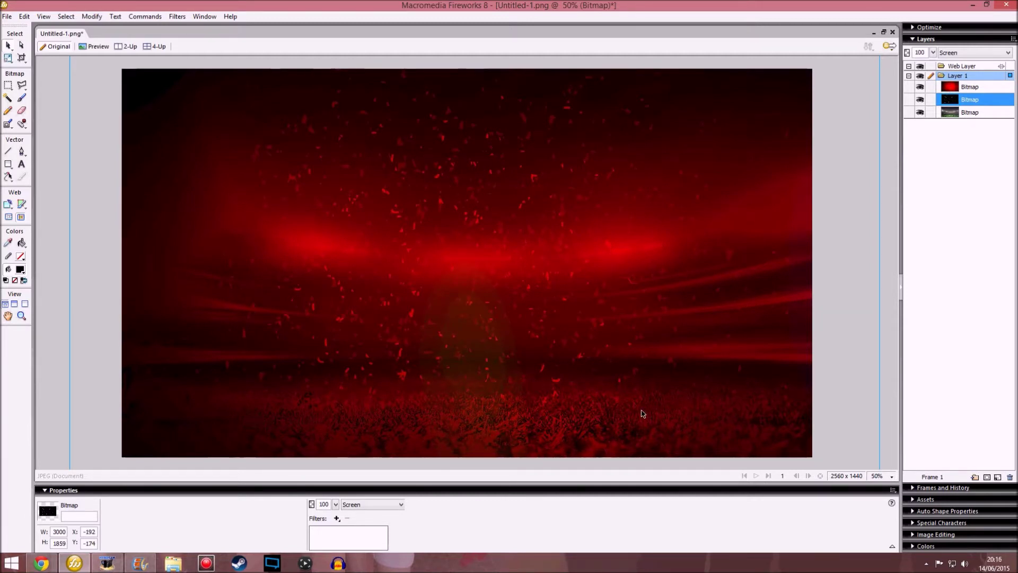
pyautogui.moveTo(448, 323); pyautogui.dragTo(285, 326)
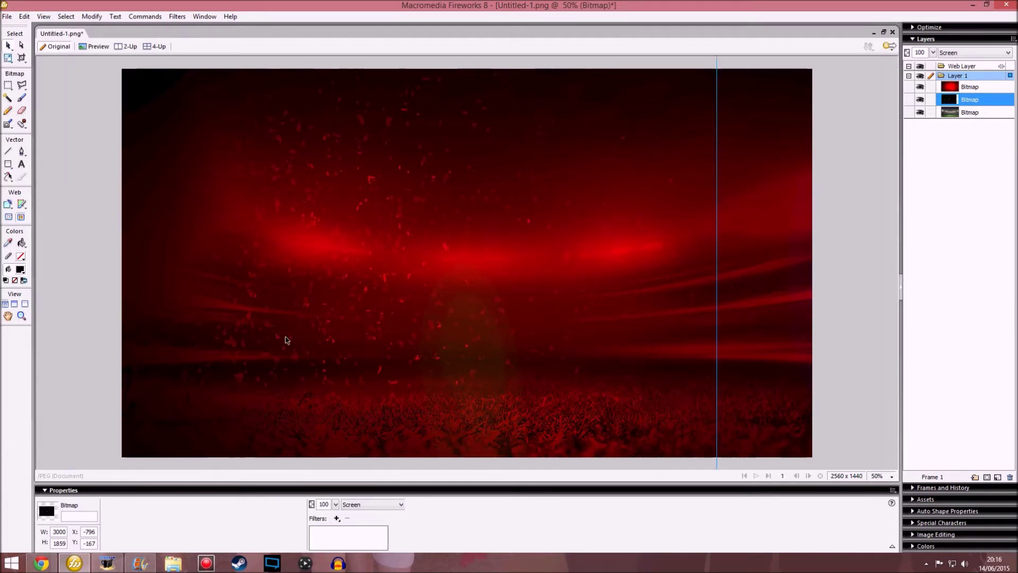
# Step: Undo the particle image's last shift and its reordering beneath the red image
pyautogui.hotkey('ctrl', 'z')
pyautogui.hotkey('ctrl', 'z')
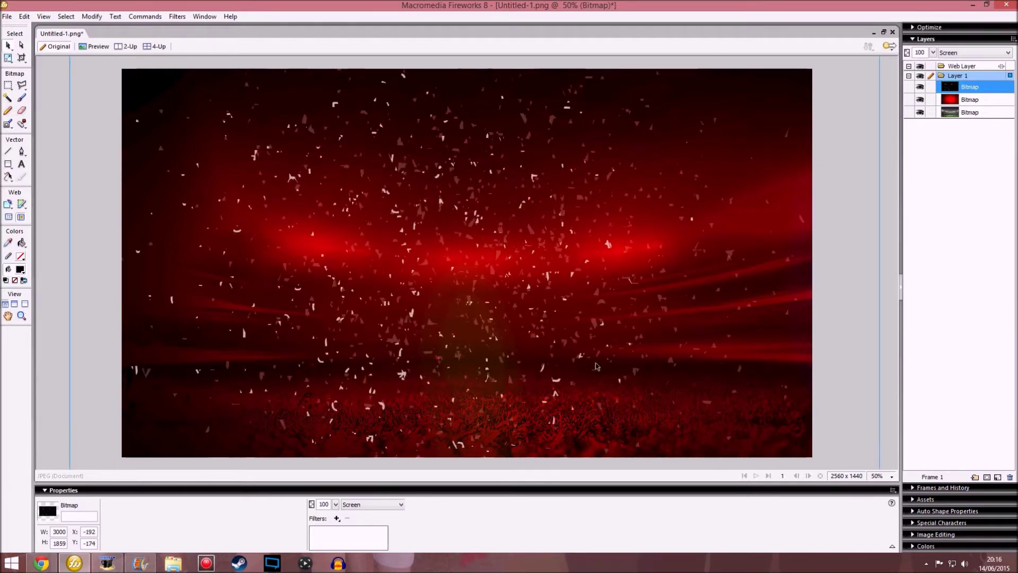
# Step: Try the Lighten and Color Dodge blend modes on the particle image
pyautogui.click(378, 504)
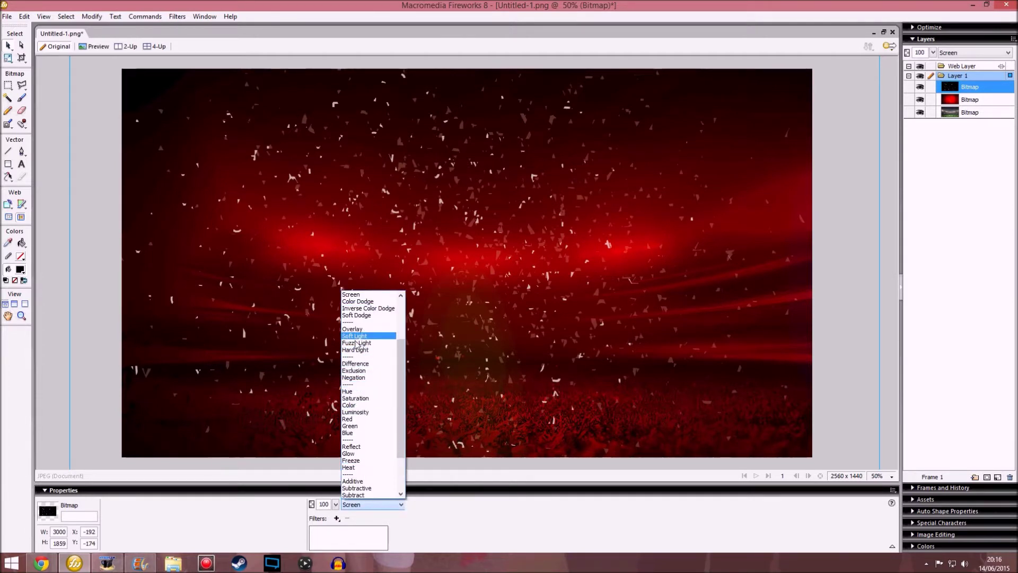
pyautogui.scroll(2, 357, 320)
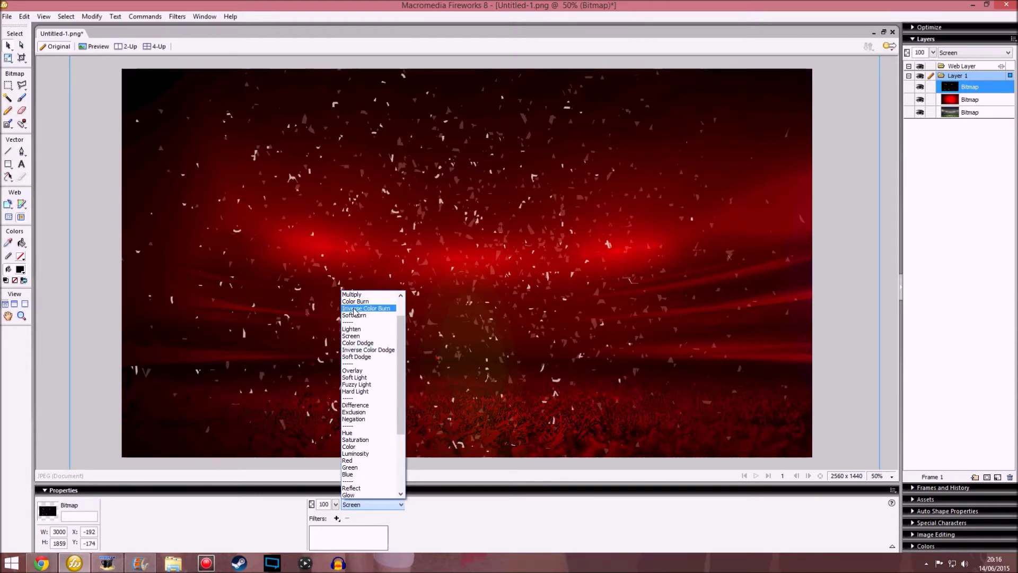
pyautogui.click(352, 329)
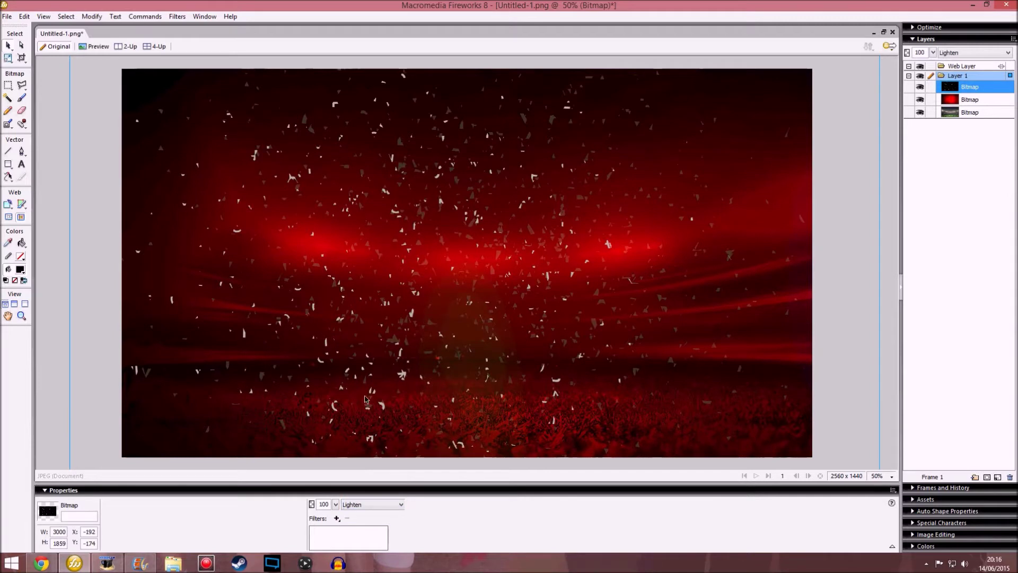
pyautogui.click(371, 505)
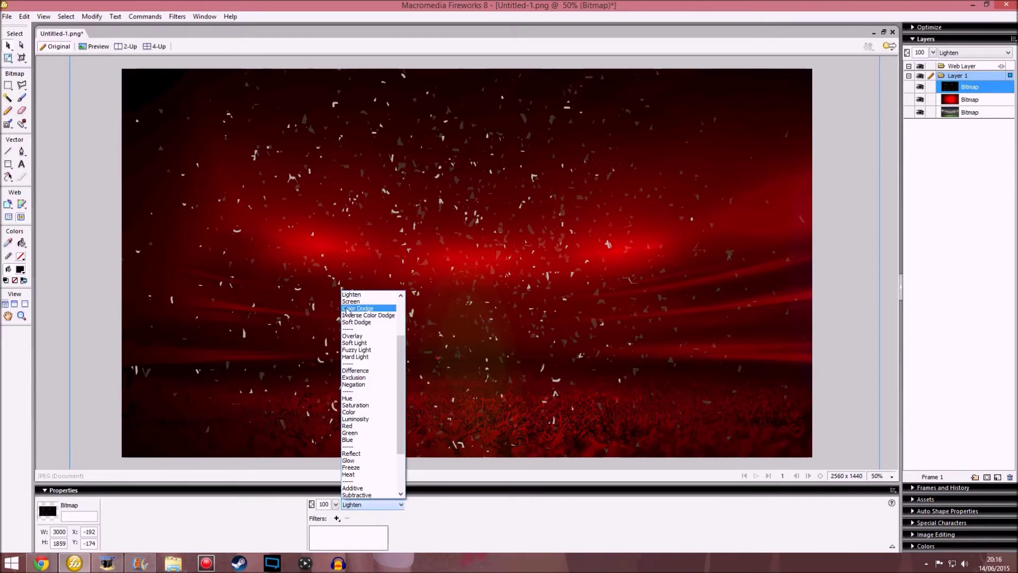
pyautogui.click(365, 313)
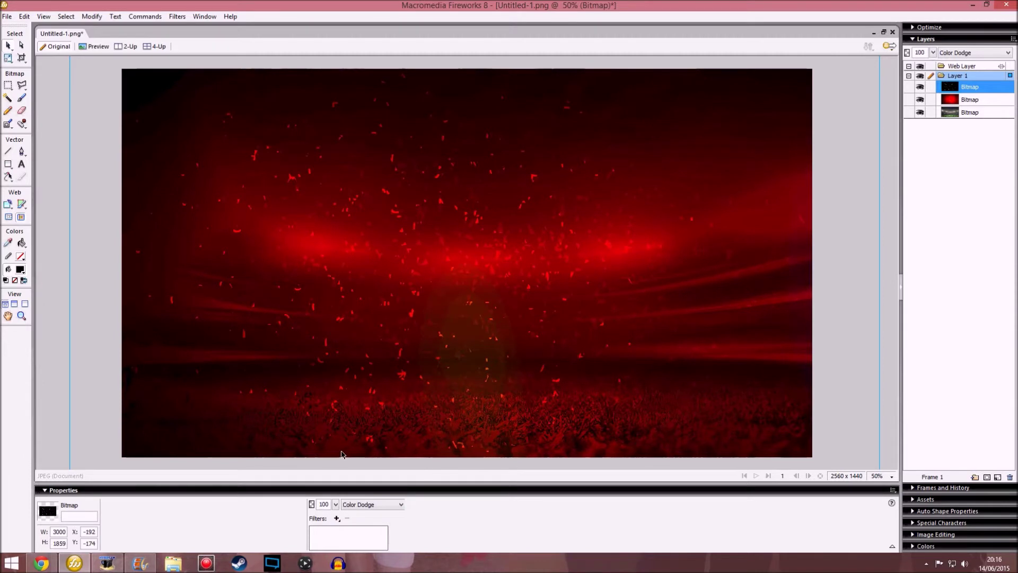
# Step: Try the Inverse Color Dodge, Soft Dodge and Overlay blend modes on the particle image
pyautogui.click(370, 504)
pyautogui.click(371, 303)
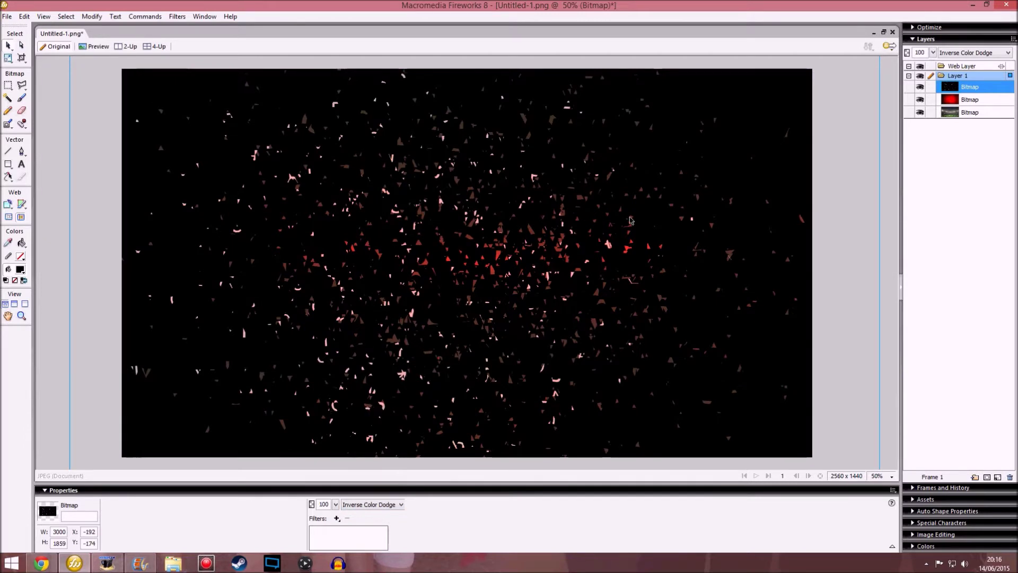
pyautogui.click(373, 503)
pyautogui.click(366, 305)
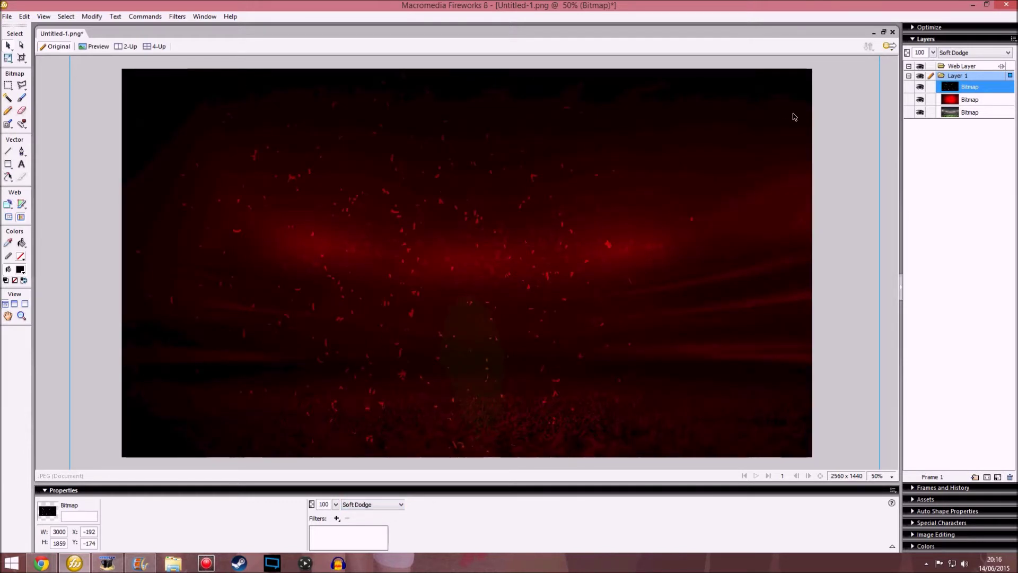
pyautogui.click(366, 504)
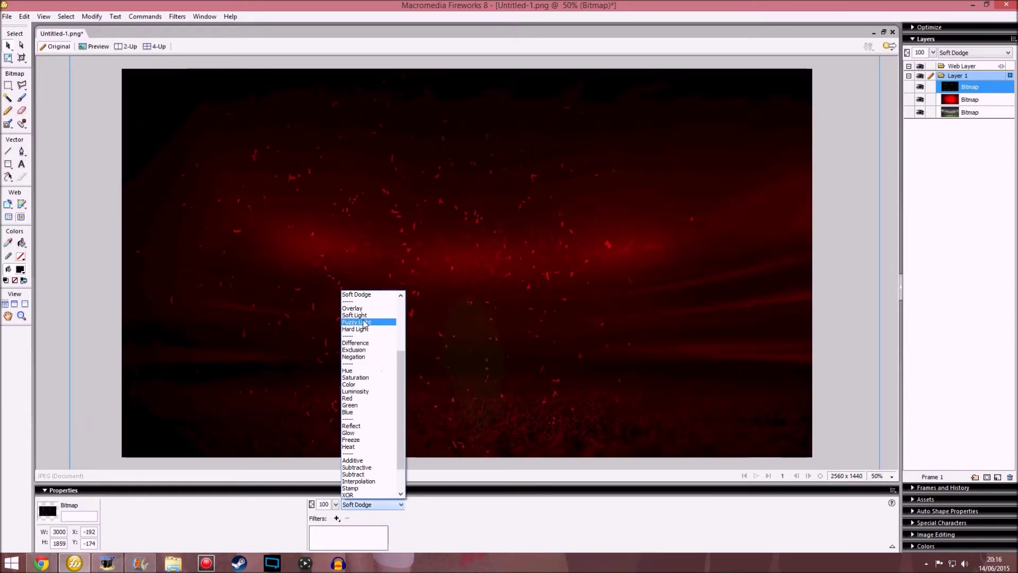
pyautogui.click(361, 309)
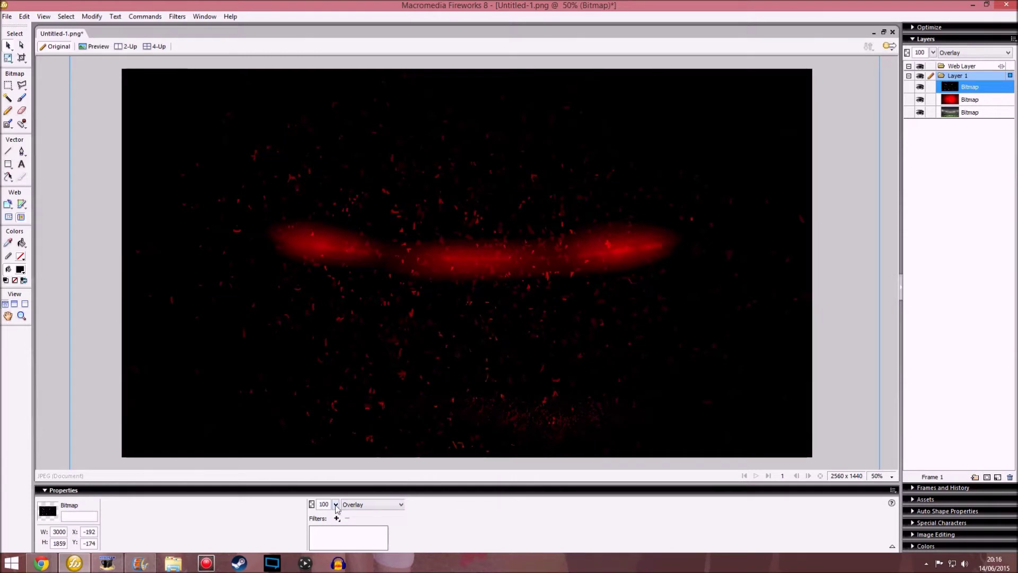
# Step: Try the Soft Light, Fuzzy Light and Hard Light blend modes on the particle image
pyautogui.click(352, 505)
pyautogui.press('Down')
pyautogui.press('Return')
pyautogui.click(352, 505)
pyautogui.press('Down')
pyautogui.press('Return')
pyautogui.click(351, 505)
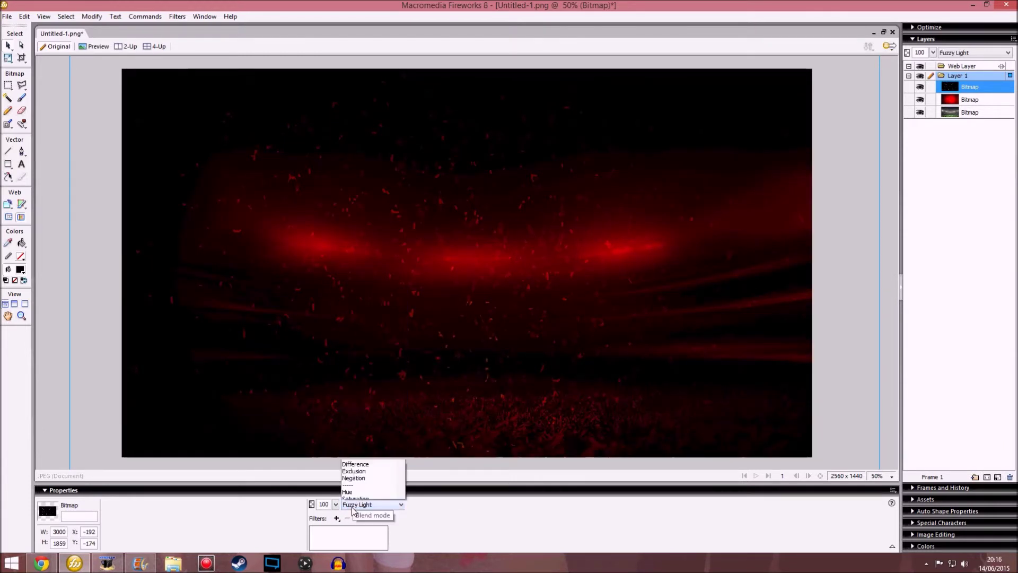
pyautogui.press('Down')
pyautogui.press('Return')
# Step: Try the Difference, Exclusion and Negation blend modes on the particle image
pyautogui.click(352, 506)
pyautogui.press('Down')
pyautogui.press('Down')
pyautogui.press('Return')
pyautogui.click(352, 505)
pyautogui.press('Down')
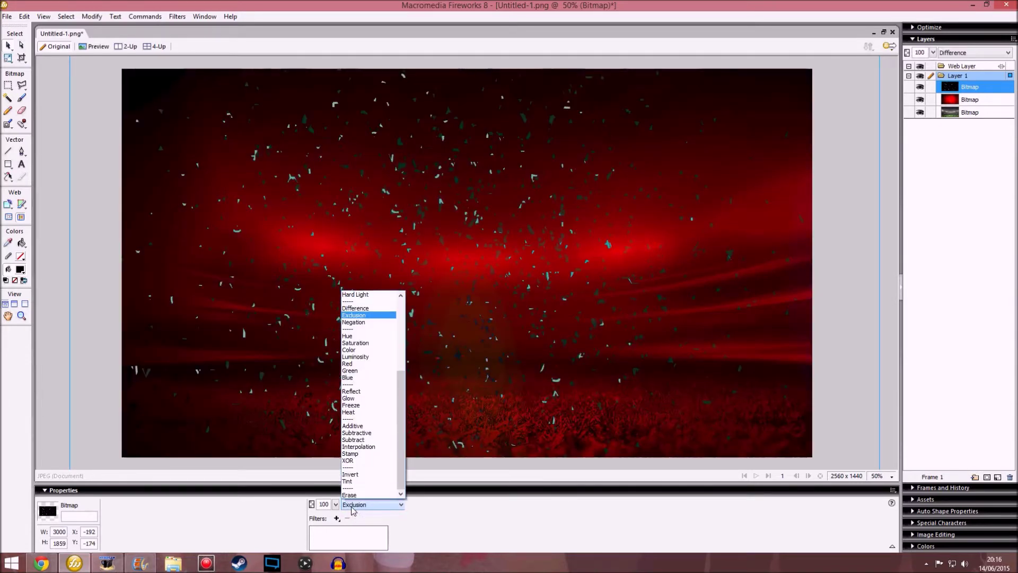
pyautogui.press('Return')
pyautogui.click(352, 505)
pyautogui.click(352, 509)
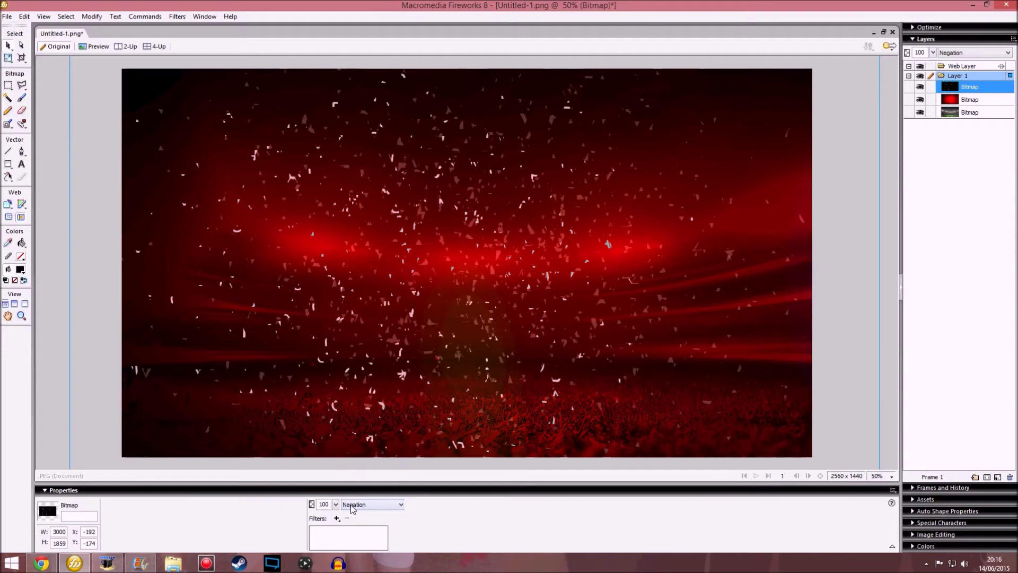
# Step: Try the Hue, Saturation, Color and Luminosity blend modes on the particle image
pyautogui.click(352, 509)
pyautogui.press('Down')
pyautogui.press('Down')
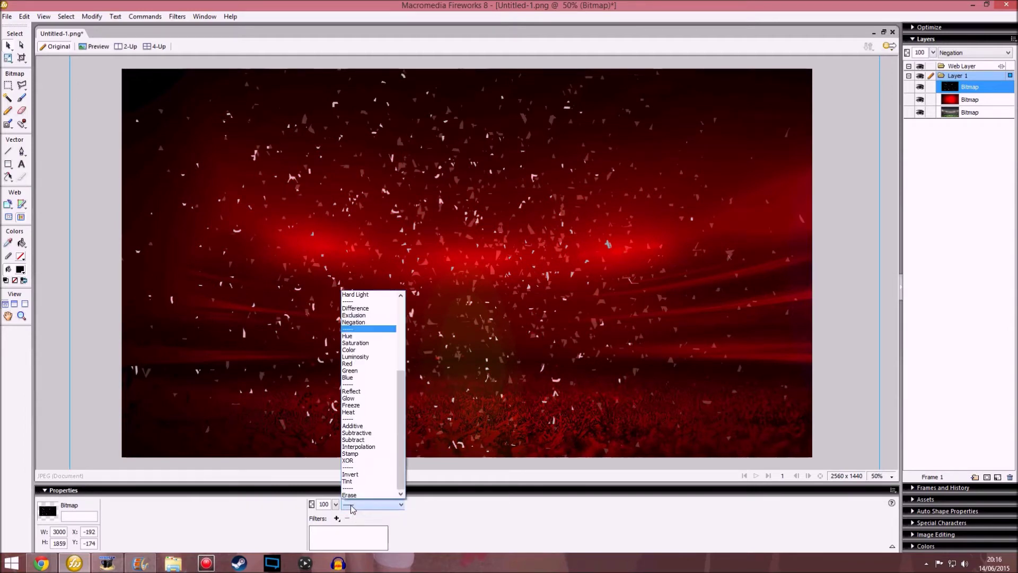
pyautogui.click(352, 508)
pyautogui.click(352, 508)
pyautogui.press('Down')
pyautogui.click(350, 506)
pyautogui.click(351, 506)
pyautogui.press('Down')
pyautogui.click(351, 506)
pyautogui.click(351, 507)
pyautogui.press('Down')
pyautogui.click(351, 506)
# Step: Try the Red, Green and Blue blend modes on the particle image
pyautogui.click(351, 506)
pyautogui.press('Down')
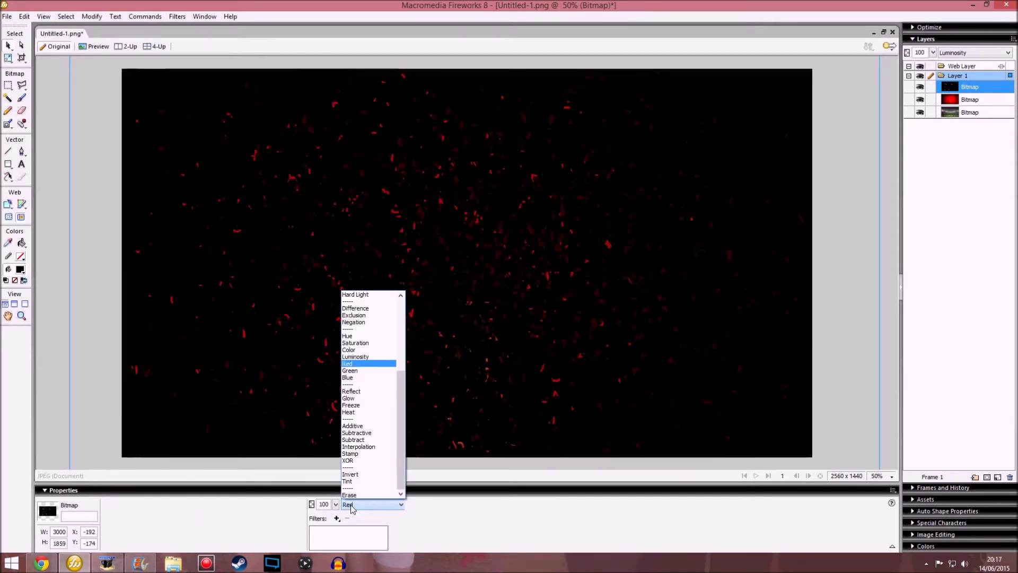
pyautogui.click(351, 506)
pyautogui.click(351, 506)
pyautogui.press('Down')
pyautogui.click(351, 506)
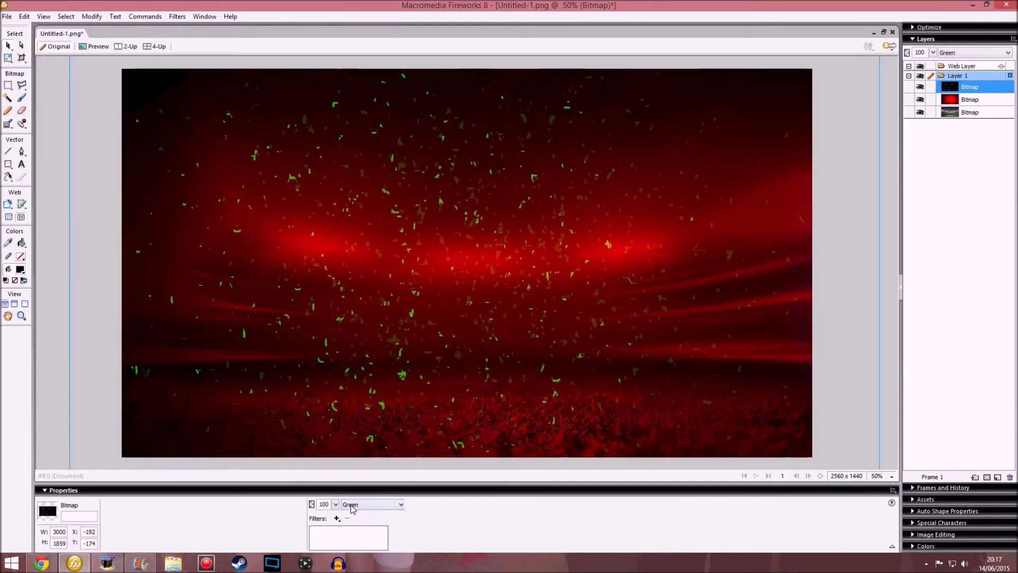
pyautogui.click(351, 506)
pyautogui.press('Down')
pyautogui.click(351, 506)
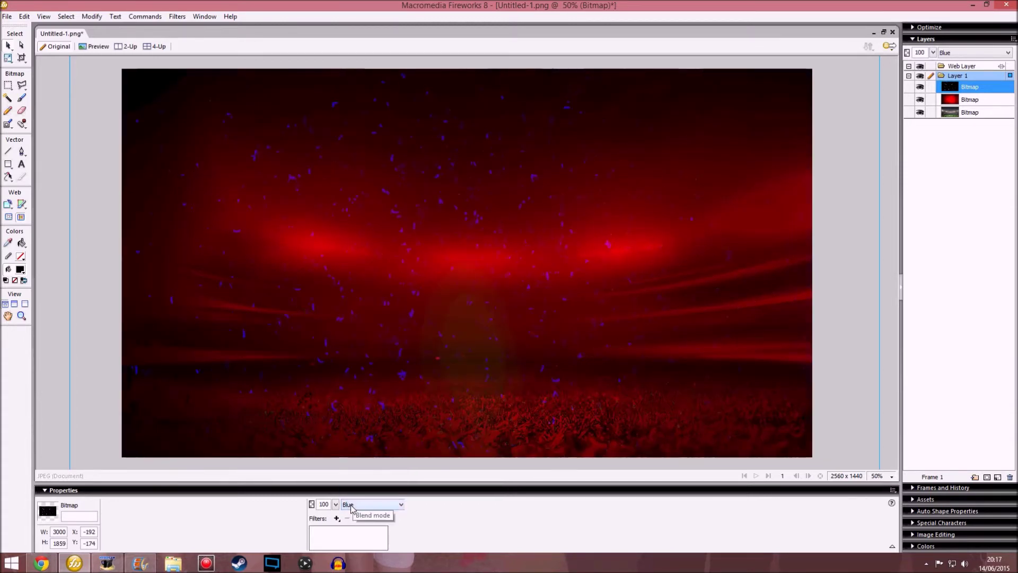
# Step: Try the Reflect, Glow, Freeze and Heat blend modes on the particle image
pyautogui.click(351, 506)
pyautogui.press('Down')
pyautogui.press('Down')
pyautogui.click(351, 504)
pyautogui.click(351, 505)
pyautogui.press('Down')
pyautogui.click(351, 504)
pyautogui.press('Down')
pyautogui.click(350, 504)
pyautogui.click(350, 504)
pyautogui.click(351, 504)
pyautogui.press('Down')
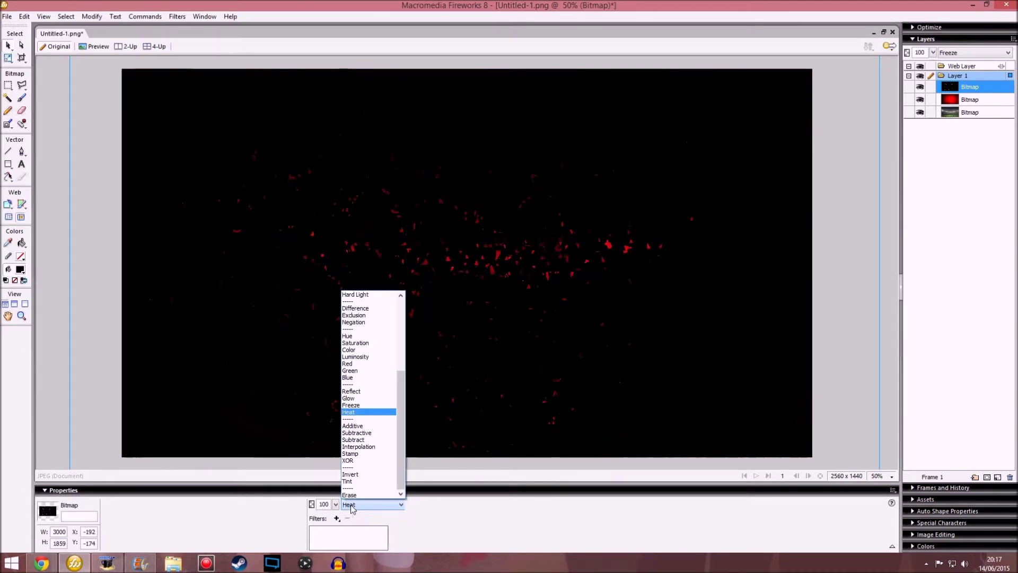
pyautogui.click(351, 504)
# Step: Try the Additive and Subtractive blend modes on the particle image
pyautogui.click(350, 504)
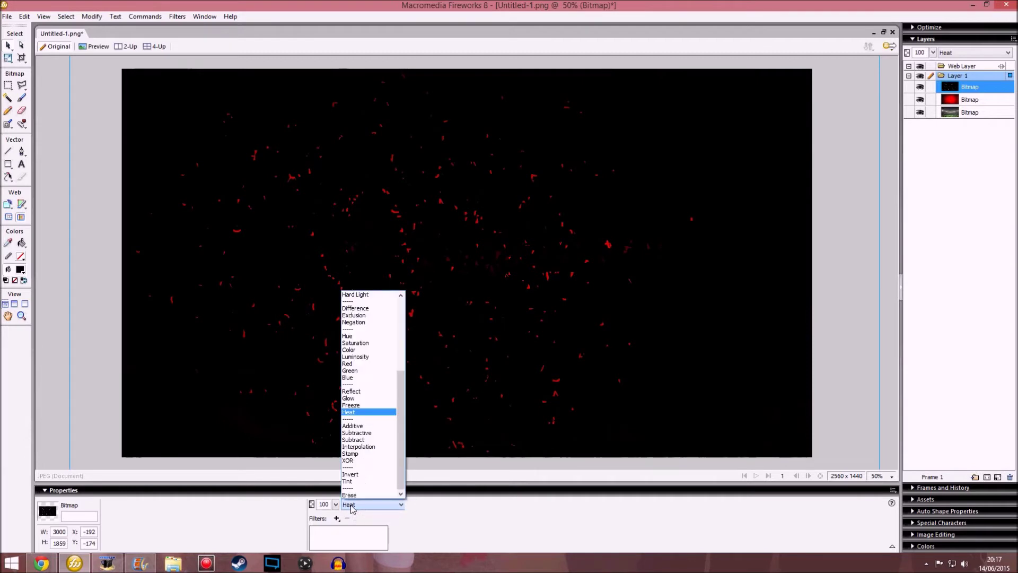
pyautogui.press('Down')
pyautogui.click(351, 504)
pyautogui.click(351, 505)
pyautogui.press('Down')
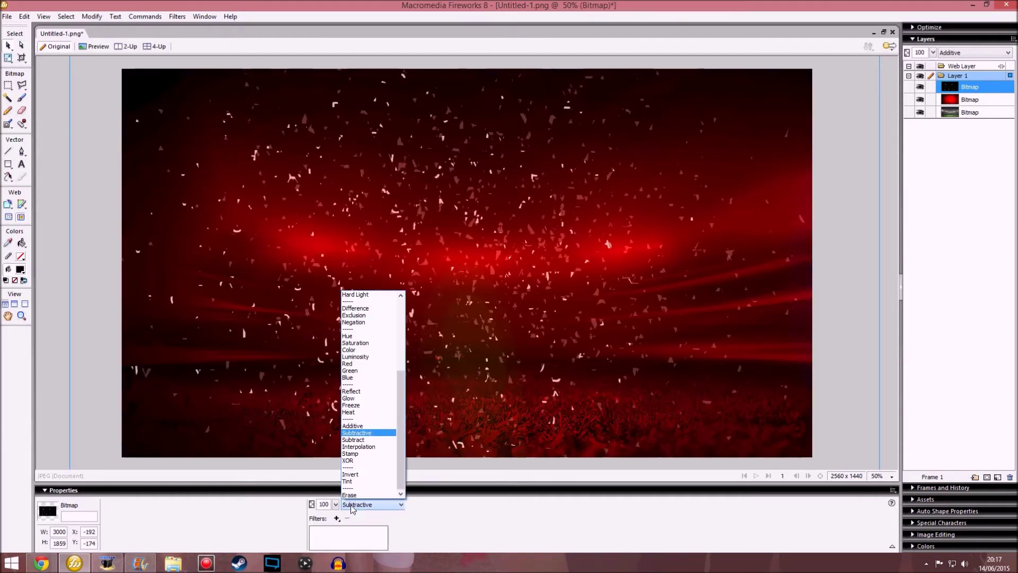
pyautogui.click(351, 505)
# Step: Set the particle image's blend mode to Screen and reorder it beneath the red image
pyautogui.click(352, 505)
pyautogui.scroll(3, 354, 360)
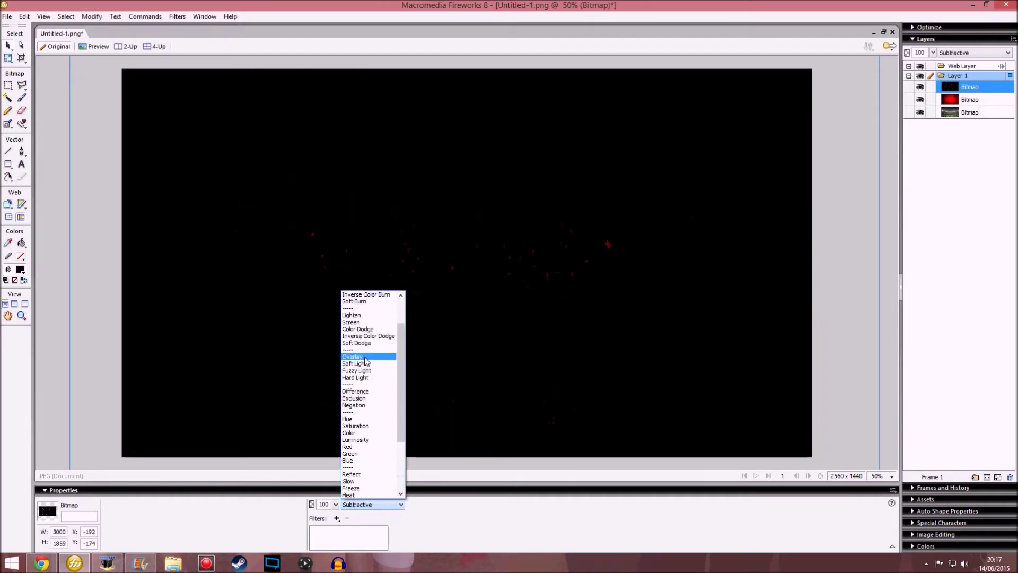
pyautogui.click(354, 322)
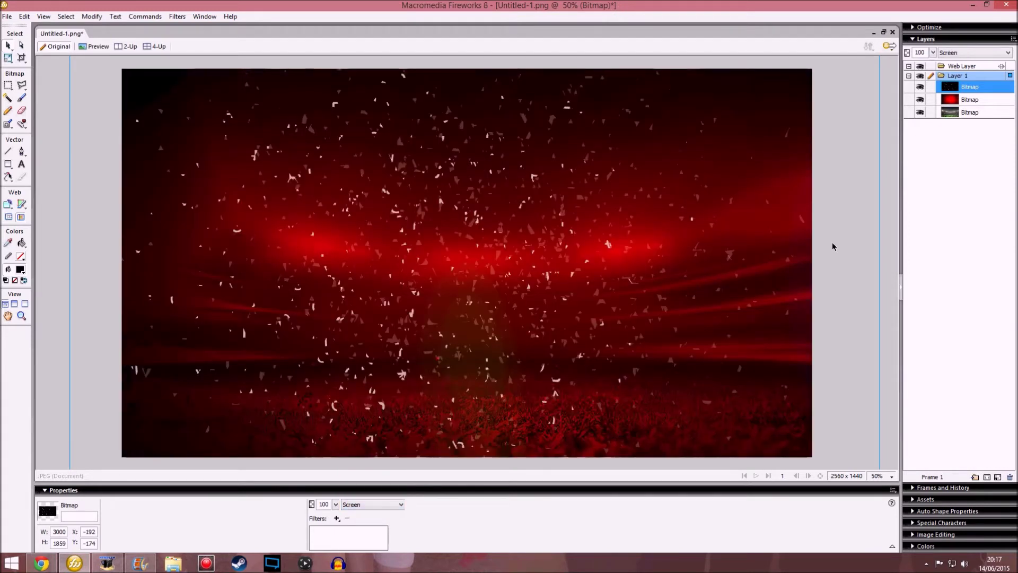
pyautogui.moveTo(986, 88); pyautogui.dragTo(985, 109)
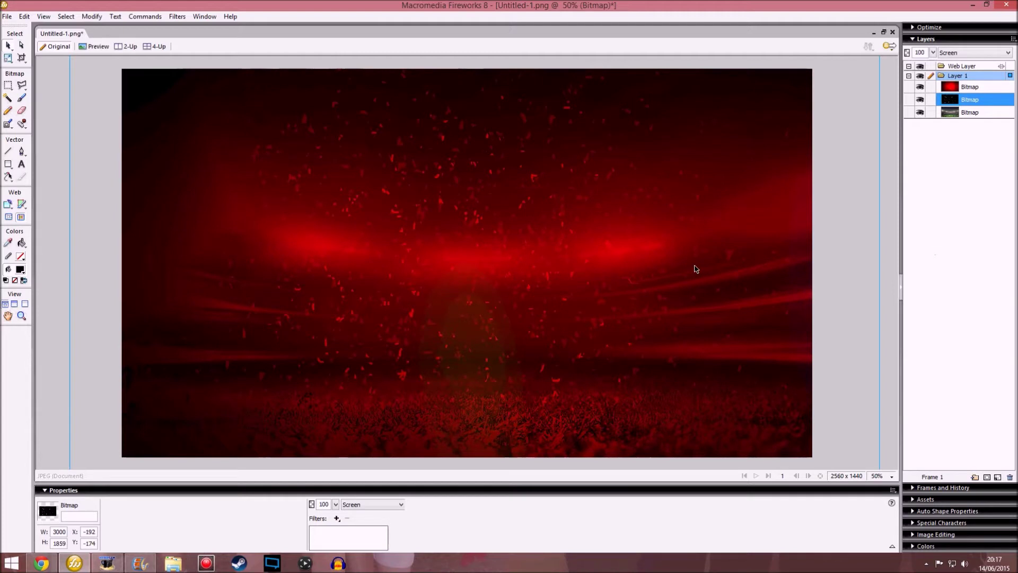
# Step: Lower the particle image's opacity and deselect it
pyautogui.doubleClick(325, 503)
pyautogui.press('Return')
pyautogui.click(952, 254)
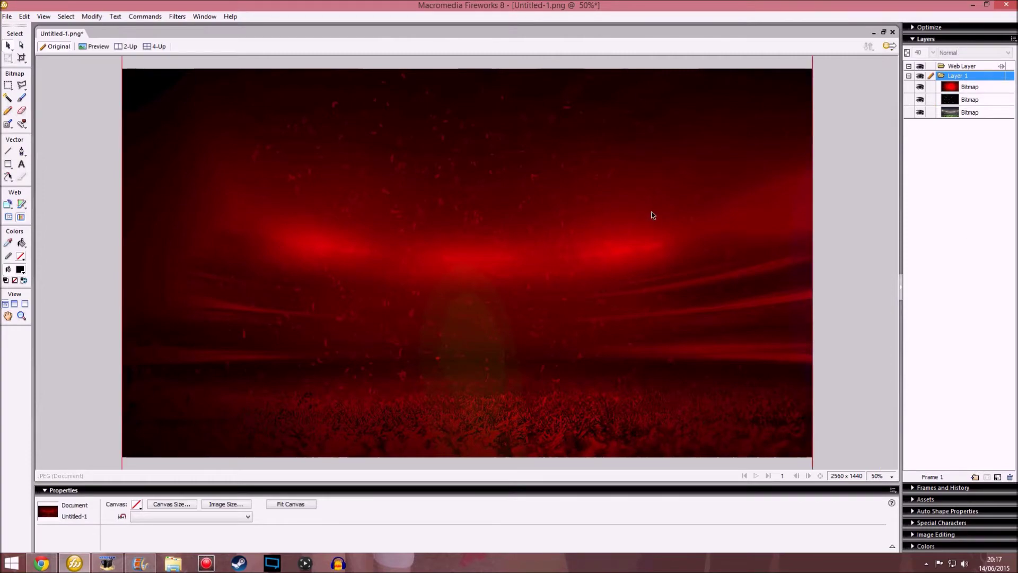
# Step: Switch to Chrome and preview other images in the "particles png" results, including "Particles004.png" and "TRANSPARENTES,fondos,overlay", and look through further results
pyautogui.click(42, 563)
pyautogui.scroll(2, 157, 86)
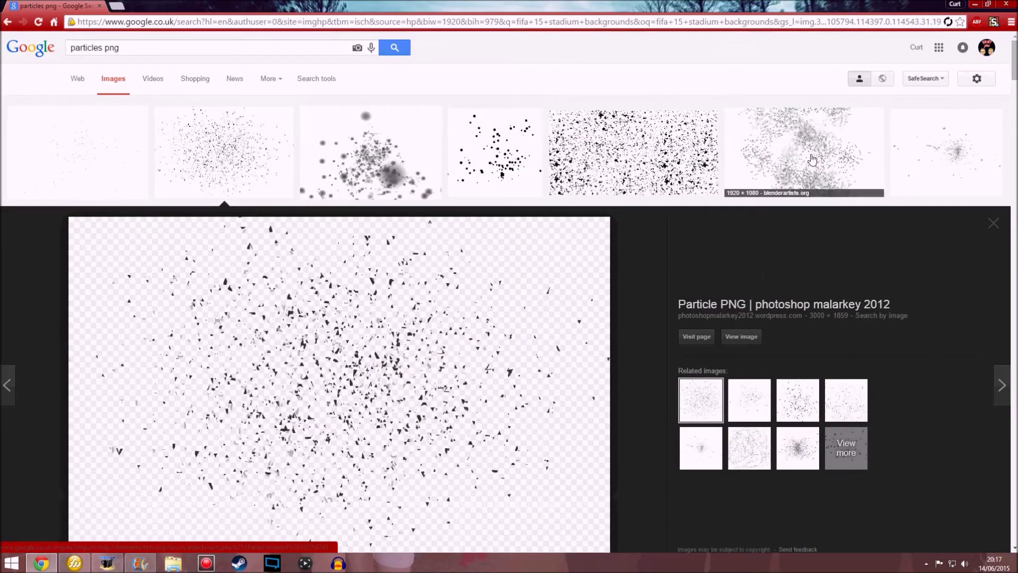
pyautogui.scroll(-6, 576, 187)
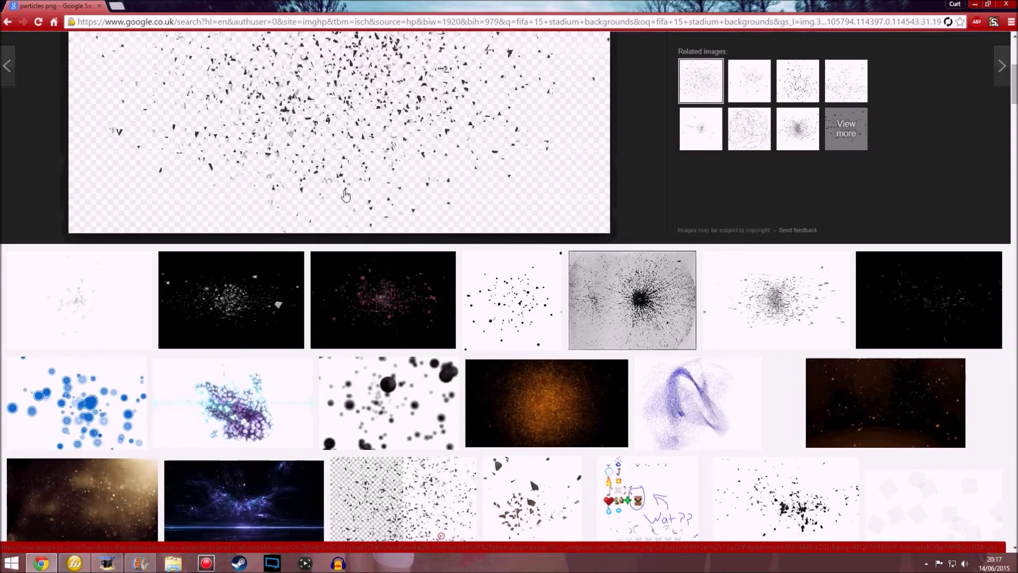
pyautogui.click(749, 128)
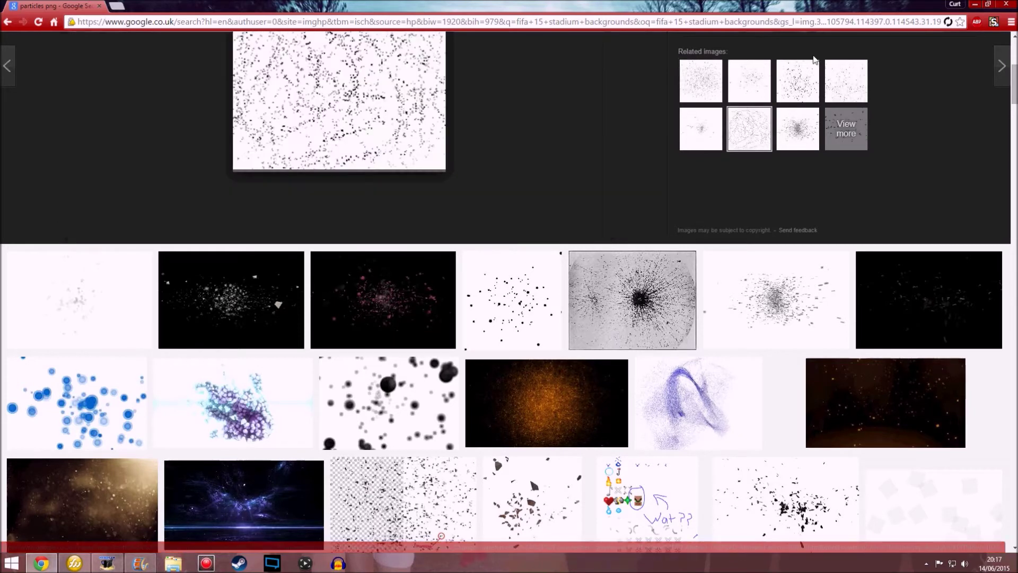
pyautogui.click(834, 232)
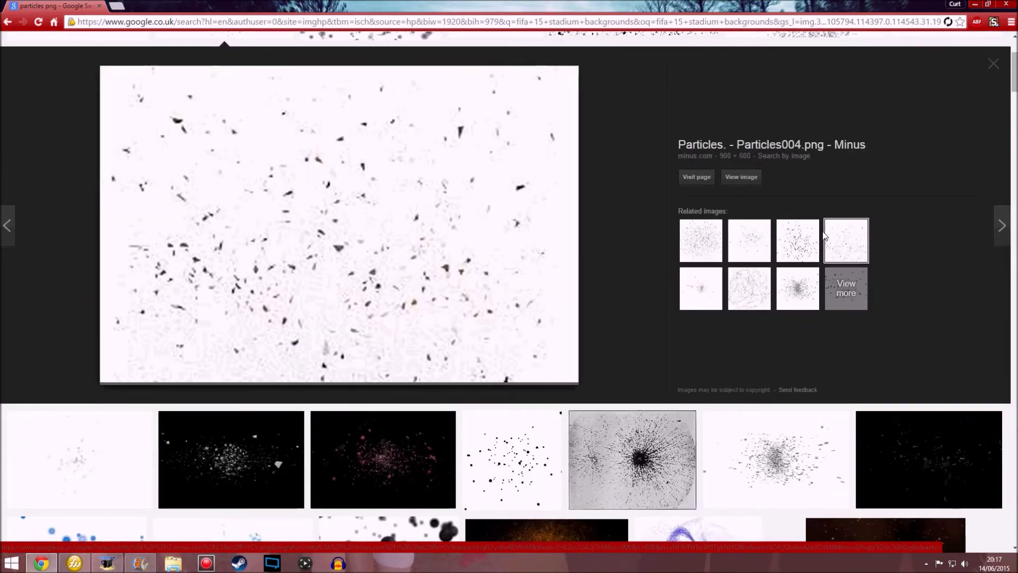
pyautogui.click(749, 248)
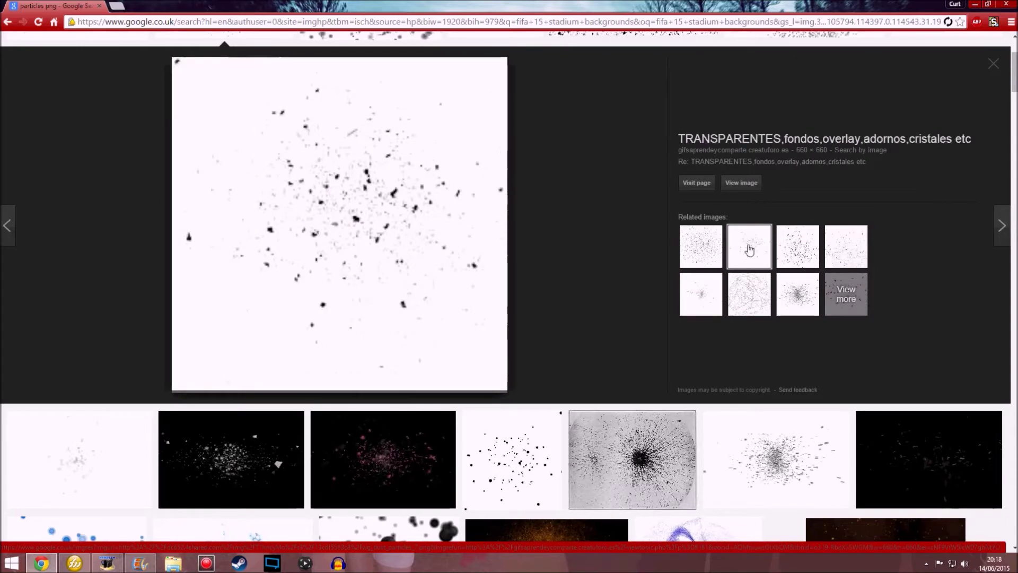
pyautogui.scroll(-4, 466, 253)
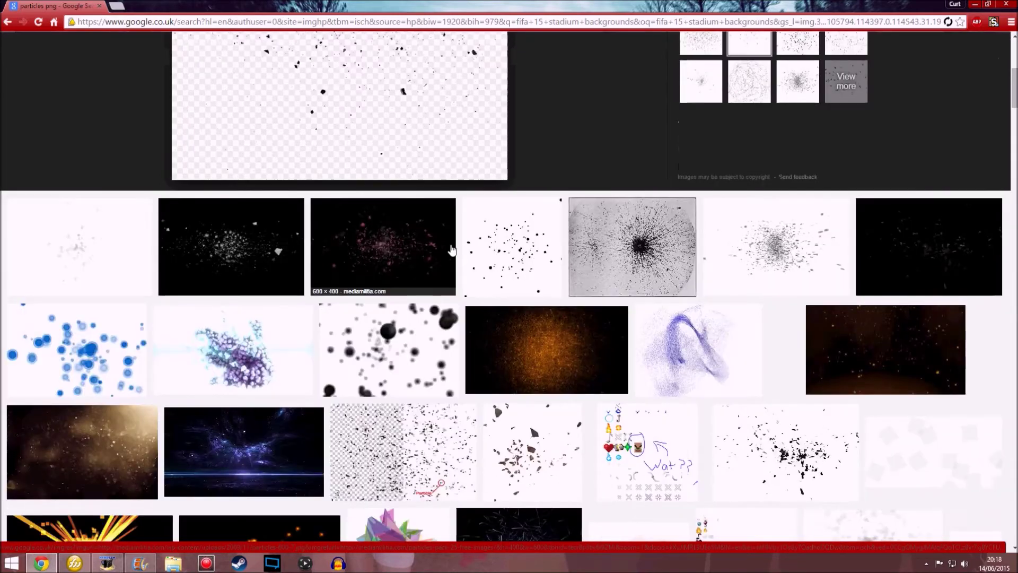
pyautogui.scroll(-6, 466, 254)
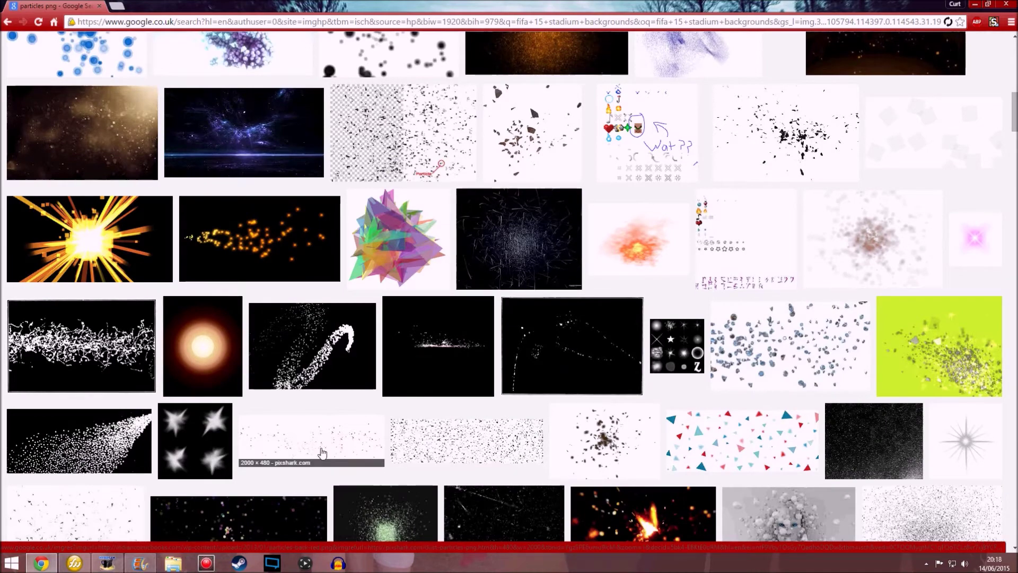
# Step: Preview the "Dust Particles Png images" result from hdimagelib.com and copy the image
pyautogui.click(874, 440)
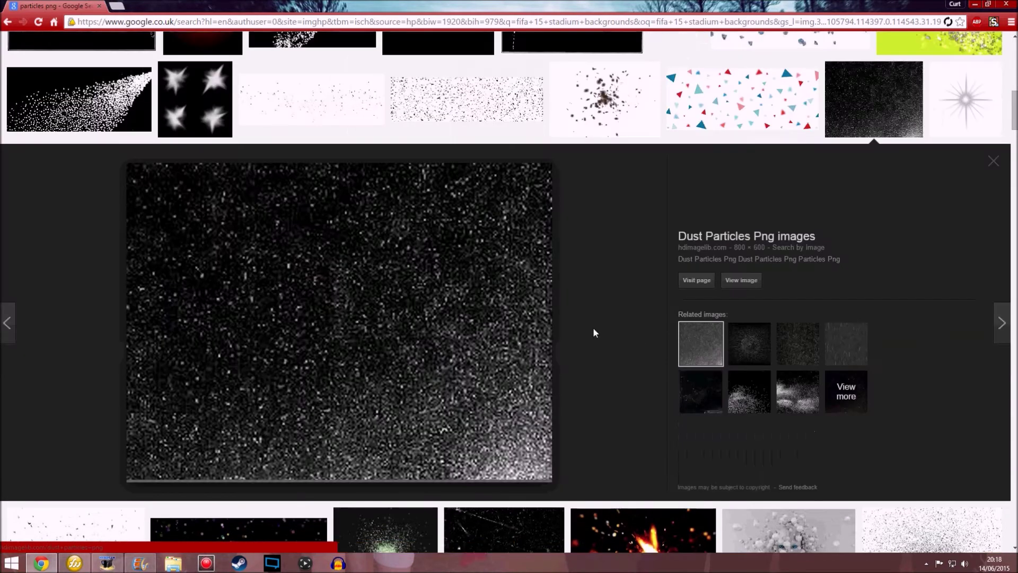
pyautogui.click(573, 325)
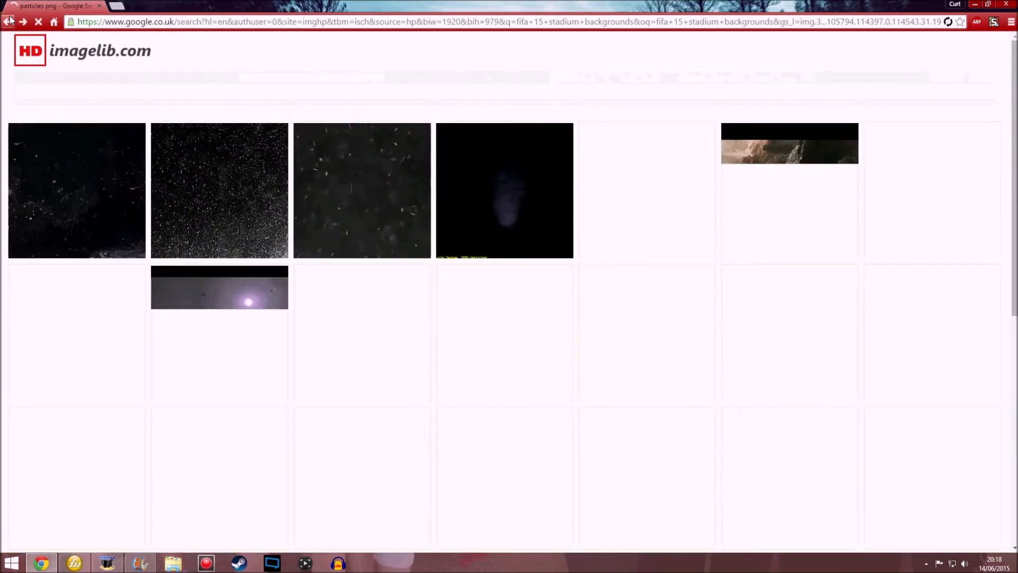
pyautogui.click(16, 21)
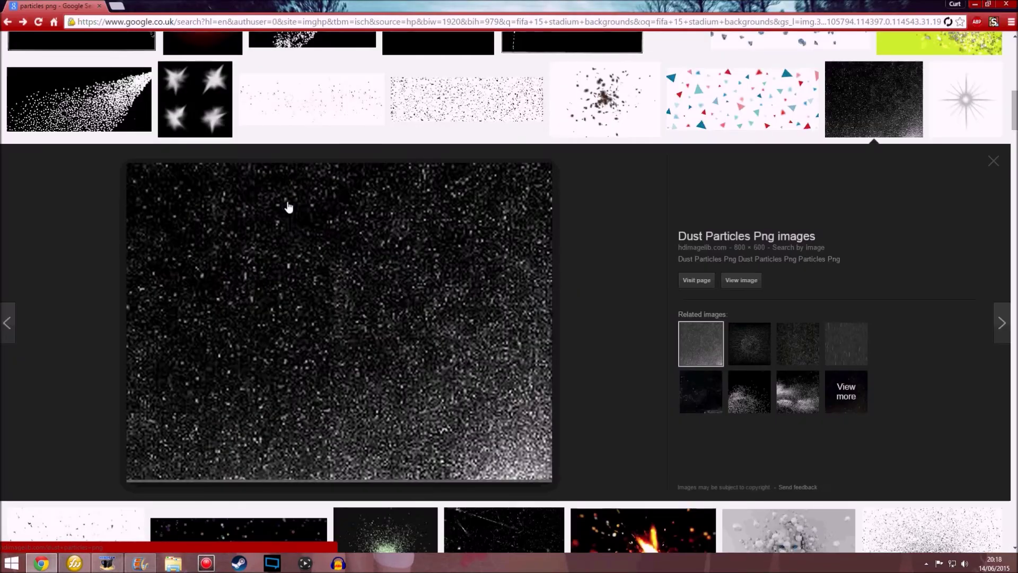
pyautogui.rightClick(334, 273)
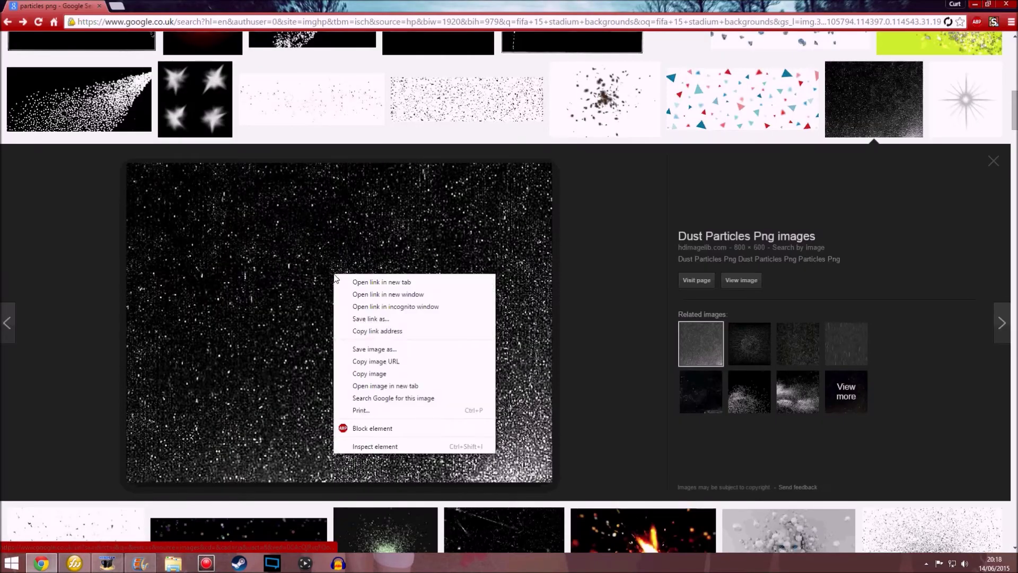
pyautogui.click(377, 377)
# Step: Switch to Fireworks, paste the dust image, try the Multiply blend mode and enlarge it to about 2747 by 1432 px over the canvas
pyautogui.click(74, 563)
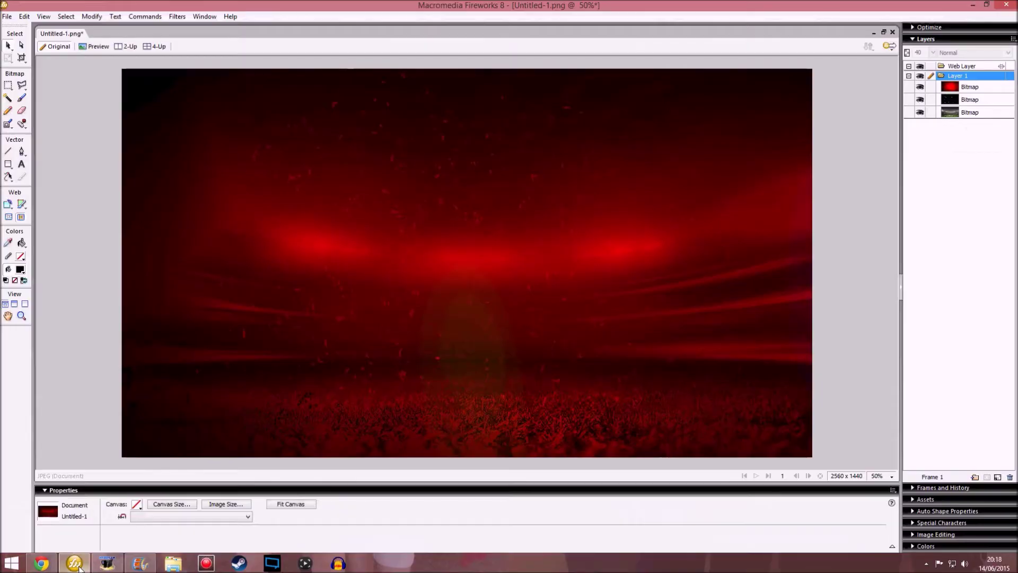
pyautogui.hotkey('ctrl', 'v')
pyautogui.click(373, 505)
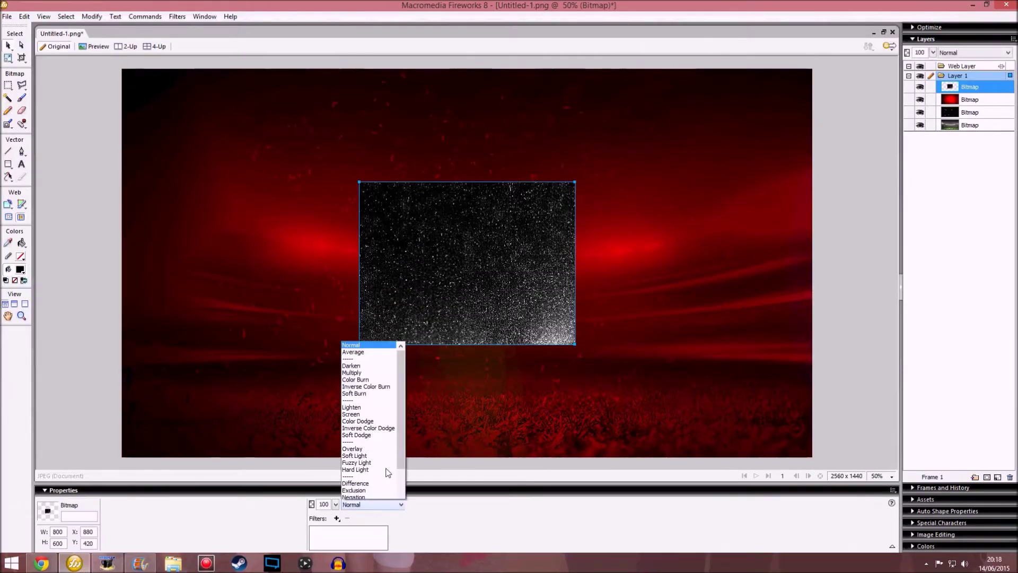
pyautogui.click(361, 323)
pyautogui.moveTo(500, 308); pyautogui.dragTo(236, 195)
pyautogui.moveTo(314, 233); pyautogui.dragTo(837, 457)
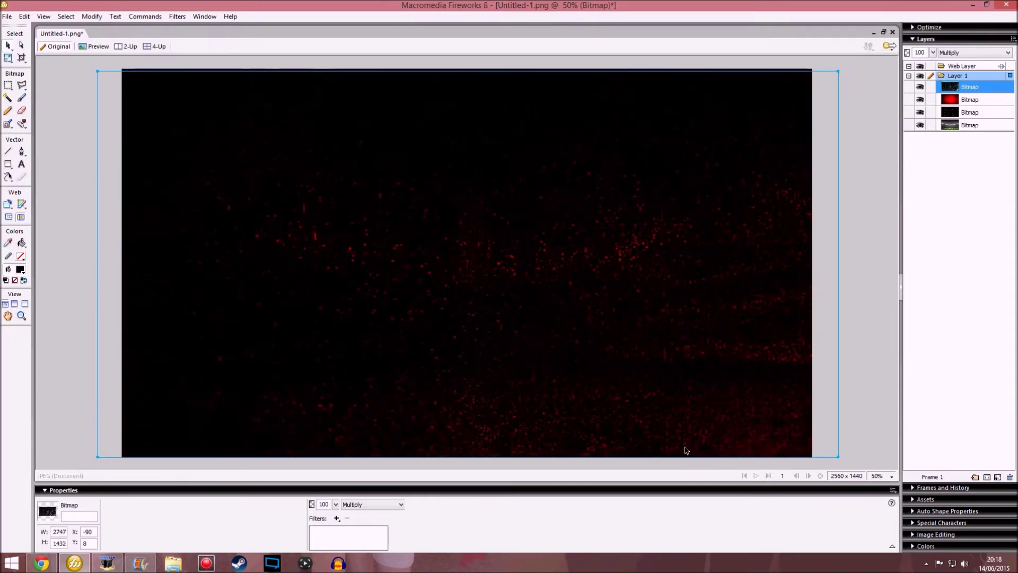
# Step: Try the Screen blend mode on the dust image and delete the image from Layer 1
pyautogui.click(397, 505)
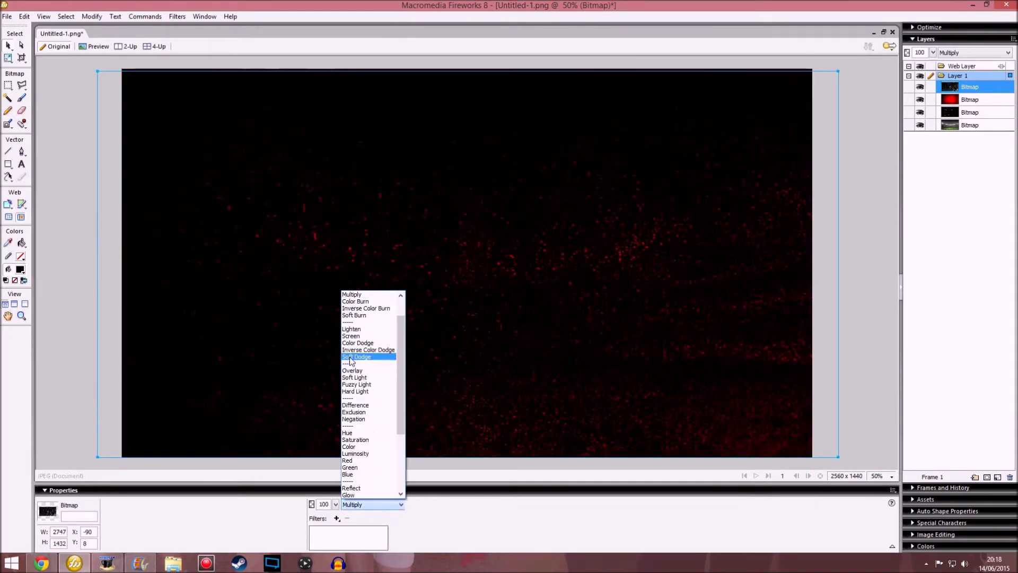
pyautogui.click(355, 336)
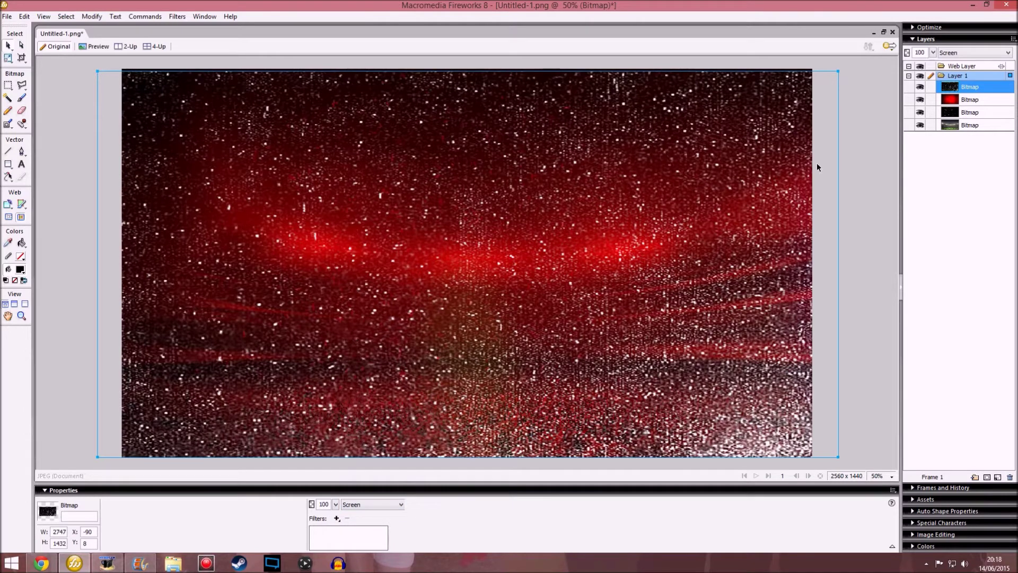
pyautogui.moveTo(960, 85); pyautogui.dragTo(953, 113)
pyautogui.press('Delete')
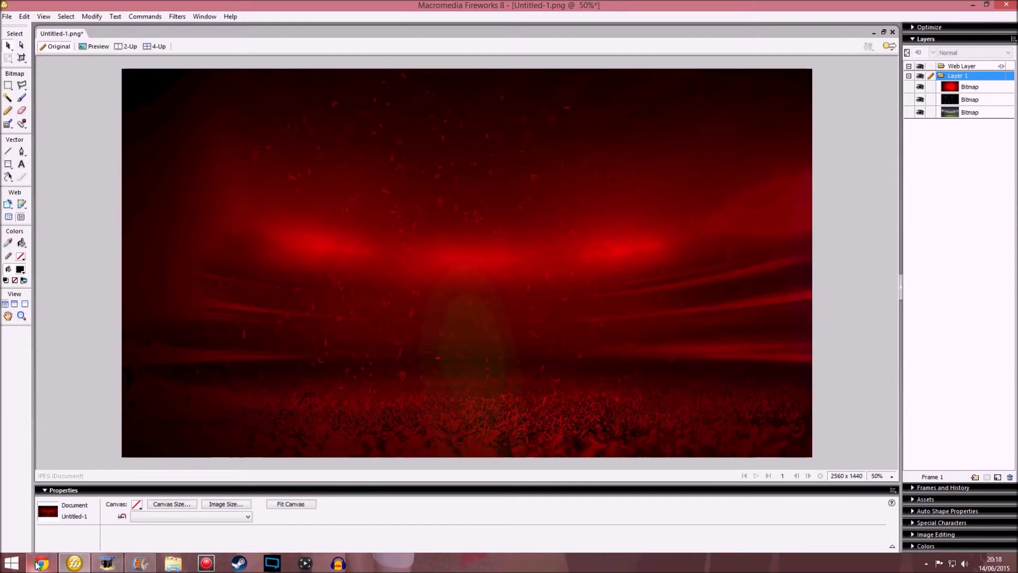
# Step: Flatten the red, particle and stadium bitmaps in Layer 1 into one bitmap and deselect it
pyautogui.moveTo(33, 569)
pyautogui.click(960, 90)
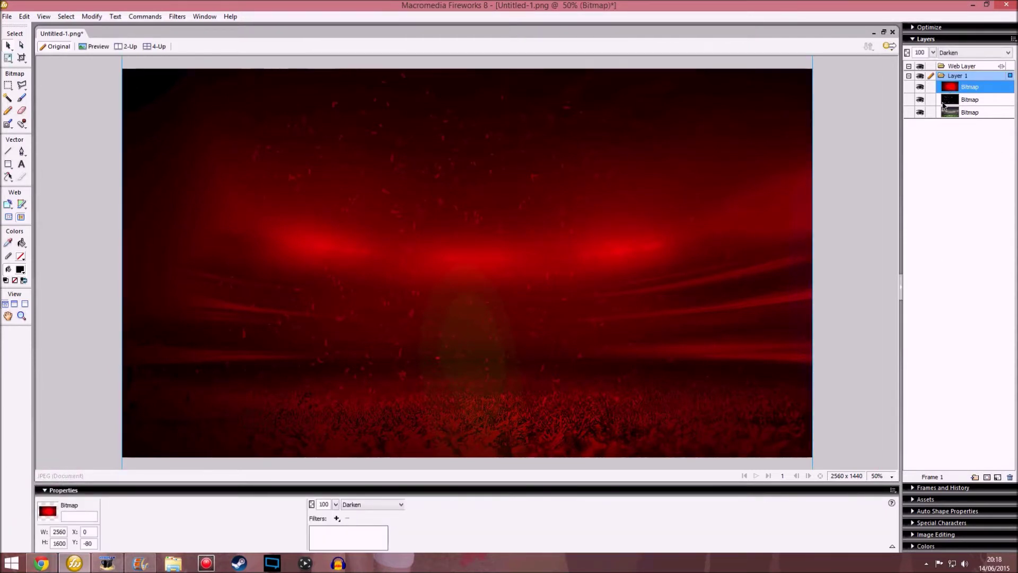
pyautogui.keyDown('shift'); pyautogui.click(968, 101); pyautogui.keyUp('shift')
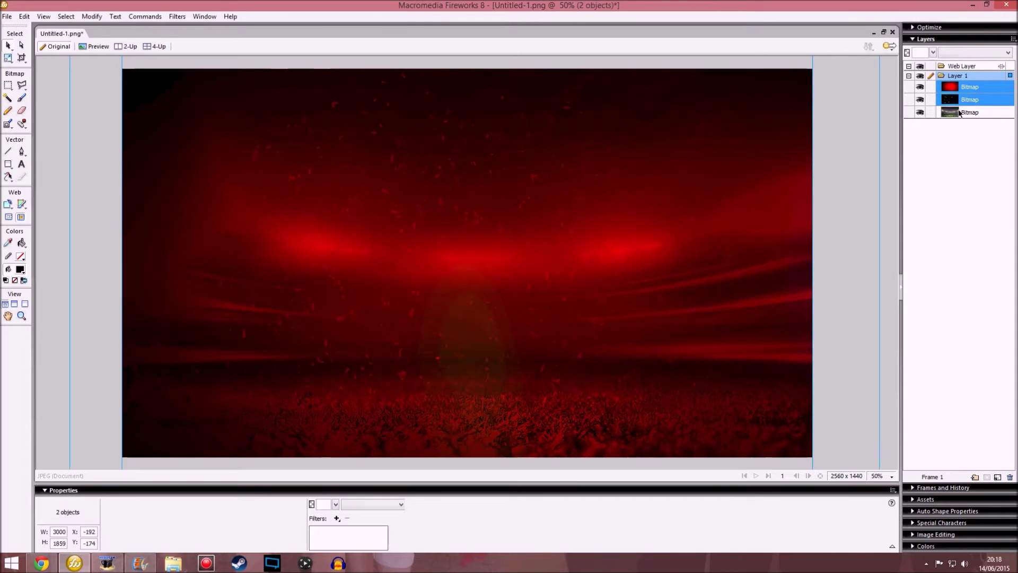
pyautogui.keyDown('shift'); pyautogui.click(960, 113); pyautogui.keyUp('shift')
pyautogui.rightClick(798, 169)
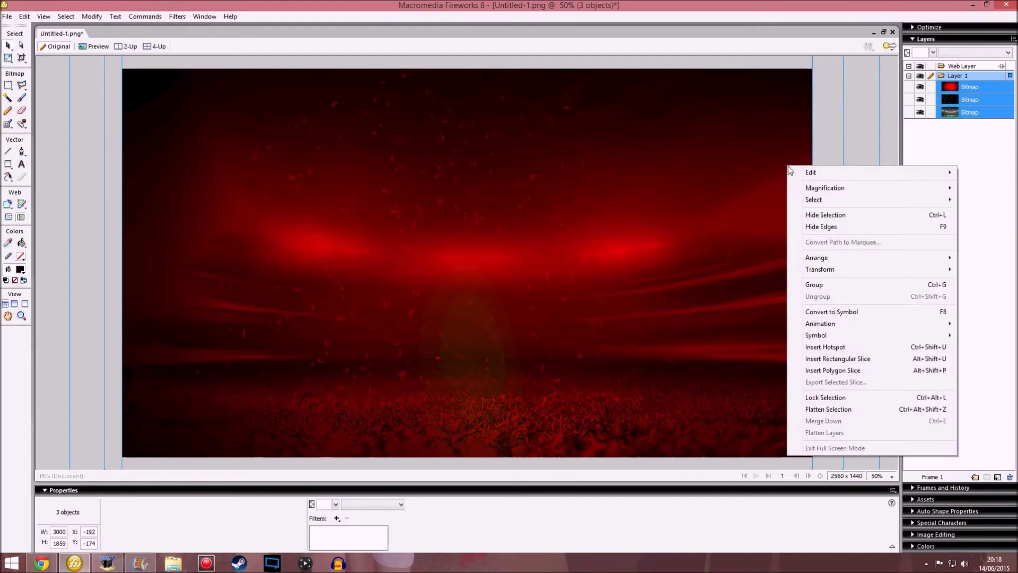
pyautogui.click(835, 412)
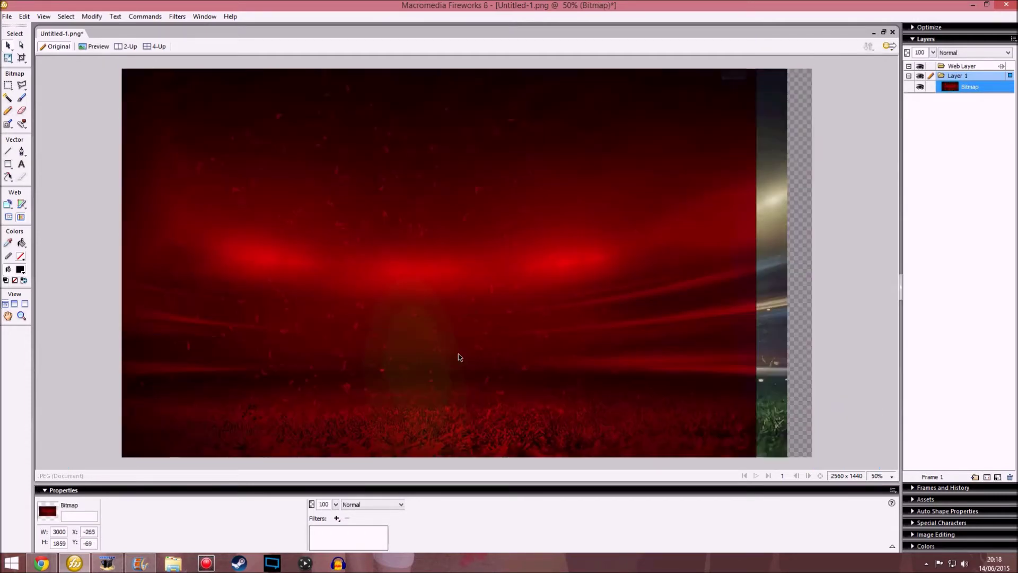
pyautogui.click(952, 302)
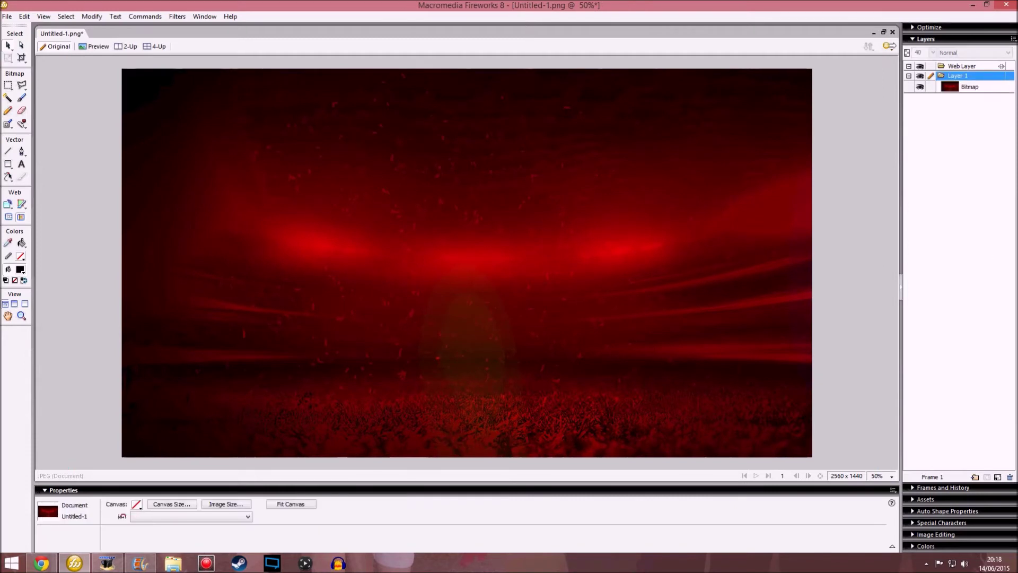
# Step: Switch to Chrome, replace the "particles png" results tab with a new one and open dafont.com
pyautogui.click(40, 564)
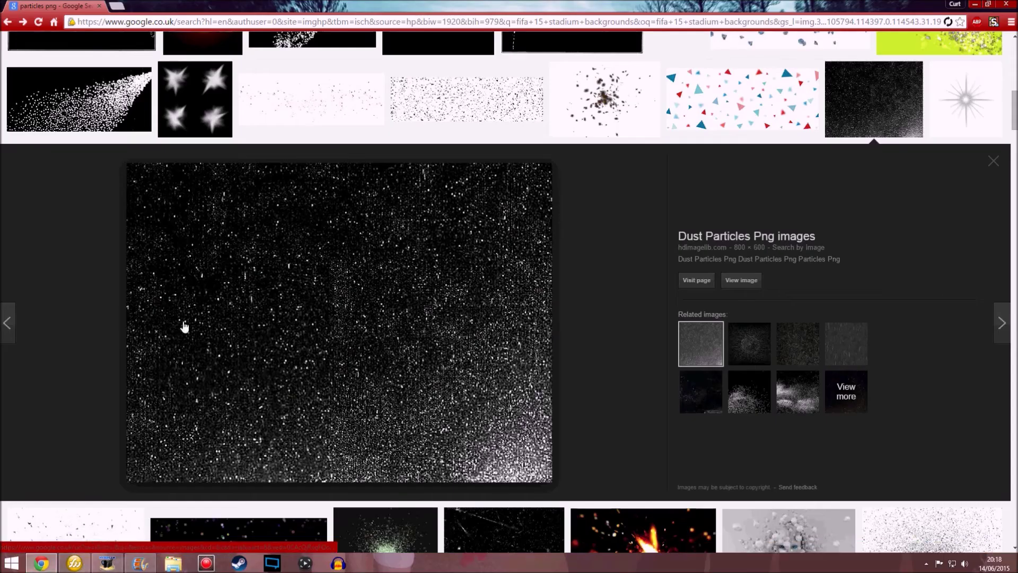
pyautogui.scroll(13, 184, 325)
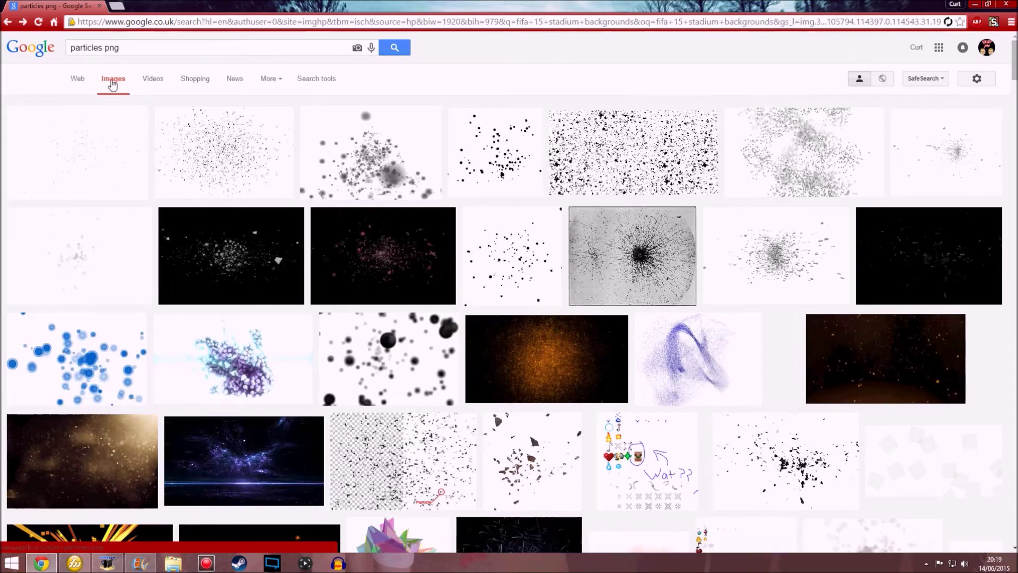
pyautogui.click(117, 5)
pyautogui.click(99, 6)
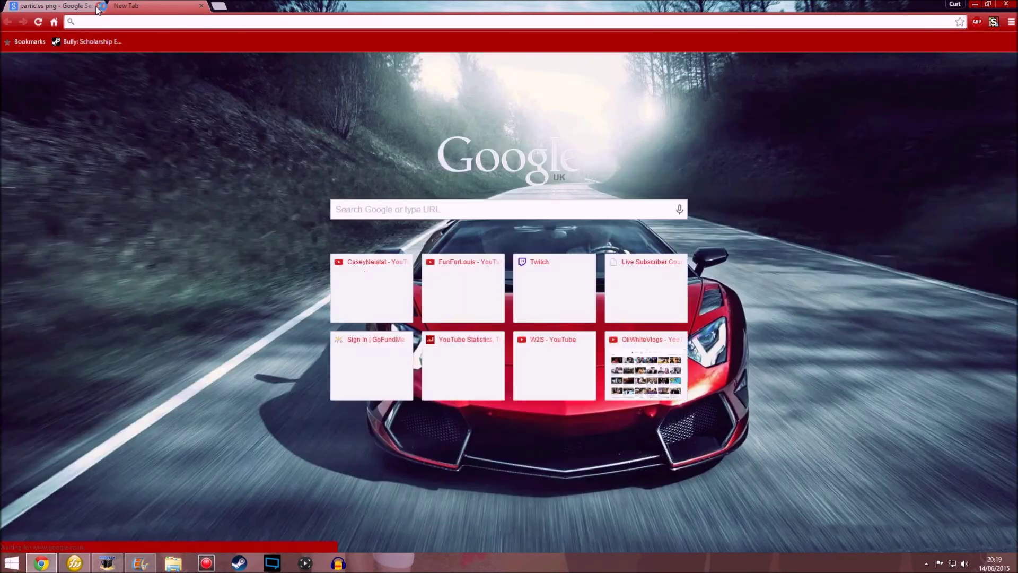
pyautogui.write('dafont.com')
pyautogui.press('Return')
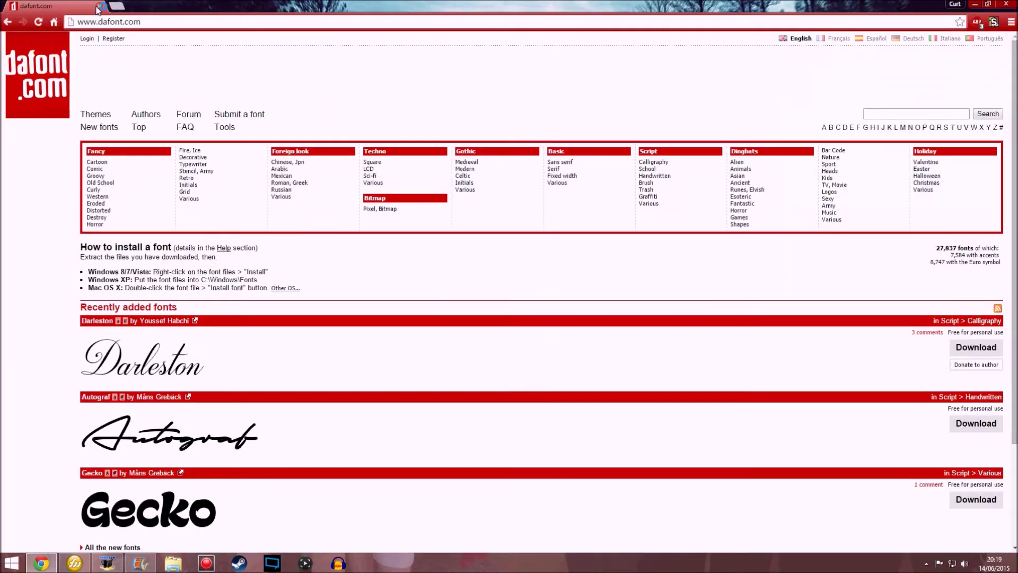
# Step: Search DaFont for "ea", return to the site's home page and look over it
pyautogui.click(959, 114)
pyautogui.write('ea')
pyautogui.press('Return')
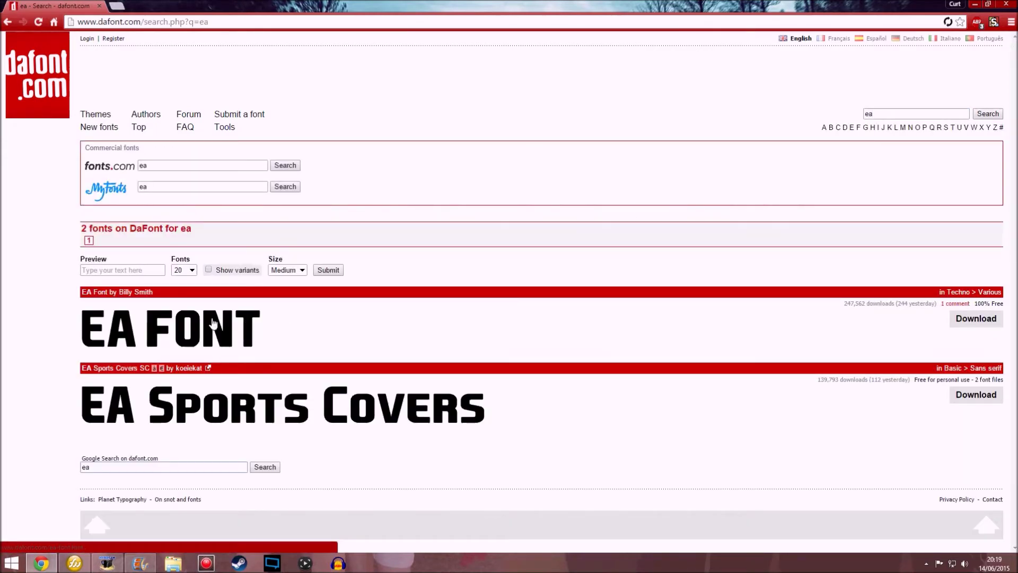
pyautogui.click(3, 93)
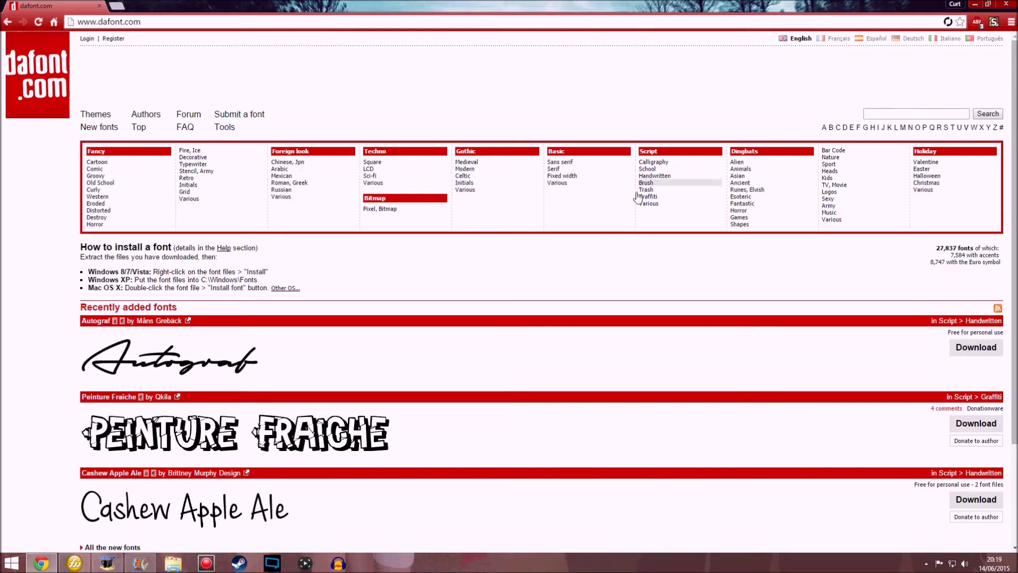
pyautogui.scroll(-2, 214, 407)
pyautogui.scroll(1, 268, 392)
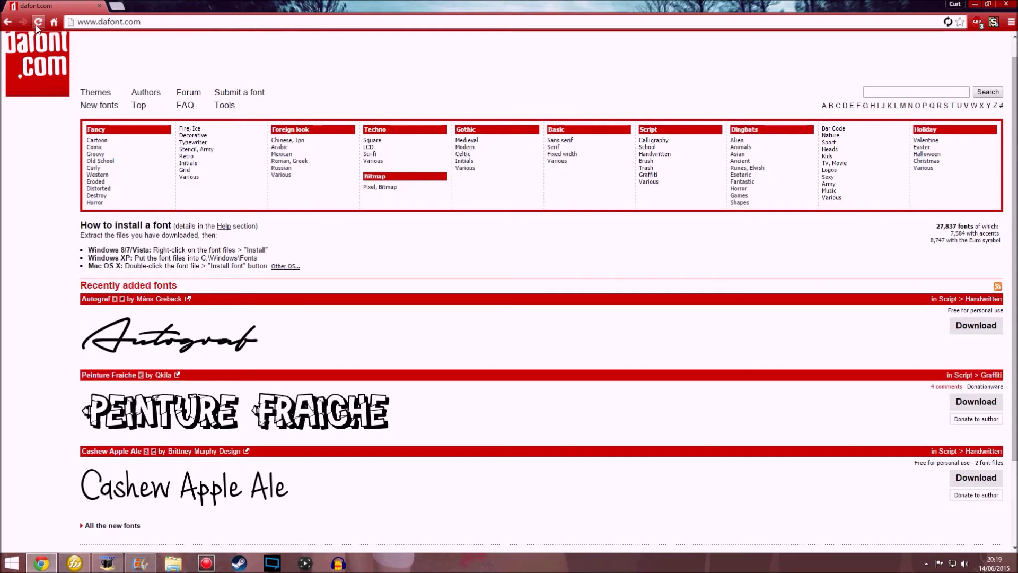
# Step: Search DaFont for "ea" and download the font named EA Font
pyautogui.click(883, 93)
pyautogui.write('ea')
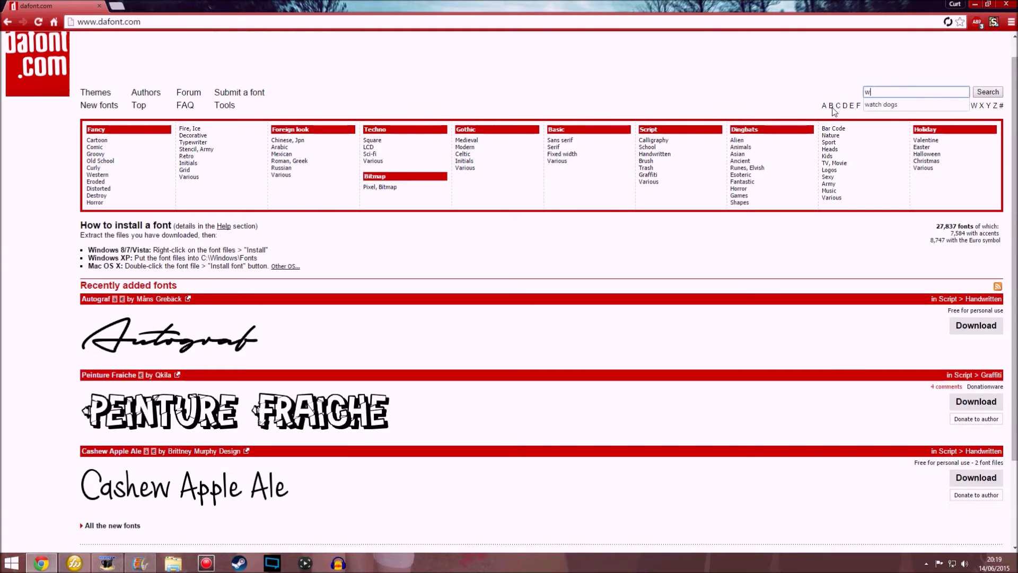
pyautogui.press('Return')
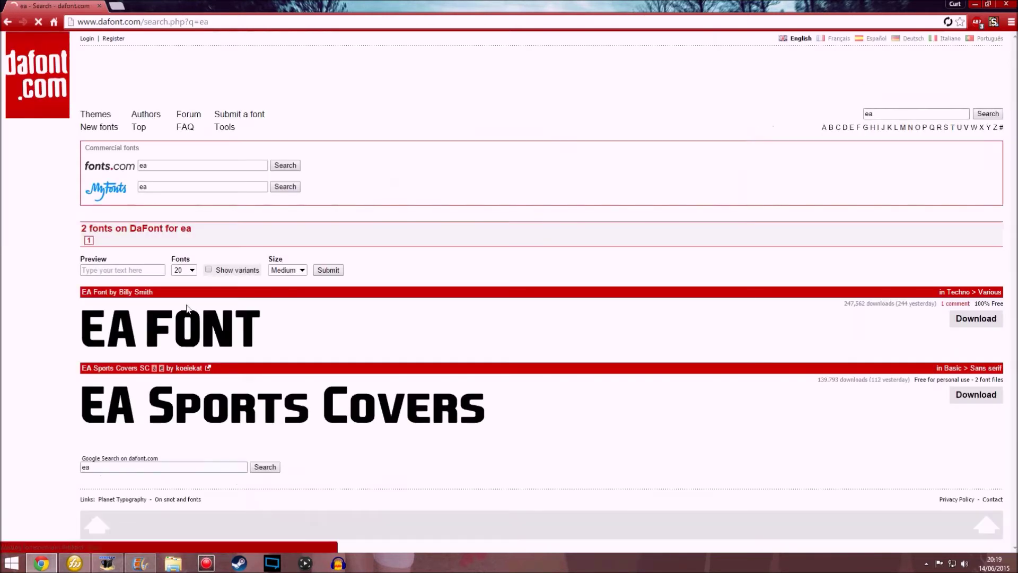
pyautogui.click(975, 319)
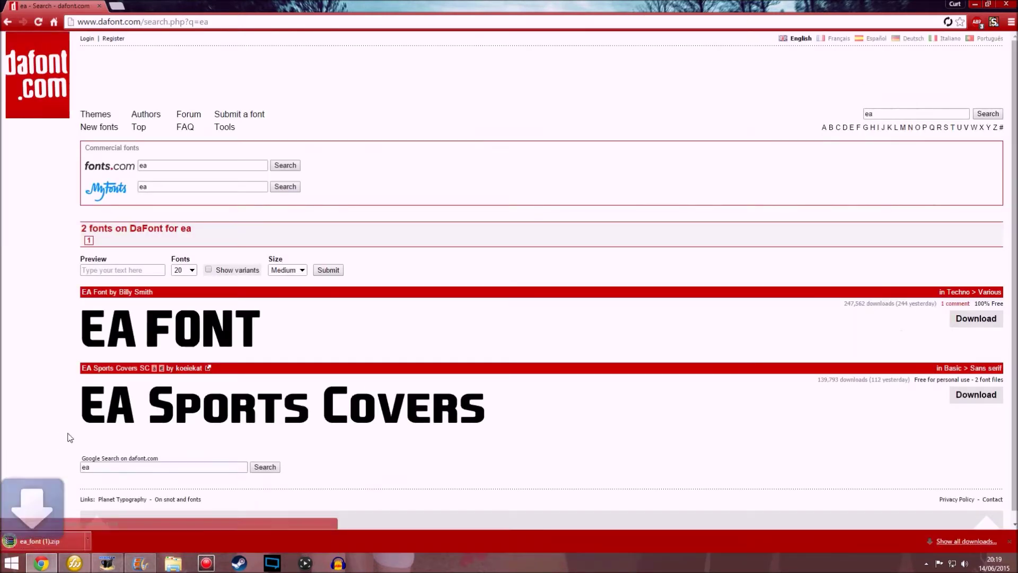
# Step: Install EASPORTS15.ttf from the downloaded archive, replacing the existing font, close the archive and return the browser to its home page
pyautogui.click(71, 542)
pyautogui.doubleClick(34, 101)
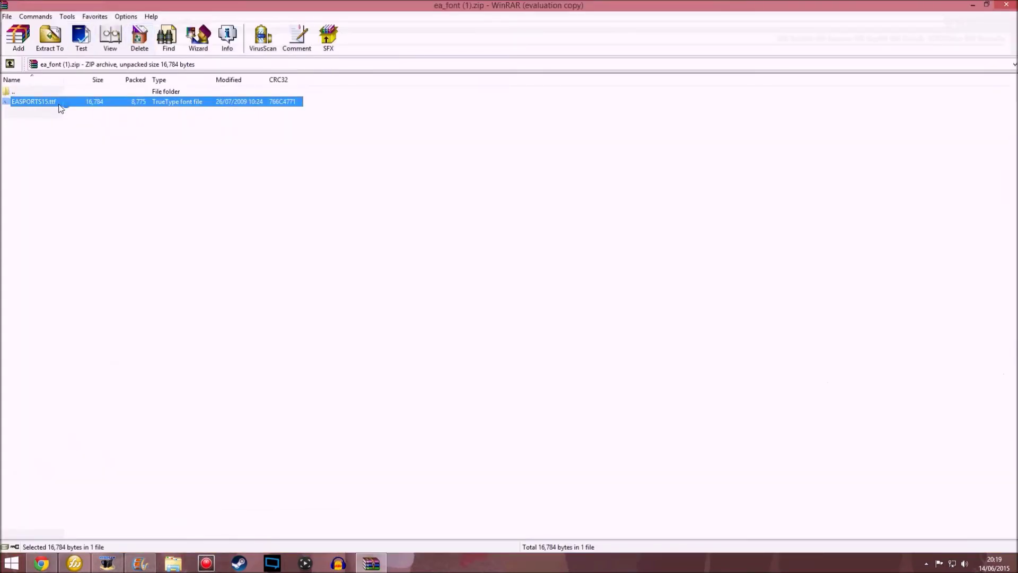
pyautogui.click(144, 96)
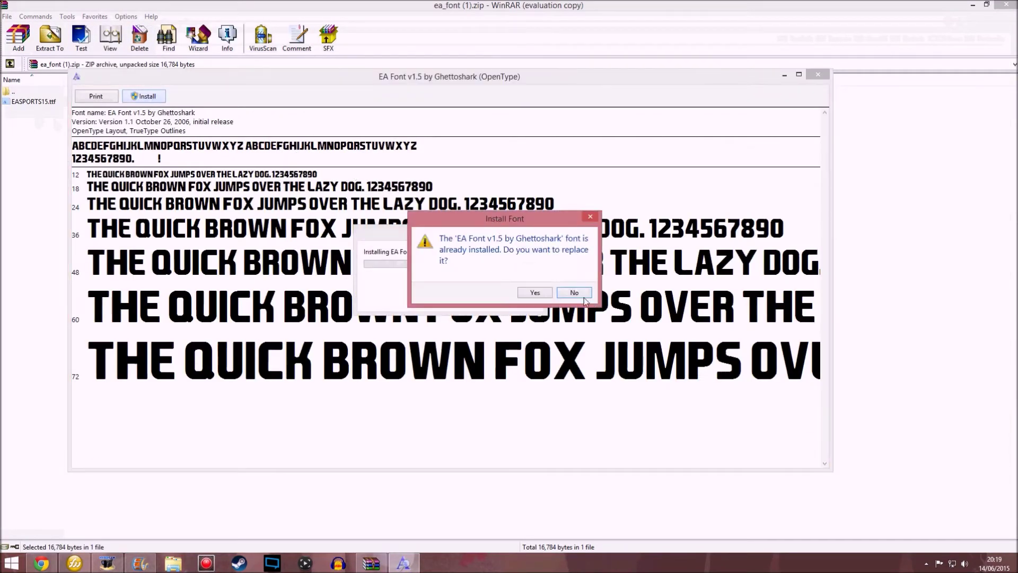
pyautogui.click(535, 292)
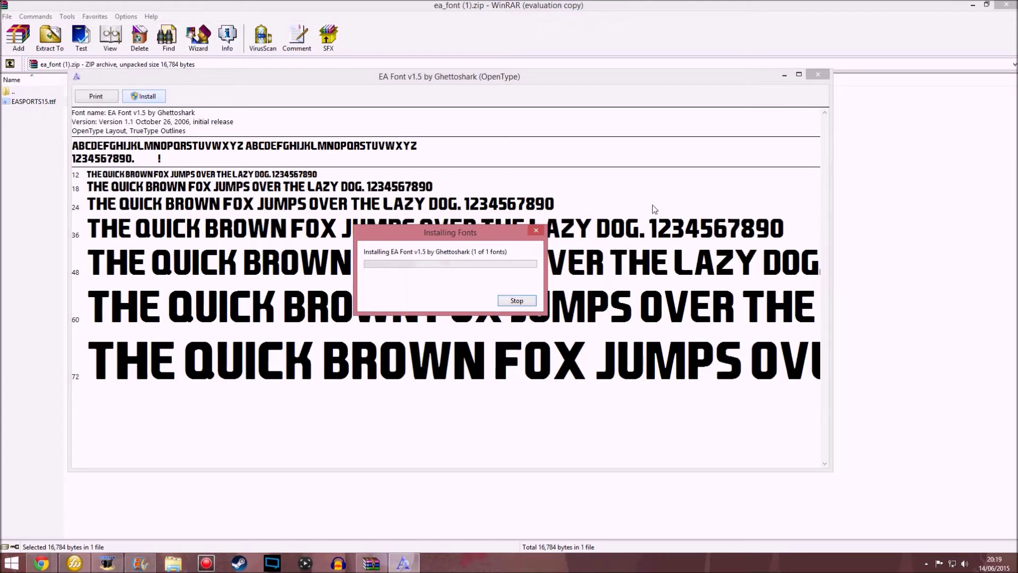
pyautogui.click(828, 76)
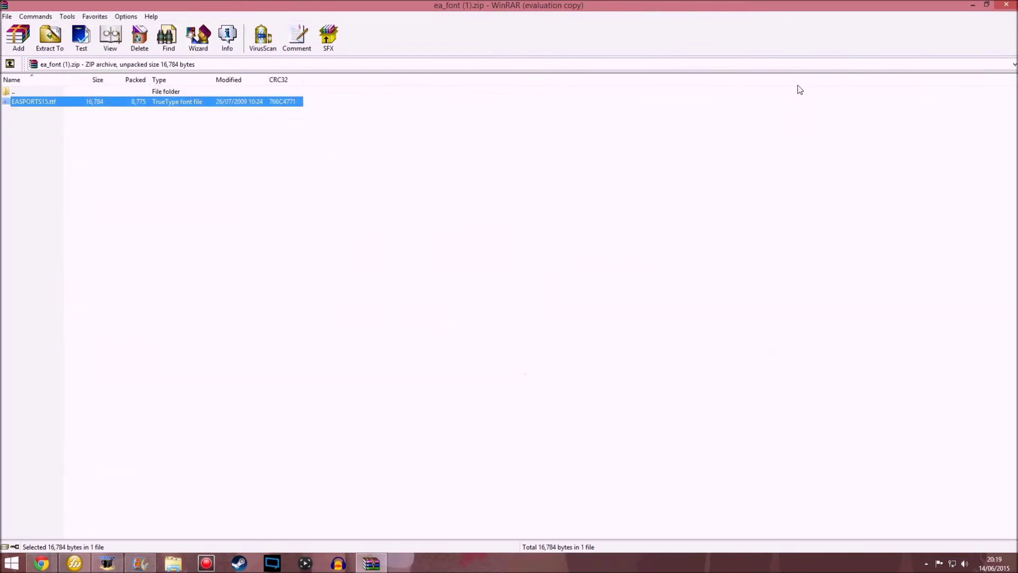
pyautogui.hotkey('alt', 'F4')
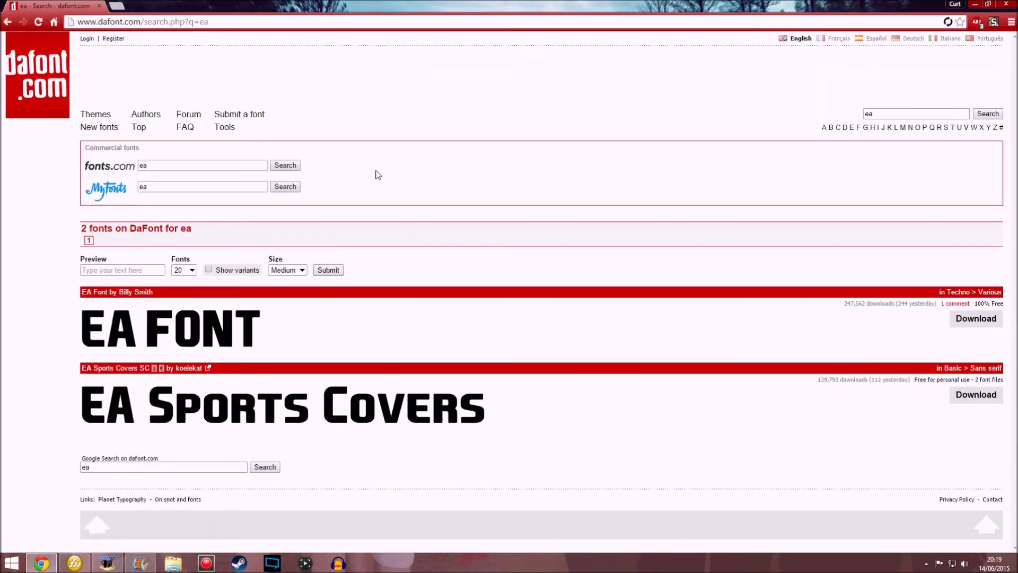
pyautogui.click(54, 22)
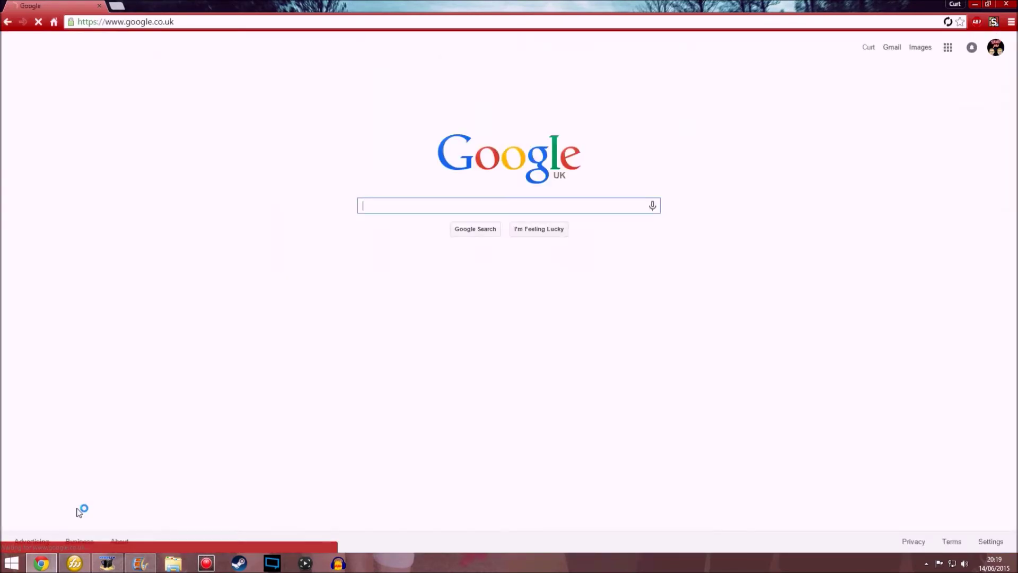
# Step: Switch to Fireworks and draw a text box about 2511 by 393 px across the middle of the canvas
pyautogui.click(74, 563)
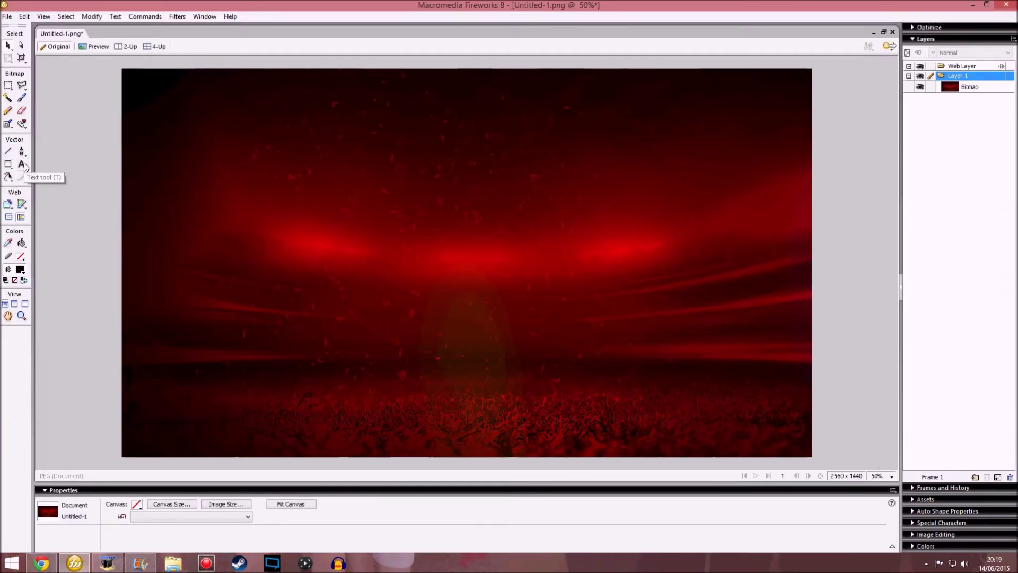
pyautogui.click(22, 165)
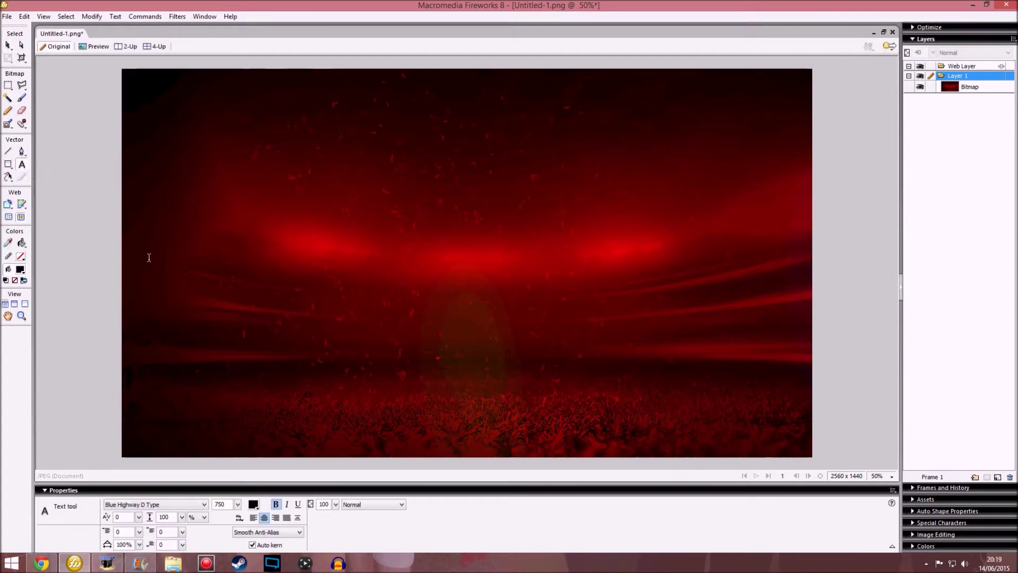
pyautogui.moveTo(138, 257); pyautogui.dragTo(810, 364)
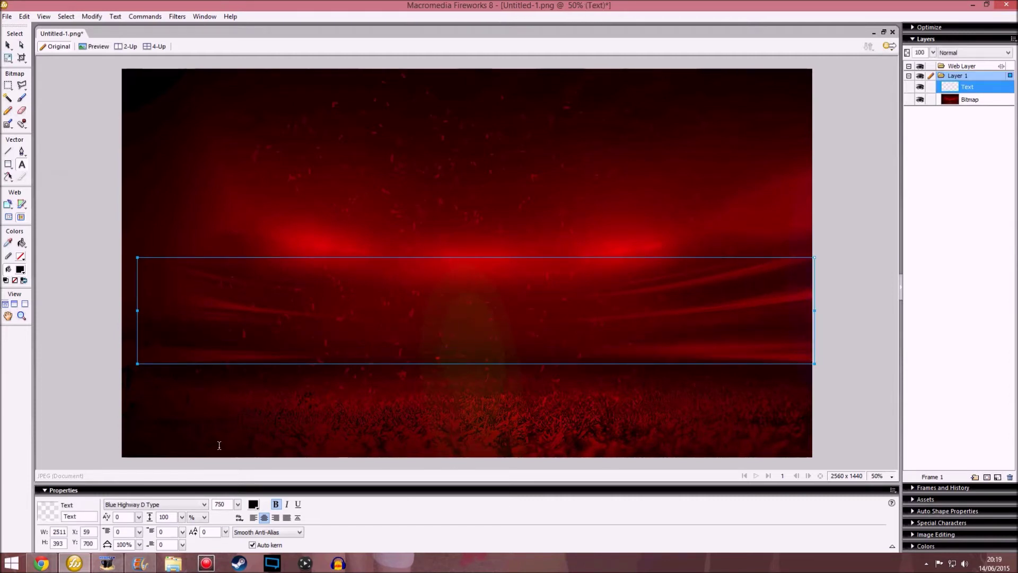
# Step: Set the text size to 100 for the new text box
pyautogui.doubleClick(220, 503)
pyautogui.write('100')
pyautogui.press('Return')
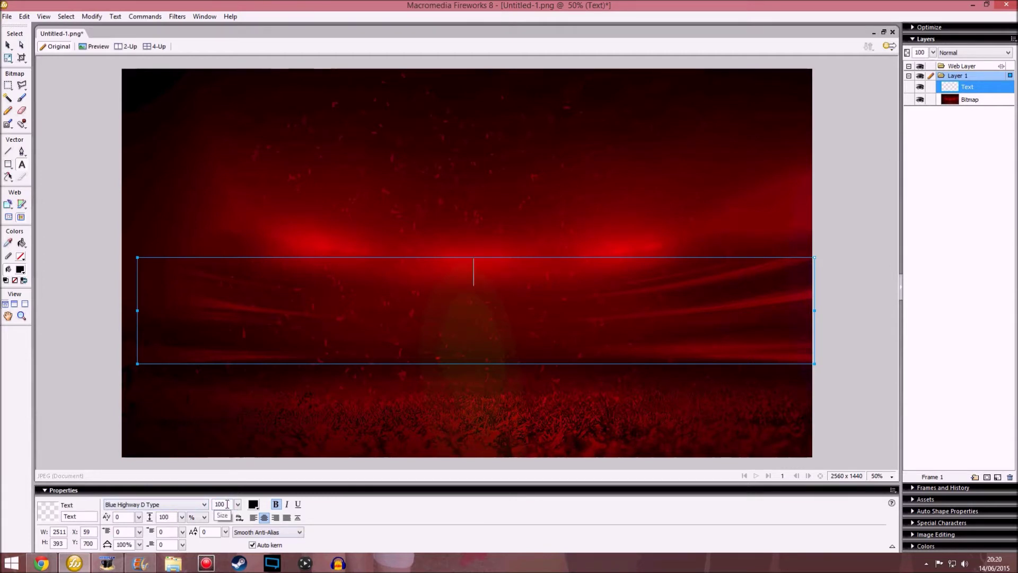
# Step: Set the text size to 96 and enter "1 MILLION COIN" and "PACK OPENING" on two lines in the text box
pyautogui.press('alt')
pyautogui.moveTo(238, 504)
pyautogui.mouseDown()
pyautogui.moveTo(236, 438)
pyautogui.moveTo(242, 486)
pyautogui.mouseUp()
pyautogui.write('1 MILLIOON')
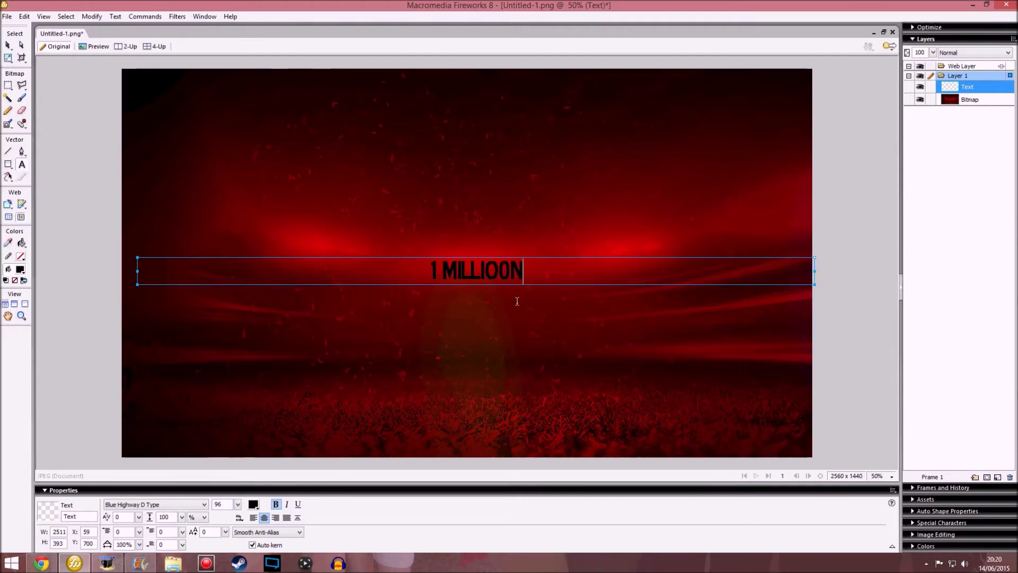
pyautogui.press('BackSpace')
pyautogui.press('BackSpace')
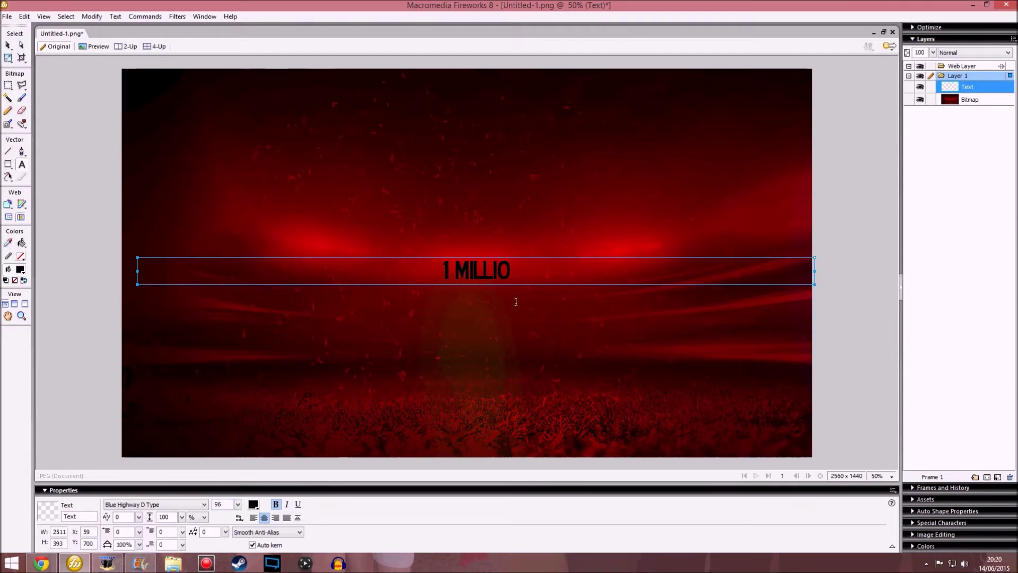
pyautogui.press('BackSpace')
pyautogui.write('ON COINS')
pyautogui.press('BackSpace')
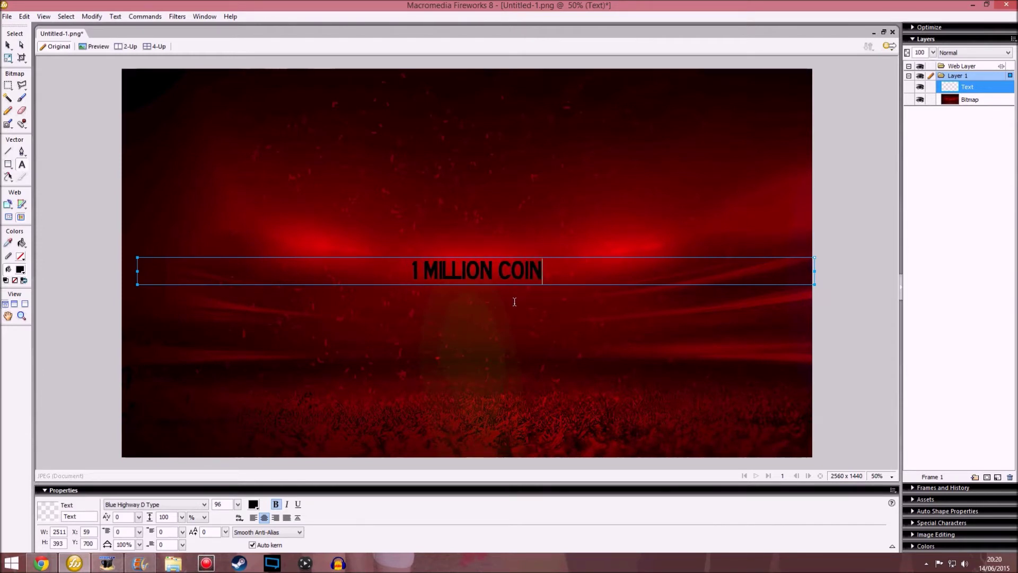
pyautogui.press('Return')
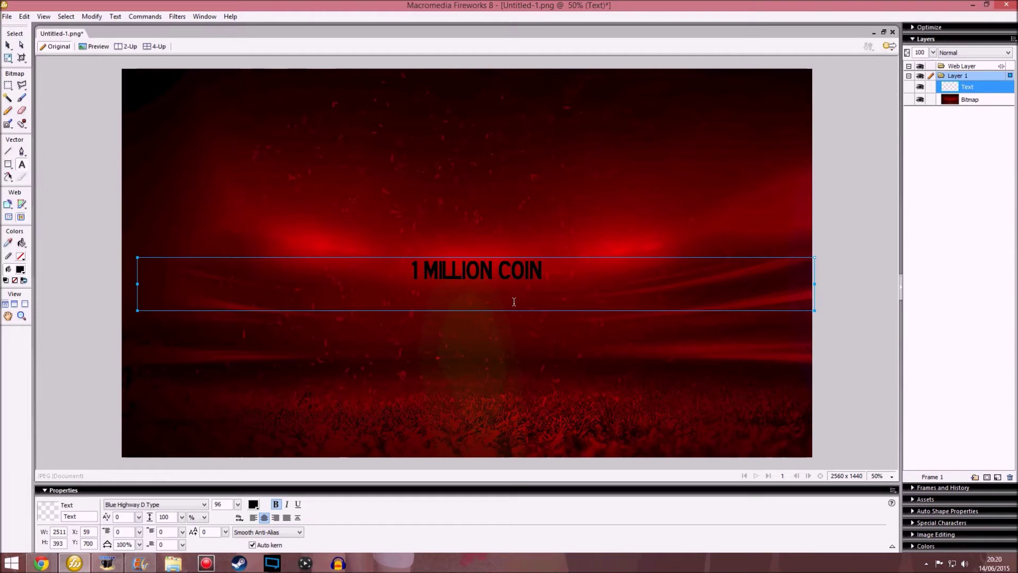
pyautogui.write('PACK')
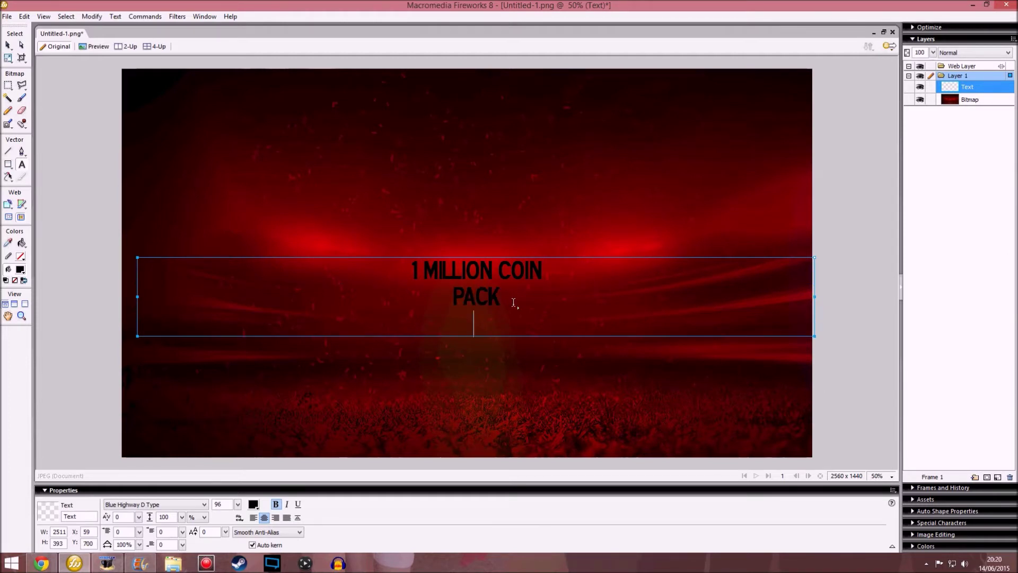
pyautogui.write(' OPENING')
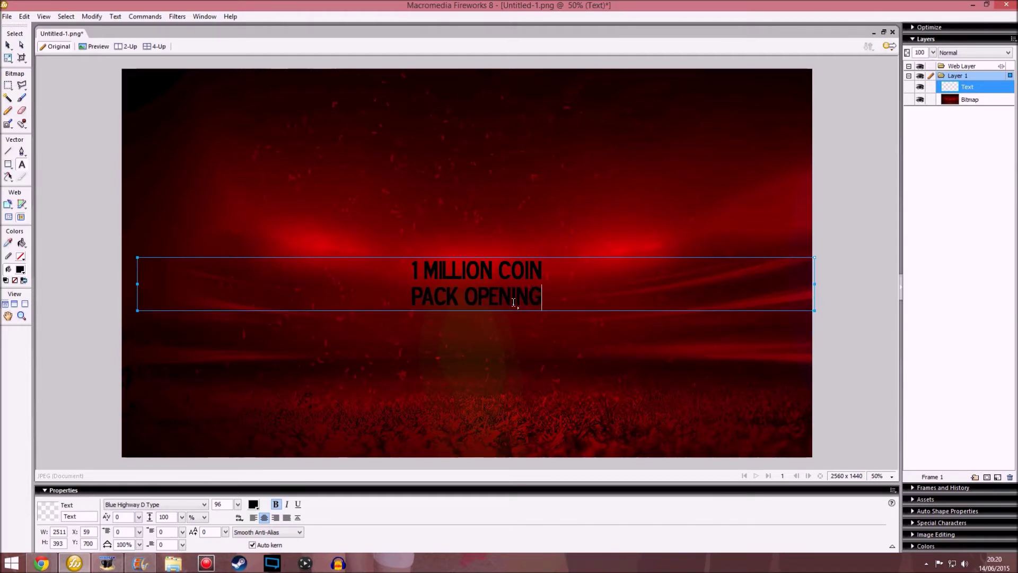
# Step: Select both lines of text and try sizes 240 and 450, settling on 400
pyautogui.moveTo(546, 295); pyautogui.dragTo(412, 272)
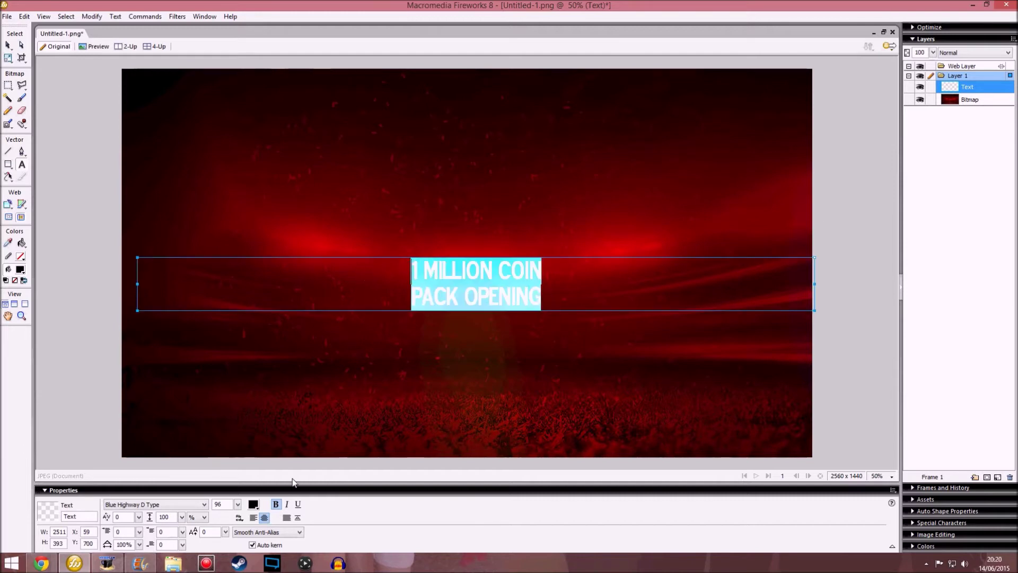
pyautogui.doubleClick(219, 504)
pyautogui.write('240')
pyautogui.press('Return')
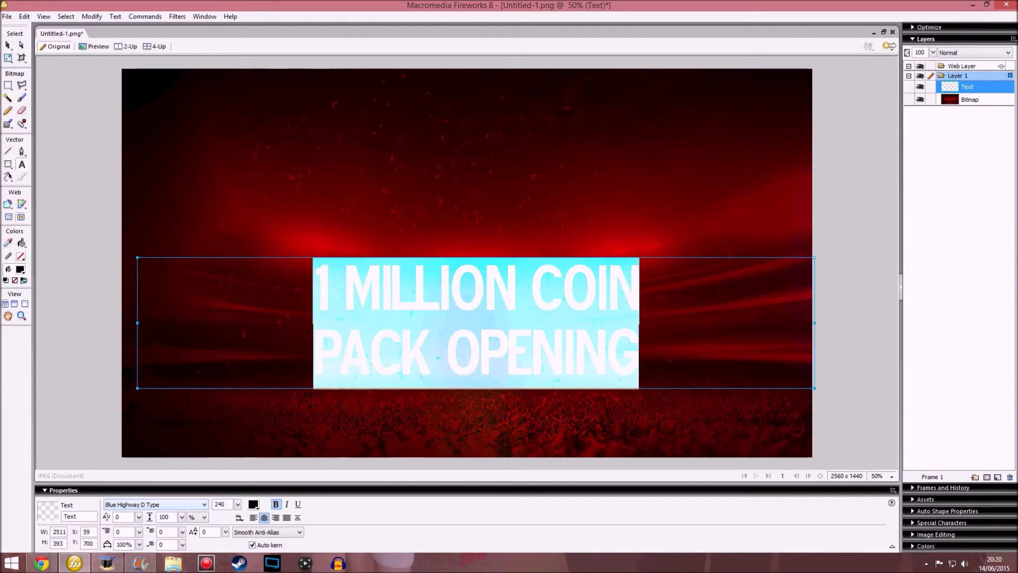
pyautogui.doubleClick(219, 505)
pyautogui.write('450')
pyautogui.press('Return')
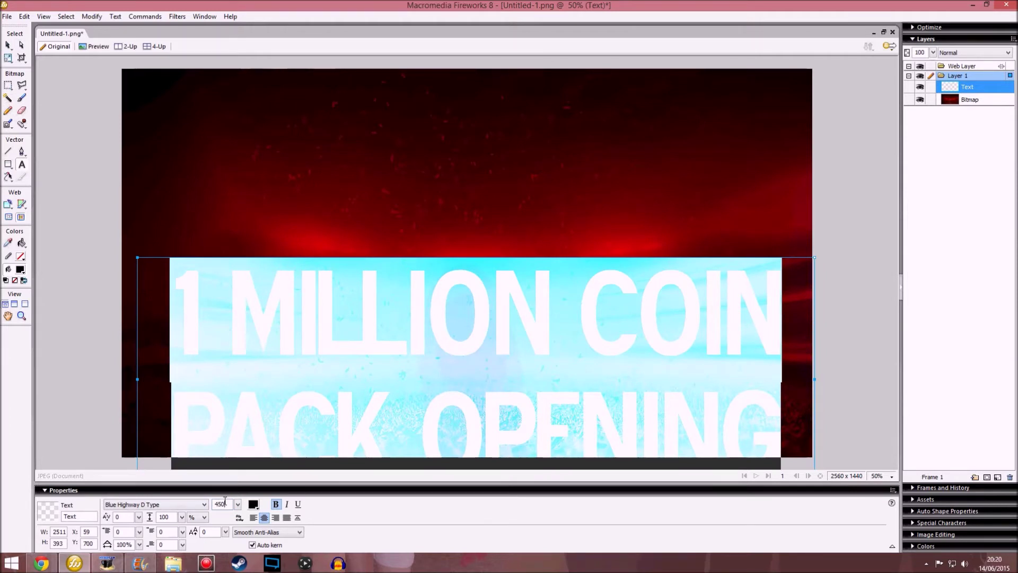
pyautogui.write('00')
pyautogui.press('Return')
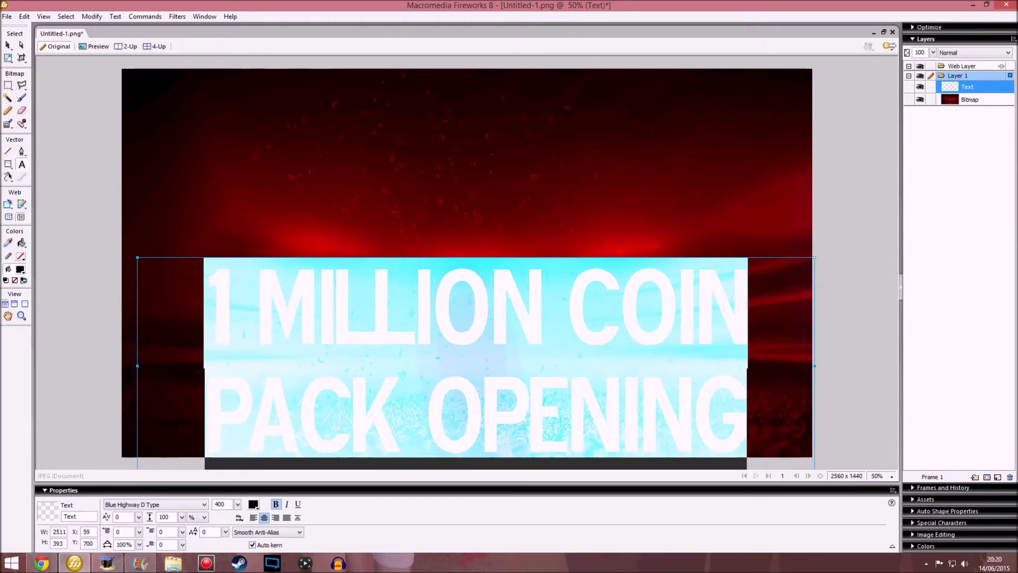
# Step: Change the selected text's font to EA Font v1.5 by Ghettoshark and finish editing the text
pyautogui.click(127, 504)
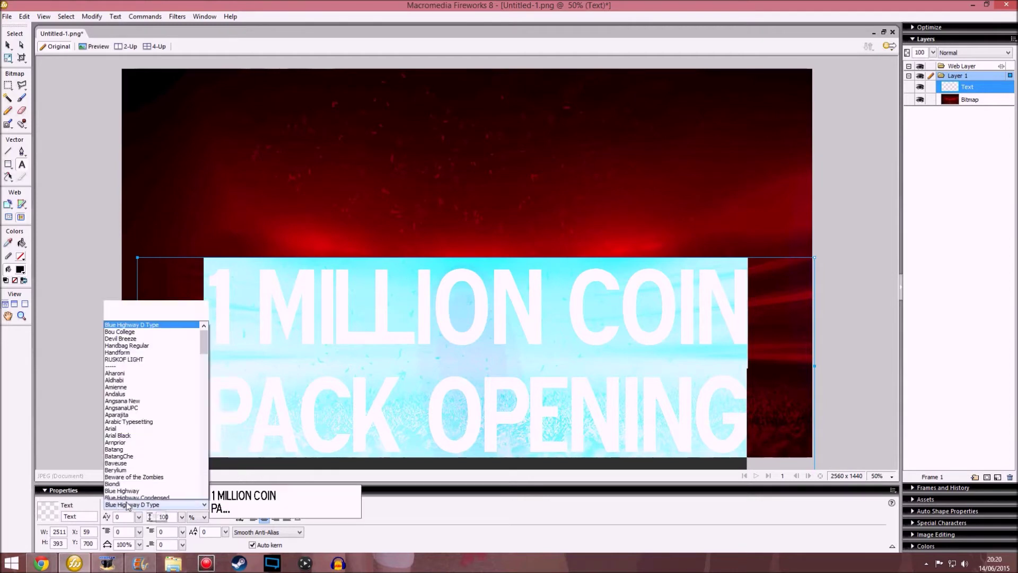
pyautogui.scroll(-6, 147, 396)
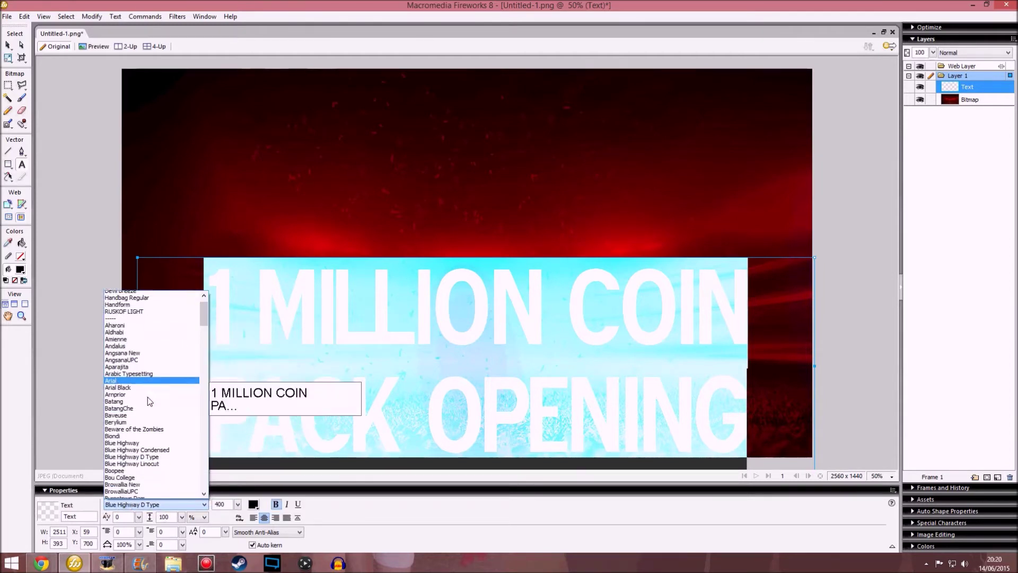
pyautogui.scroll(-4, 146, 387)
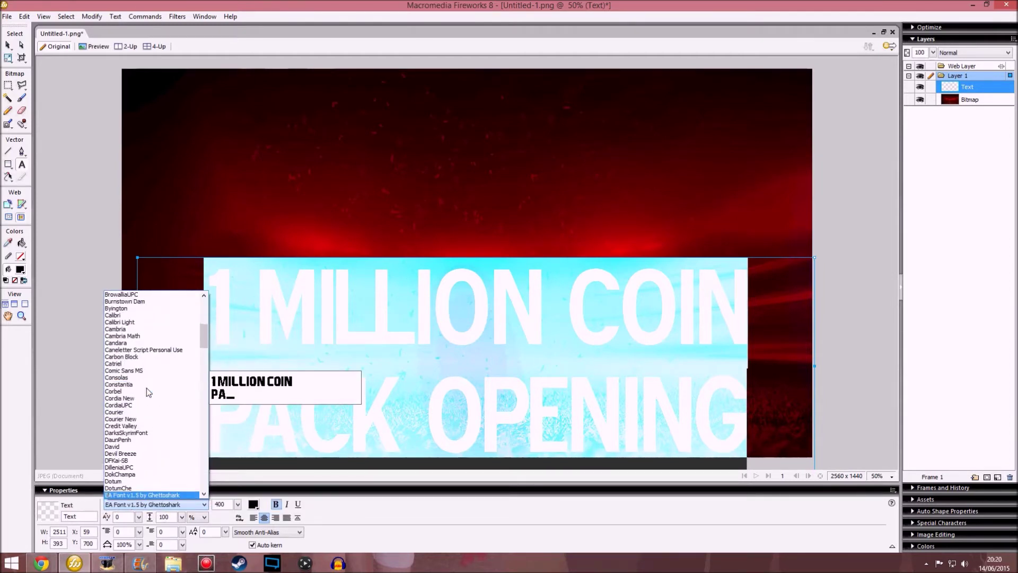
pyautogui.click(151, 494)
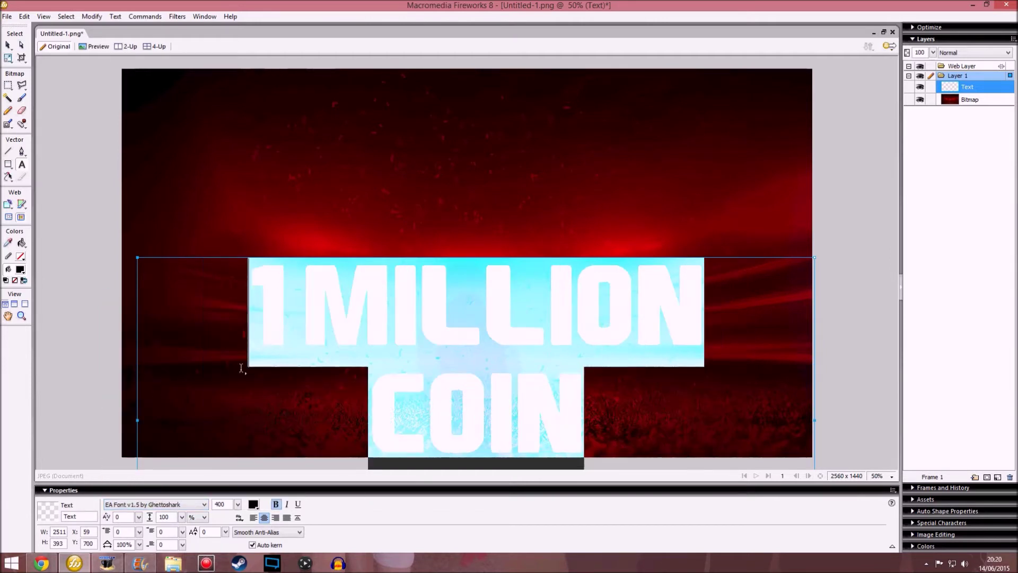
pyautogui.press('Escape')
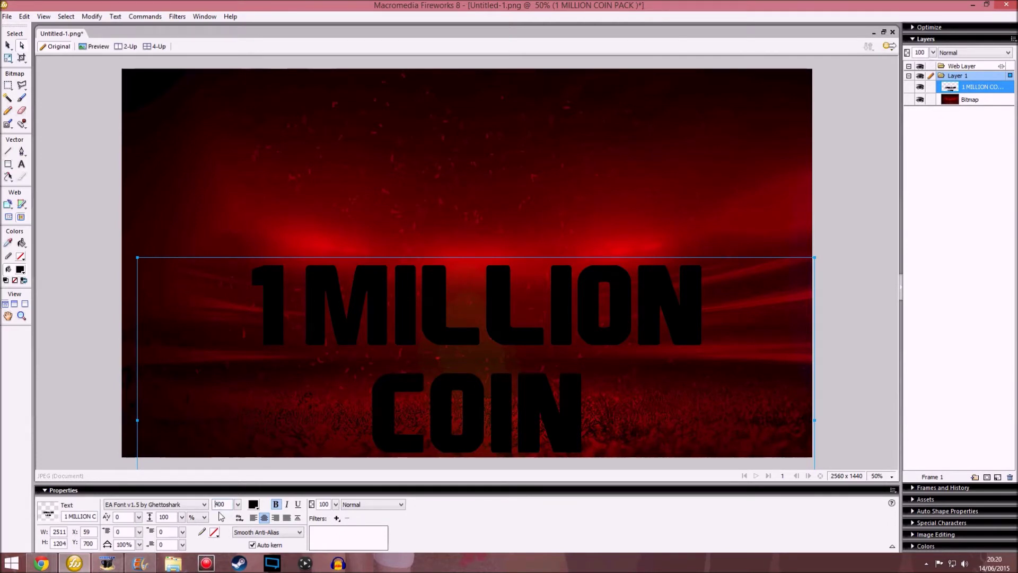
# Step: Reduce the text size to 370 and then 300, and move the text block up to about X 50, Y 377
pyautogui.write('7')
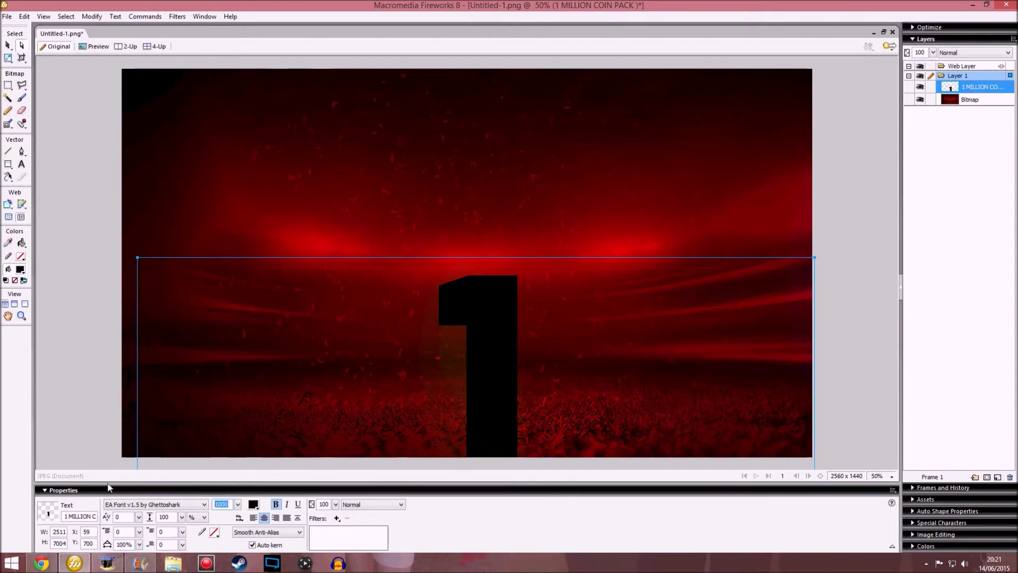
pyautogui.write('370')
pyautogui.press('Return')
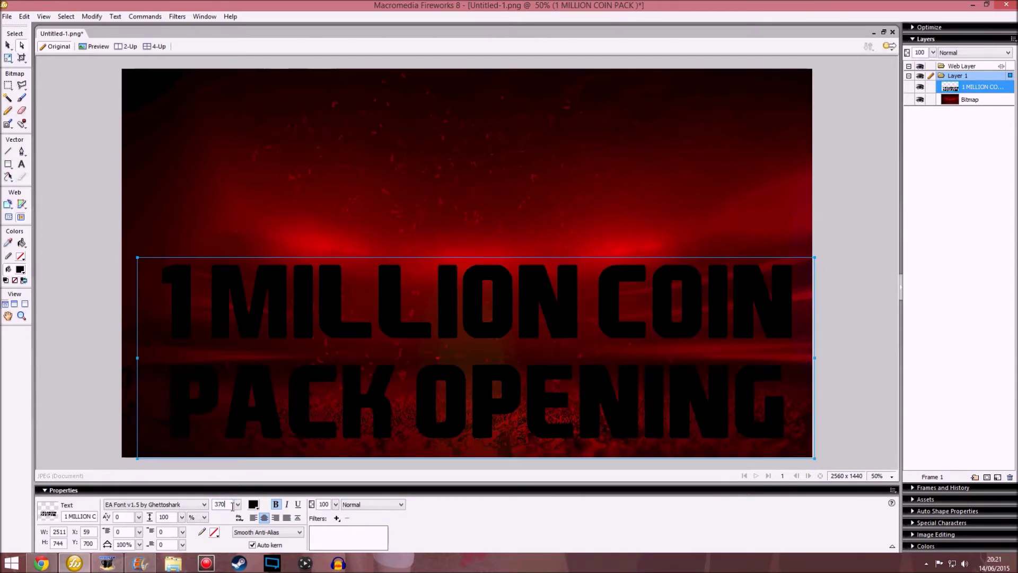
pyautogui.write('0')
pyautogui.press('Return')
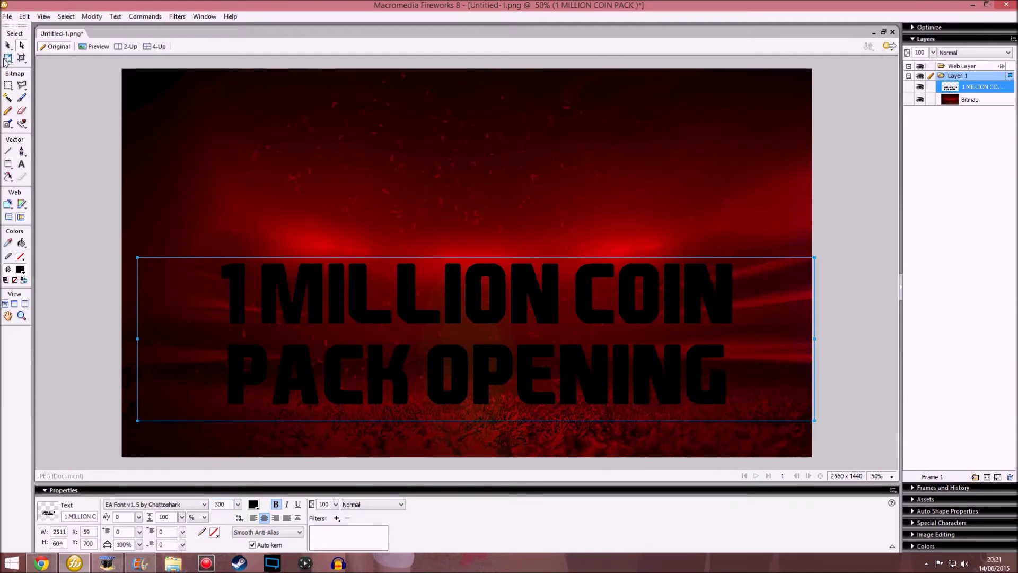
pyautogui.moveTo(442, 333); pyautogui.dragTo(438, 245)
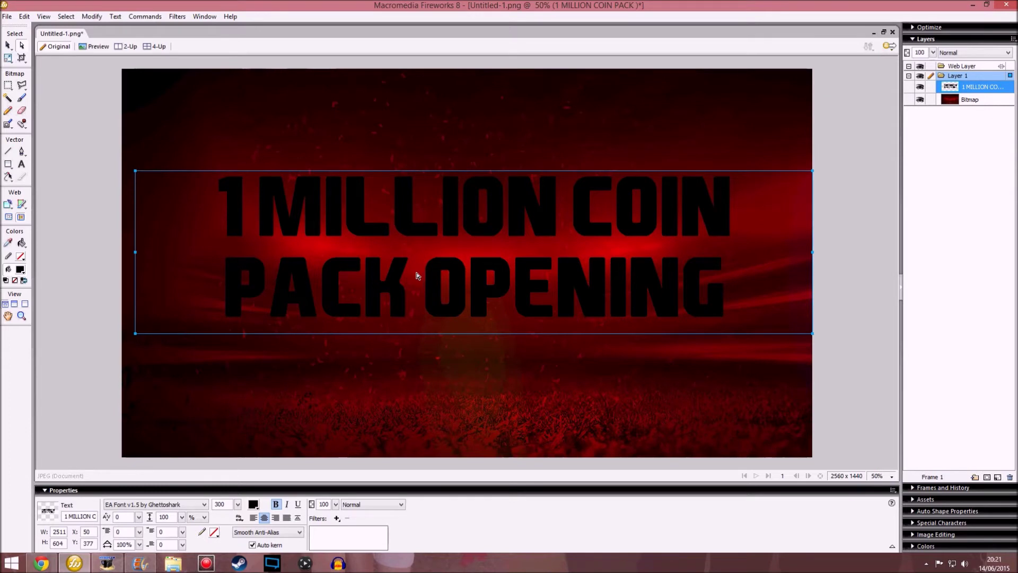
# Step: Clone the text block, then rotate both copies 90° counter-clockwise and shift them up to about X 1000, Y -630
pyautogui.hotkey('ctrl', 'shift', 'd')
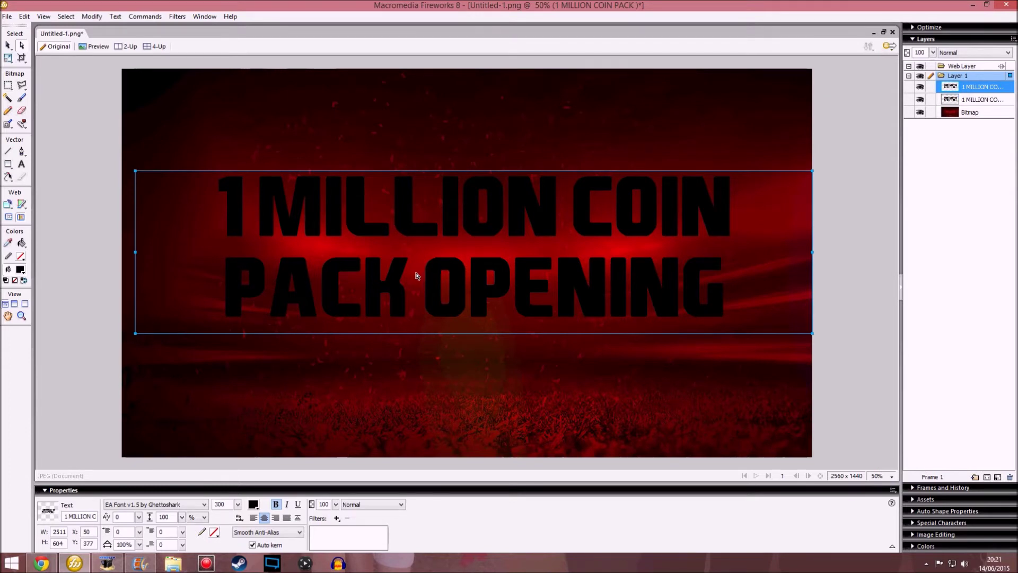
pyautogui.keyDown('shift'); pyautogui.click(960, 102); pyautogui.keyUp('shift')
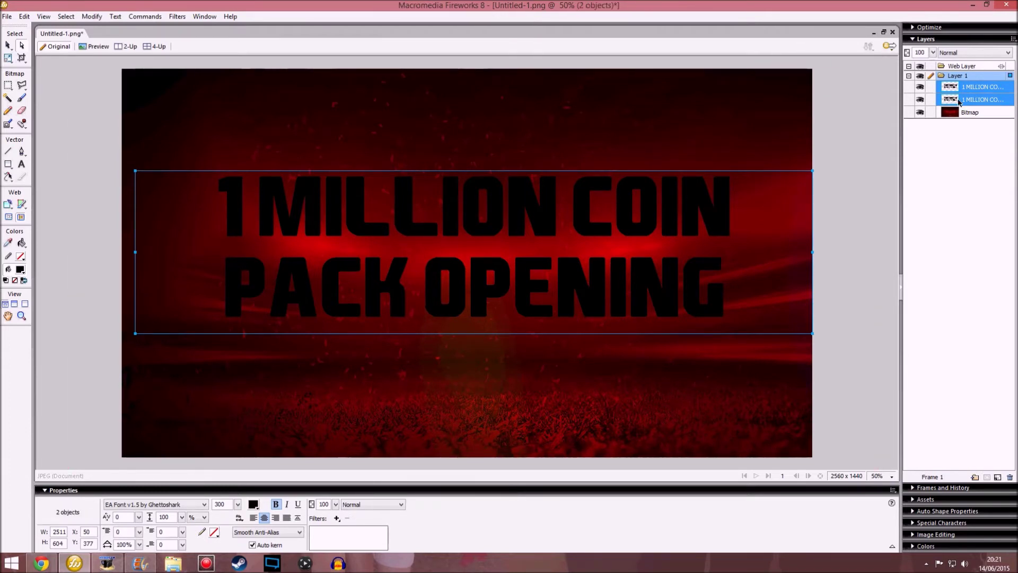
pyautogui.rightClick(584, 217)
pyautogui.moveTo(630, 321)
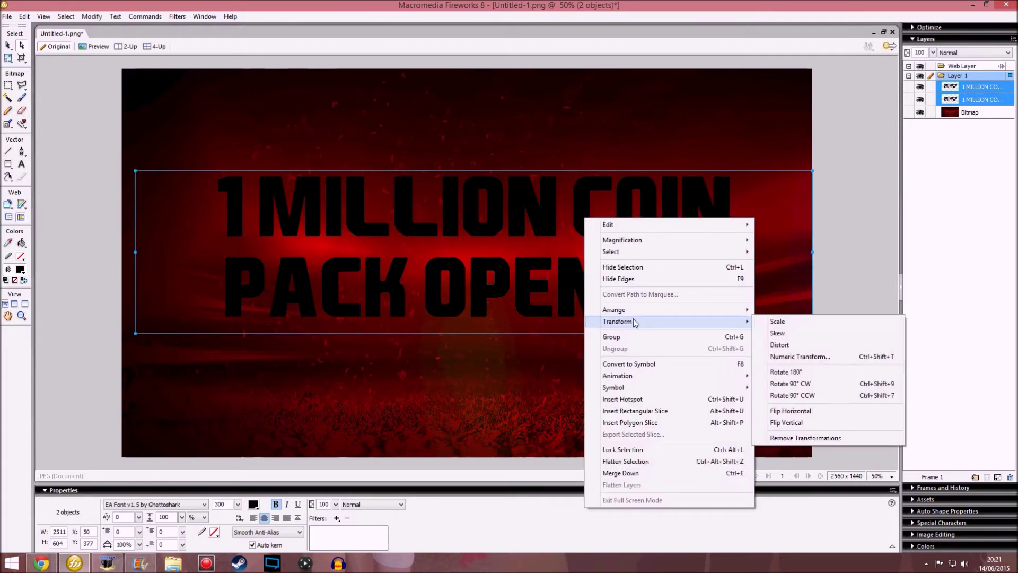
pyautogui.click(799, 397)
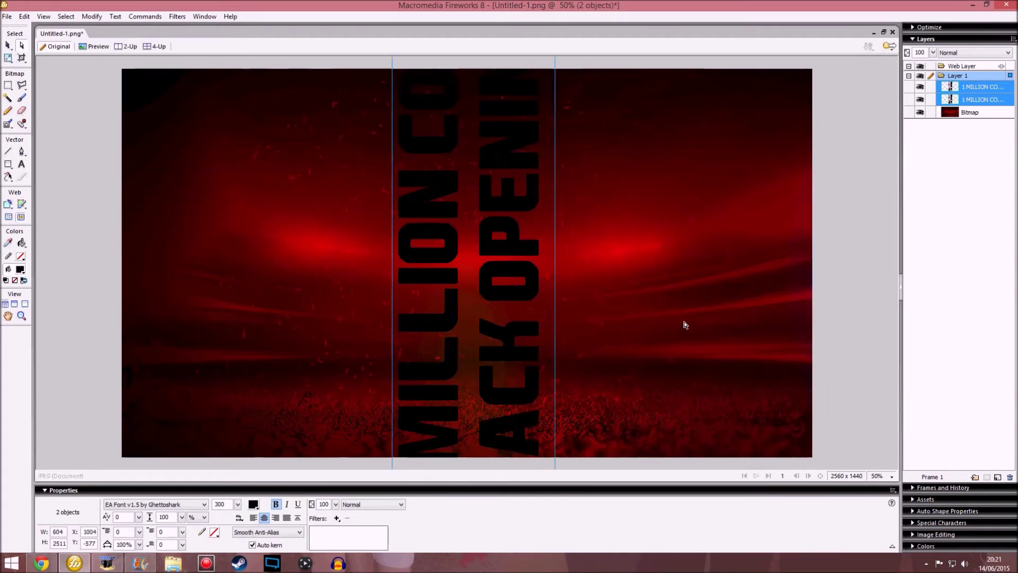
pyautogui.moveTo(453, 295)
pyautogui.mouseDown()
pyautogui.moveTo(453, 268)
pyautogui.moveTo(453, 281)
pyautogui.mouseUp()
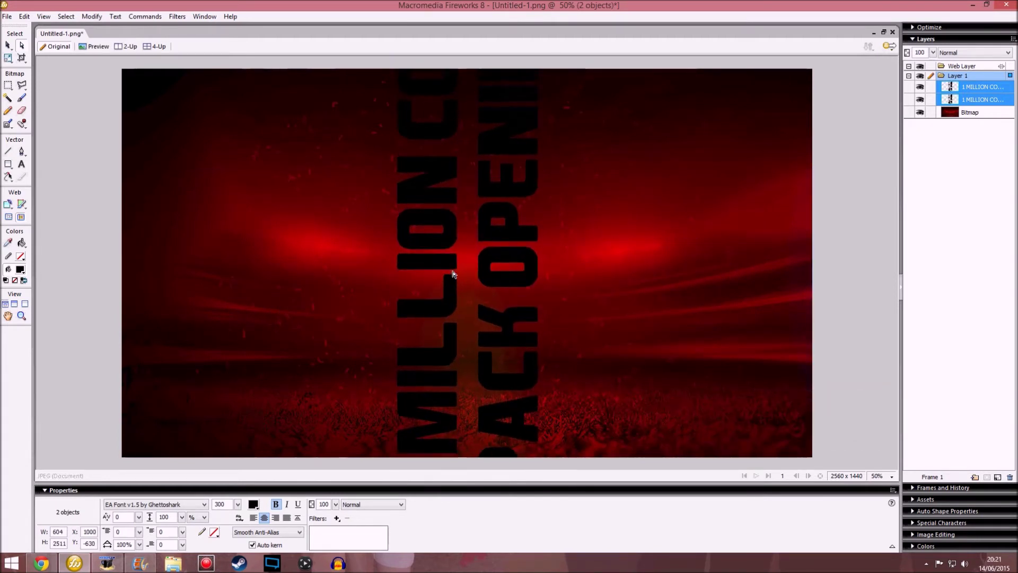
# Step: Try the Cotton pattern as the fill of both text copies
pyautogui.click(253, 503)
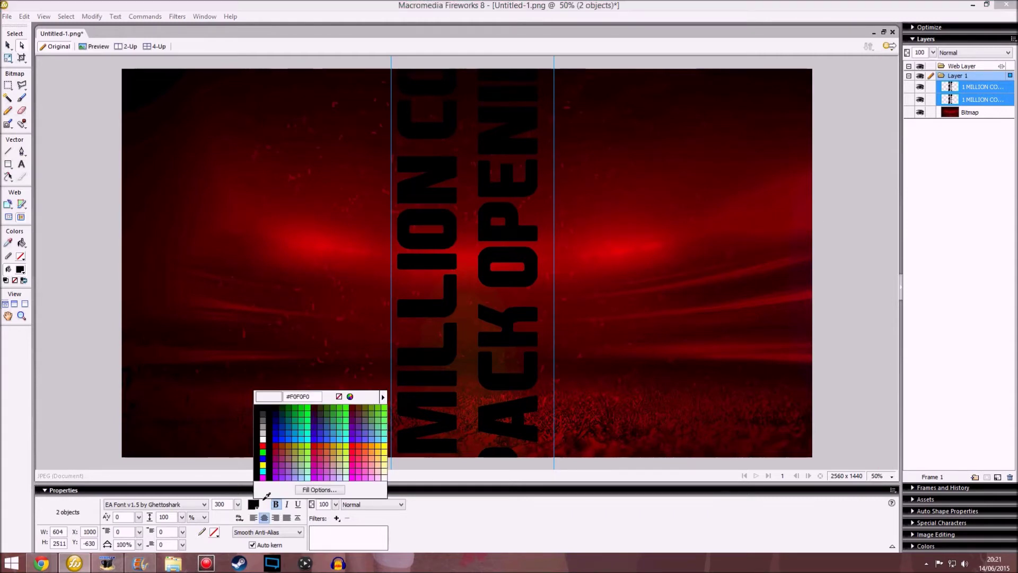
pyautogui.click(326, 490)
pyautogui.click(325, 401)
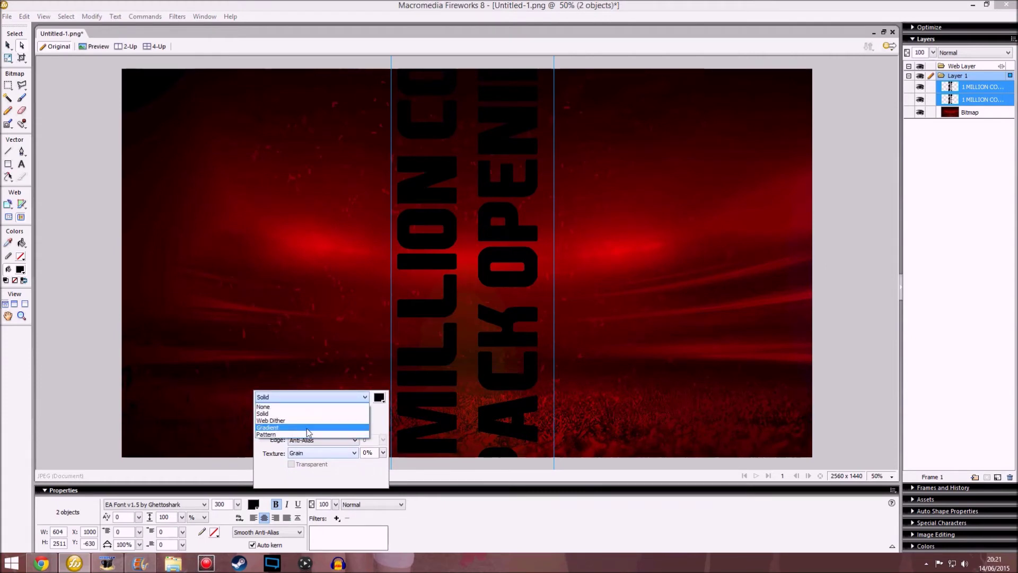
pyautogui.click(289, 434)
pyautogui.click(318, 408)
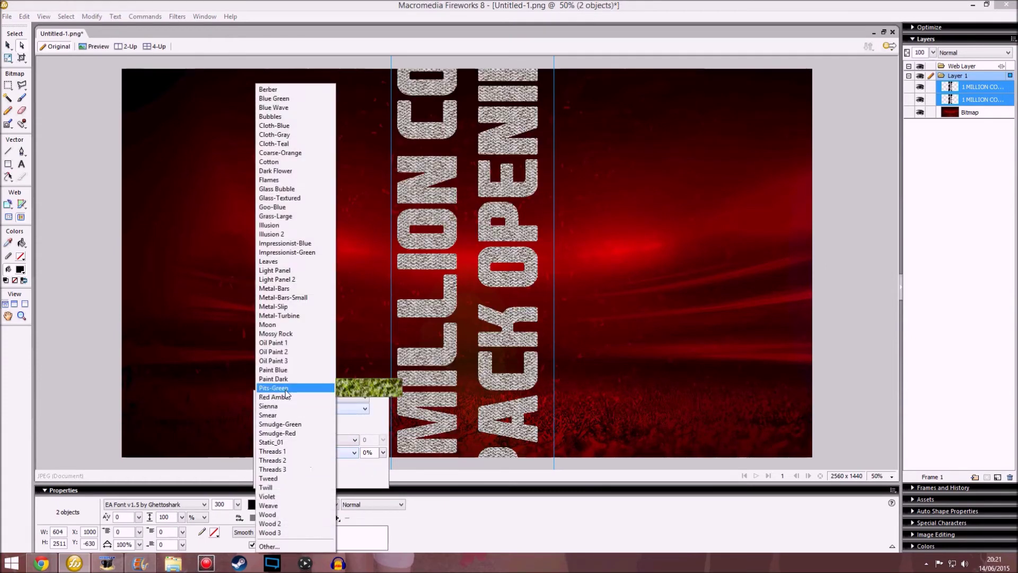
pyautogui.click(266, 165)
# Step: Fill both text copies with a linear gradient from red #FF0000 to a darker red
pyautogui.click(320, 396)
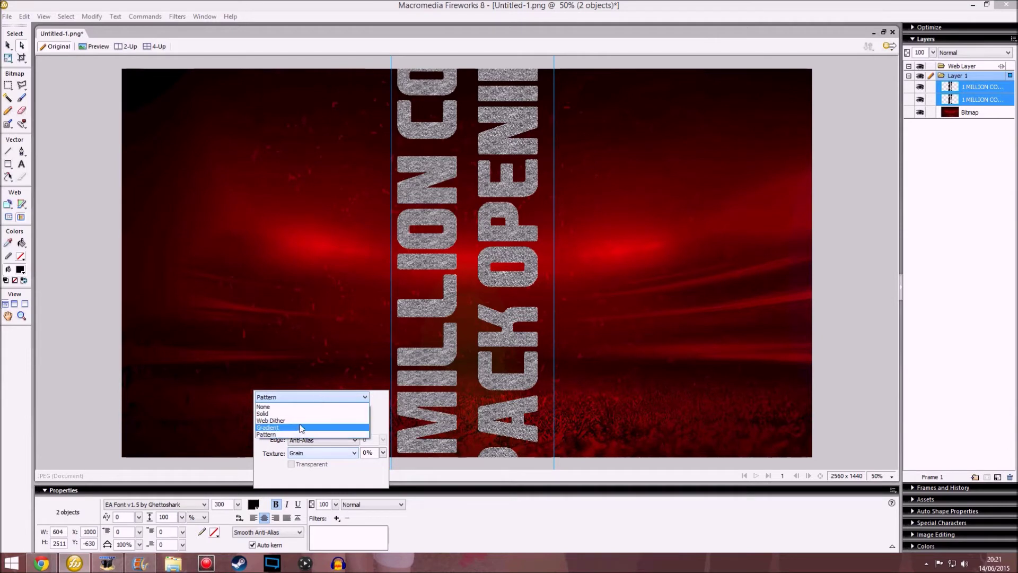
pyautogui.click(275, 428)
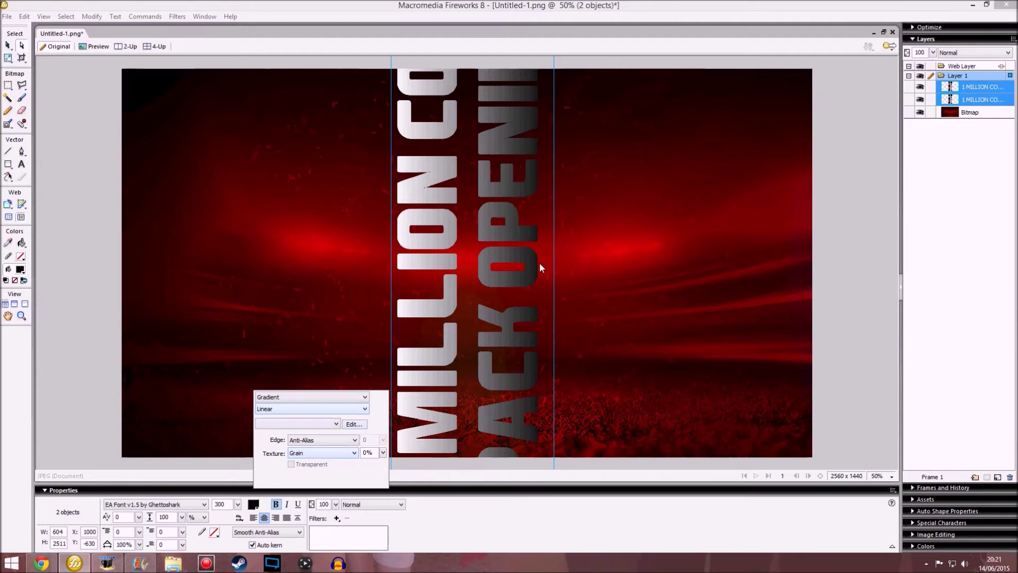
pyautogui.click(354, 426)
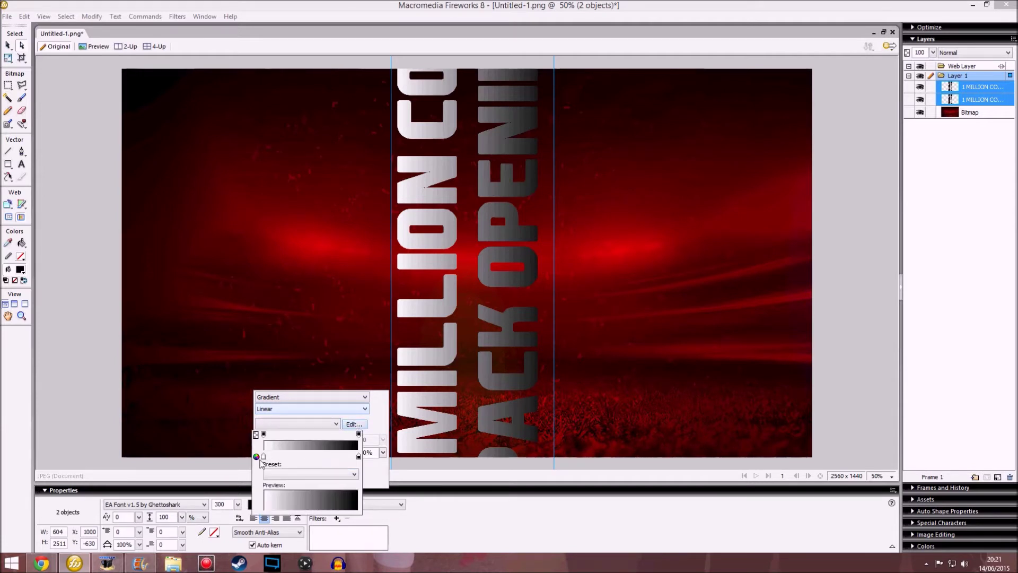
pyautogui.click(263, 456)
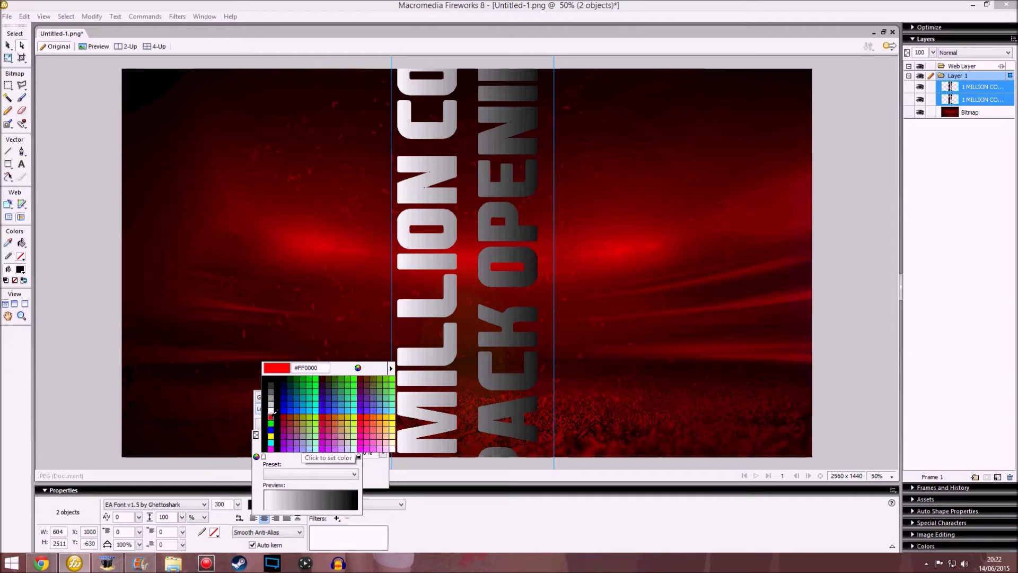
pyautogui.click(272, 418)
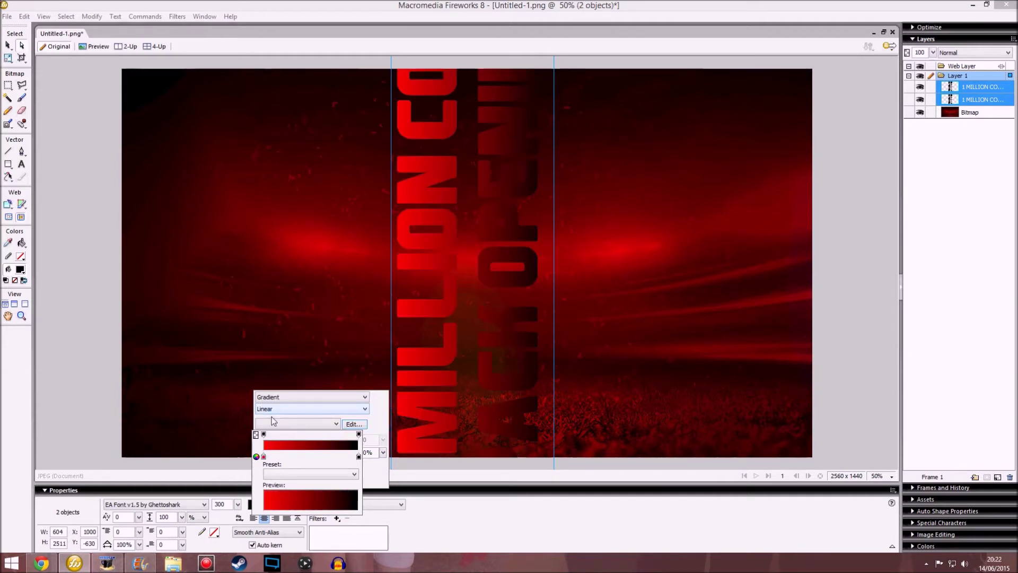
pyautogui.click(358, 457)
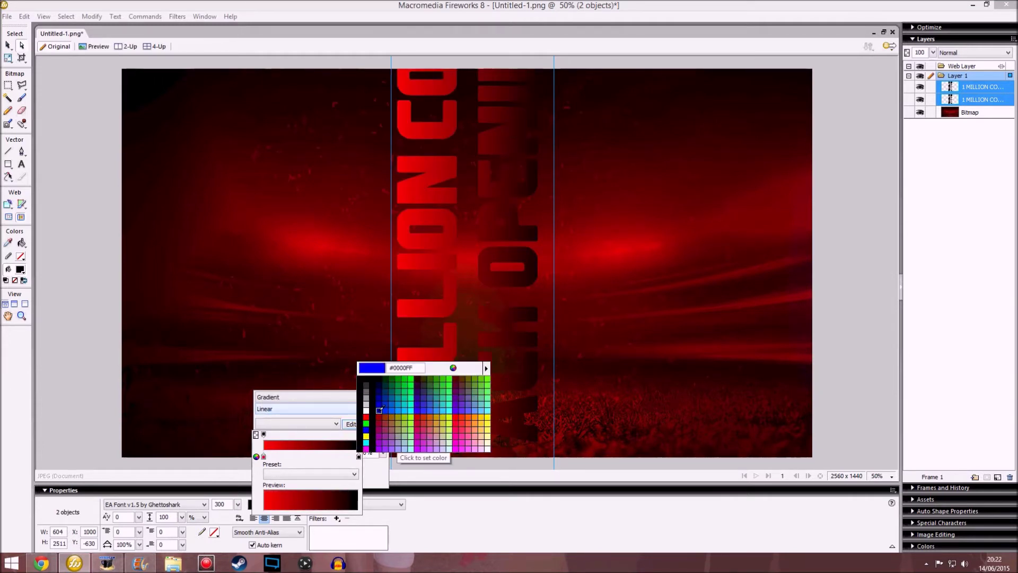
pyautogui.click(383, 413)
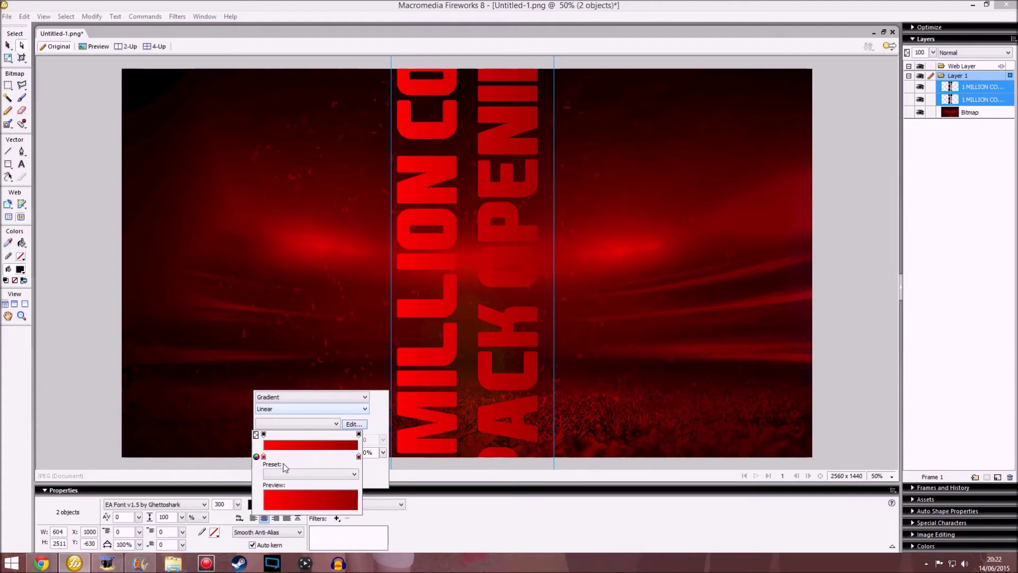
# Step: Recolour the linear gradient of both text copies to bright yellow at both ends, after trying lime green as the end colour
pyautogui.click(263, 456)
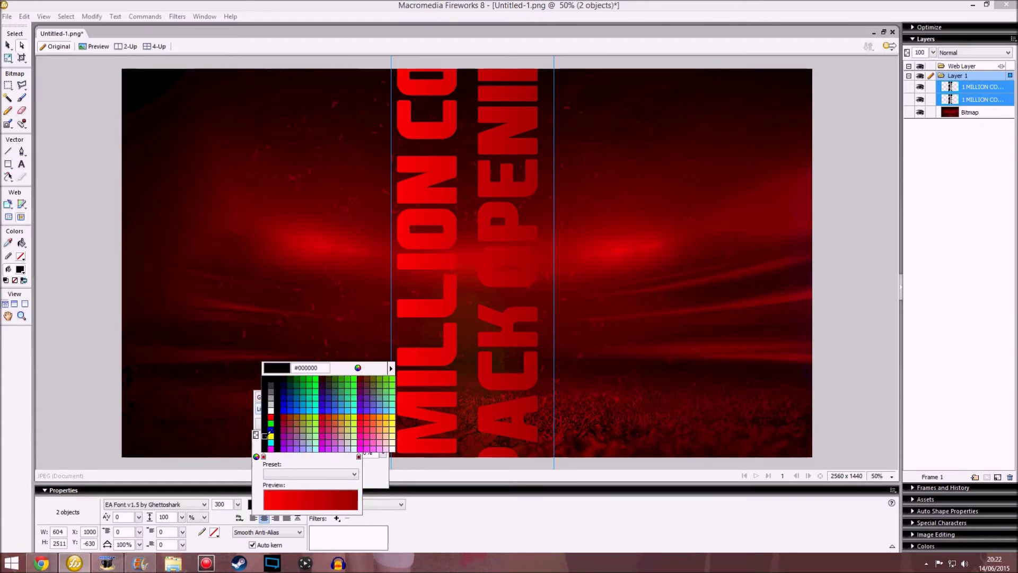
pyautogui.click(271, 436)
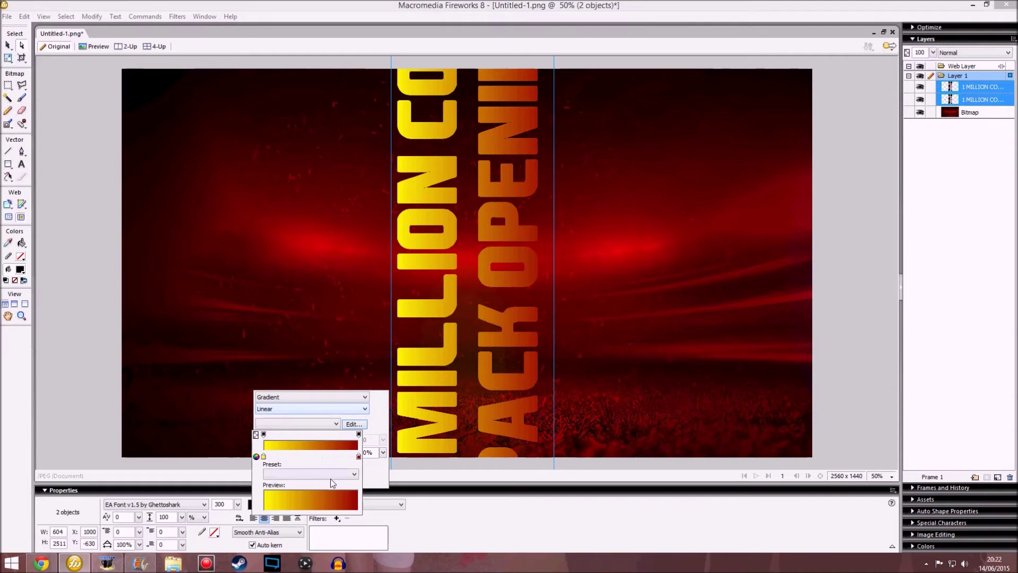
pyautogui.click(359, 455)
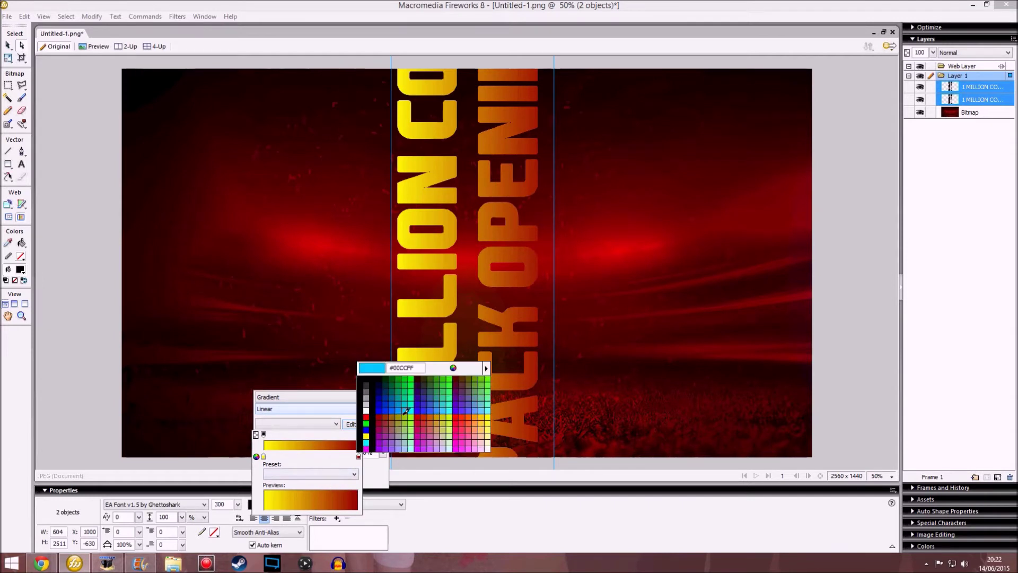
pyautogui.click(413, 412)
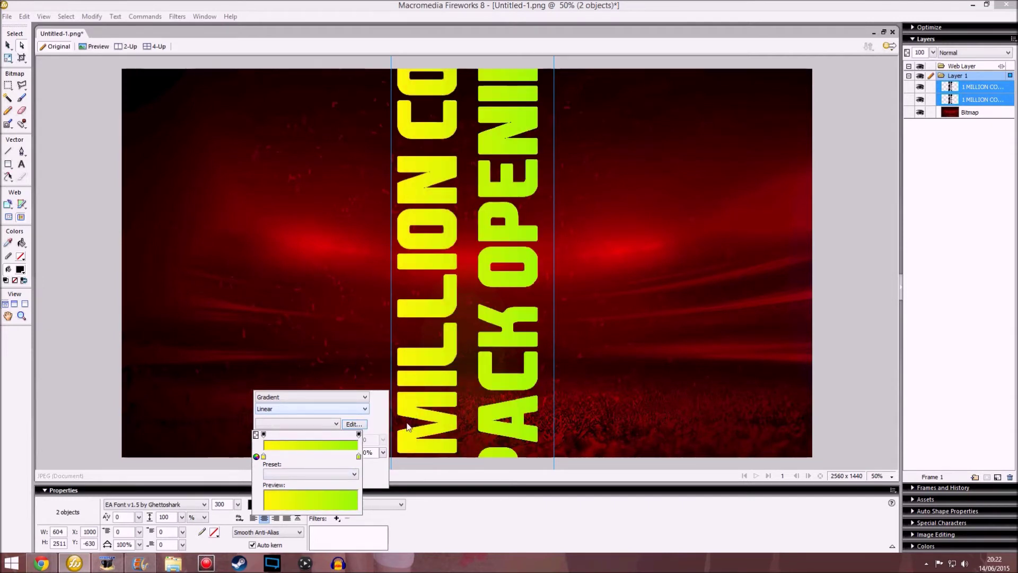
pyautogui.click(359, 455)
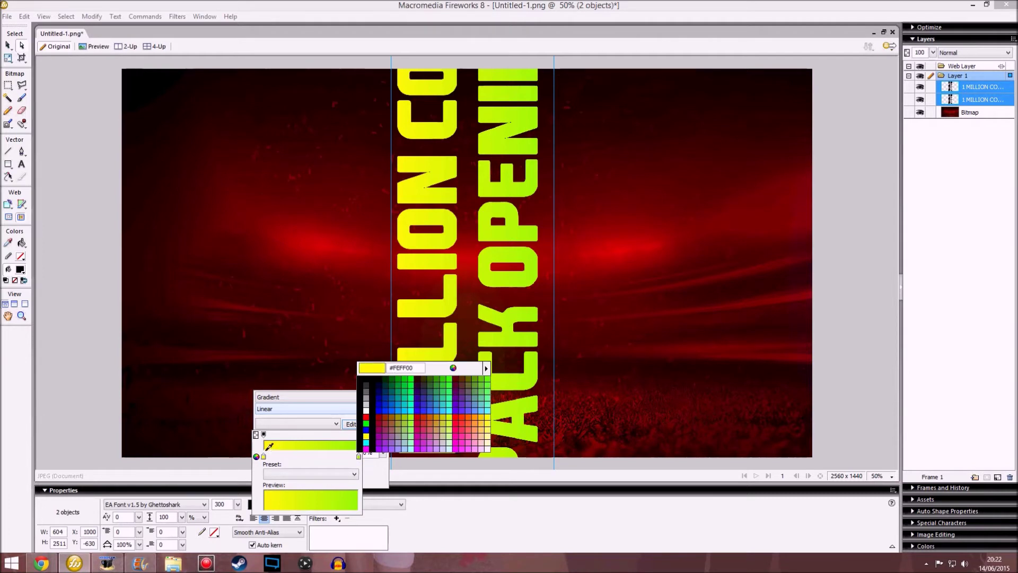
pyautogui.click(267, 444)
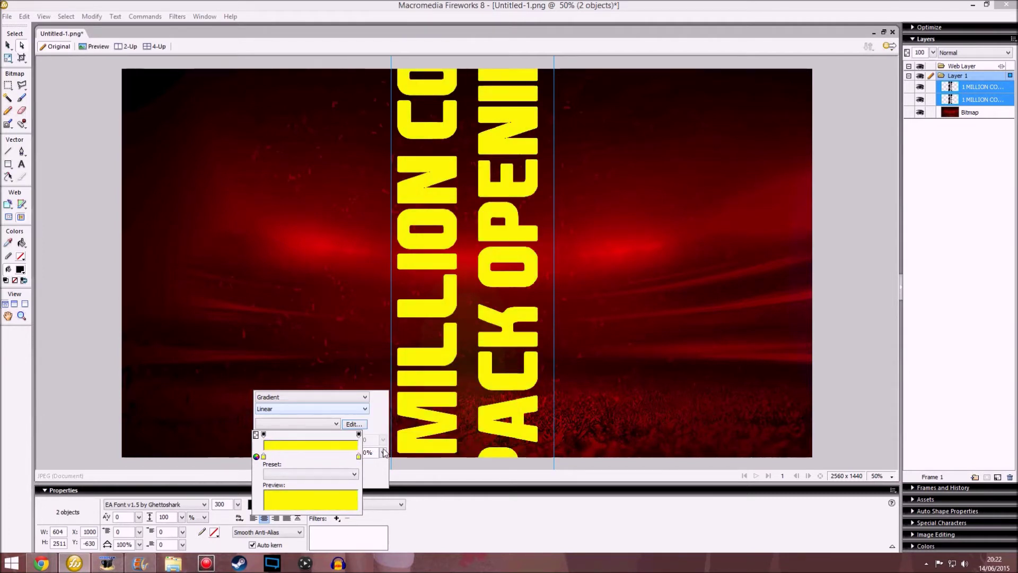
# Step: Set the gradient's end colour to a darker custom yellow with Red 217, Green 217, Blue 0, and add it to the custom colours
pyautogui.click(359, 456)
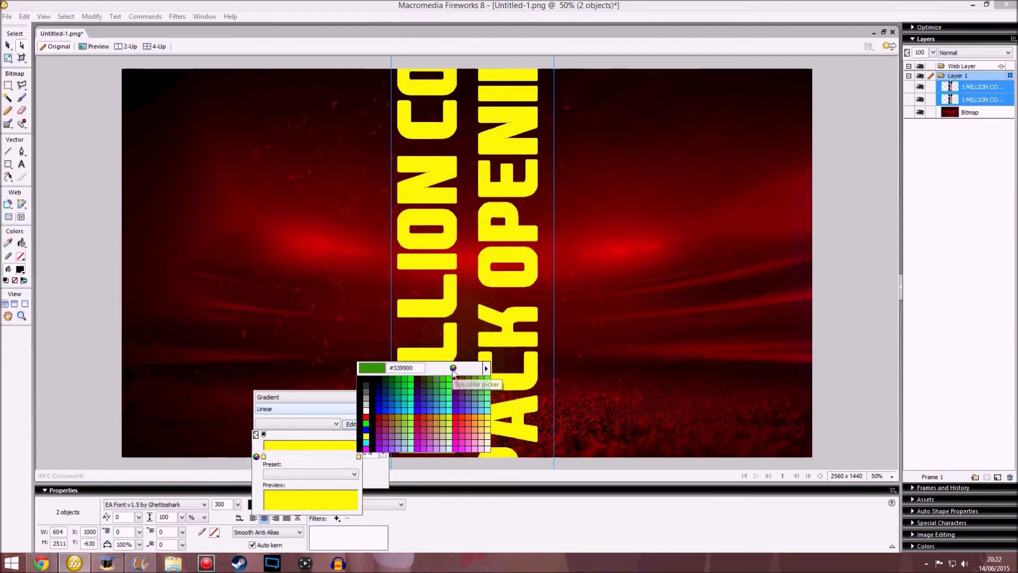
pyautogui.click(452, 370)
pyautogui.click(535, 392)
pyautogui.click(535, 397)
pyautogui.click(467, 483)
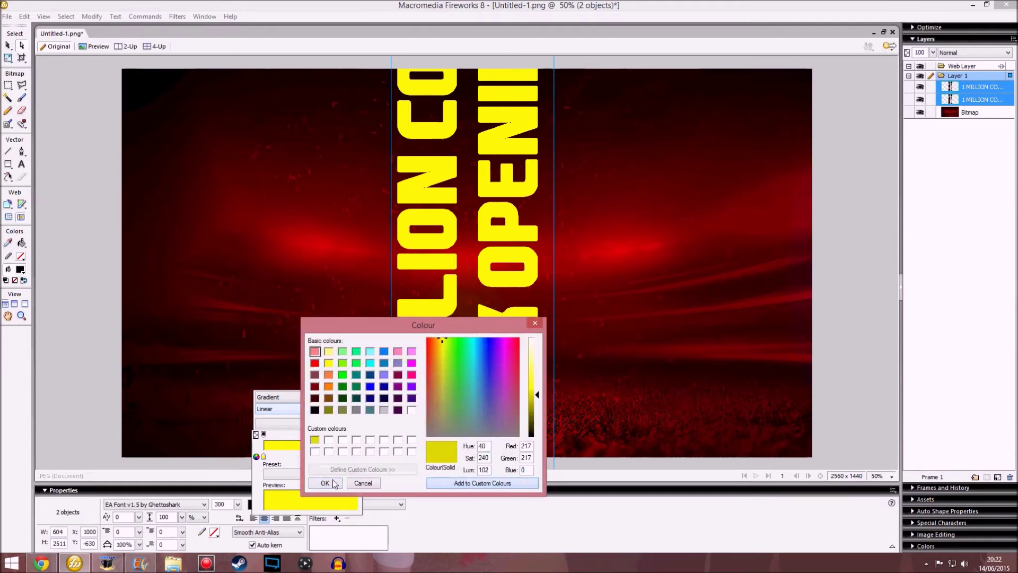
pyautogui.click(334, 481)
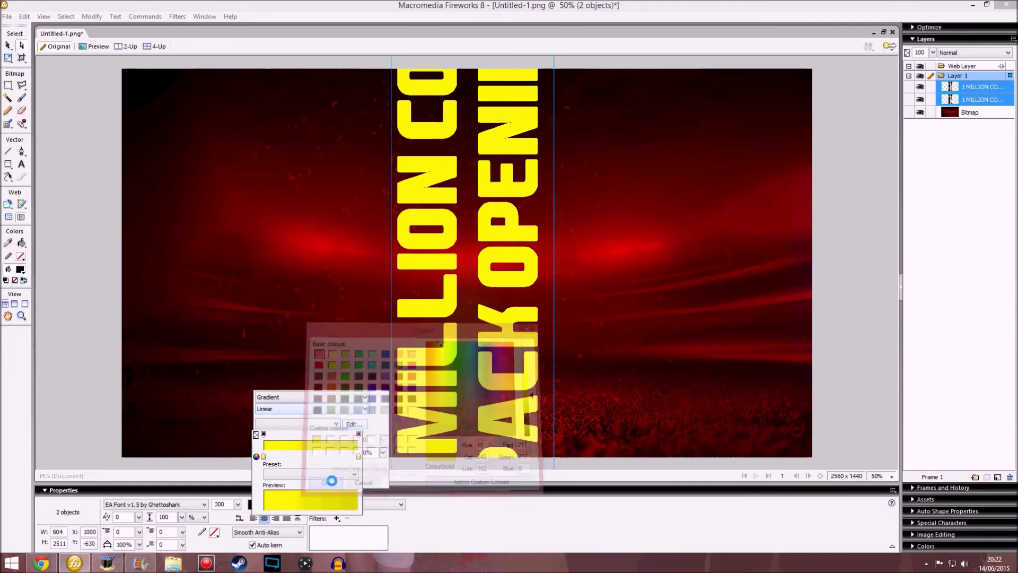
pyautogui.click(494, 265)
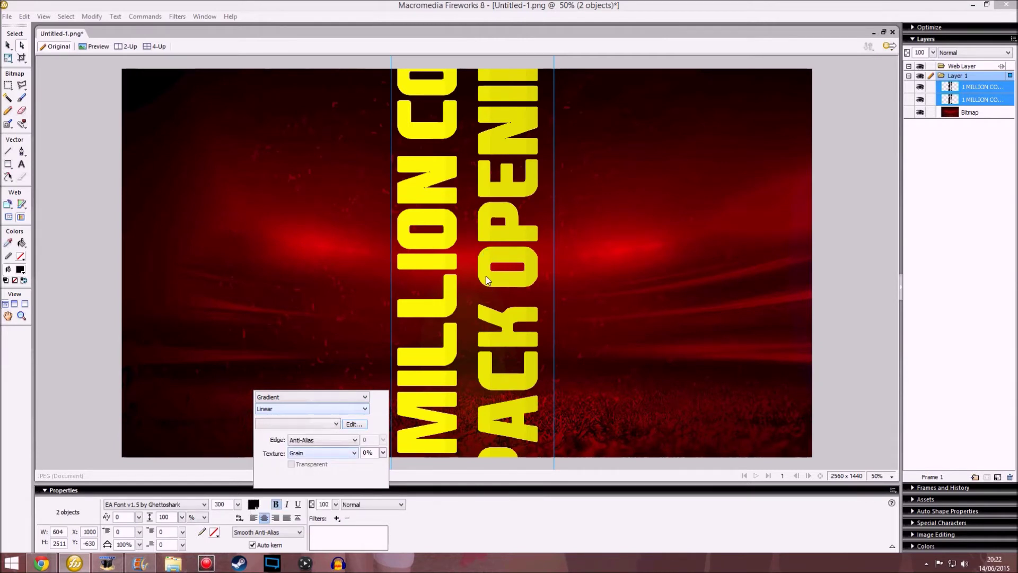
# Step: Flatten the two selected text copies into a single bitmap
pyautogui.click(487, 279)
pyautogui.rightClick(486, 279)
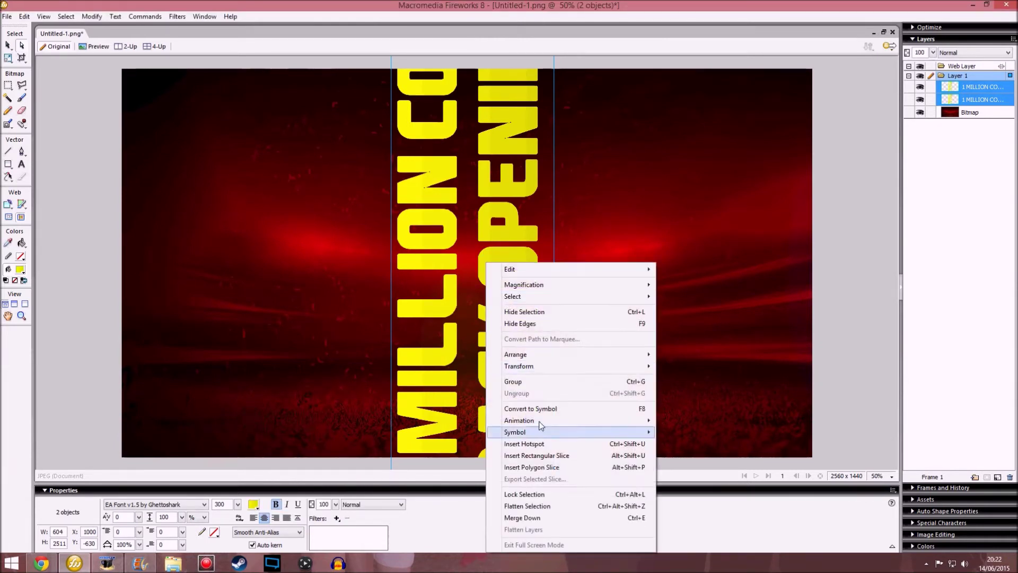
pyautogui.click(540, 506)
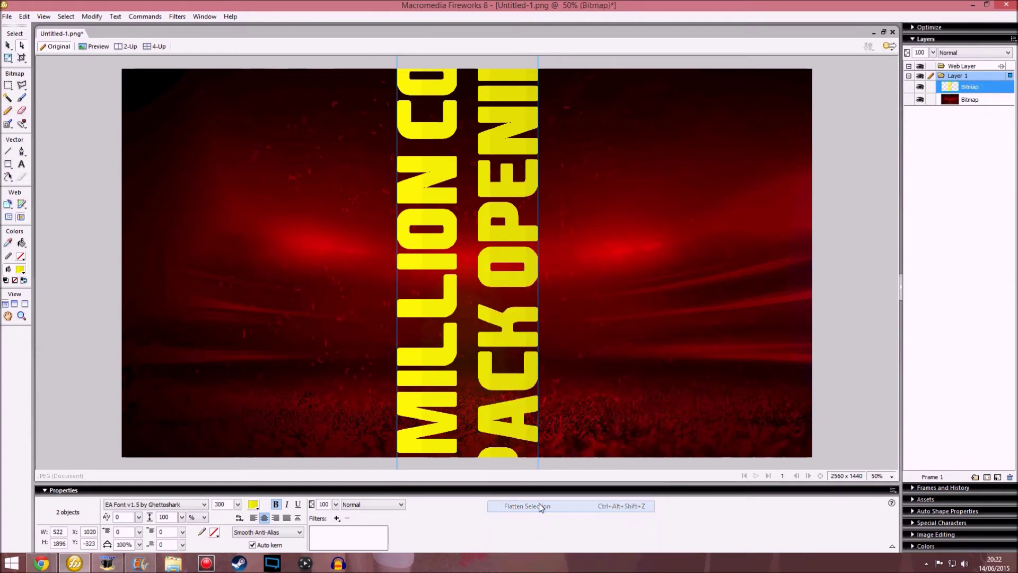
# Step: Rotate the flattened text bitmap 90° clockwise and move it down to about X 359, Y 703
pyautogui.rightClick(489, 273)
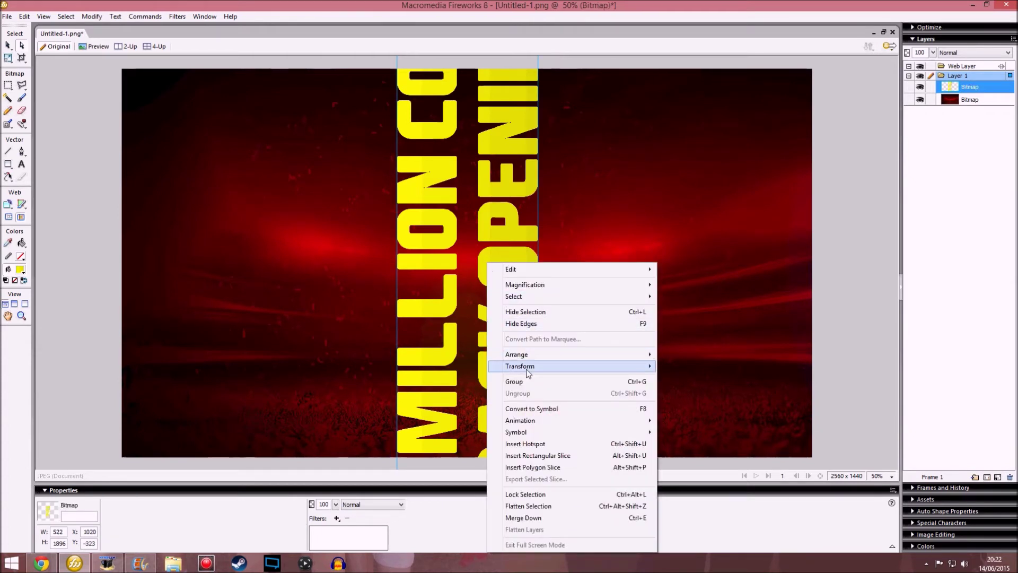
pyautogui.moveTo(527, 367)
pyautogui.click(721, 426)
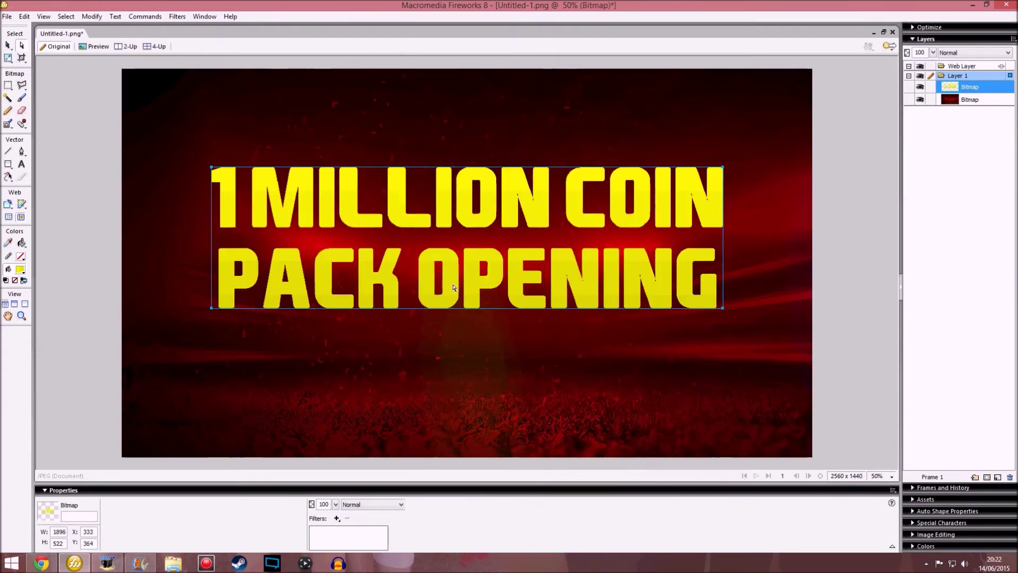
pyautogui.moveTo(442, 234)
pyautogui.mouseDown()
pyautogui.moveTo(439, 292)
pyautogui.moveTo(437, 282)
pyautogui.moveTo(449, 331)
pyautogui.moveTo(444, 305)
pyautogui.mouseUp()
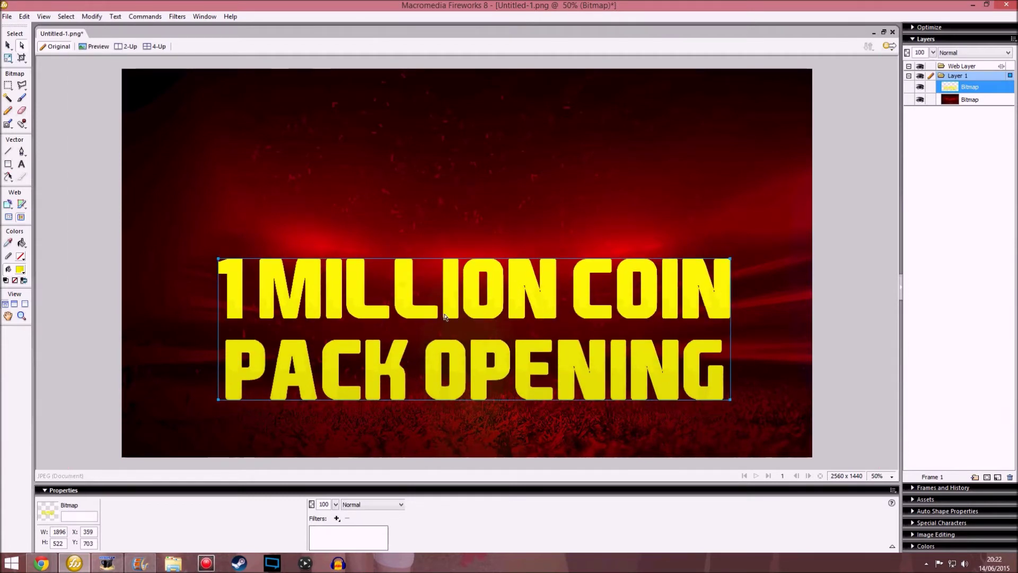
# Step: Set the Burn tool to size 300 and exposure 100, and try a stroke across the two text lines
pyautogui.click(7, 126)
pyautogui.click(23, 133)
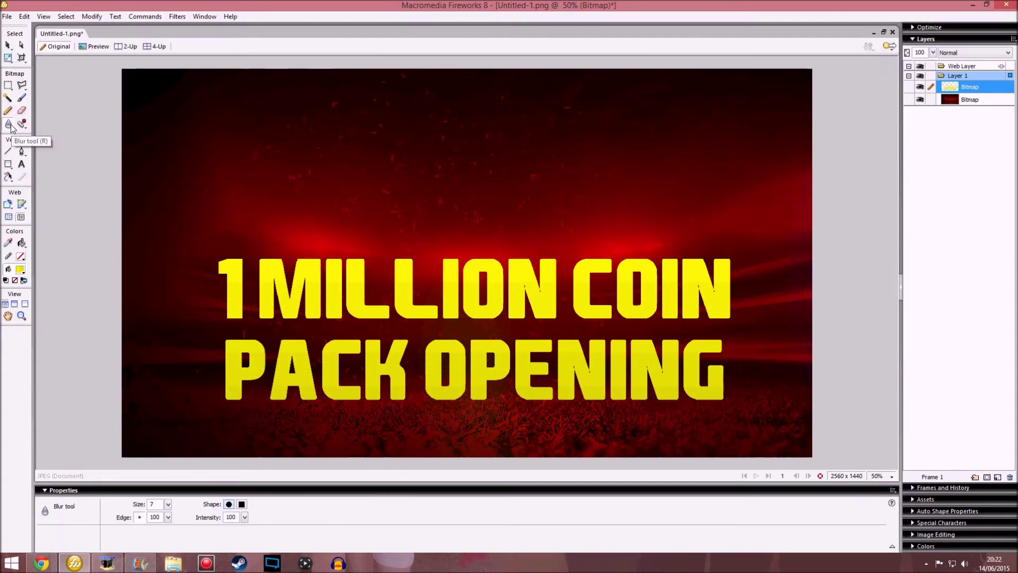
pyautogui.click(8, 130)
pyautogui.click(49, 169)
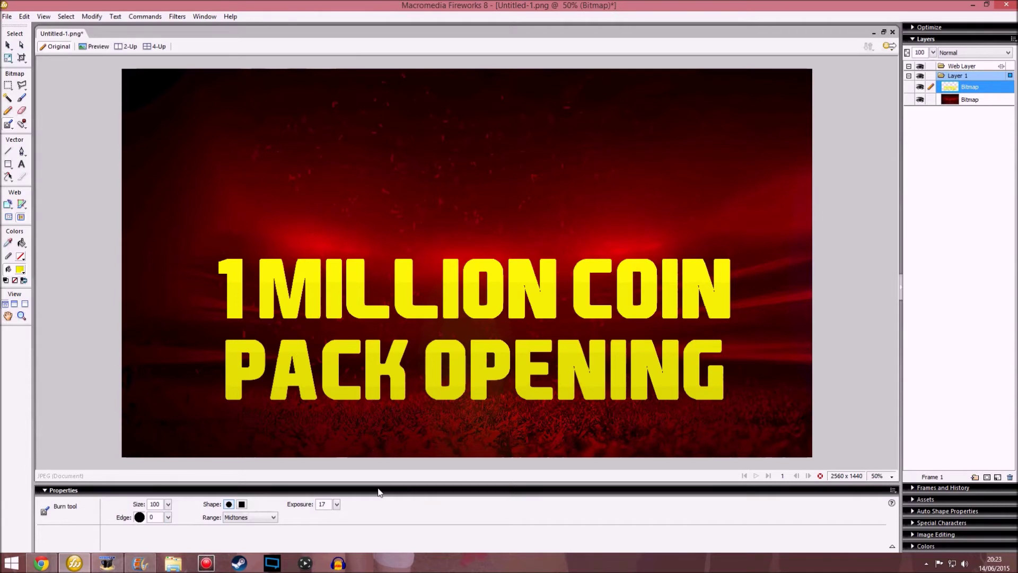
pyautogui.moveTo(336, 504); pyautogui.dragTo(336, 384)
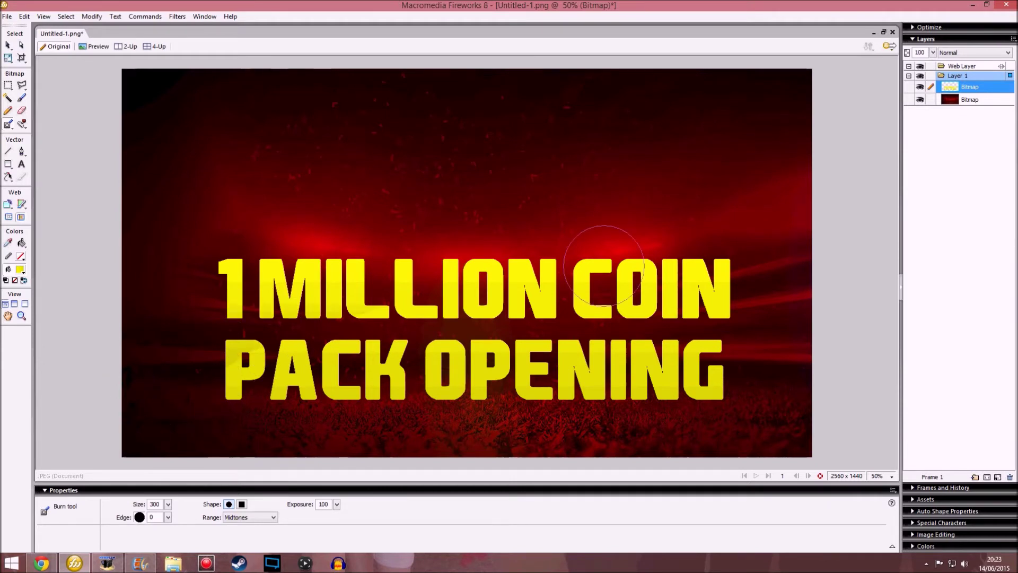
pyautogui.moveTo(450, 303)
pyautogui.mouseDown()
pyautogui.moveTo(332, 369)
pyautogui.moveTo(694, 397)
pyautogui.mouseUp()
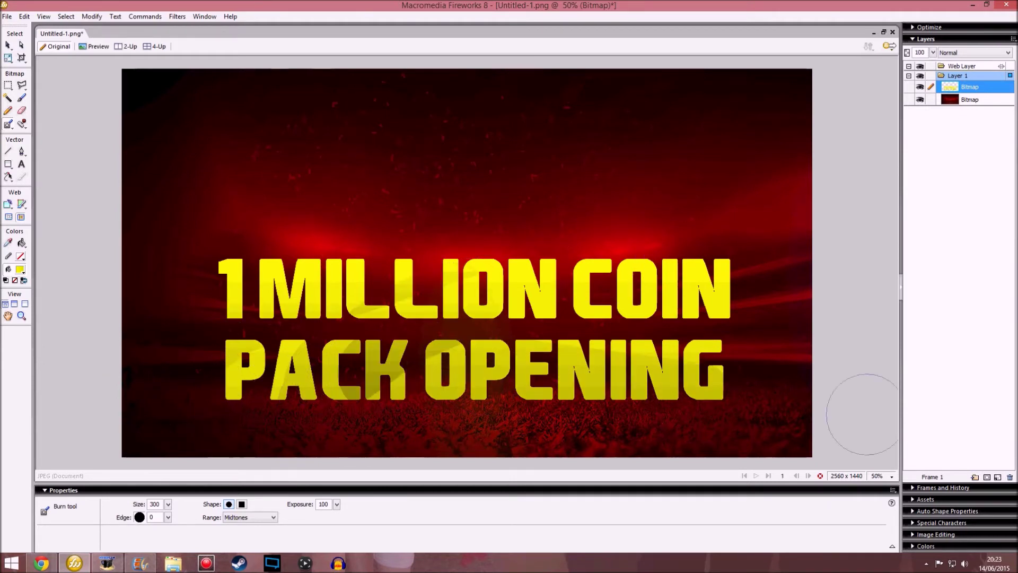
pyautogui.moveTo(821, 361)
pyautogui.mouseDown()
pyautogui.moveTo(189, 280)
pyautogui.moveTo(216, 261)
pyautogui.moveTo(371, 297)
pyautogui.moveTo(830, 346)
pyautogui.mouseUp()
pyautogui.hotkey('ctrl', 'z')
pyautogui.hotkey('ctrl', 'z')
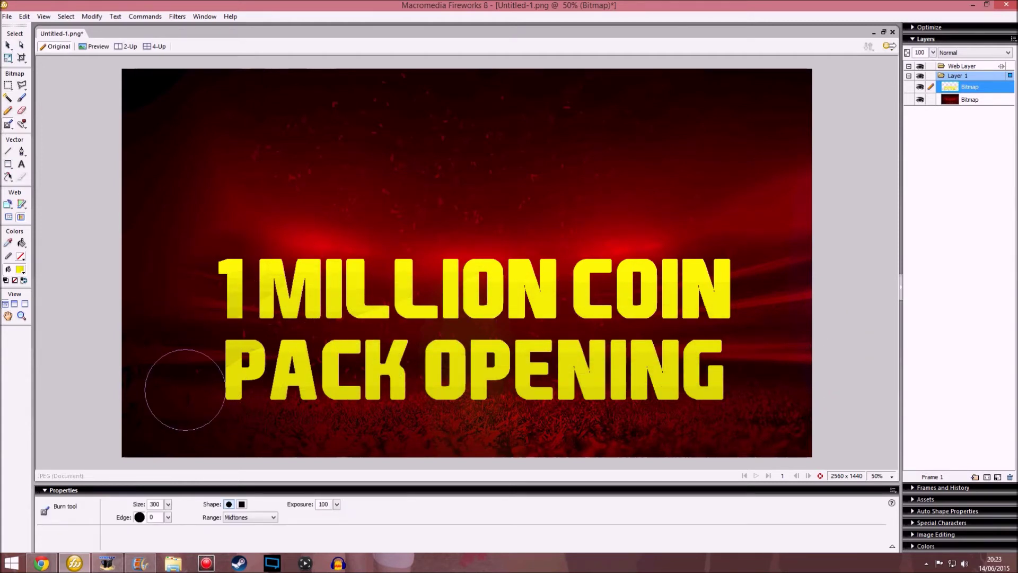
# Step: Burn dark, overlapping streaks across both text lines with the Burn tool at size 300
pyautogui.moveTo(227, 409); pyautogui.dragTo(652, 211)
pyautogui.moveTo(371, 387)
pyautogui.mouseDown()
pyautogui.moveTo(533, 195)
pyautogui.moveTo(395, 420)
pyautogui.moveTo(502, 274)
pyautogui.moveTo(565, 290)
pyautogui.mouseUp()
pyautogui.moveTo(799, 284)
pyautogui.mouseDown()
pyautogui.moveTo(621, 366)
pyautogui.moveTo(102, 288)
pyautogui.mouseUp()
pyautogui.moveTo(445, 265); pyautogui.dragTo(705, 312)
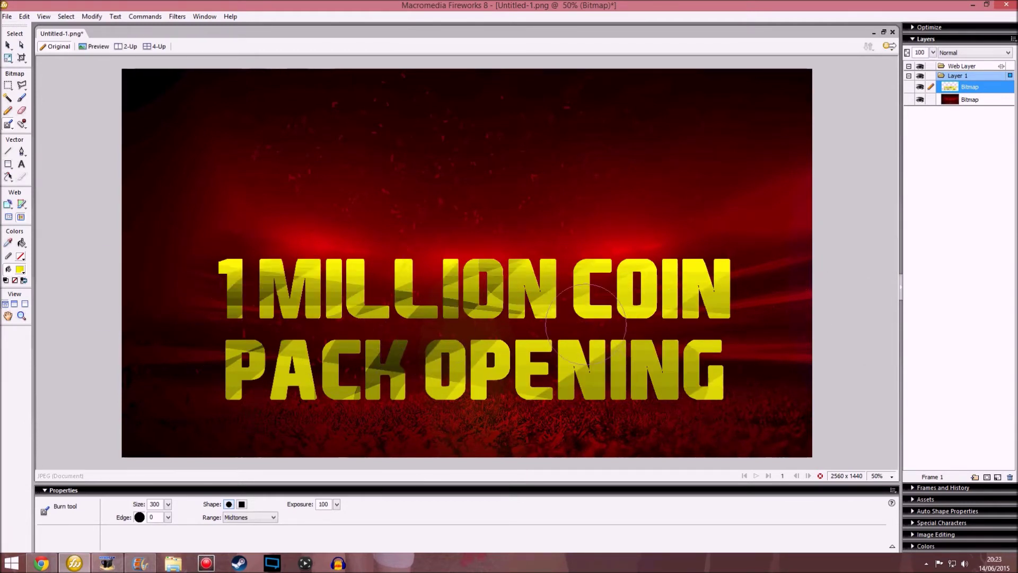
pyautogui.moveTo(228, 397)
pyautogui.mouseDown()
pyautogui.moveTo(419, 375)
pyautogui.moveTo(886, 371)
pyautogui.mouseUp()
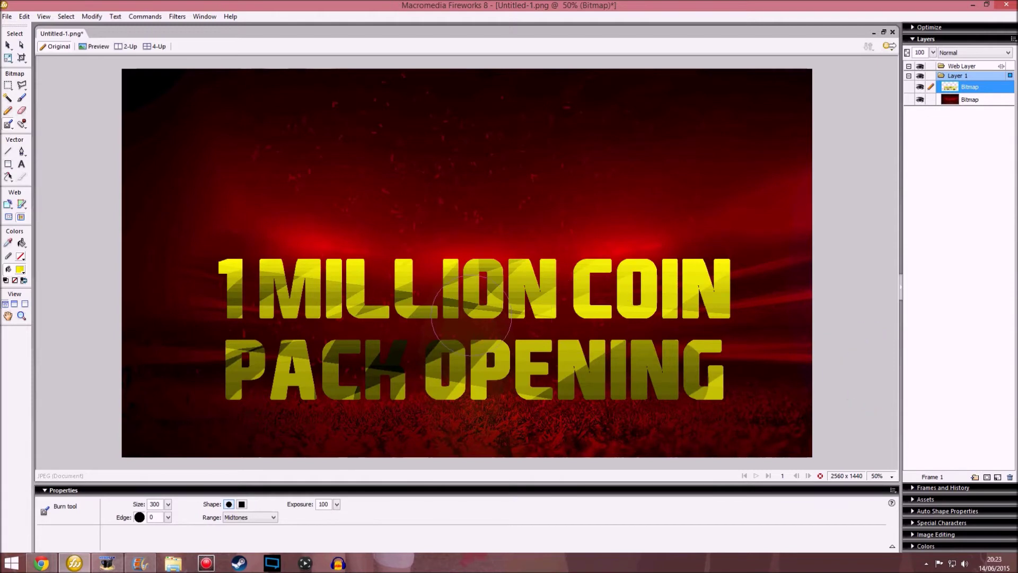
pyautogui.moveTo(318, 286); pyautogui.dragTo(589, 230)
pyautogui.moveTo(686, 273)
pyautogui.mouseDown()
pyautogui.moveTo(650, 286)
pyautogui.moveTo(444, 434)
pyautogui.mouseUp()
pyautogui.moveTo(227, 386); pyautogui.dragTo(747, 344)
pyautogui.moveTo(763, 283); pyautogui.dragTo(45, 279)
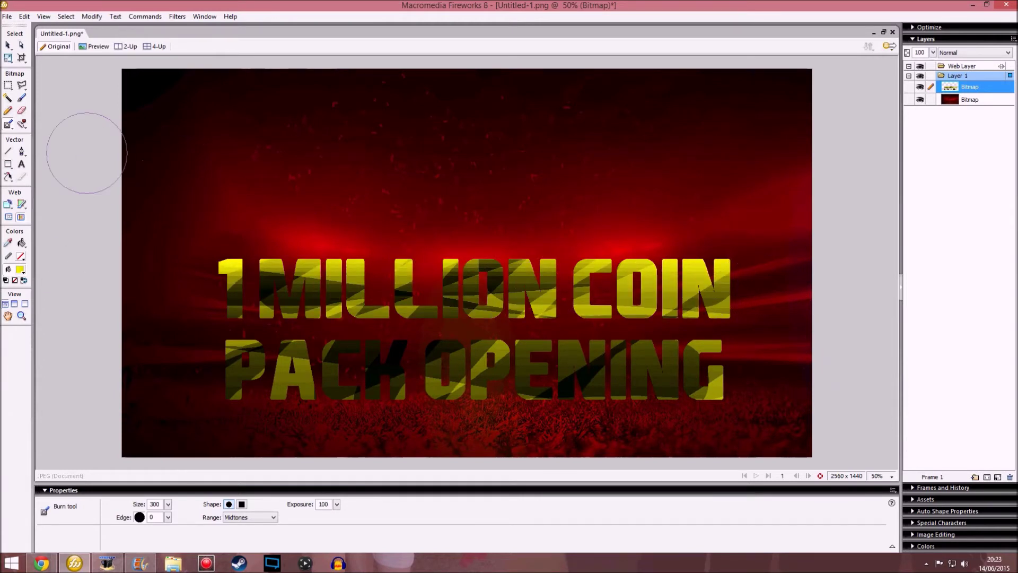
# Step: Set the Dodge tool to size 300 and edge 0, and lighten the burned text with strokes across both lines
pyautogui.click(11, 126)
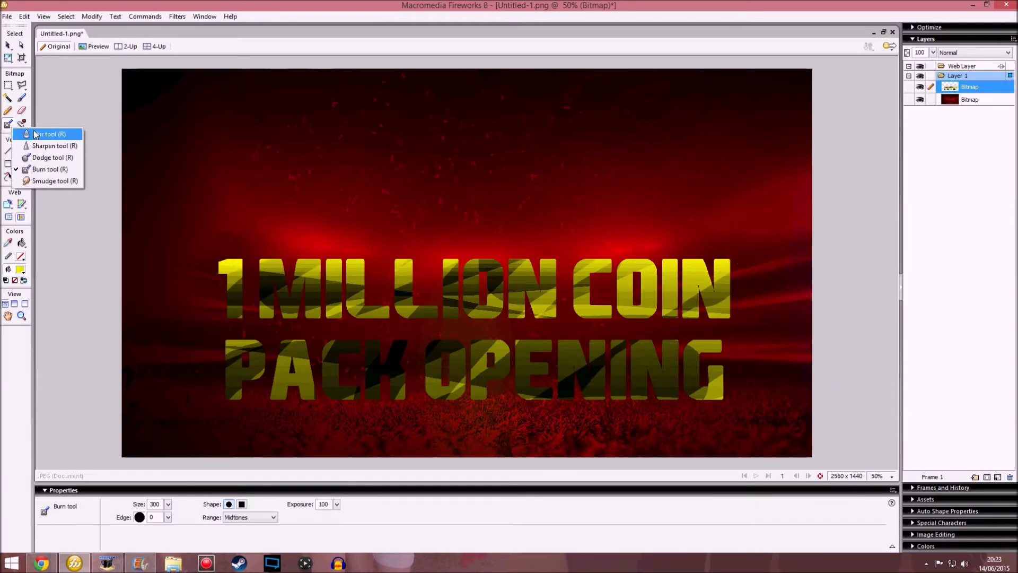
pyautogui.click(48, 159)
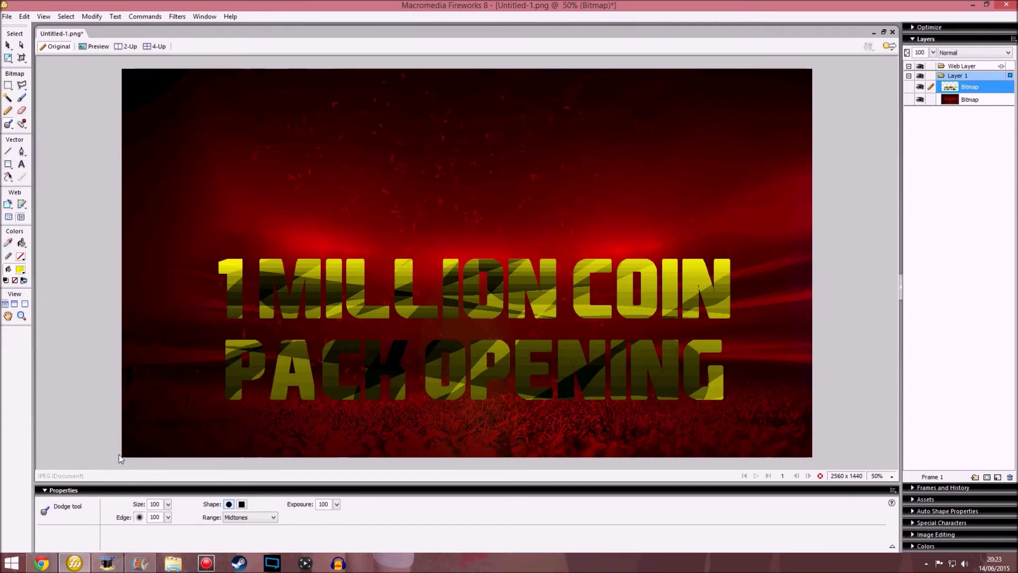
pyautogui.moveTo(168, 517)
pyautogui.mouseDown()
pyautogui.moveTo(163, 438)
pyautogui.moveTo(157, 513)
pyautogui.mouseUp()
pyautogui.moveTo(169, 521); pyautogui.dragTo(169, 535)
pyautogui.moveTo(206, 289)
pyautogui.mouseDown()
pyautogui.moveTo(663, 267)
pyautogui.moveTo(696, 294)
pyautogui.moveTo(668, 392)
pyautogui.mouseUp()
pyautogui.moveTo(265, 403)
pyautogui.mouseDown()
pyautogui.moveTo(249, 360)
pyautogui.moveTo(293, 343)
pyautogui.moveTo(700, 355)
pyautogui.moveTo(655, 286)
pyautogui.moveTo(278, 271)
pyautogui.moveTo(250, 281)
pyautogui.moveTo(706, 281)
pyautogui.moveTo(583, 370)
pyautogui.moveTo(167, 367)
pyautogui.mouseUp()
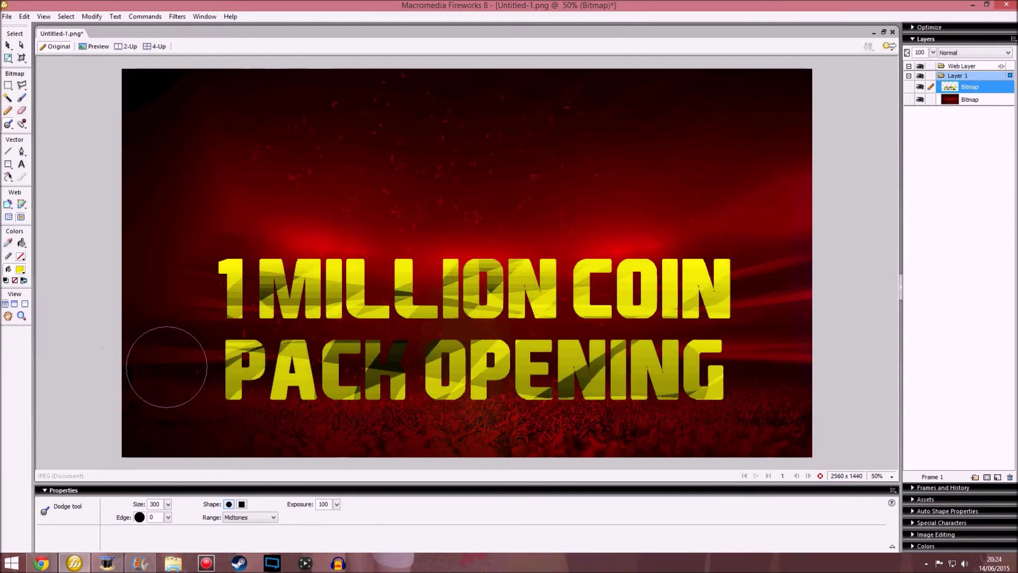
# Step: Undo the dodge and burn strokes on the text bitmap
pyautogui.press('v')
pyautogui.hotkey('ctrl', 'z')
pyautogui.hotkey('ctrl', 'z')
pyautogui.hotkey('ctrl', 'z')
pyautogui.hotkey('ctrl', 'y')
pyautogui.hotkey('ctrl', 'y')
pyautogui.hotkey('ctrl', 'y')
pyautogui.hotkey('ctrl', 'y')
pyautogui.hotkey('ctrl', 'y')
pyautogui.hotkey('ctrl', 'y')
pyautogui.hotkey('ctrl', 'y')
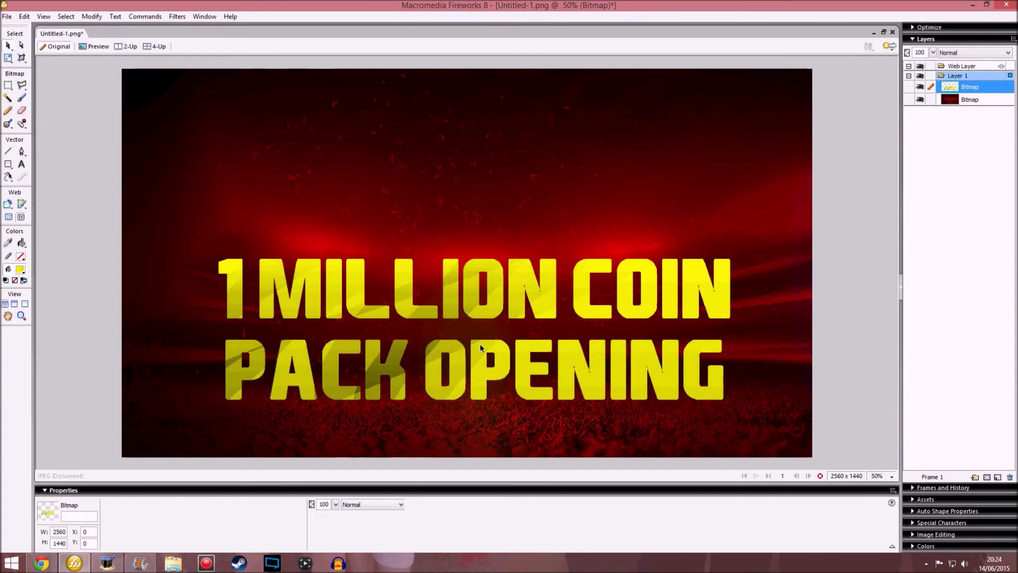
pyautogui.hotkey('ctrl', 'y')
pyautogui.hotkey('ctrl', 'y')
pyautogui.hotkey('ctrl', 'y')
pyautogui.hotkey('ctrl', 'y')
pyautogui.press('r')
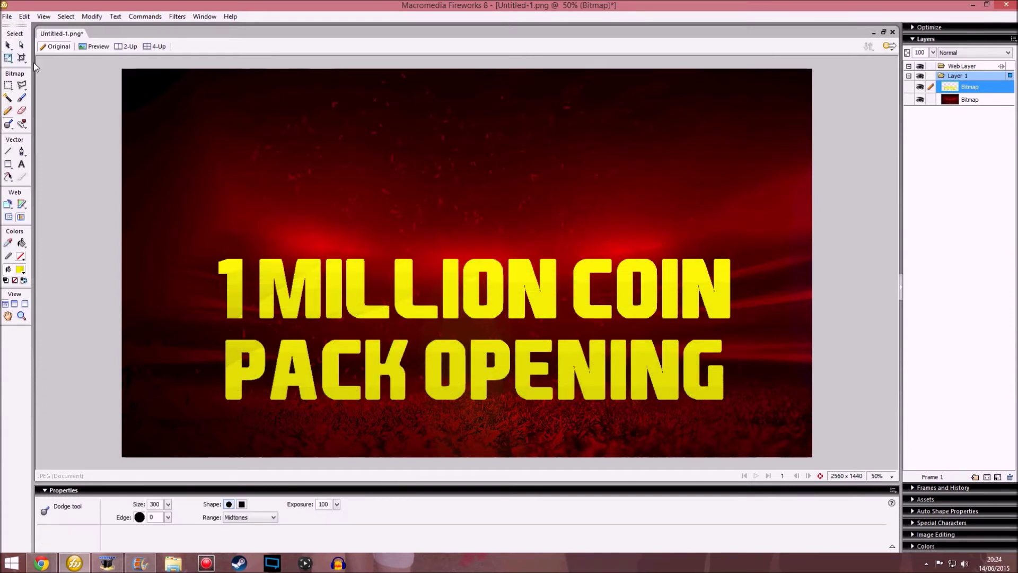
# Step: Nudge the text bitmap to about X 362, Y 717 and cut the PACK OPENING line out of it with a rectangular marquee
pyautogui.click(22, 46)
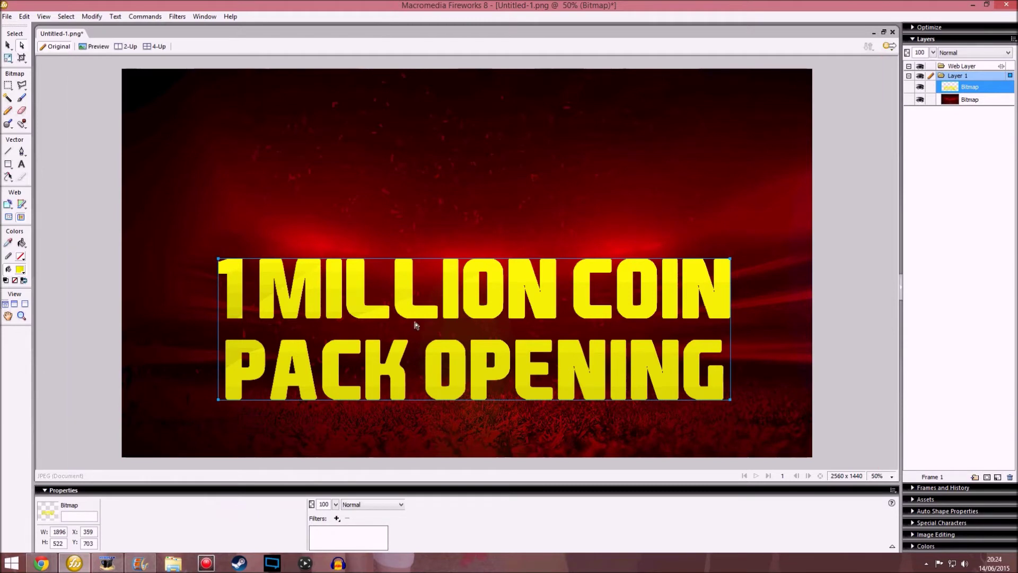
pyautogui.moveTo(510, 313); pyautogui.dragTo(512, 317)
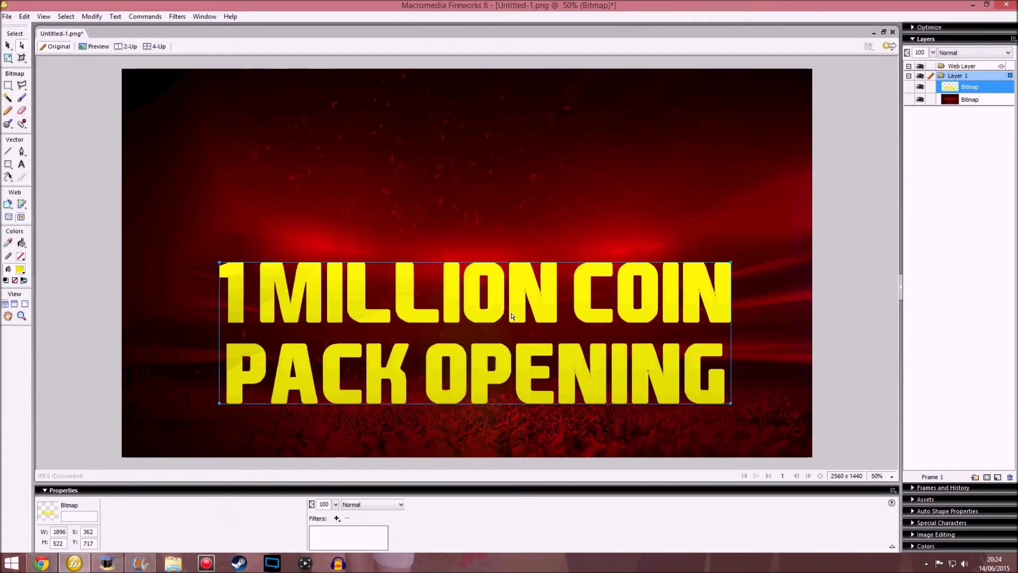
pyautogui.click(8, 85)
pyautogui.moveTo(144, 437); pyautogui.dragTo(783, 330)
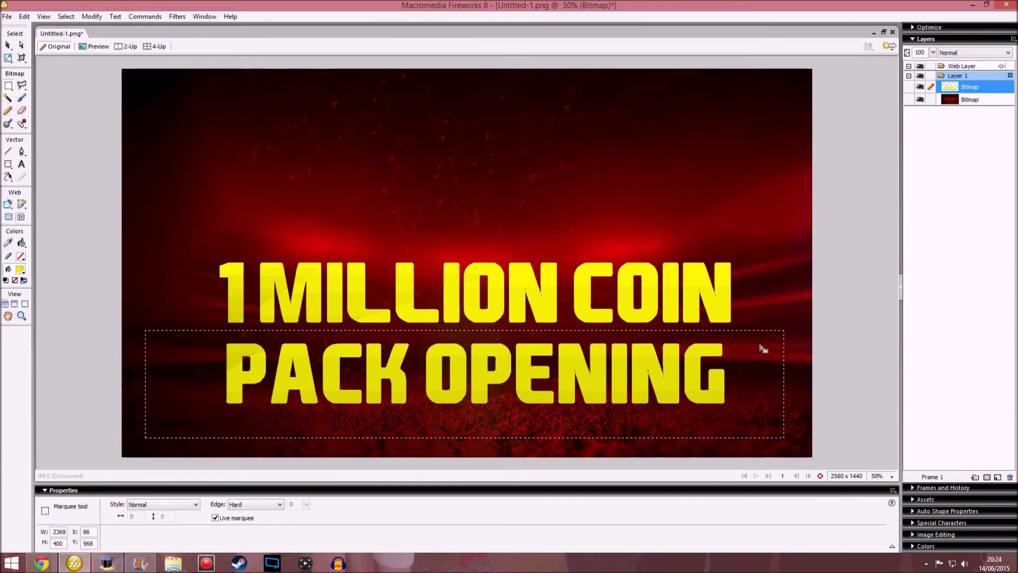
pyautogui.press('Delete')
pyautogui.press('a')
pyautogui.click(242, 272)
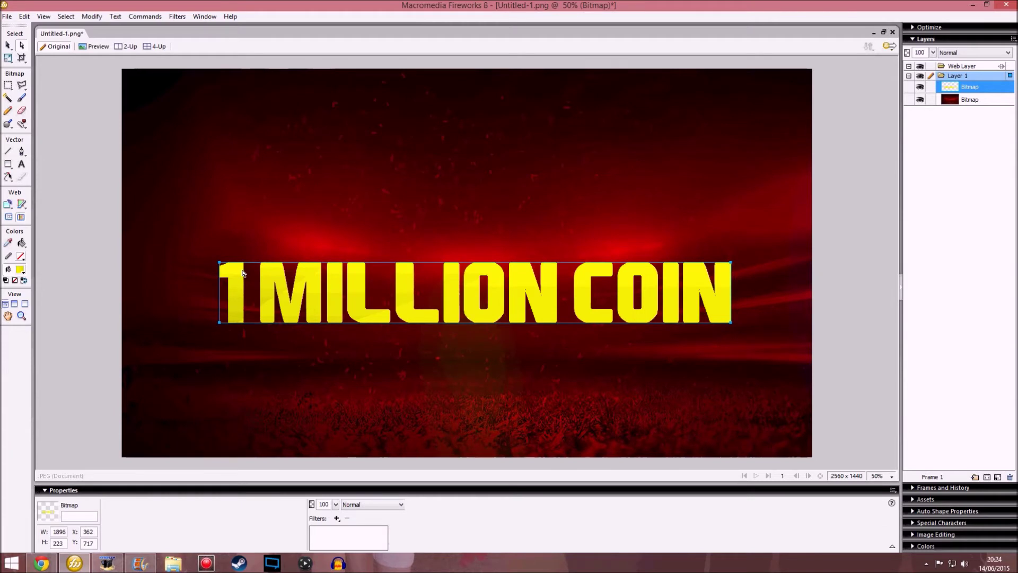
# Step: Paste the PACK OPENING line as a separate bitmap at about X 384, Y 897, and select it together with the 1 MILLION COIN line
pyautogui.hotkey('ctrl', 'v')
pyautogui.moveTo(337, 369); pyautogui.dragTo(335, 336)
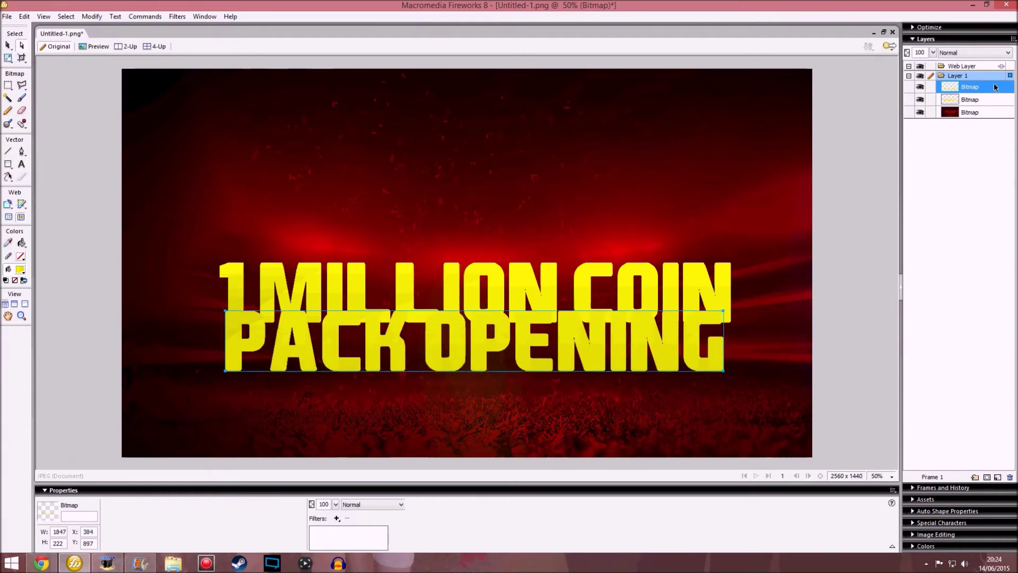
pyautogui.moveTo(958, 86); pyautogui.dragTo(878, 136)
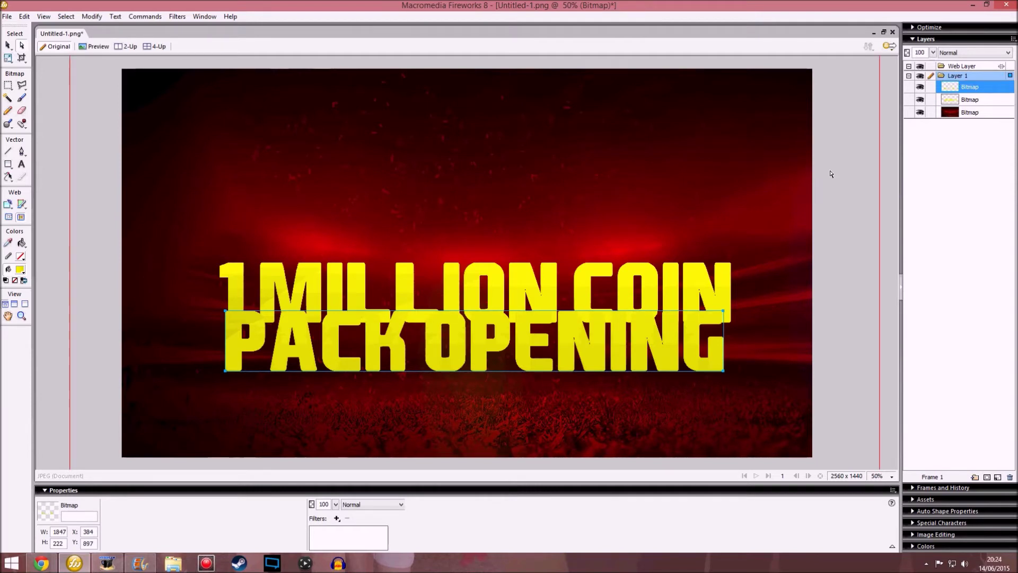
pyautogui.keyDown('shift'); pyautogui.click(333, 275); pyautogui.keyUp('shift')
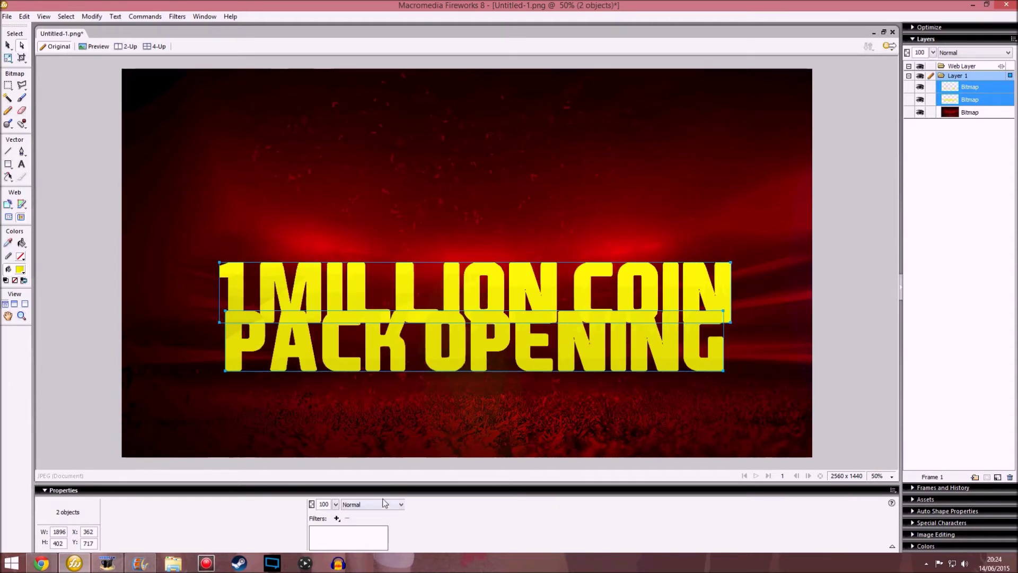
# Step: Add a black Glow of width 10 with increased opacity to both text lines
pyautogui.click(336, 518)
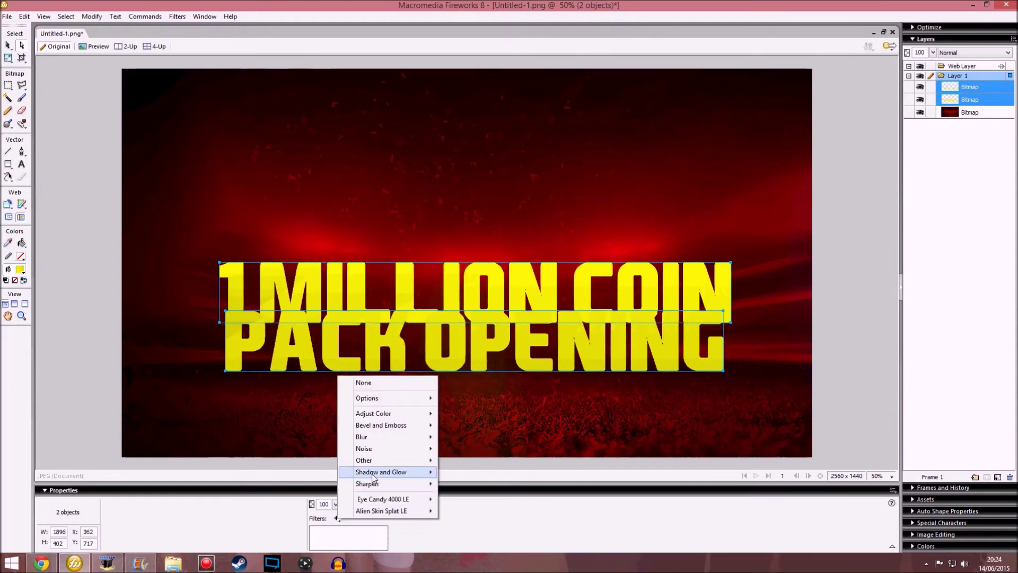
pyautogui.moveTo(377, 473)
pyautogui.click(470, 495)
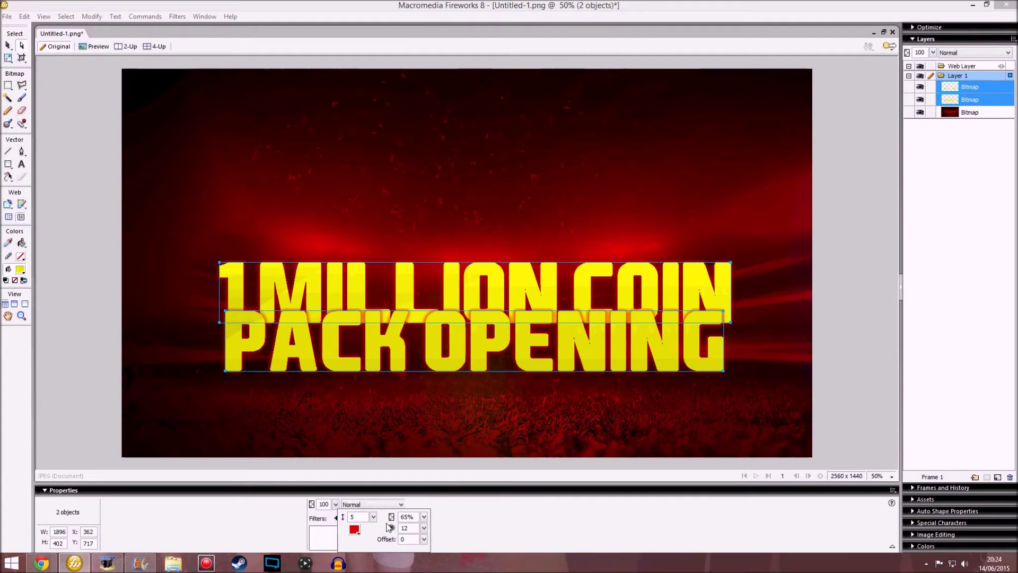
pyautogui.write('10')
pyautogui.click(355, 529)
pyautogui.click(366, 494)
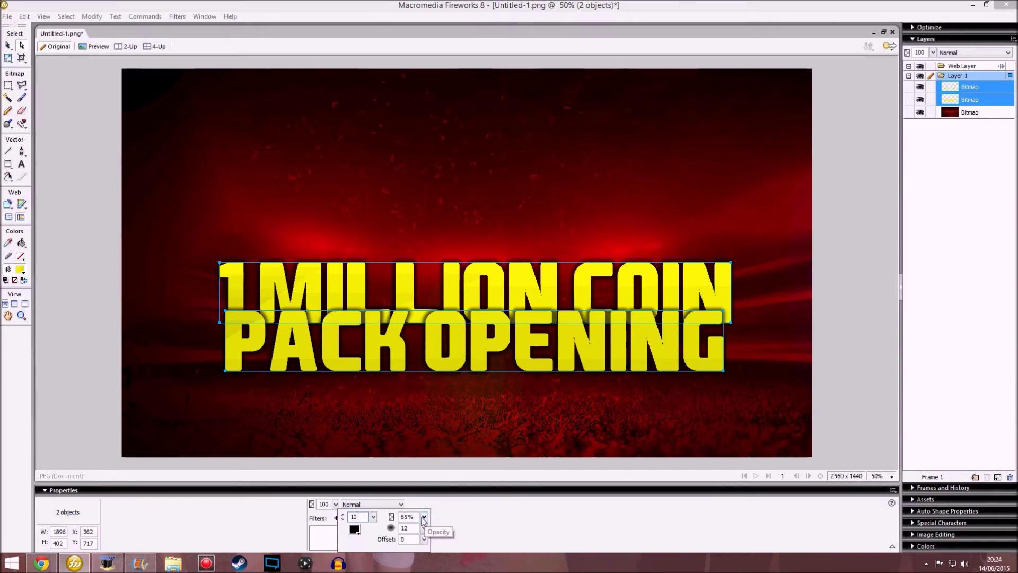
pyautogui.moveTo(424, 518); pyautogui.dragTo(405, 345)
pyautogui.click(318, 518)
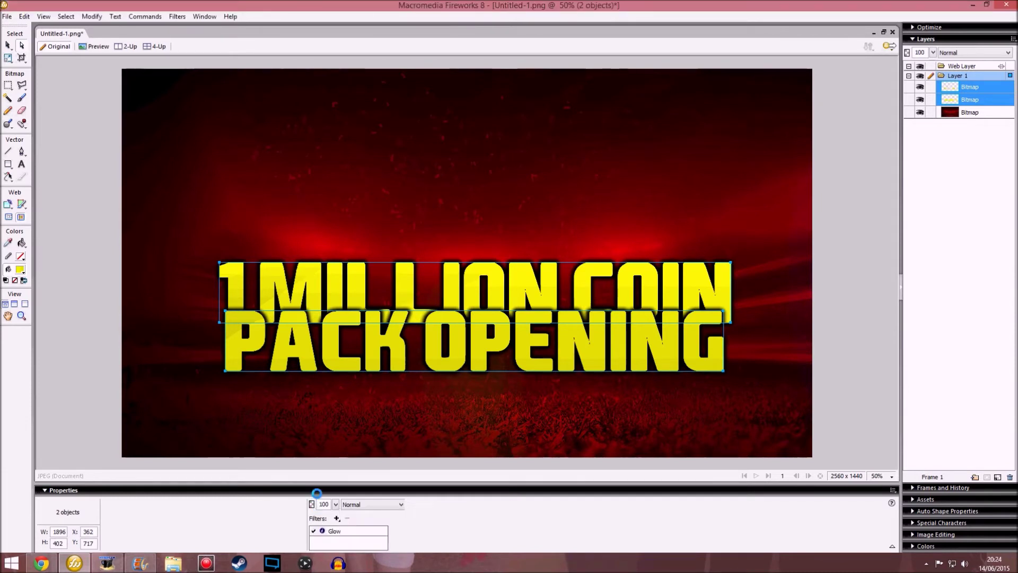
# Step: Move both text lines up and slightly left, and lower the PACK OPENING line to about X 351, Y 1017
pyautogui.moveTo(445, 366)
pyautogui.mouseDown()
pyautogui.moveTo(449, 374)
pyautogui.moveTo(439, 354)
pyautogui.mouseUp()
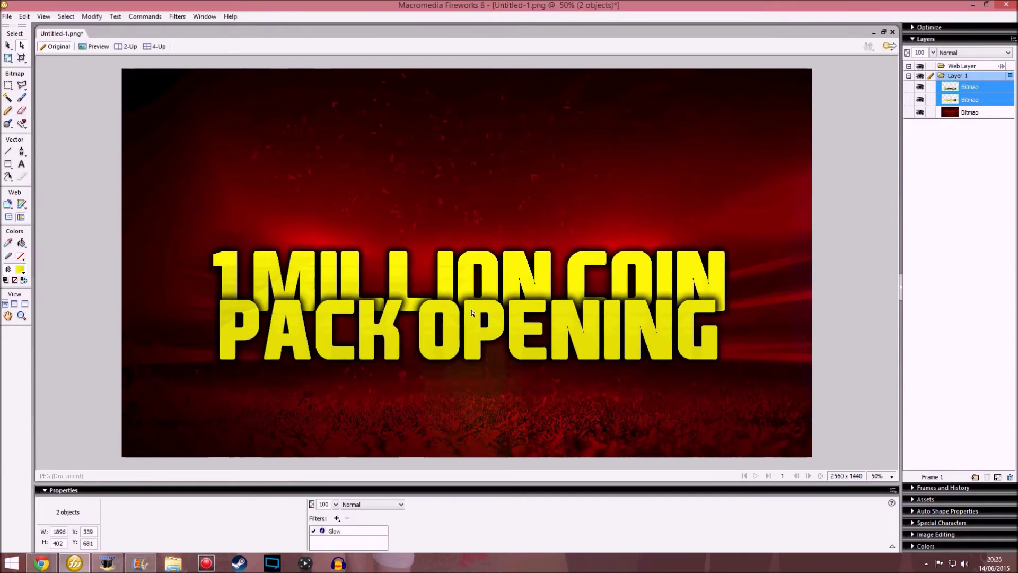
pyautogui.click(847, 297)
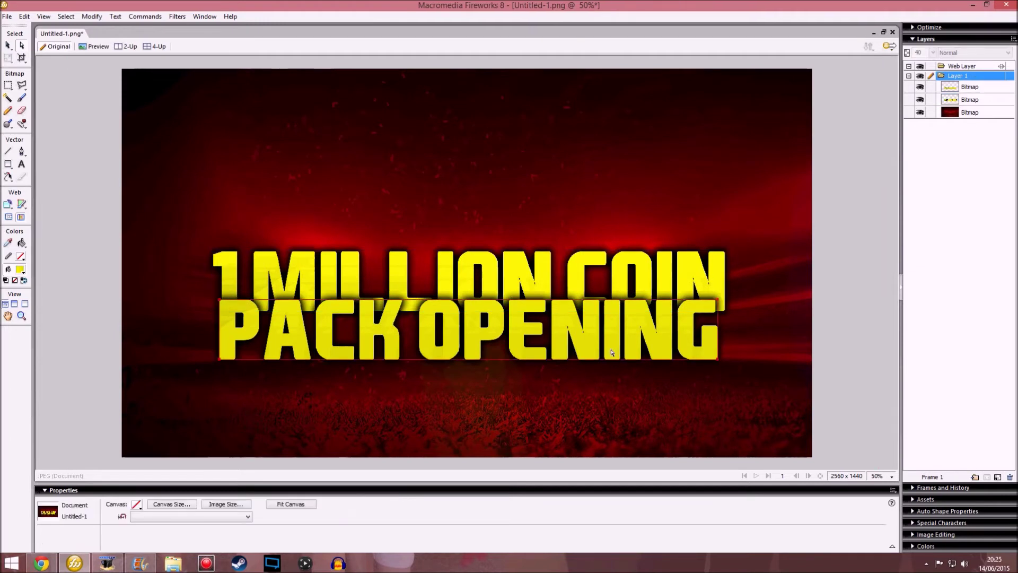
pyautogui.moveTo(494, 319); pyautogui.dragTo(493, 346)
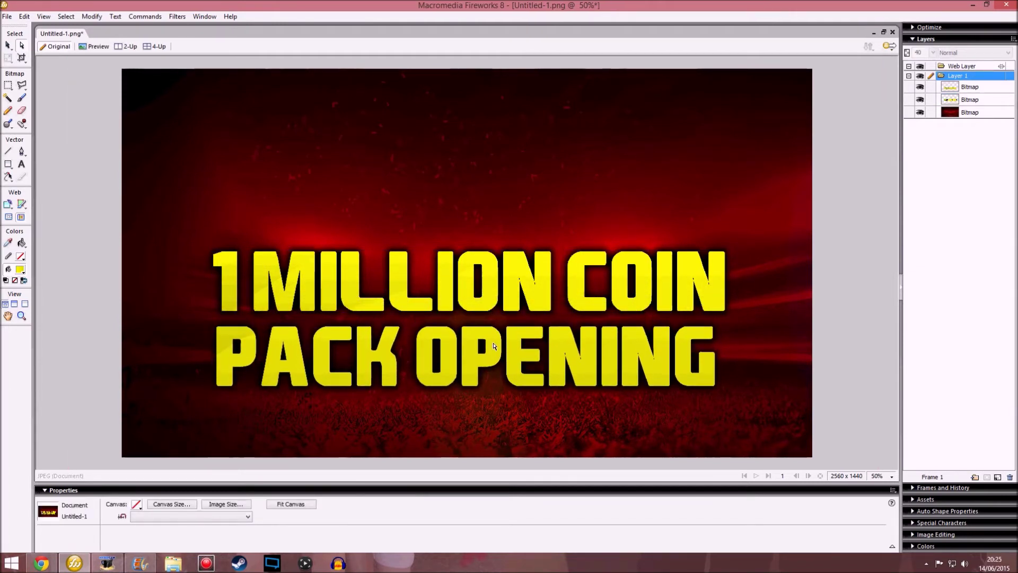
pyautogui.moveTo(493, 346); pyautogui.dragTo(494, 362)
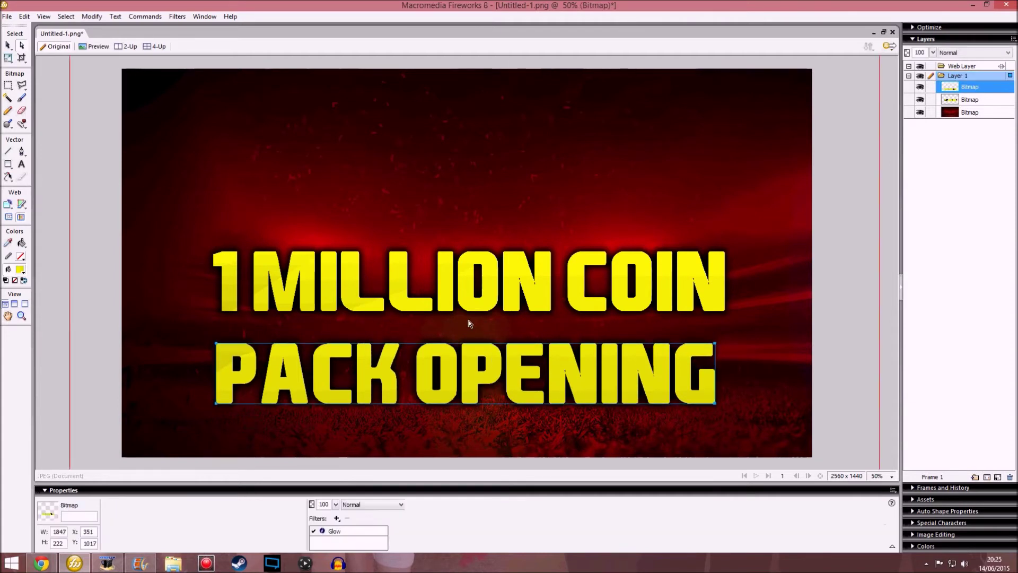
# Step: Duplicate both text lines in place and remove the Glow filter from the copies
pyautogui.keyDown('shift'); pyautogui.click(450, 293); pyautogui.keyUp('shift')
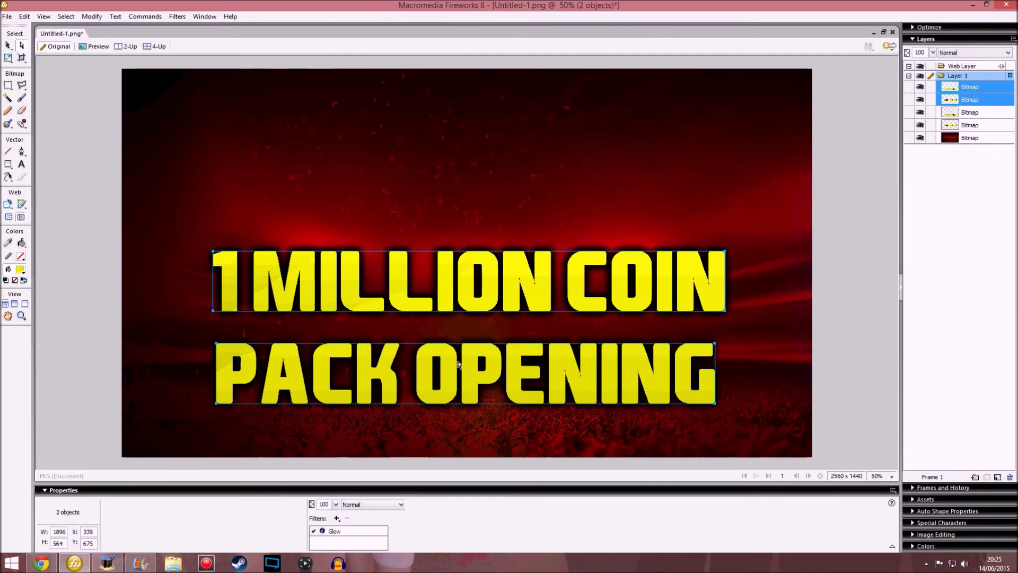
pyautogui.click(349, 534)
pyautogui.click(347, 518)
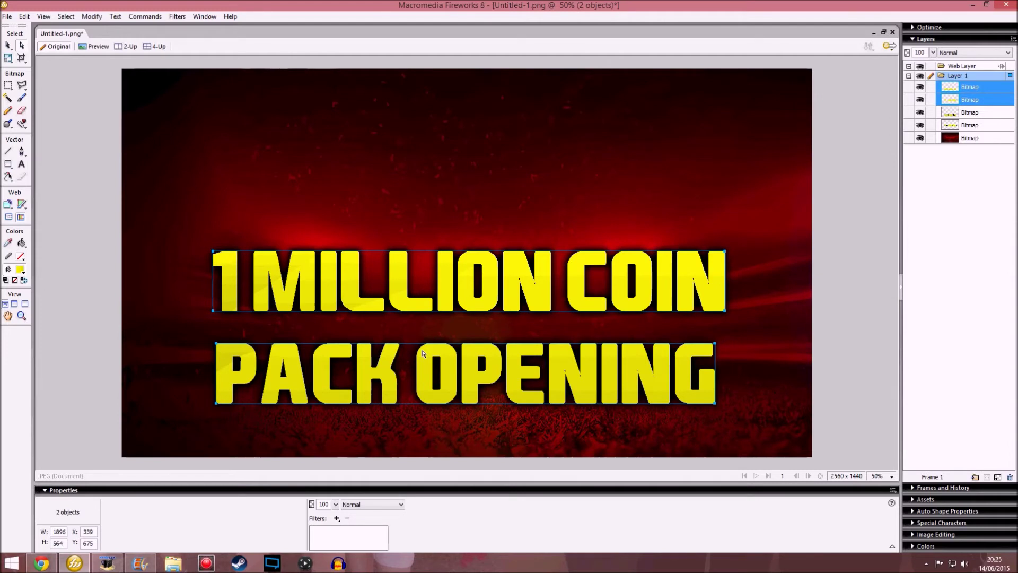
# Step: Nudge the two copied text lines up to about Y 658, offset from the originals beneath
pyautogui.press('Up')
pyautogui.press('Up')
pyautogui.press('Up')
pyautogui.press('Up')
pyautogui.press('Up')
pyautogui.press('Up')
pyautogui.press('Up')
pyautogui.press('Up')
pyautogui.press('Up')
pyautogui.press('Up')
pyautogui.press('Up')
pyautogui.press('Up')
pyautogui.press('Up')
pyautogui.press('Up')
pyautogui.press('Up')
pyautogui.press('Up')
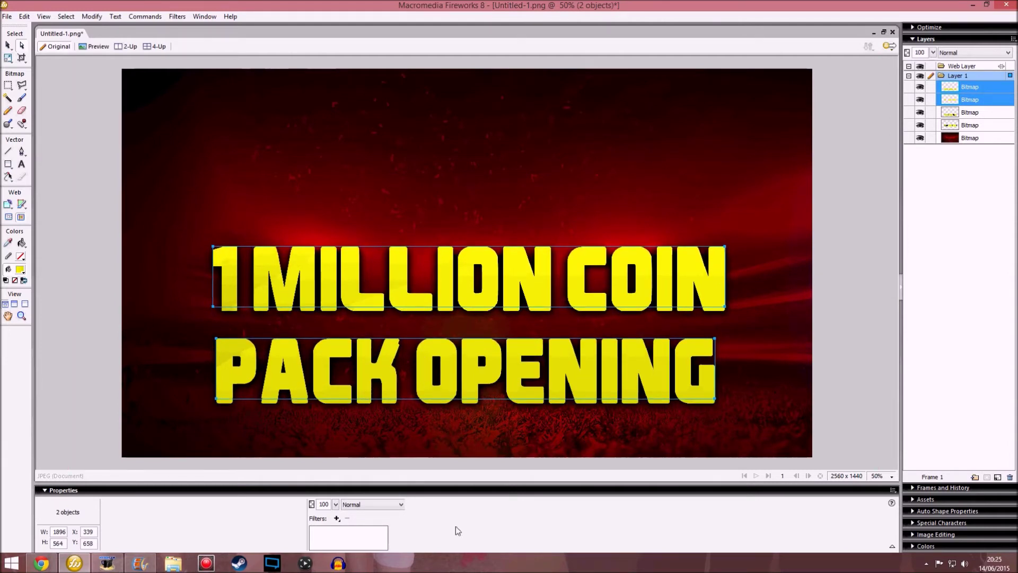
# Step: Add a black Glow with width 5, opacity 100% and softness 2 to the copied text lines
pyautogui.click(336, 519)
pyautogui.moveTo(403, 470)
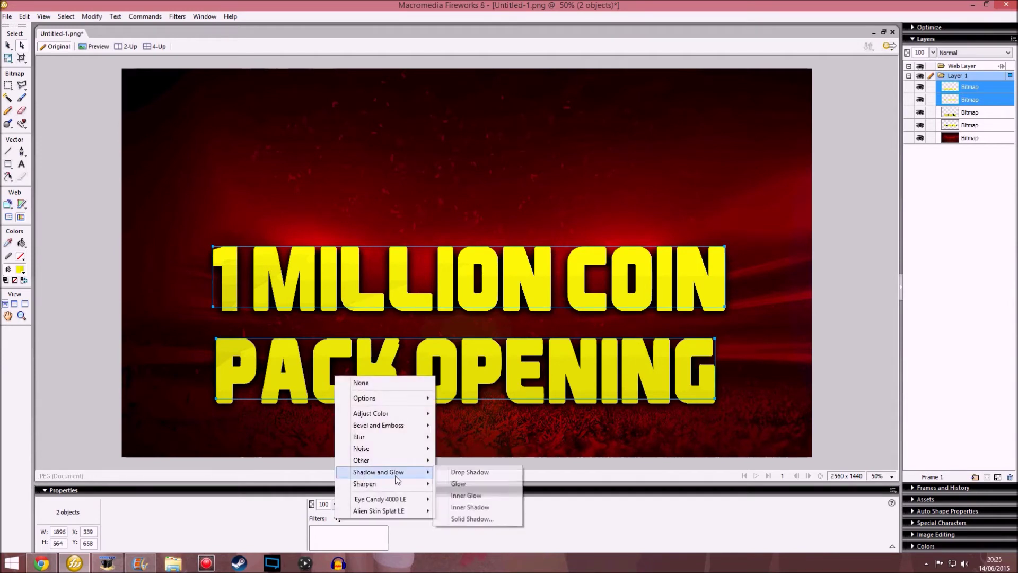
pyautogui.click(455, 470)
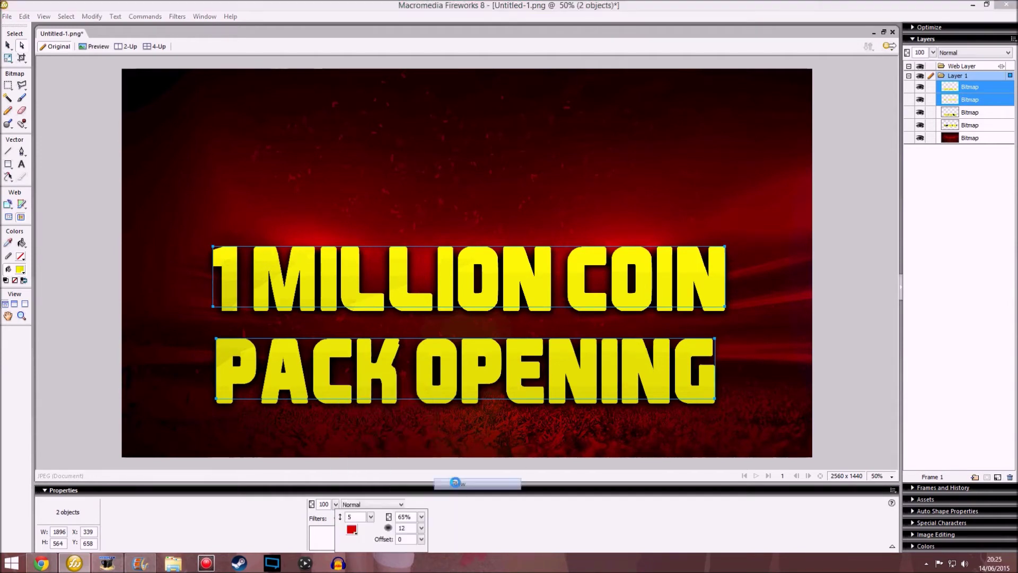
pyautogui.click(352, 529)
pyautogui.click(362, 448)
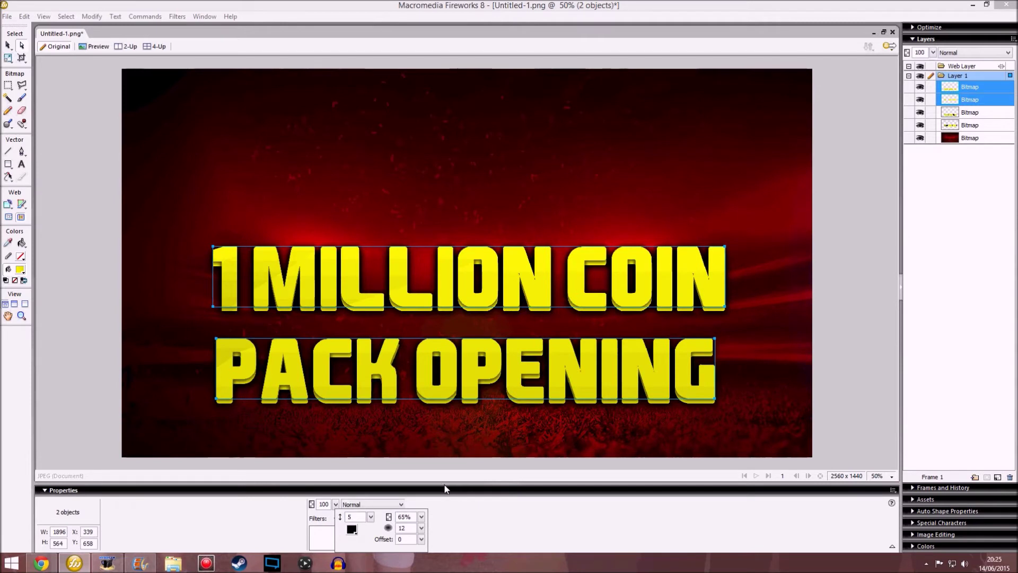
pyautogui.moveTo(421, 516); pyautogui.dragTo(421, 346)
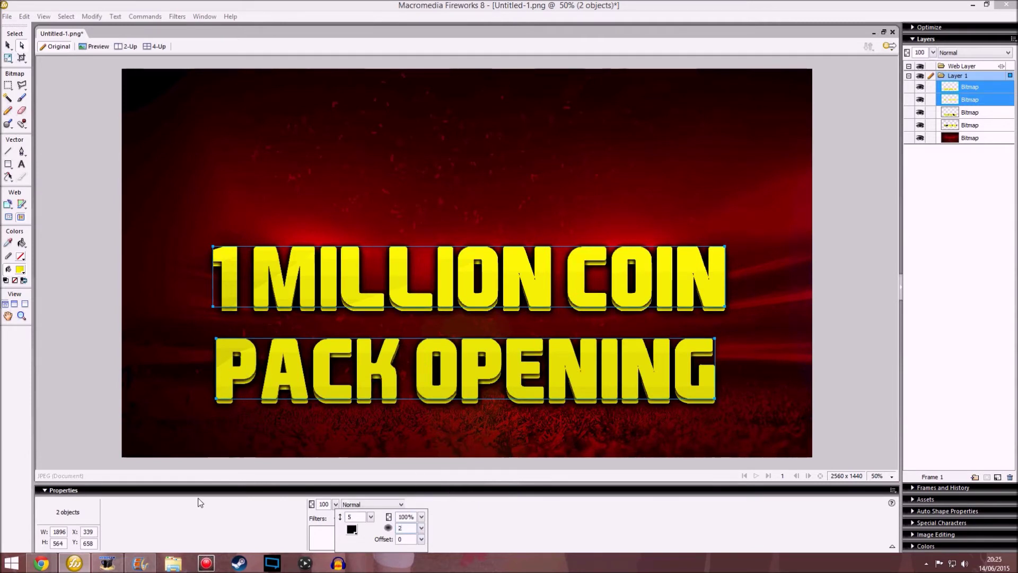
pyautogui.press('Return')
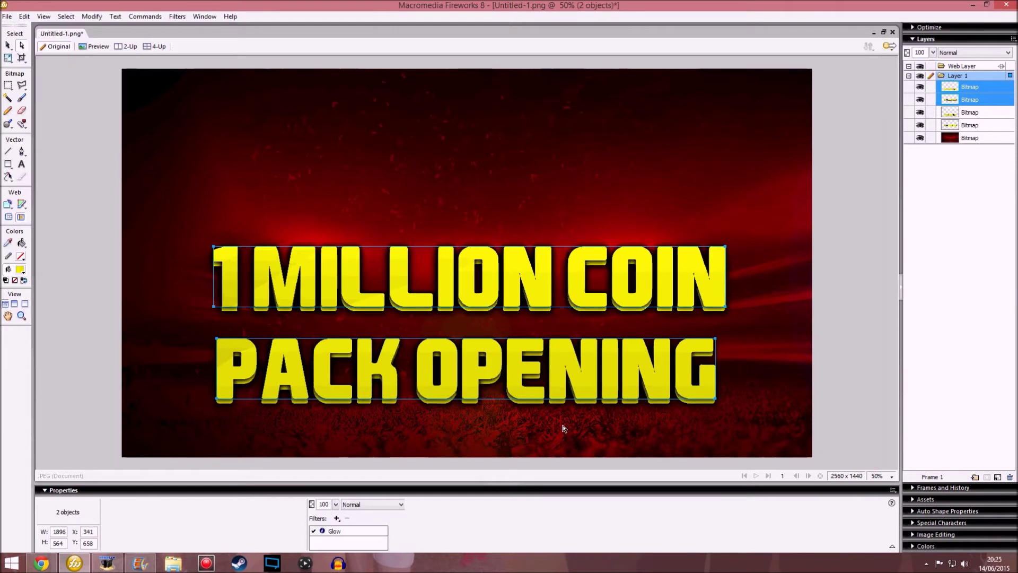
# Step: Nudge the copied text lines right and down to about X 352, Y 664 for a diagonal 3D offset
pyautogui.press('Right')
pyautogui.press('Right')
pyautogui.press('Right')
pyautogui.press('Right')
pyautogui.press('Down')
pyautogui.press('Down')
pyautogui.press('Down')
pyautogui.press('Down')
pyautogui.press('Down')
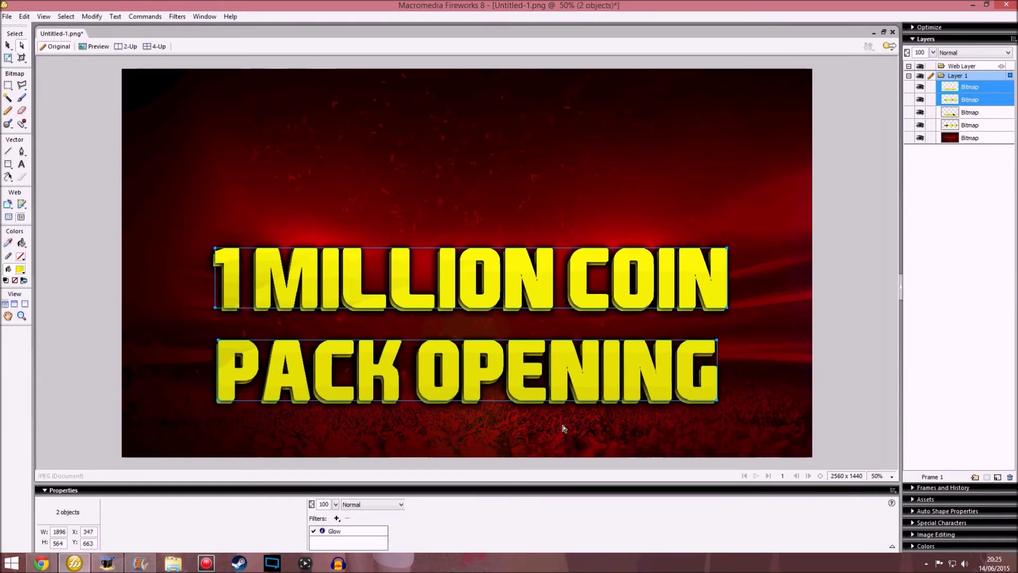
pyautogui.press('Down')
pyautogui.press('Down')
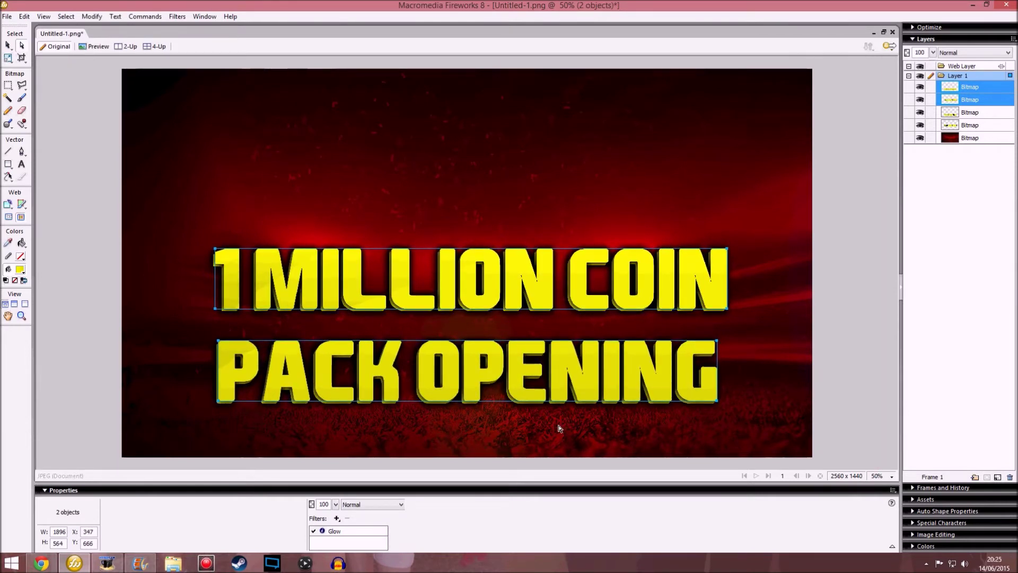
pyautogui.press('Right')
pyautogui.press('Right')
pyautogui.press('Right')
pyautogui.press('Right')
pyautogui.press('Right')
pyautogui.press('Up')
pyautogui.press('Up')
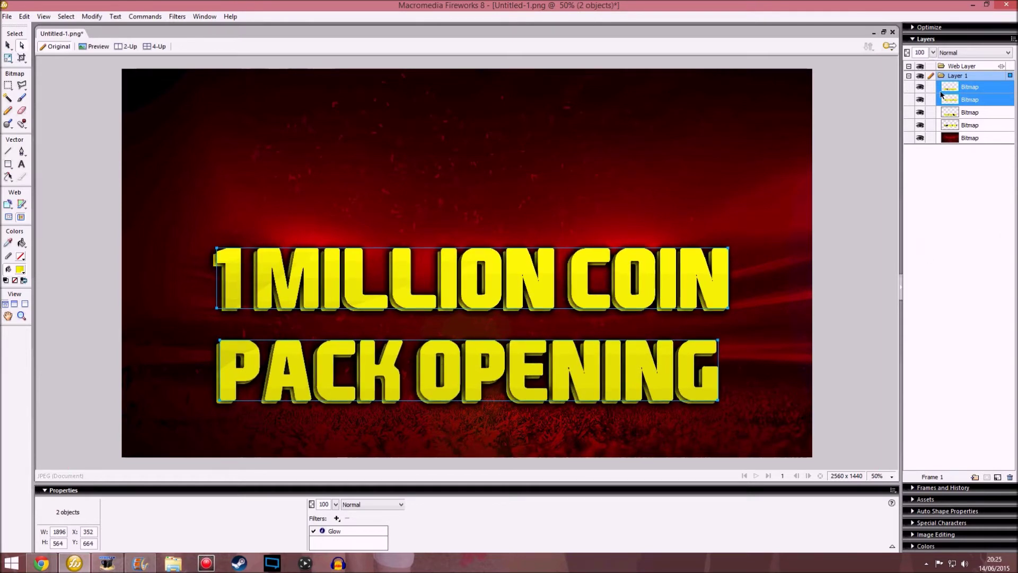
pyautogui.keyDown('shift'); pyautogui.click(949, 112); pyautogui.keyUp('shift')
pyautogui.keyDown('shift'); pyautogui.click(951, 125); pyautogui.keyUp('shift')
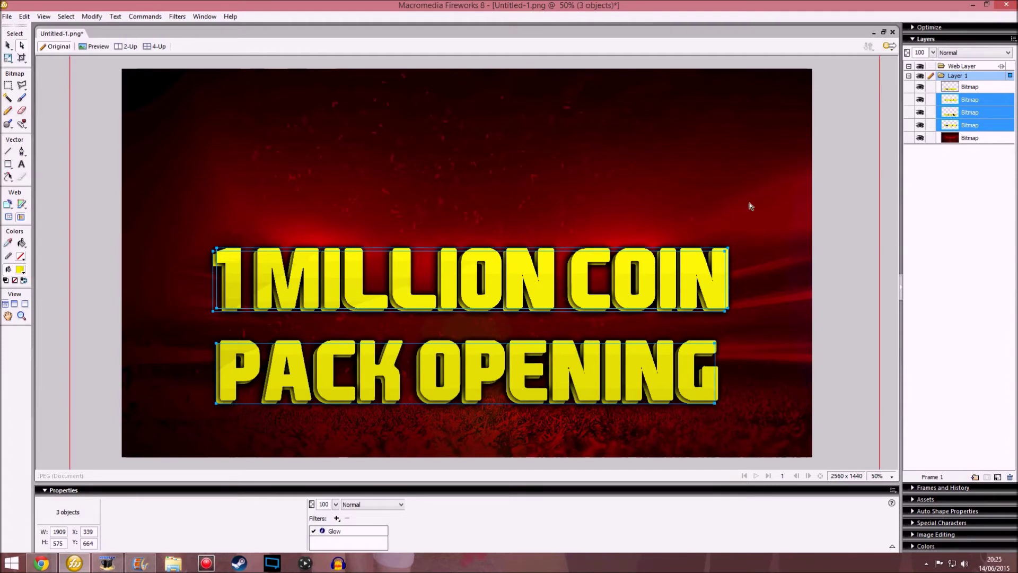
pyautogui.rightClick(674, 273)
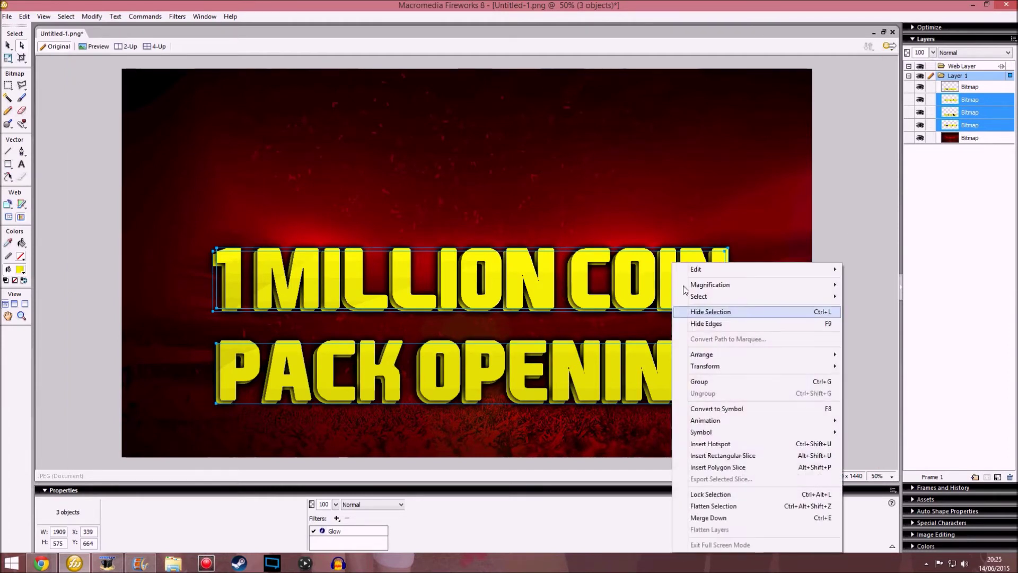
pyautogui.click(725, 493)
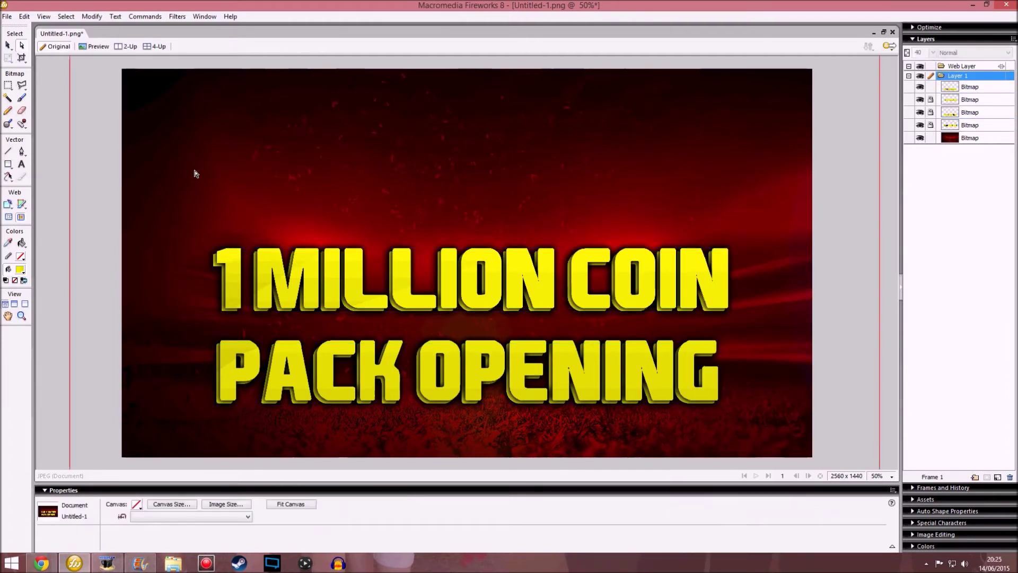
pyautogui.click(931, 101)
pyautogui.click(931, 113)
pyautogui.click(930, 126)
# Step: Select all four text bitmaps above the background and flatten them into one bitmap
pyautogui.click(962, 86)
pyautogui.keyDown('shift'); pyautogui.click(956, 125); pyautogui.keyUp('shift')
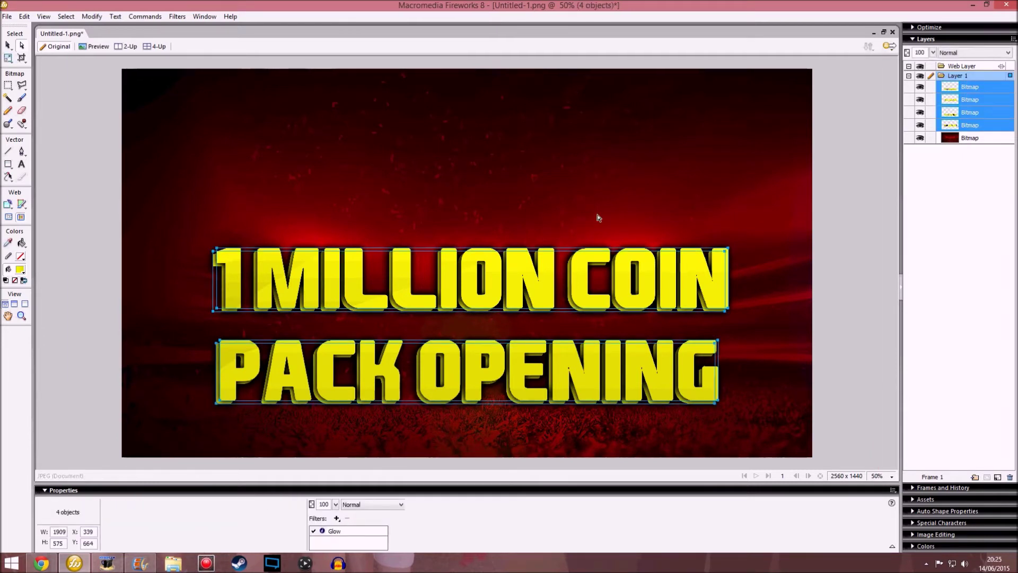
pyautogui.rightClick(536, 310)
pyautogui.click(562, 270)
# Step: Cut the PACK OPENING line out of the flattened text with a rectangular marquee of about 2531 by 469 px
pyautogui.press('m')
pyautogui.moveTo(129, 455); pyautogui.dragTo(801, 325)
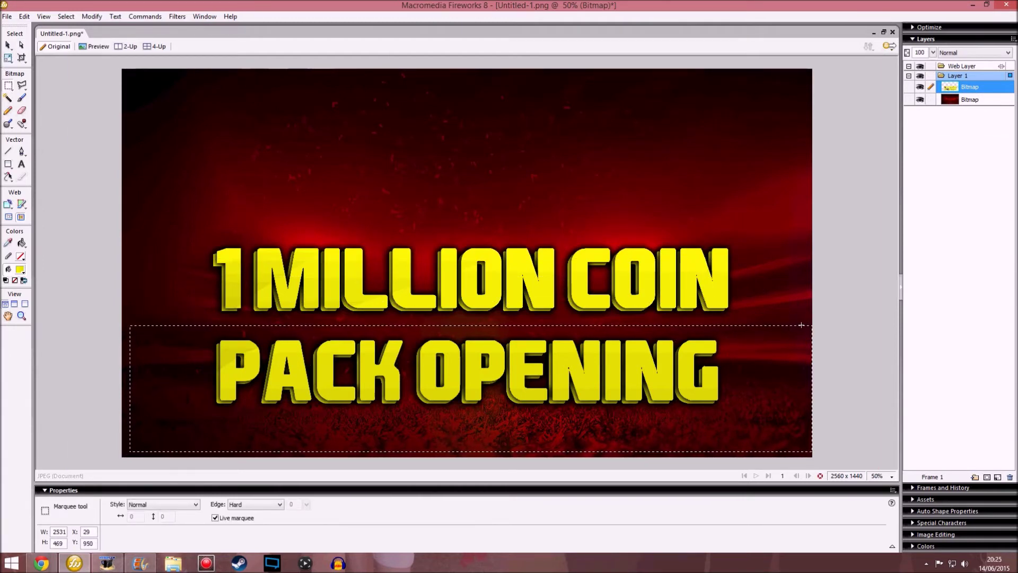
pyautogui.press('Delete')
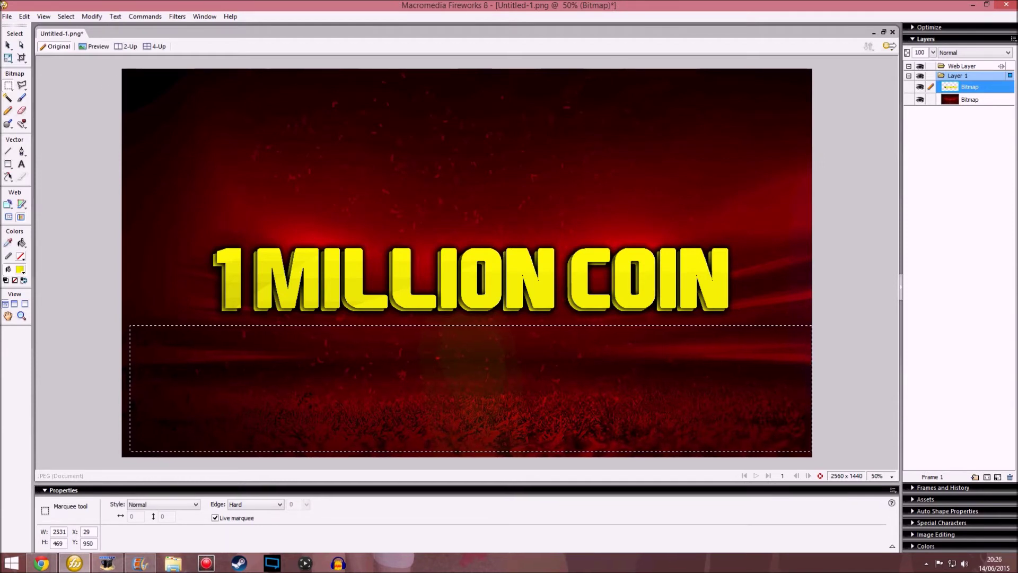
# Step: Paste the PACK OPENING line as a separate bitmap and place it closely beneath the 1 MILLION COIN line
pyautogui.click(22, 45)
pyautogui.click(232, 284)
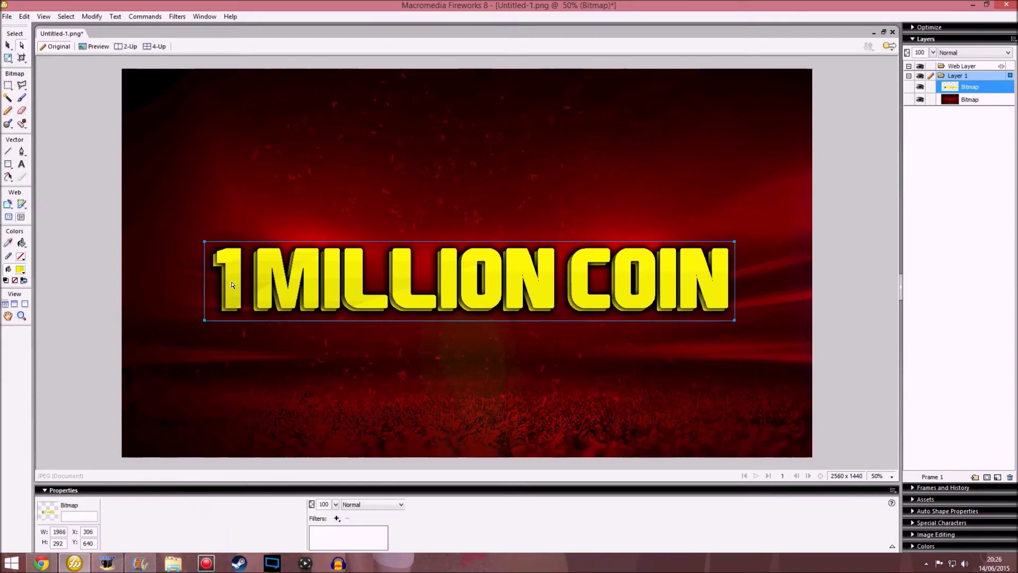
pyautogui.hotkey('ctrl', 'v')
pyautogui.moveTo(334, 416); pyautogui.dragTo(335, 378)
# Step: Select both text lines and flatten them into a single bitmap
pyautogui.keyDown('shift'); pyautogui.click(349, 289); pyautogui.keyUp('shift')
pyautogui.rightClick(349, 289)
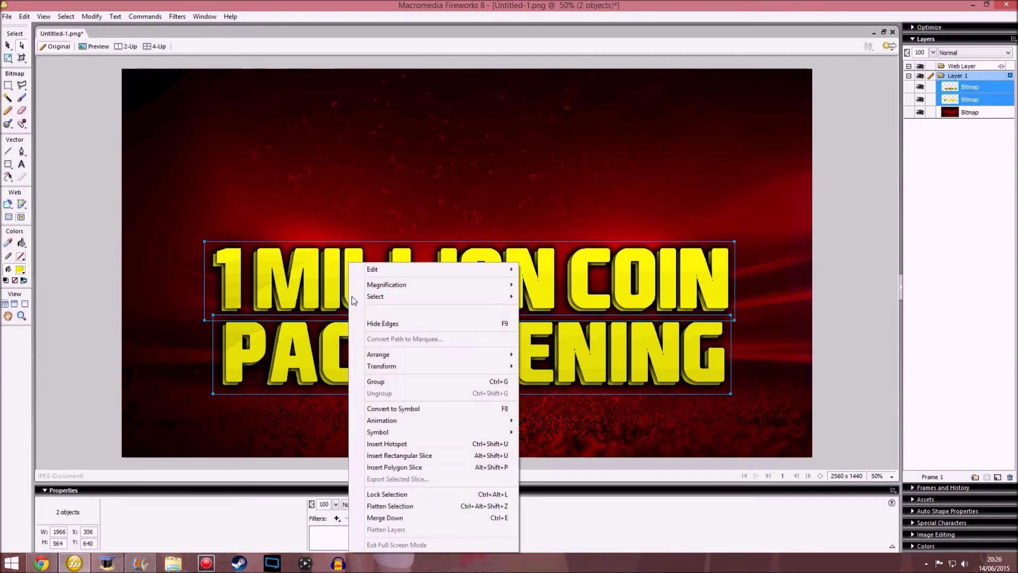
pyautogui.click(395, 506)
# Step: Move the flattened text to about X 241, Y 719 and scale it up to about 2154 by 618 px
pyautogui.moveTo(483, 281); pyautogui.dragTo(466, 302)
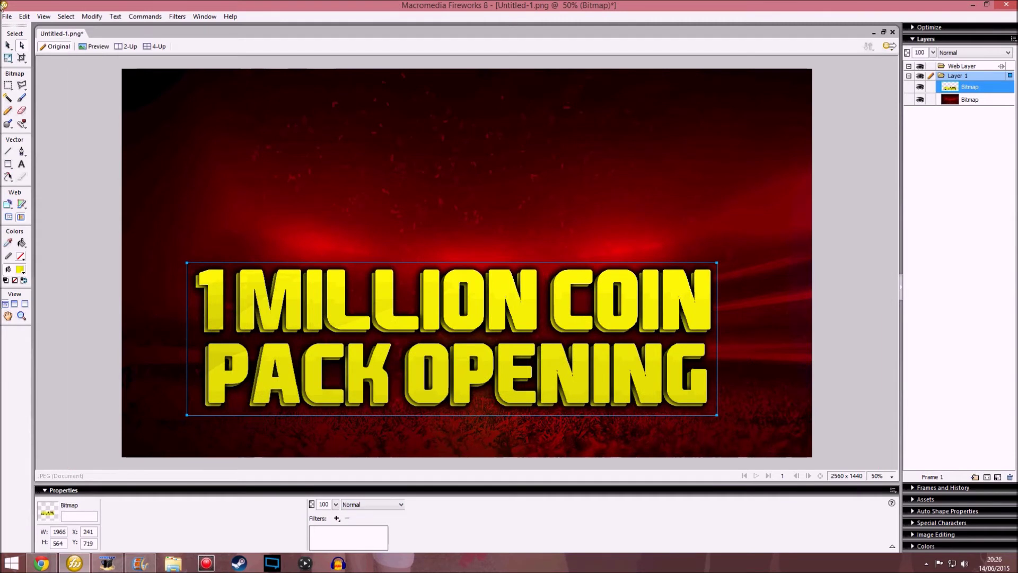
pyautogui.click(10, 60)
pyautogui.moveTo(716, 264); pyautogui.dragTo(757, 211)
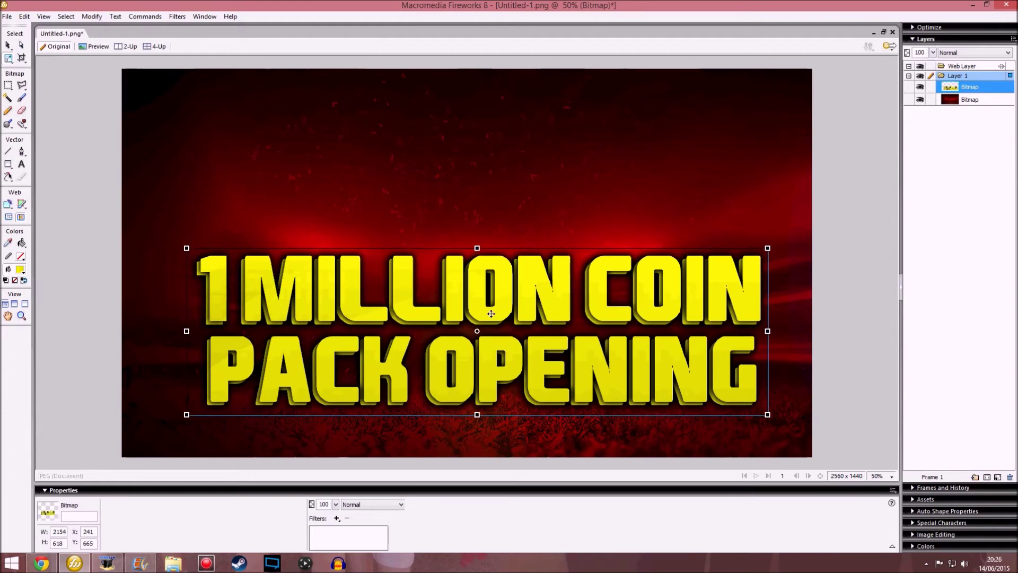
# Step: Move the yellow title slightly down and left to about X 217, Y 691
pyautogui.moveTo(508, 301); pyautogui.dragTo(501, 308)
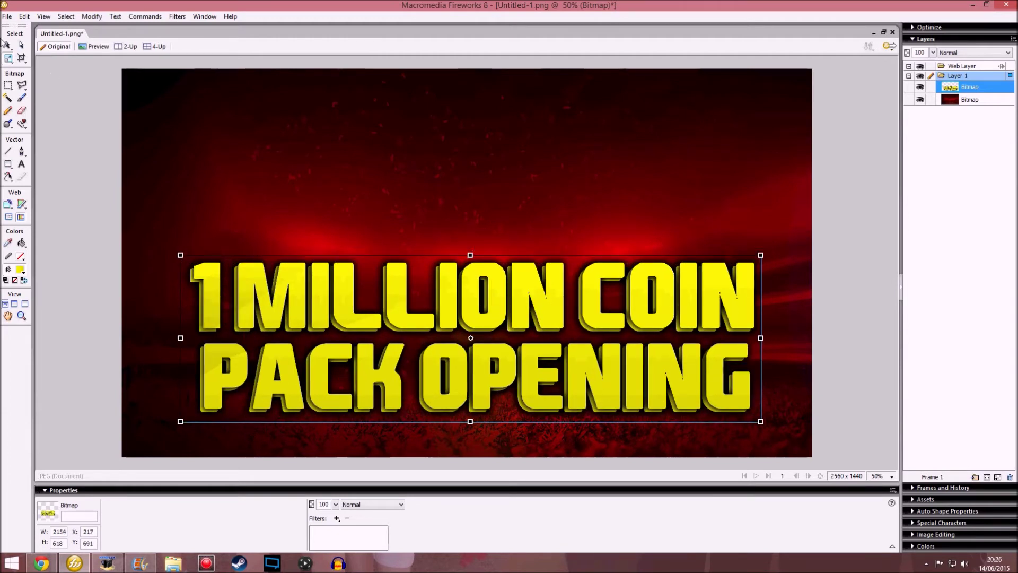
pyautogui.click(20, 46)
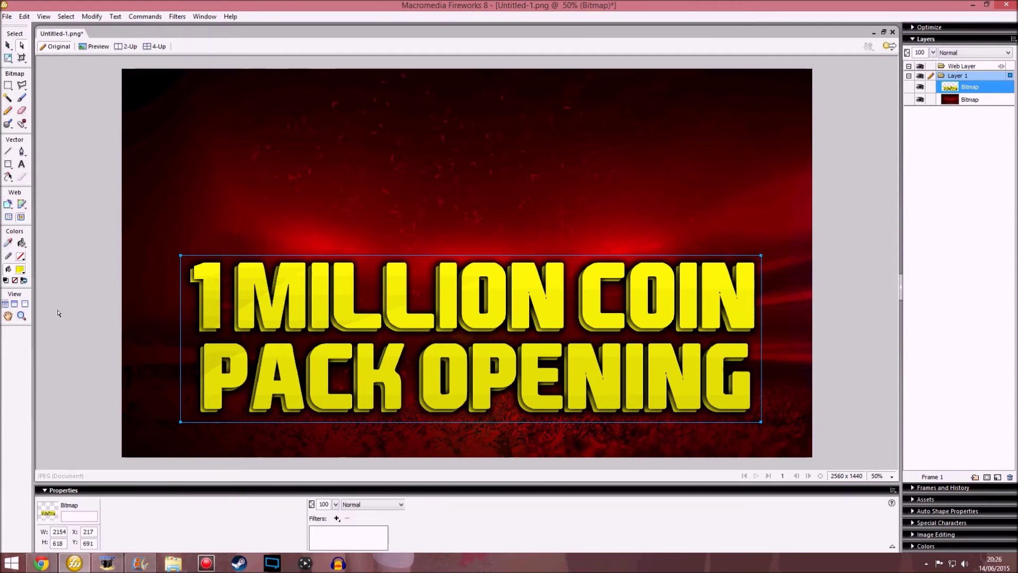
# Step: Switch to Chrome, view the LSATproductionz YouTube channel's video thumbnails in a new tab, close it and return to Fireworks
pyautogui.click(41, 563)
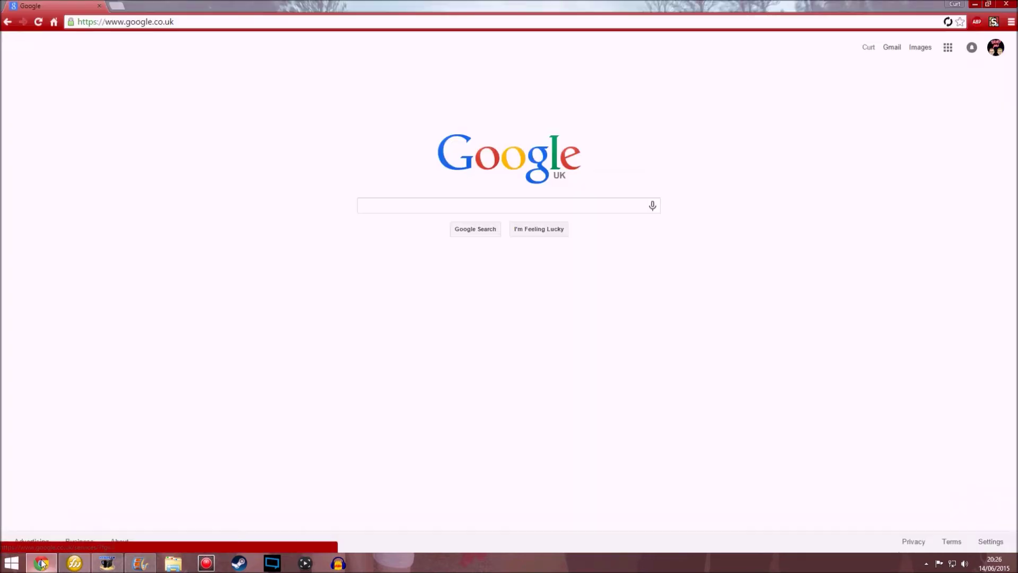
pyautogui.click(117, 6)
pyautogui.write('Lsa')
pyautogui.press('Down')
pyautogui.press('Down')
pyautogui.press('Return')
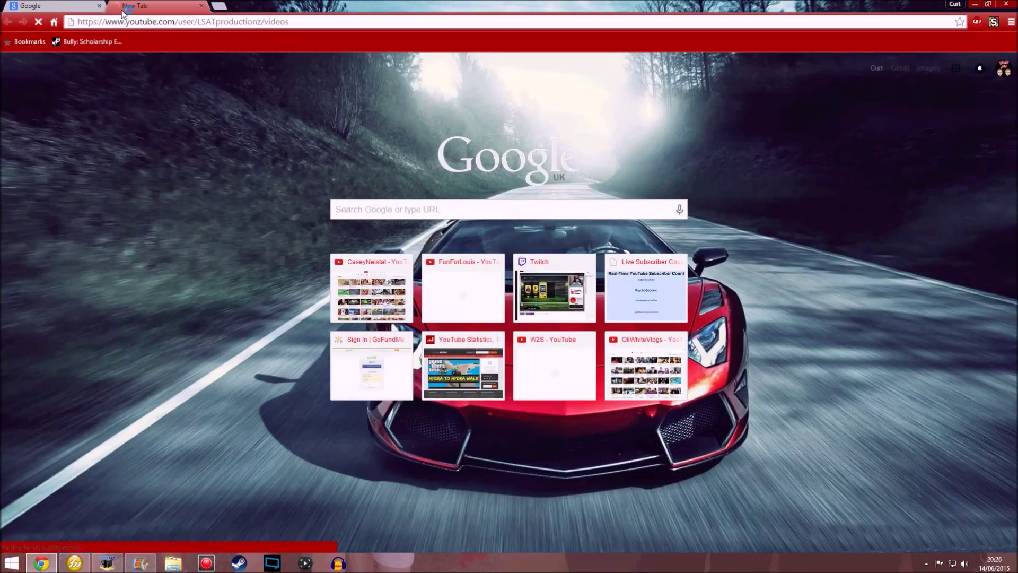
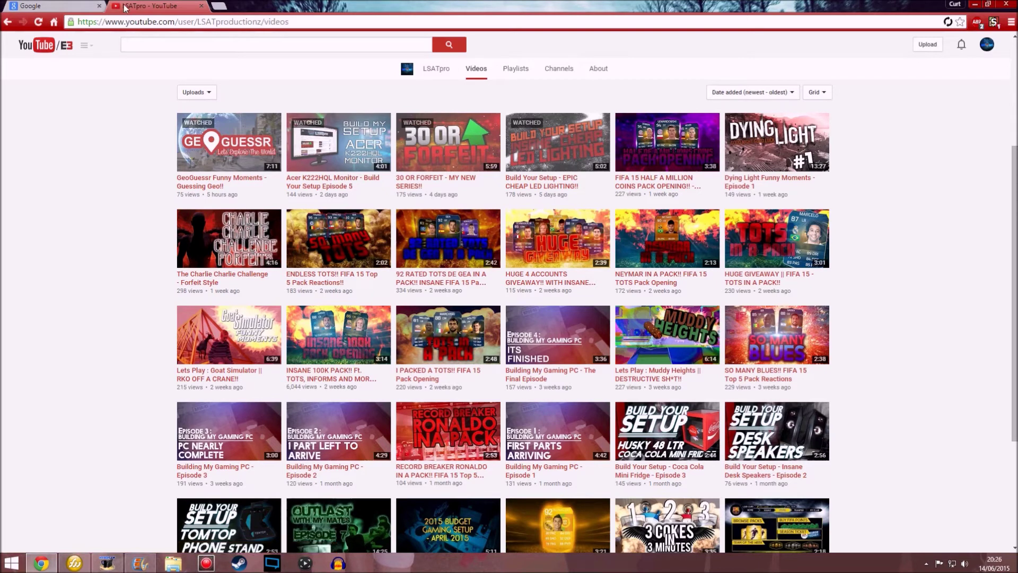
pyautogui.click(201, 9)
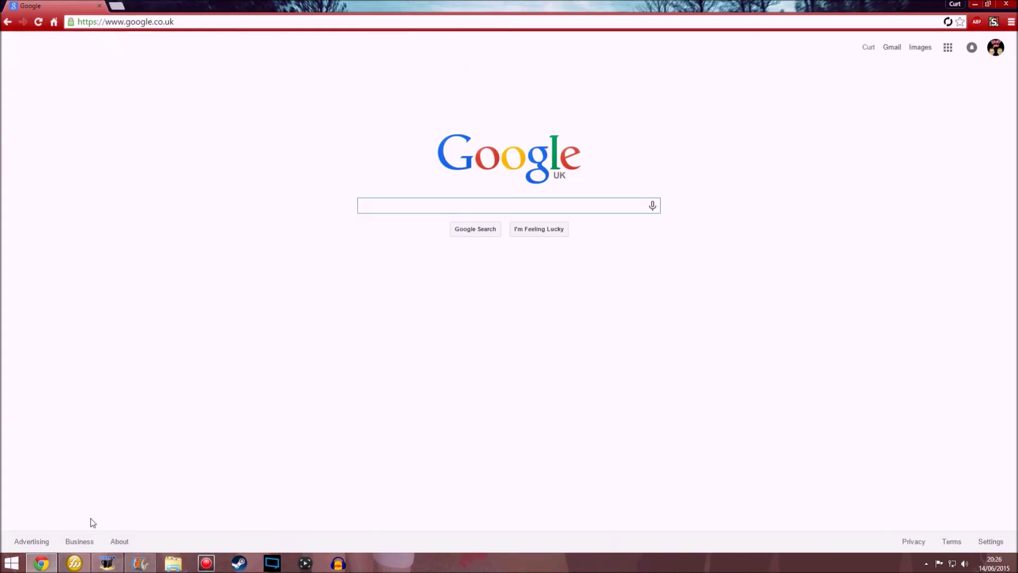
pyautogui.click(79, 540)
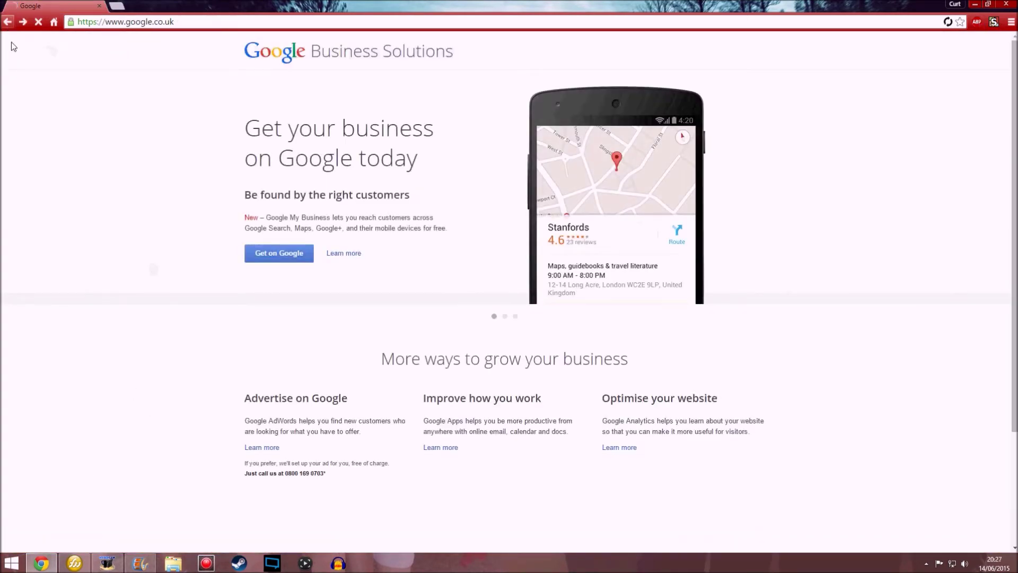
pyautogui.click(7, 22)
pyautogui.click(69, 567)
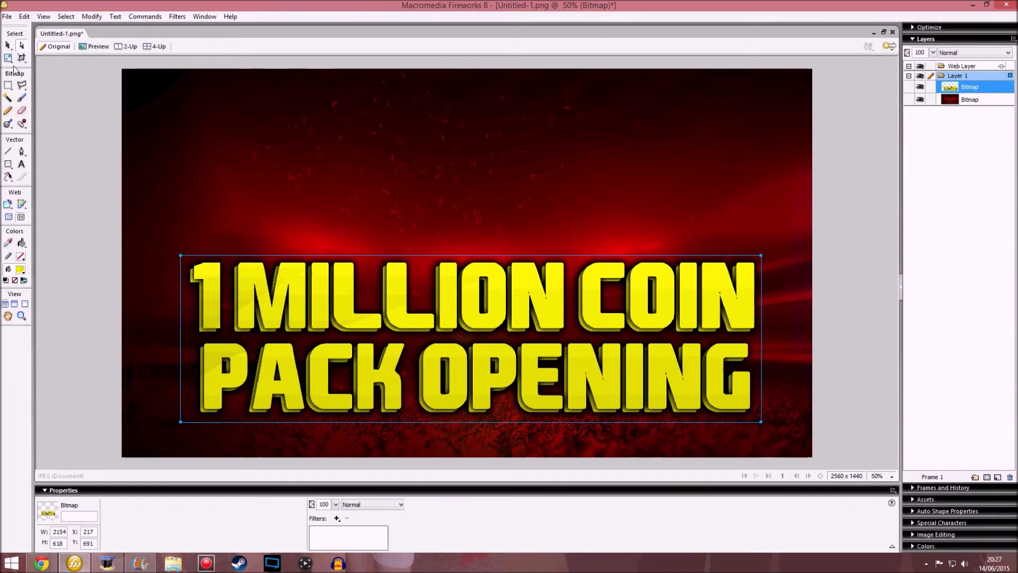
# Step: Try distorting the title by pulling its upper-left corner outward and its upper-right corner inward
pyautogui.moveTo(8, 58); pyautogui.dragTo(33, 97)
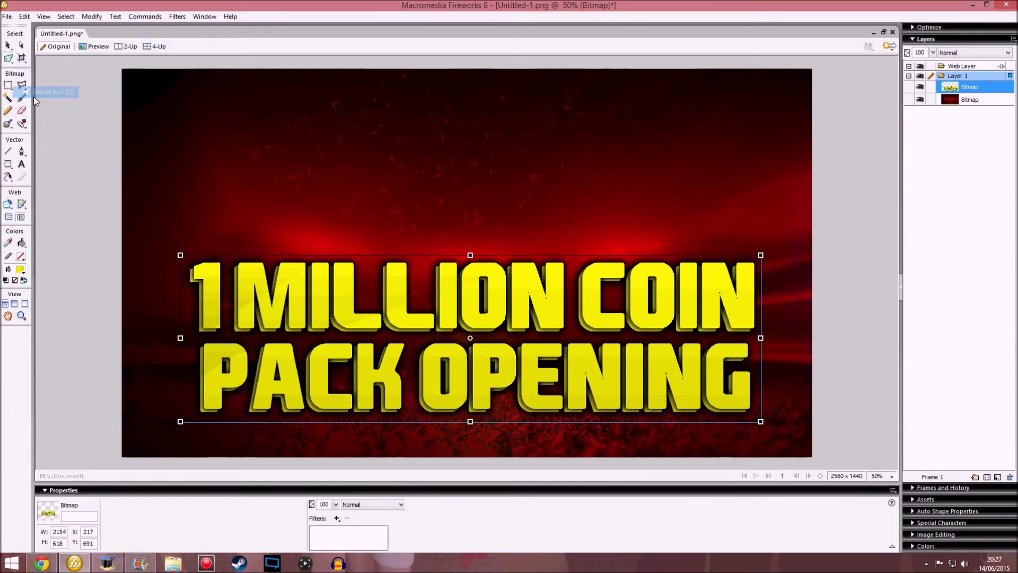
pyautogui.moveTo(180, 254)
pyautogui.mouseDown()
pyautogui.moveTo(182, 200)
pyautogui.moveTo(466, 182)
pyautogui.moveTo(201, 218)
pyautogui.moveTo(180, 255)
pyautogui.mouseUp()
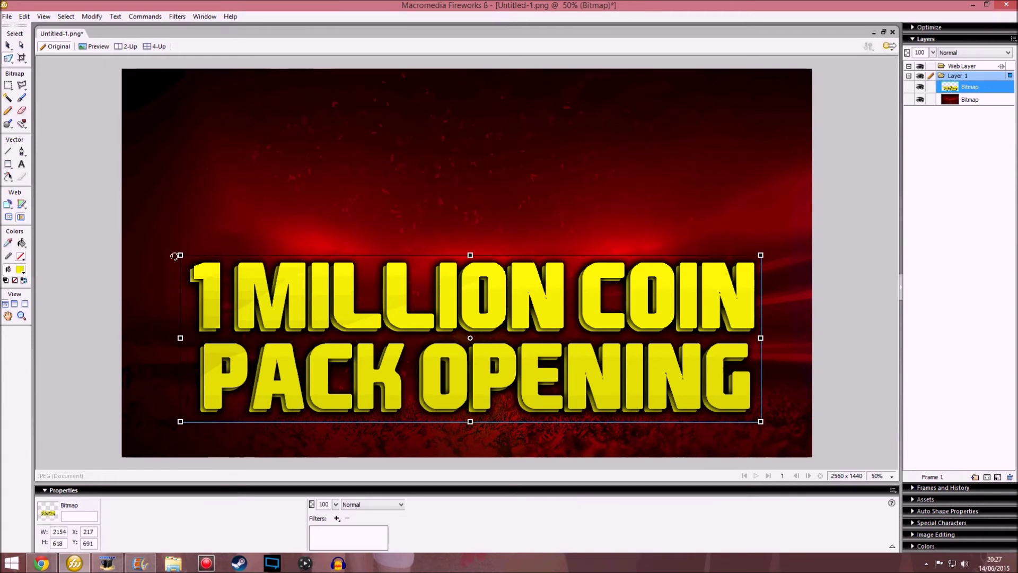
pyautogui.moveTo(179, 253); pyautogui.dragTo(149, 186)
pyautogui.doubleClick(347, 334)
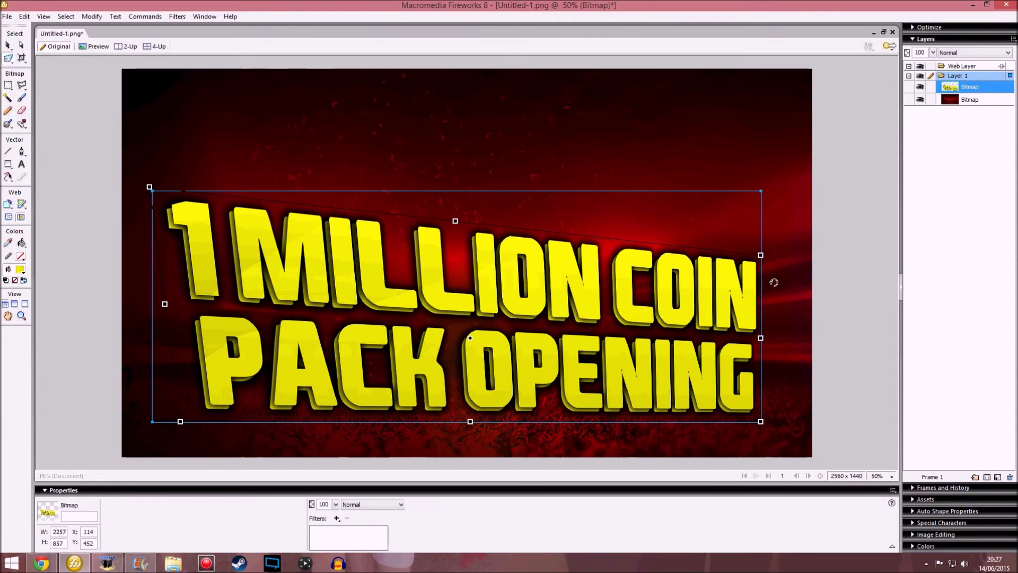
pyautogui.moveTo(763, 250); pyautogui.dragTo(691, 230)
pyautogui.press('Escape')
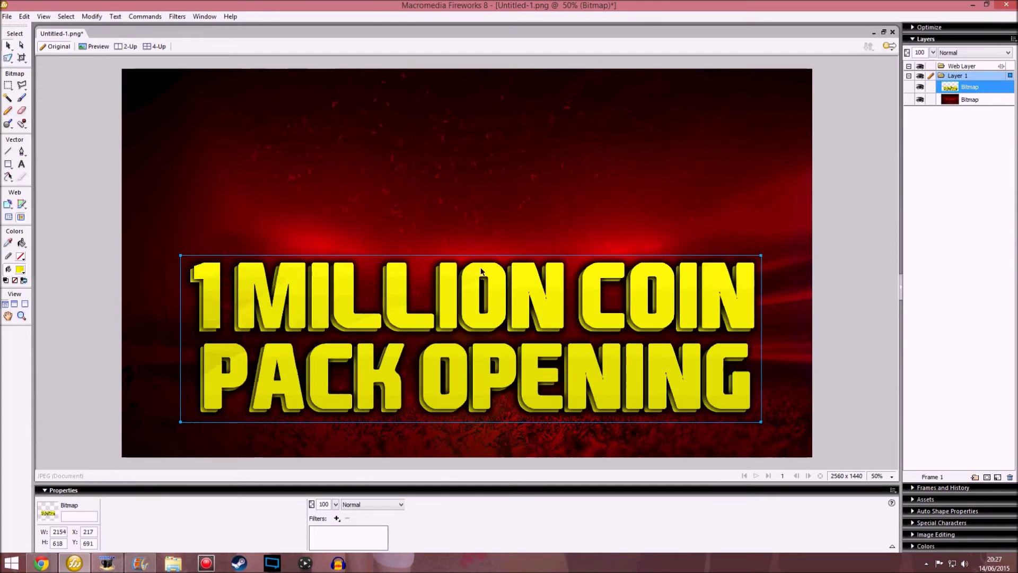
# Step: Try slanting the title by distorting its upper-left corner inward and raising its upper-right corner toward the canvas edge, and undo it
pyautogui.click(10, 60)
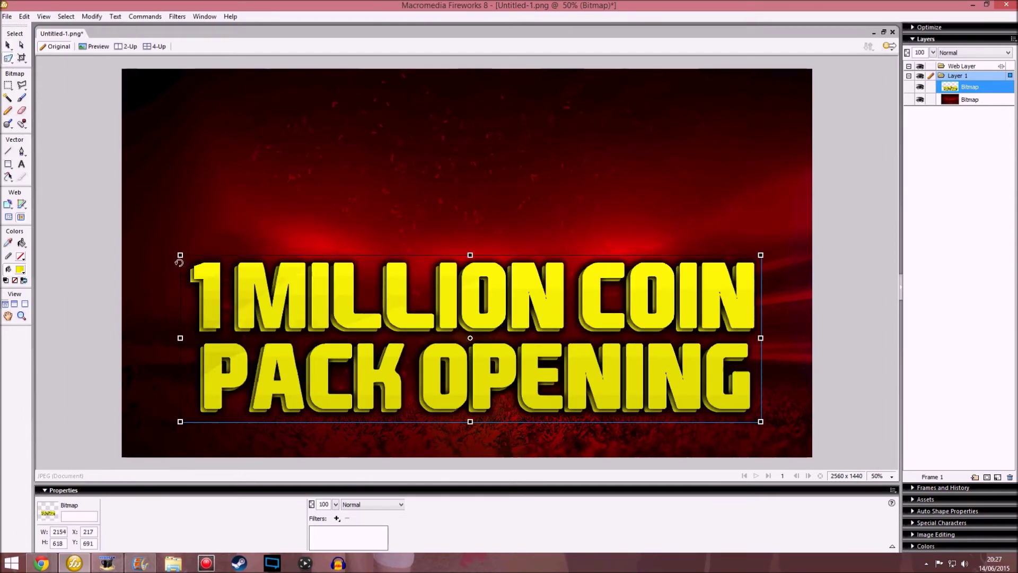
pyautogui.moveTo(178, 255); pyautogui.dragTo(266, 229)
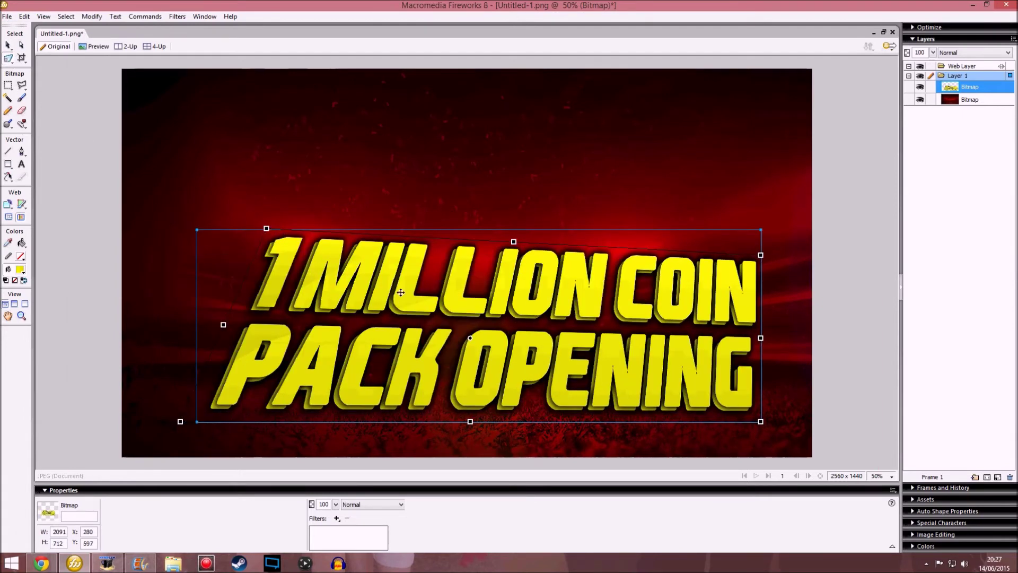
pyautogui.moveTo(761, 230); pyautogui.dragTo(798, 134)
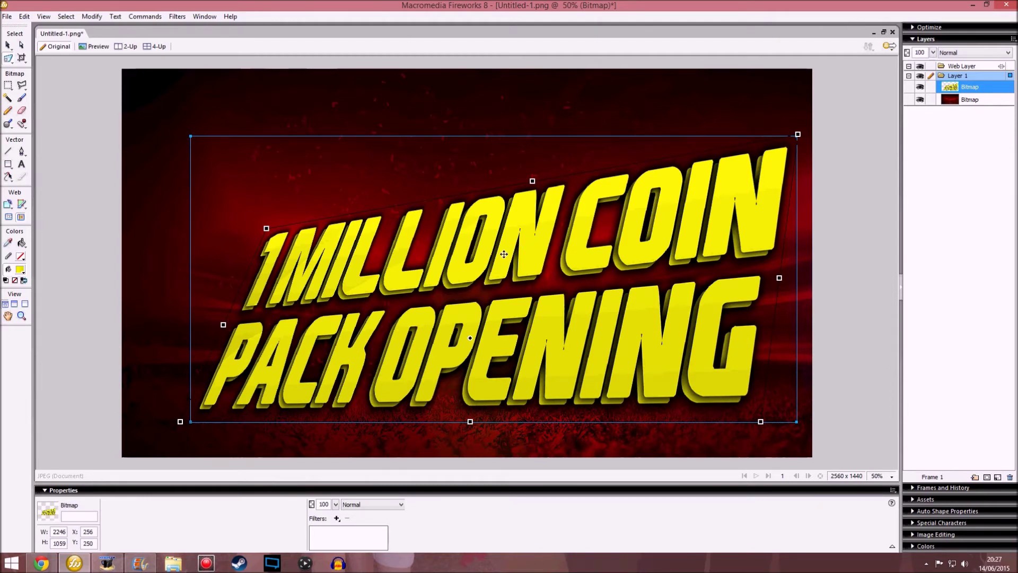
pyautogui.hotkey('ctrl', 'z')
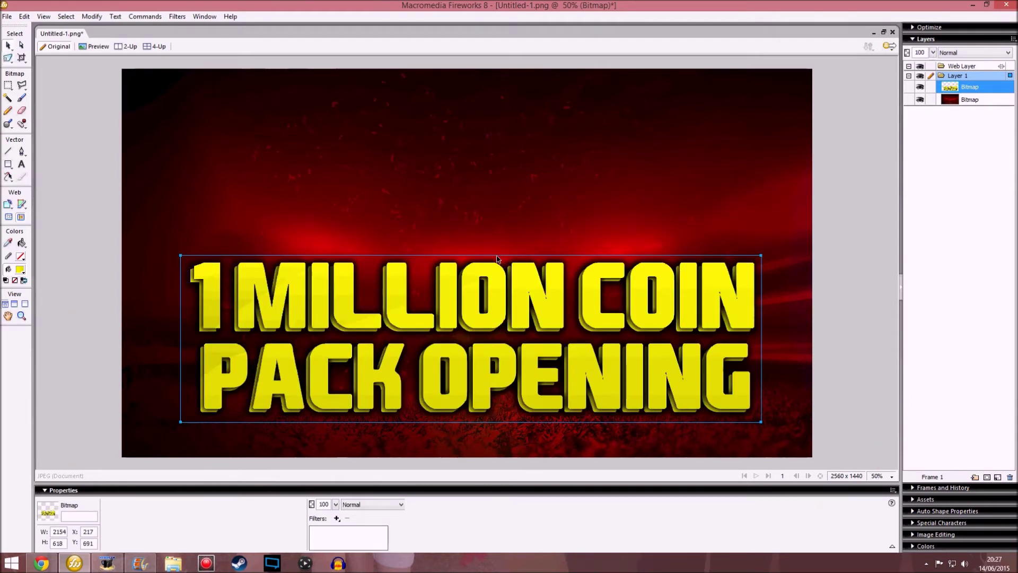
# Step: Reposition the title in the lower half of the canvas at about X 219, Y 702
pyautogui.click(8, 57)
pyautogui.click(31, 62)
pyautogui.moveTo(415, 350); pyautogui.dragTo(410, 358)
pyautogui.press('Return')
pyautogui.click(415, 344)
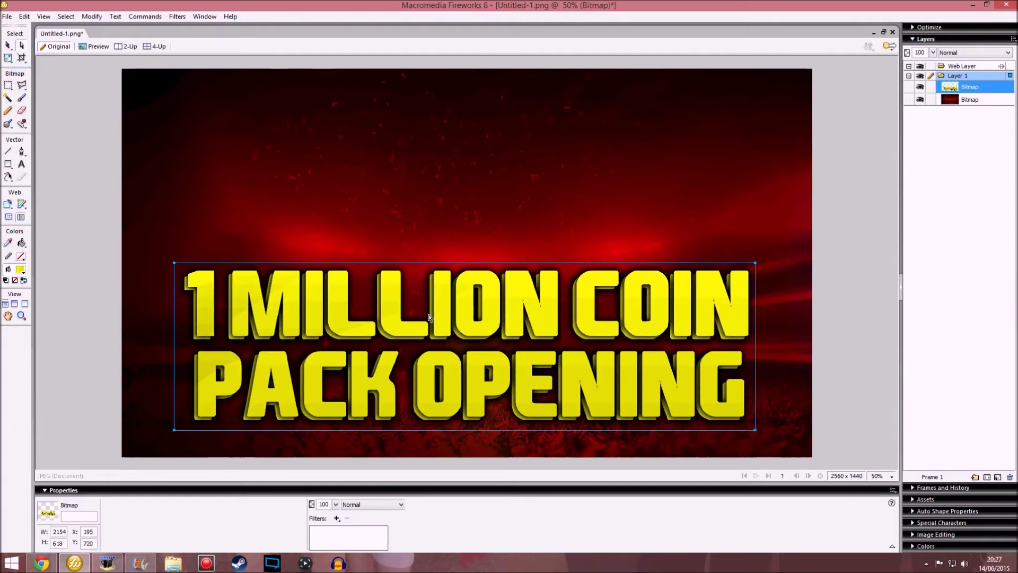
pyautogui.moveTo(424, 383); pyautogui.dragTo(442, 390)
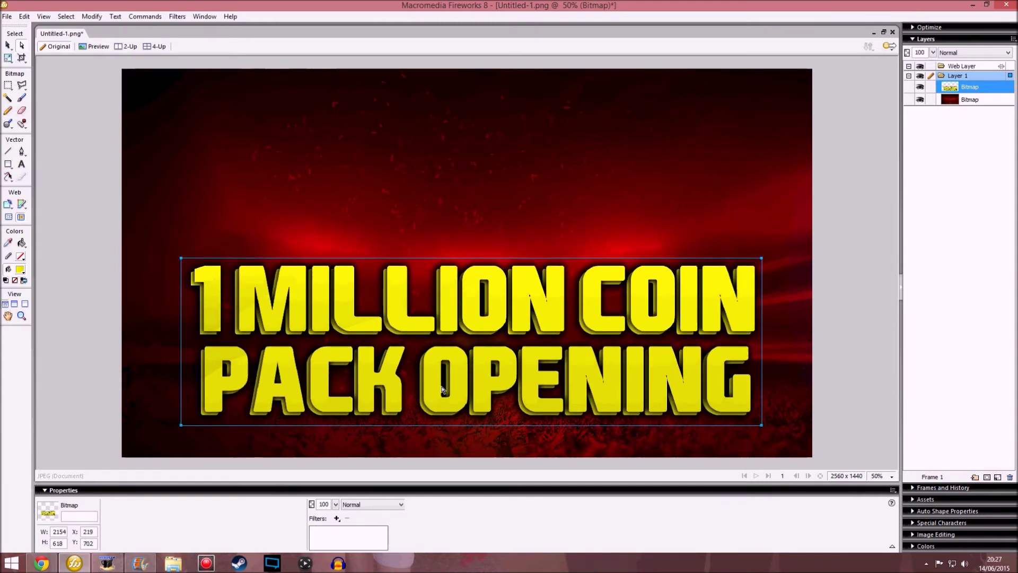
# Step: Switch to Chrome and open futhead.com in a new tab
pyautogui.click(41, 563)
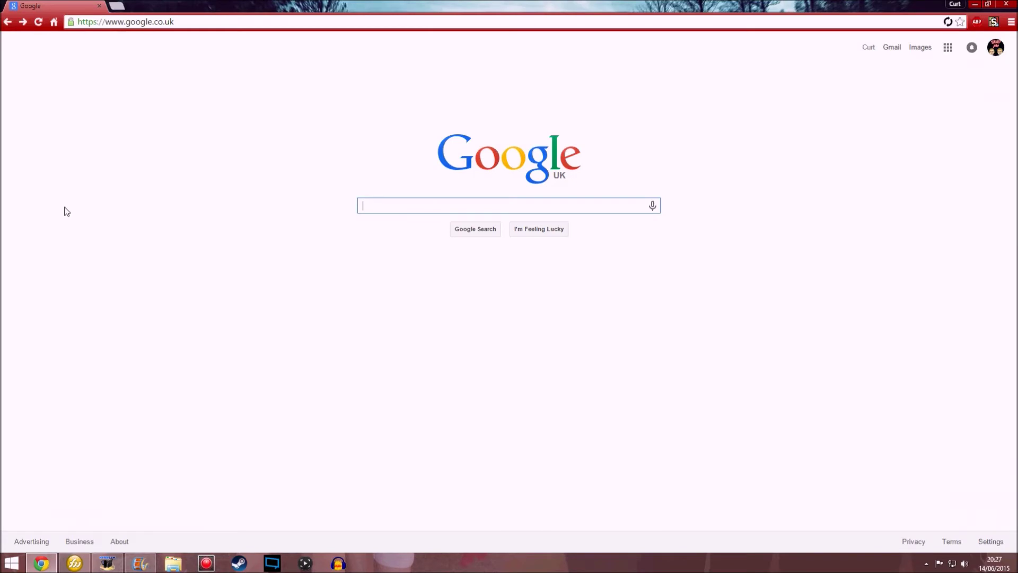
pyautogui.click(117, 6)
pyautogui.write('futhead.com')
pyautogui.press('Return')
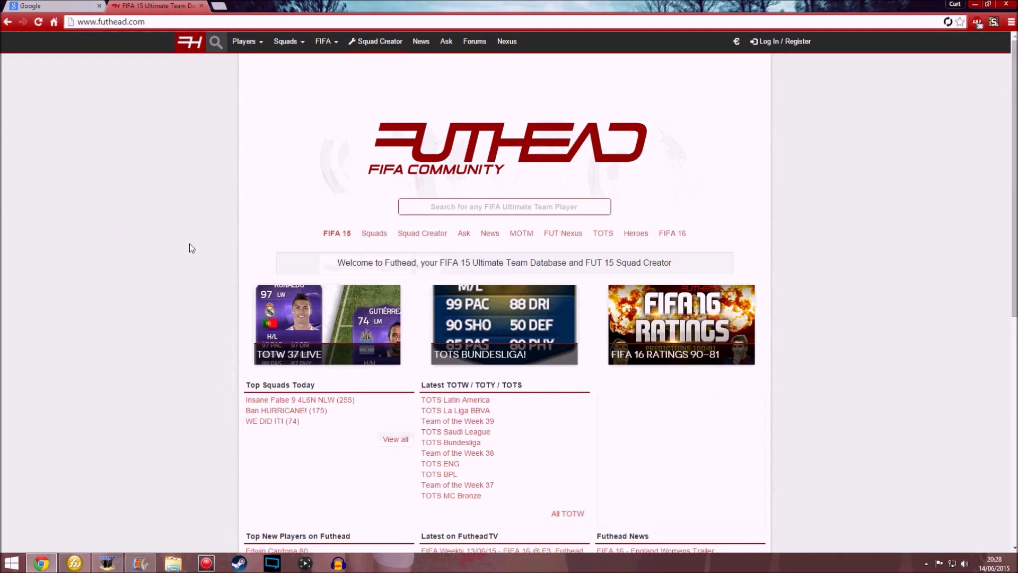
# Step: Search the site for ronaldo and open the 99-rated Cristiano Ronaldo LW player page
pyautogui.write('ronal;do')
pyautogui.press('BackSpace')
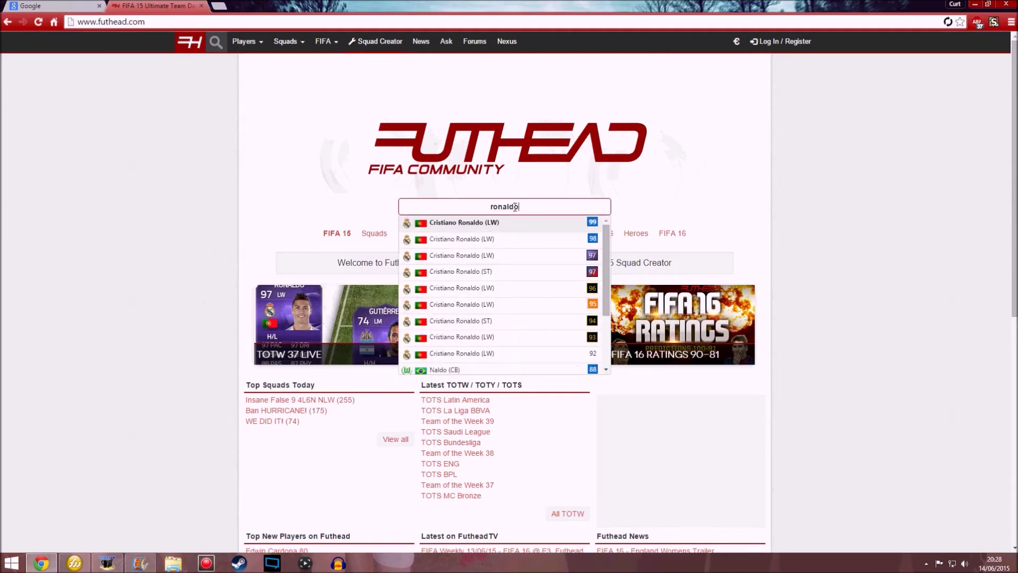
pyautogui.click(510, 221)
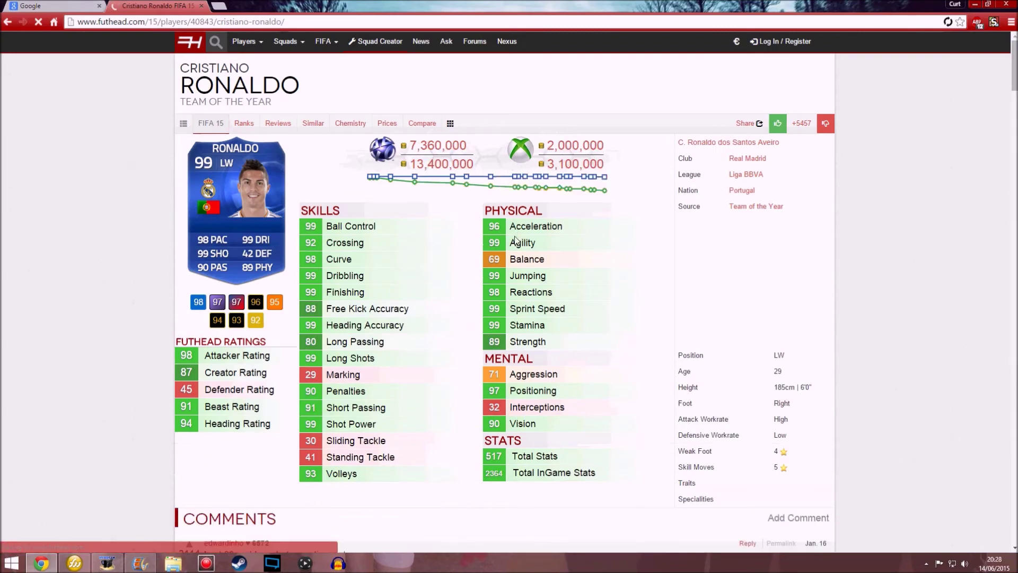
pyautogui.press('super')
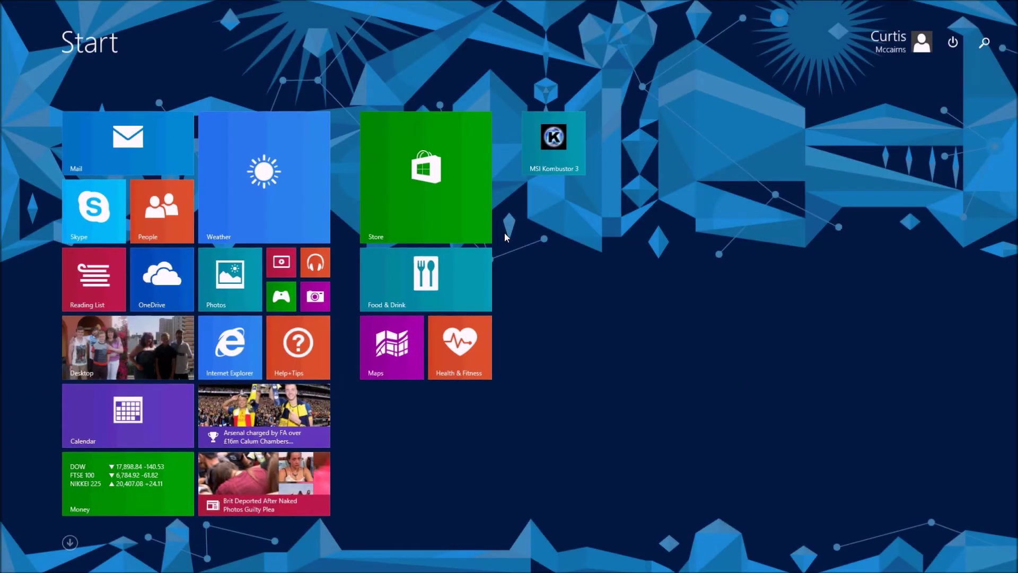
pyautogui.press('super')
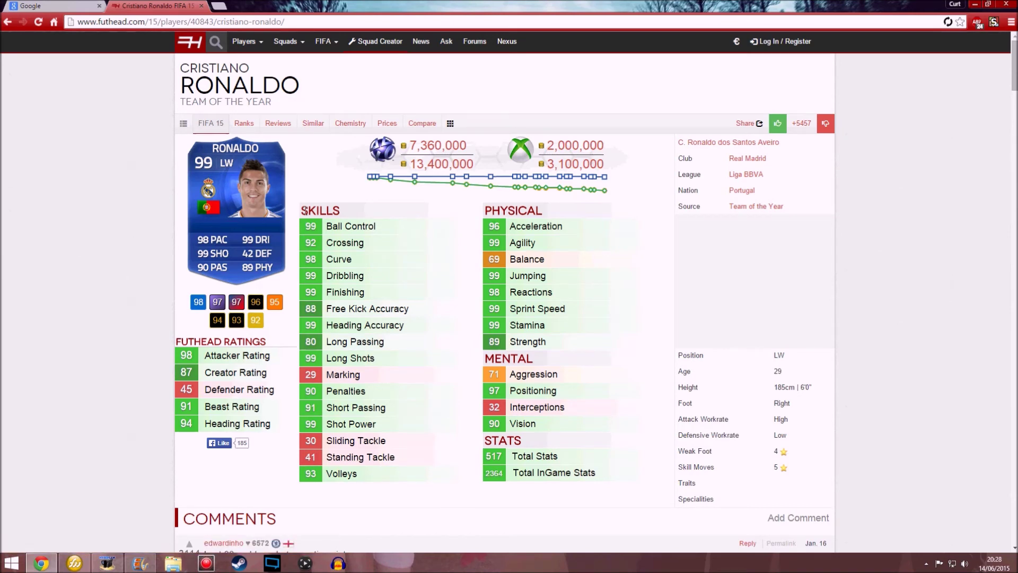
# Step: Zoom the page to 250% with the whole Ronaldo card in view and take a full-screen screenshot of it
pyautogui.keyDown('ctrl'); pyautogui.scroll(4, 304, 211); pyautogui.keyUp('ctrl')
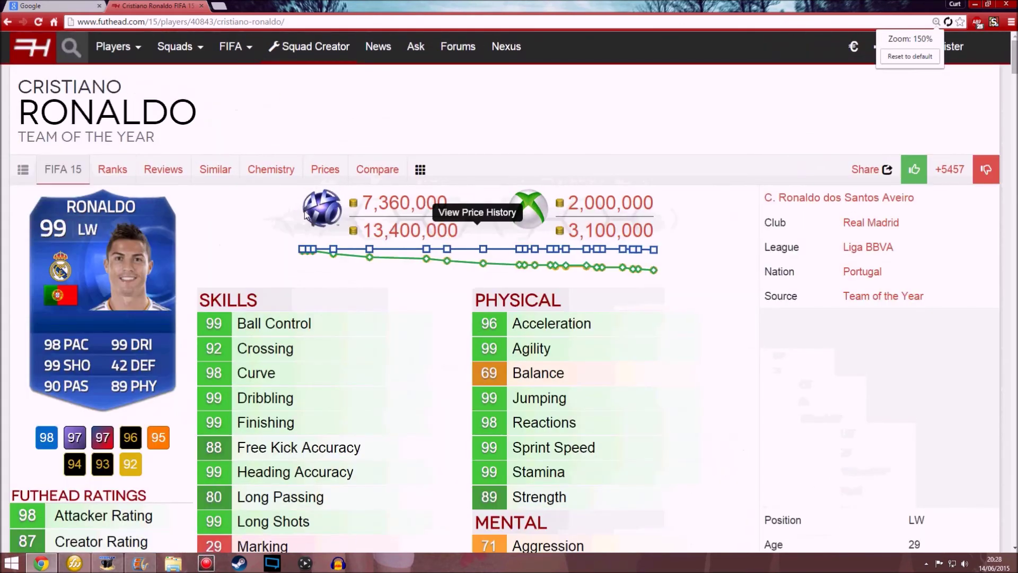
pyautogui.keyDown('ctrl'); pyautogui.scroll(1, 305, 211); pyautogui.keyUp('ctrl')
pyautogui.scroll(-2, 305, 211)
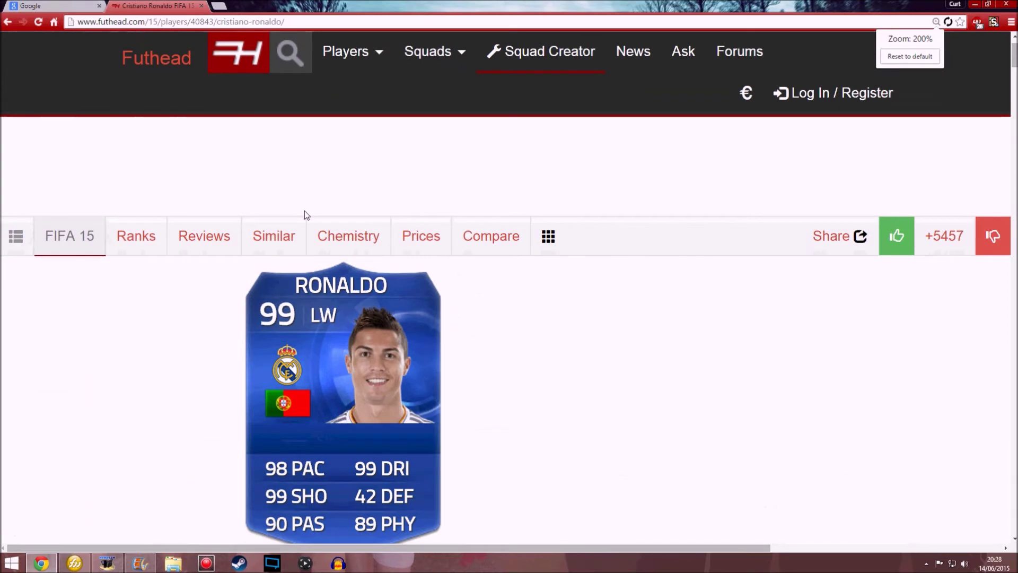
pyautogui.keyDown('ctrl'); pyautogui.scroll(1, 306, 215); pyautogui.keyUp('ctrl')
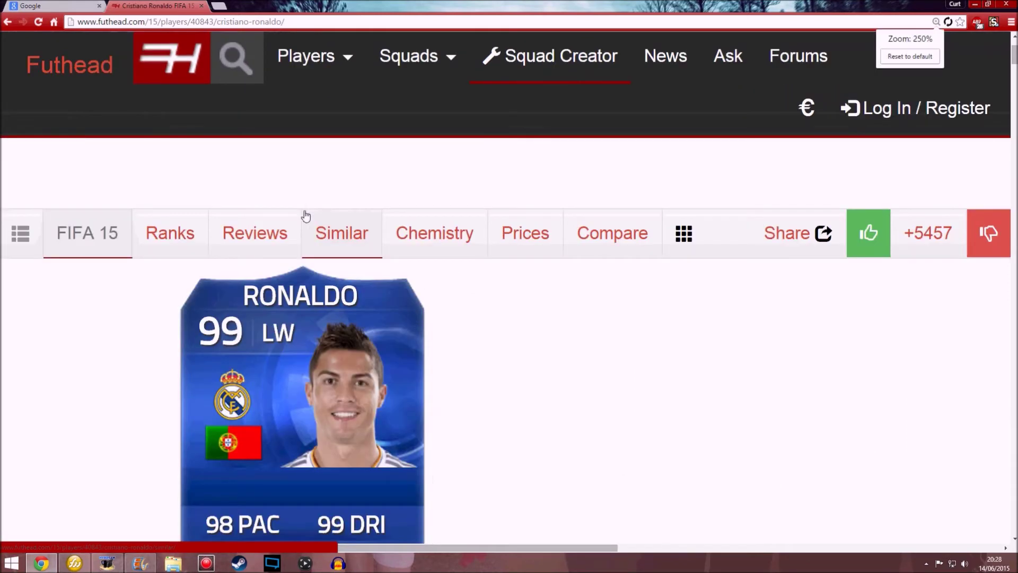
pyautogui.scroll(-2, 305, 214)
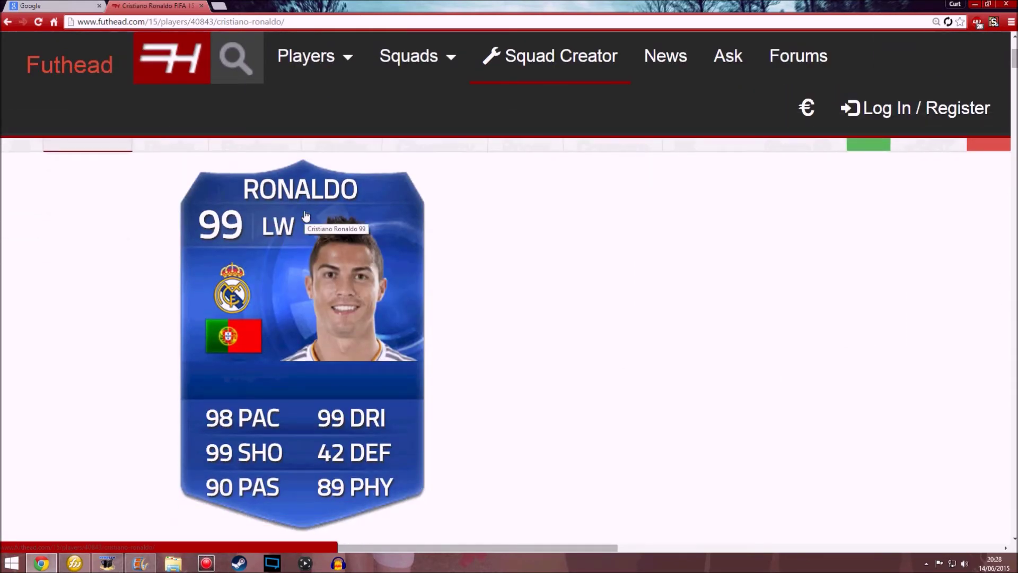
pyautogui.press('F11')
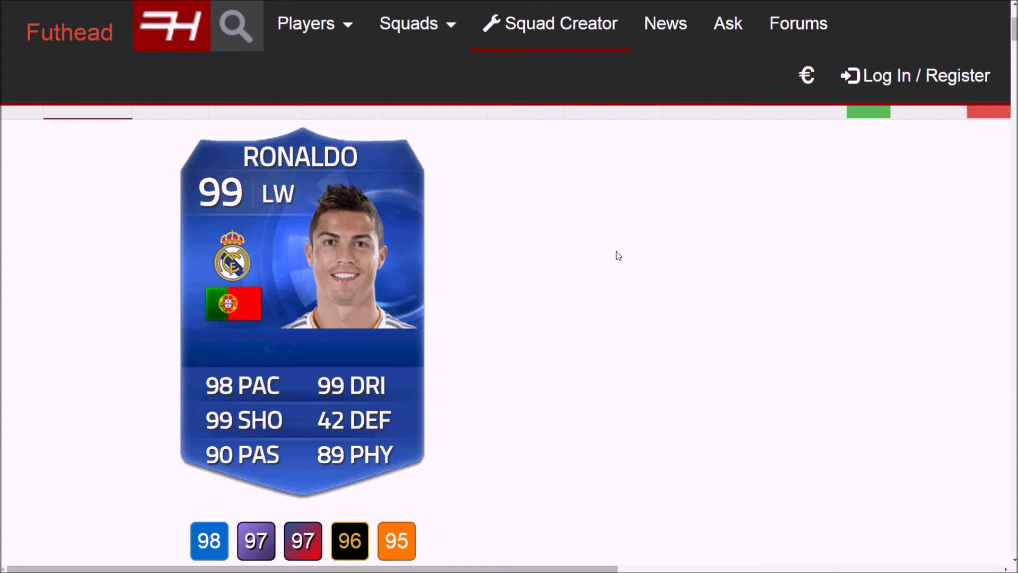
pyautogui.click(563, 48)
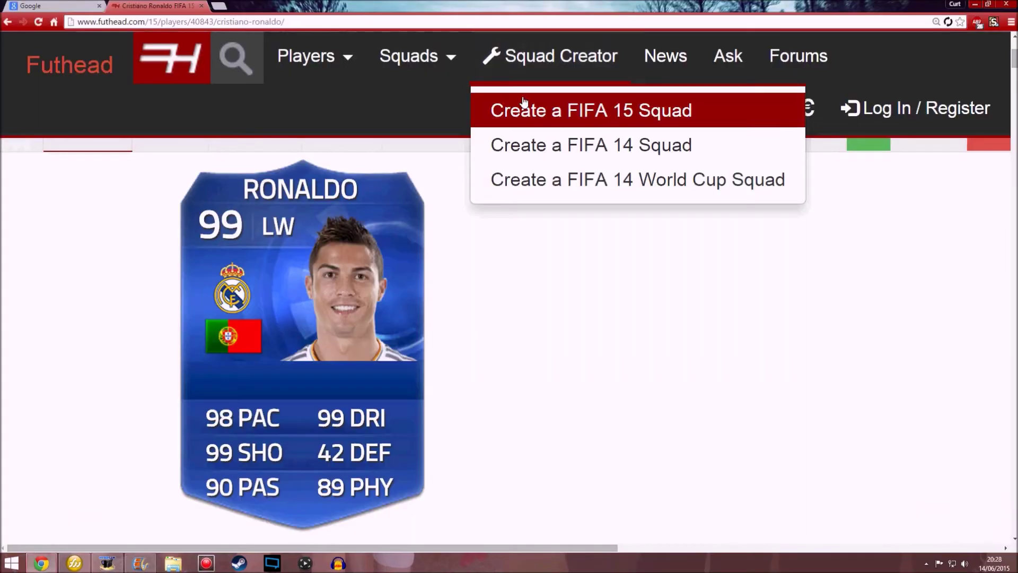
# Step: Switch to Fireworks, paste the screenshot over the thumbnail and delete its white background using the Magic Wand at tolerance 32
pyautogui.click(74, 562)
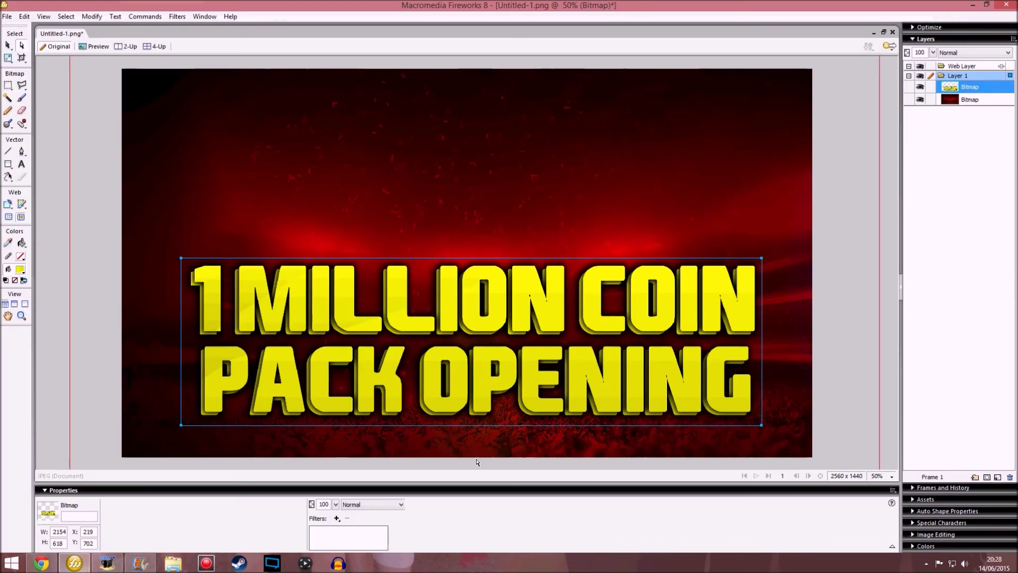
pyautogui.hotkey('ctrl', 'v')
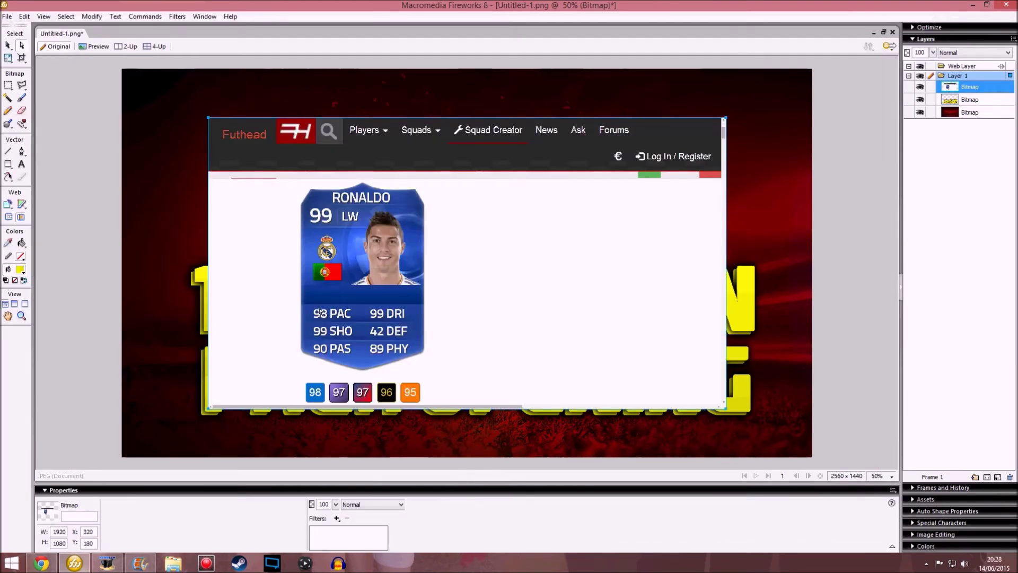
pyautogui.click(8, 98)
pyautogui.click(249, 225)
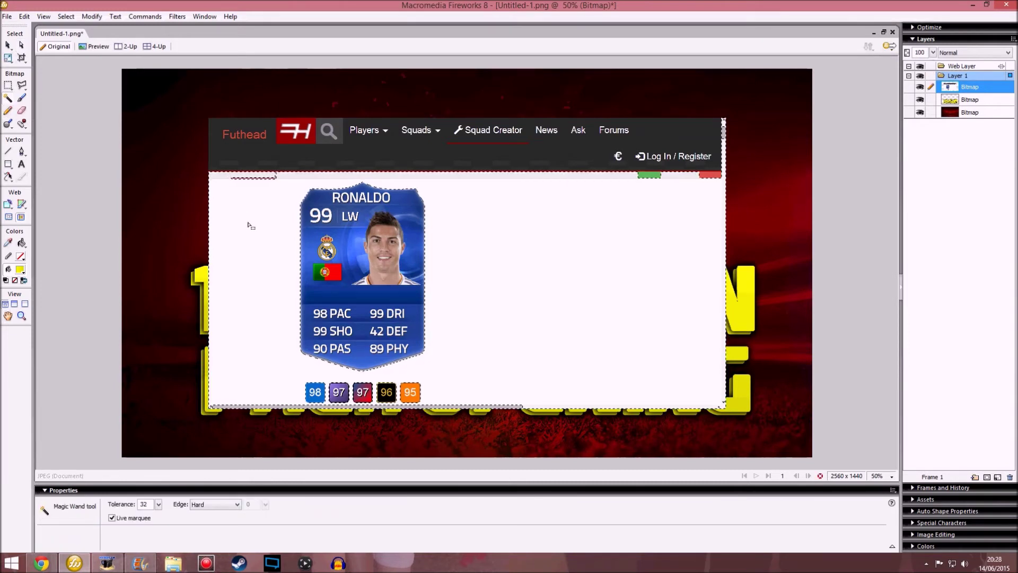
pyautogui.press('Delete')
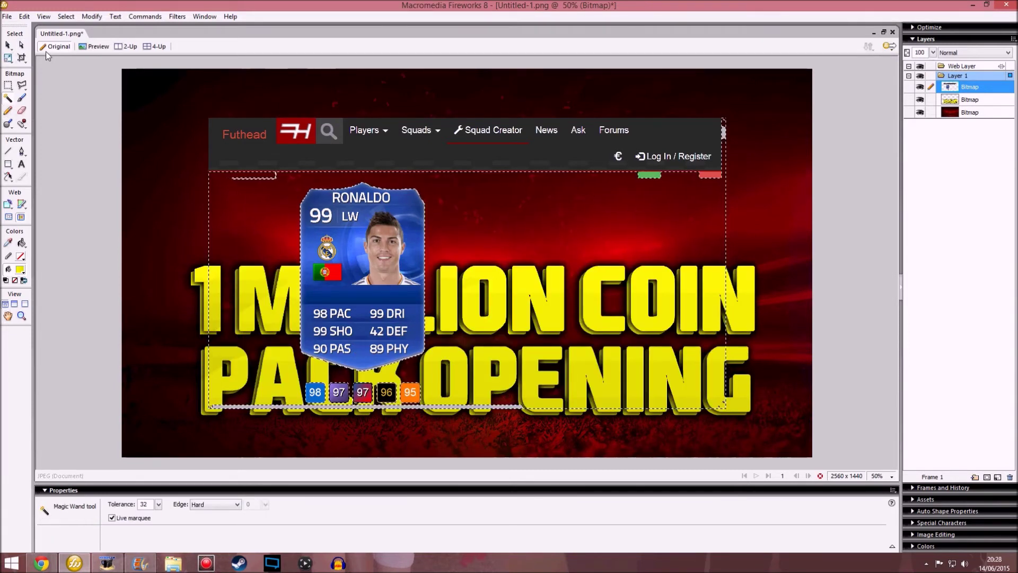
pyautogui.press('v')
pyautogui.hotkey('ctrl', 'd')
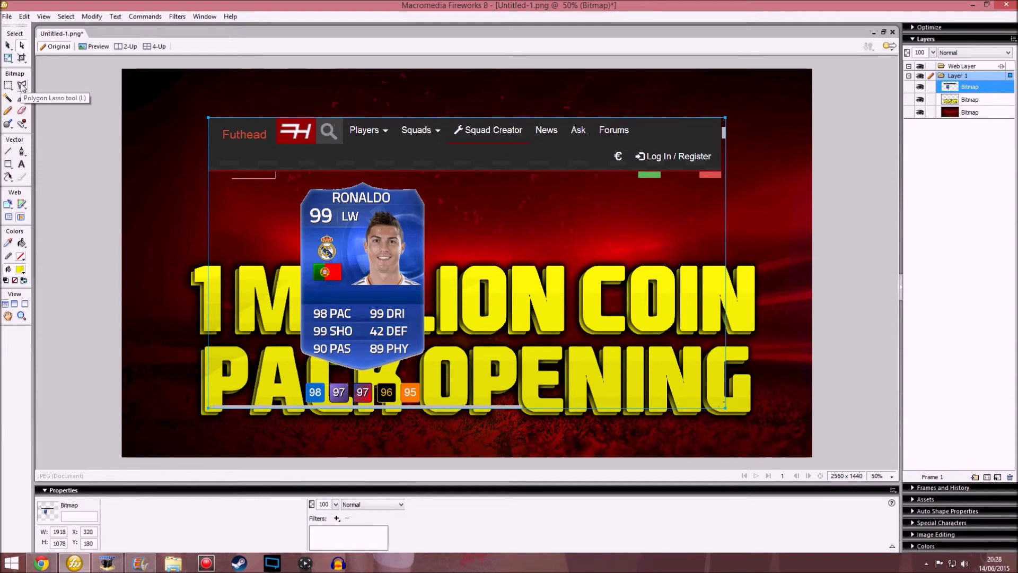
# Step: Outline the Ronaldo card with the Polygon Lasso, then copy the selection and paste it as its own bitmap
pyautogui.moveTo(21, 85)
pyautogui.mouseDown()
pyautogui.moveTo(41, 93)
pyautogui.moveTo(26, 90)
pyautogui.moveTo(42, 105)
pyautogui.mouseUp()
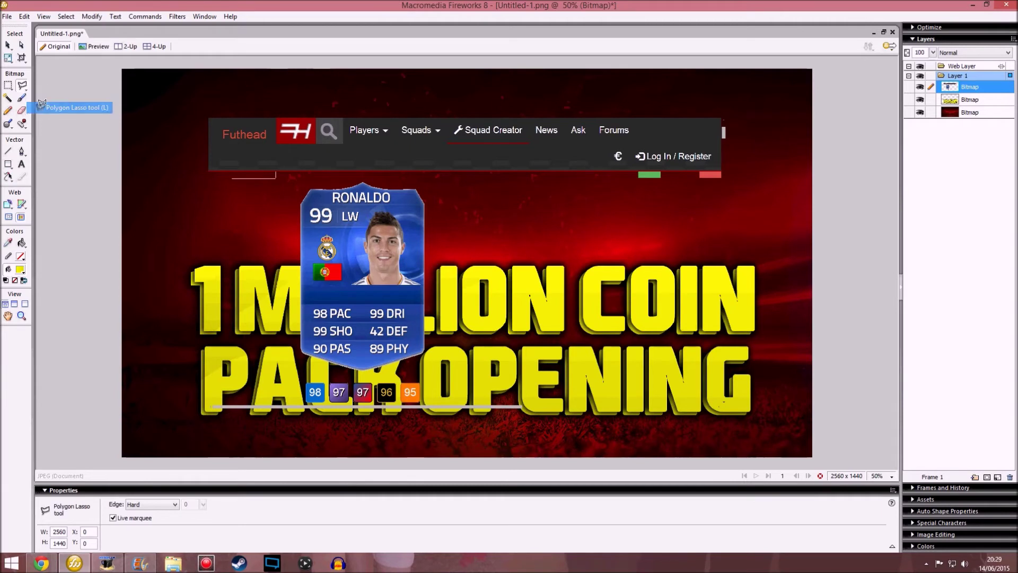
pyautogui.click(288, 192)
pyautogui.click(370, 175)
pyautogui.click(422, 181)
pyautogui.click(459, 216)
pyautogui.click(443, 366)
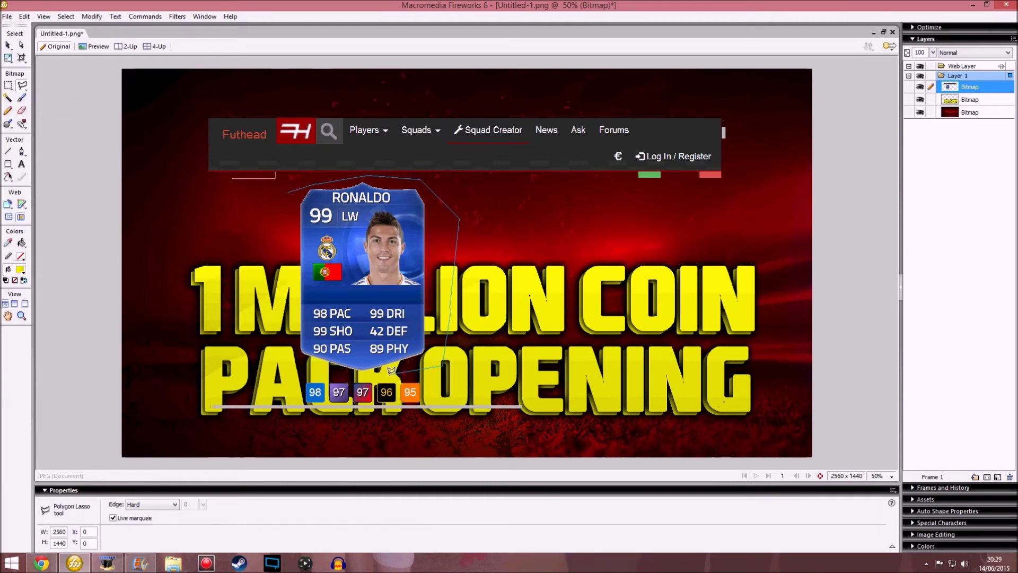
pyautogui.click(313, 367)
pyautogui.click(266, 297)
pyautogui.click(290, 191)
pyautogui.hotkey('ctrl', 'c')
pyautogui.hotkey('ctrl', 'v')
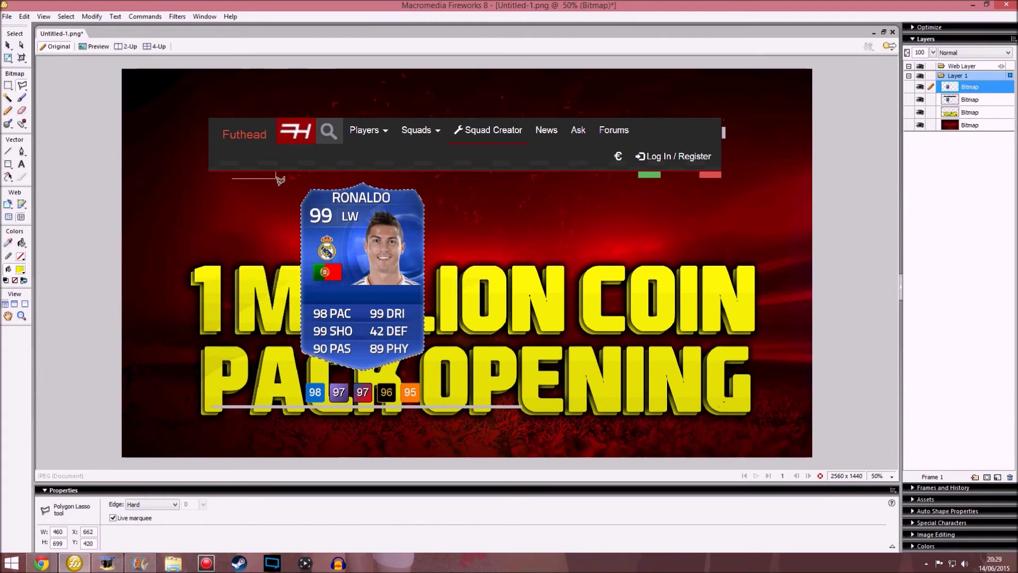
# Step: Delete the leftover web page screenshot bitmap and move the cut-out Ronaldo card to X 520, Y 311
pyautogui.press('v')
pyautogui.click(306, 141)
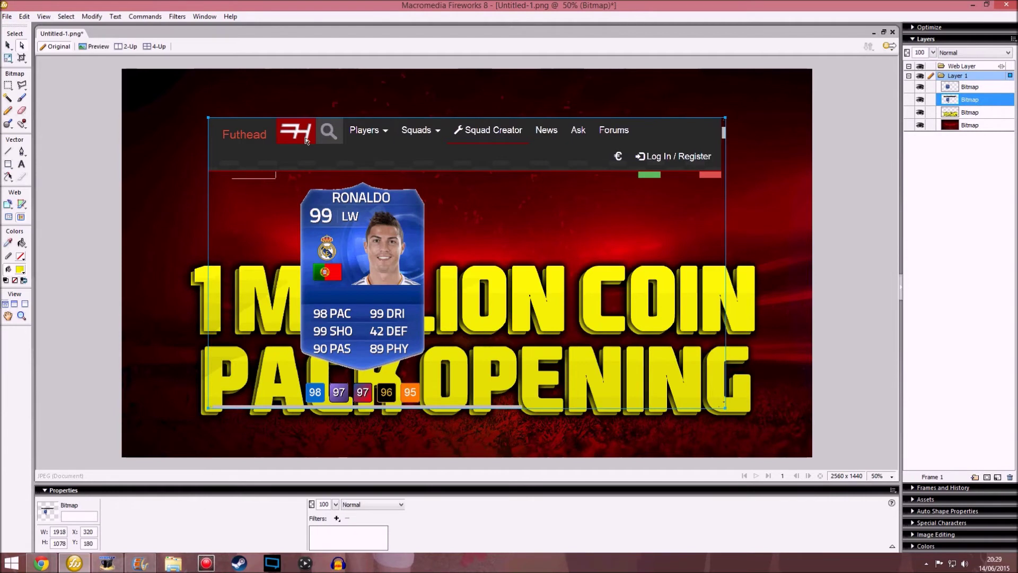
pyautogui.press('Delete')
pyautogui.moveTo(336, 236); pyautogui.dragTo(297, 206)
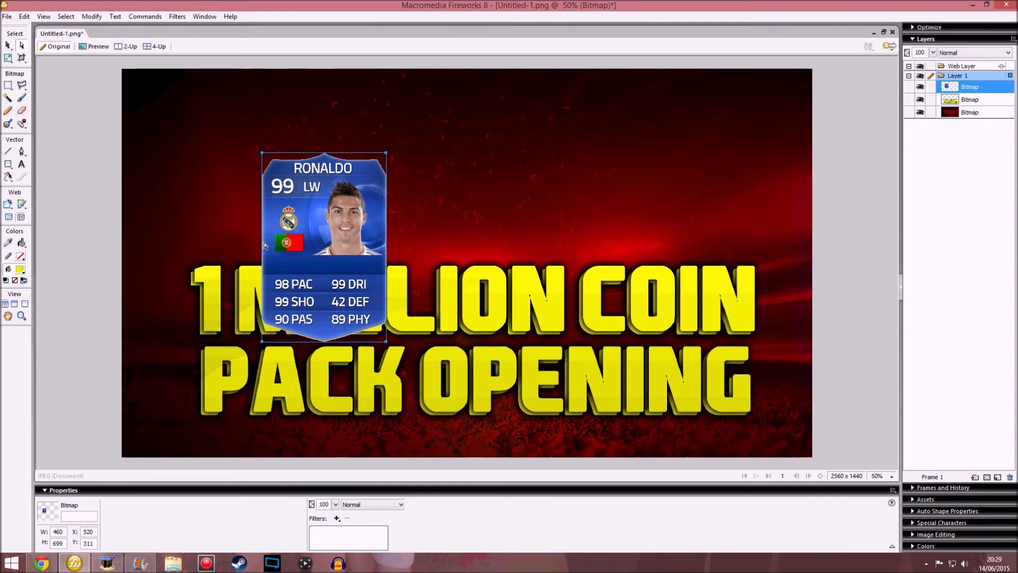
# Step: Select the thin light fringe around the card's edge with the Magic Wand at tolerance 32 and remove it
pyautogui.hotkey('ctrl', '=')
pyautogui.hotkey('ctrl', '=')
pyautogui.hotkey('ctrl', '=')
pyautogui.scroll(-5, 264, 246)
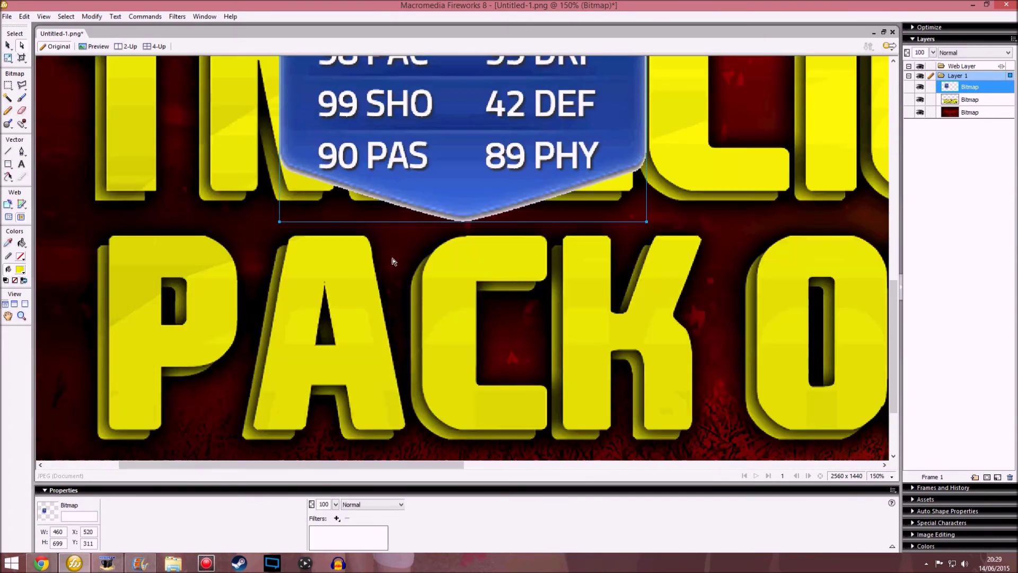
pyautogui.click(8, 97)
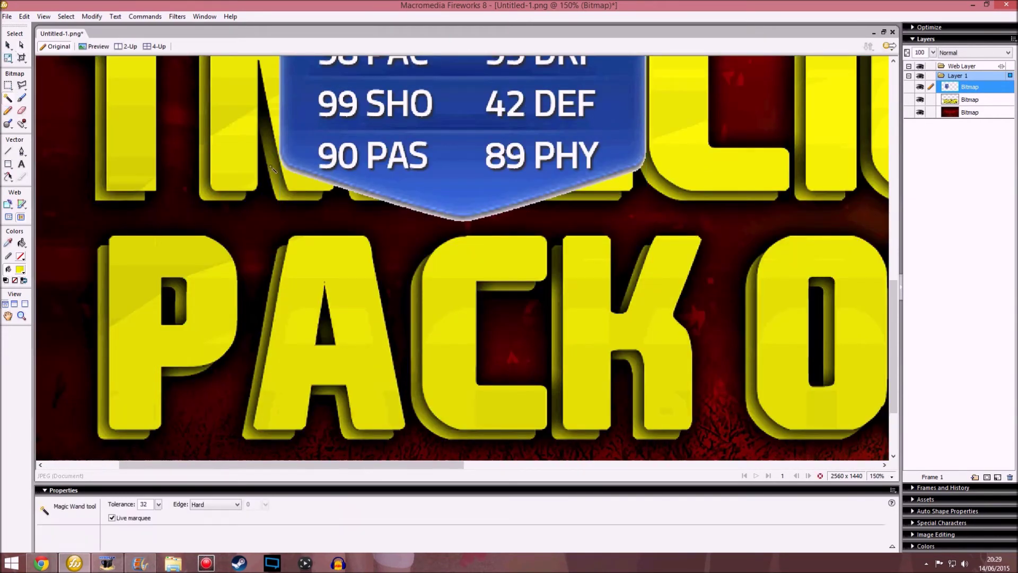
pyautogui.click(386, 203)
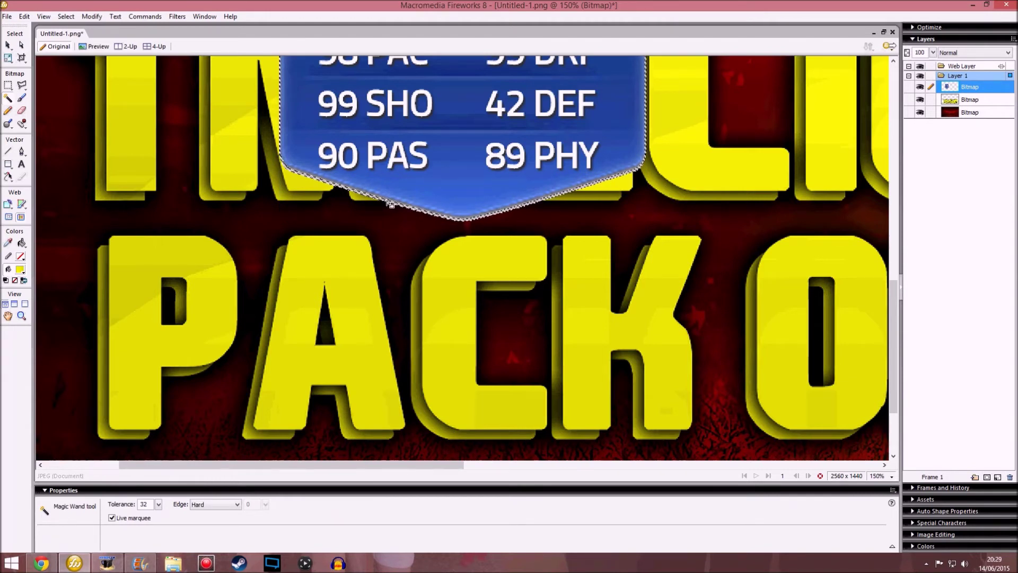
pyautogui.click(22, 45)
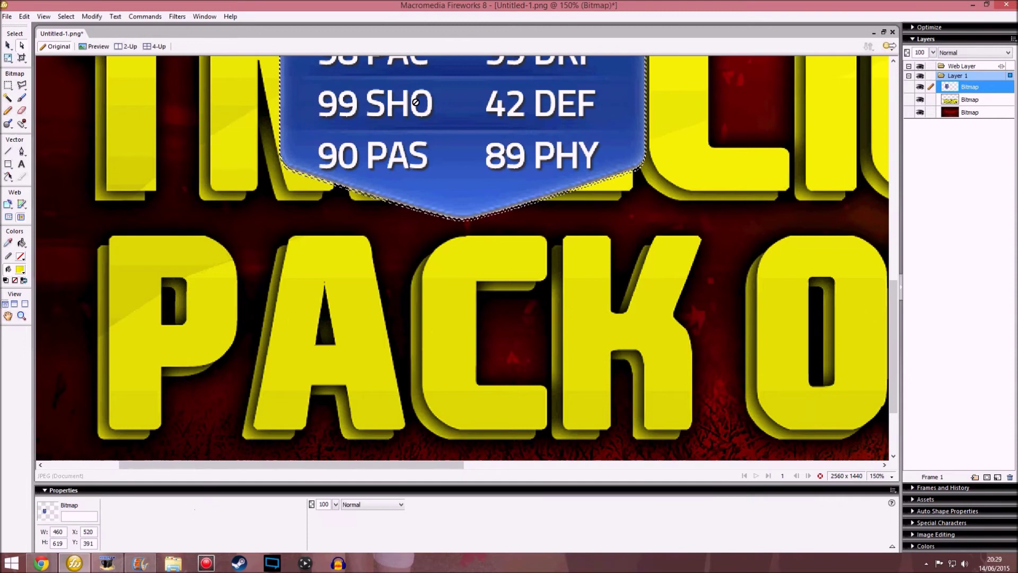
pyautogui.hotkey('ctrl', '-')
pyautogui.hotkey('ctrl', '-')
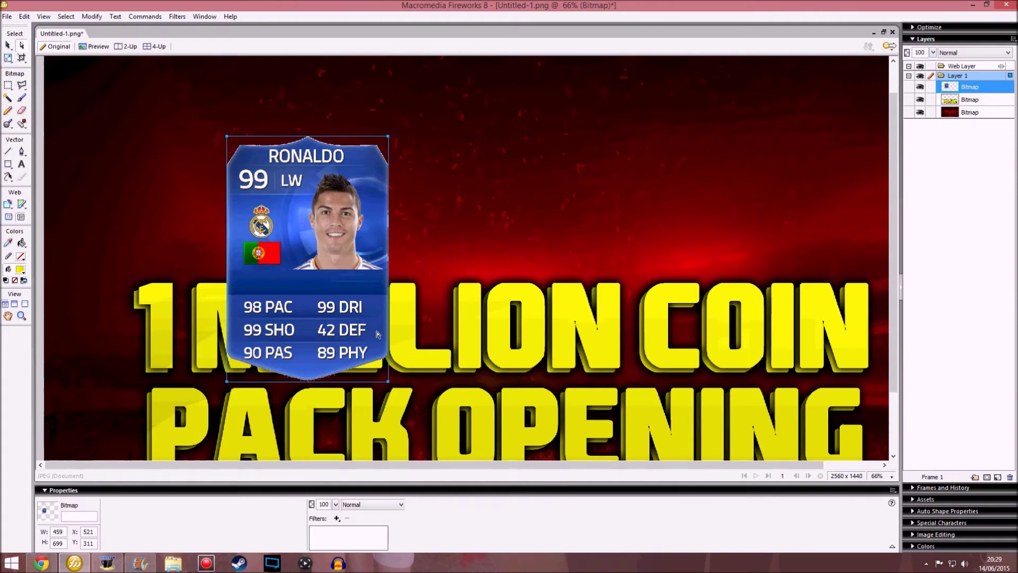
# Step: Add a black Inner Glow at 100% opacity to the Ronaldo card and move the card to X 548, Y 224
pyautogui.click(337, 518)
pyautogui.moveTo(402, 471)
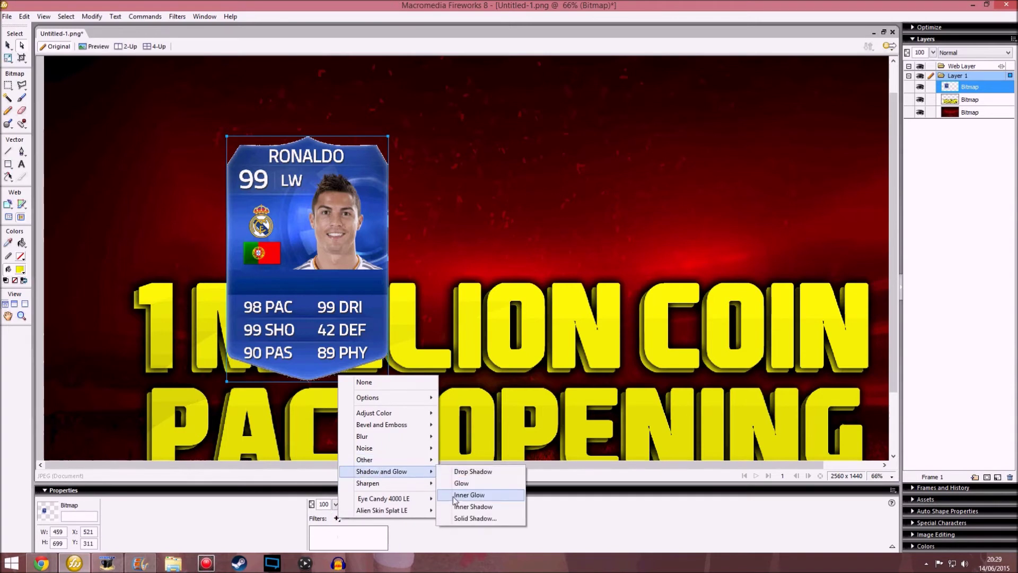
pyautogui.click(452, 494)
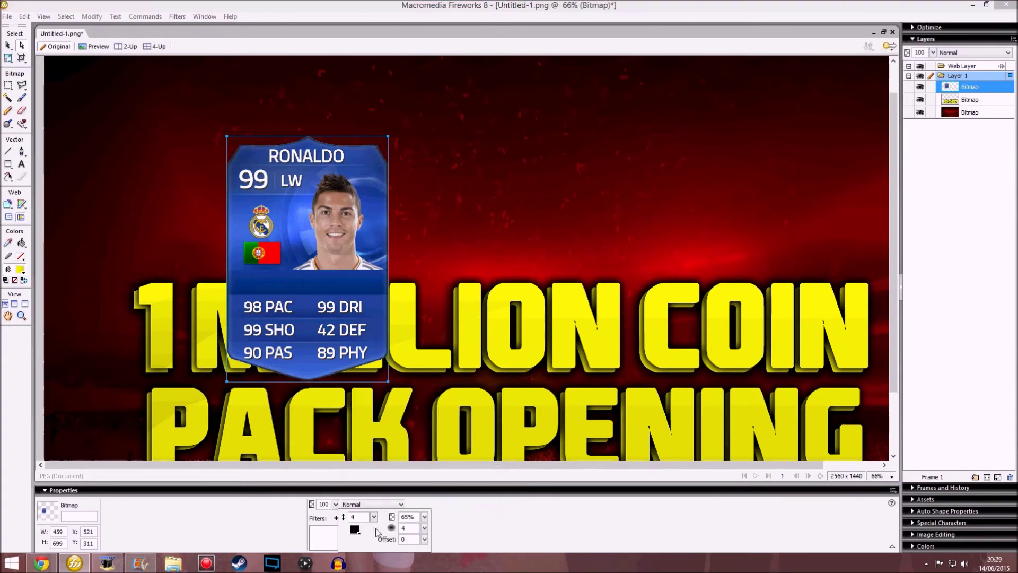
pyautogui.moveTo(424, 516); pyautogui.dragTo(427, 382)
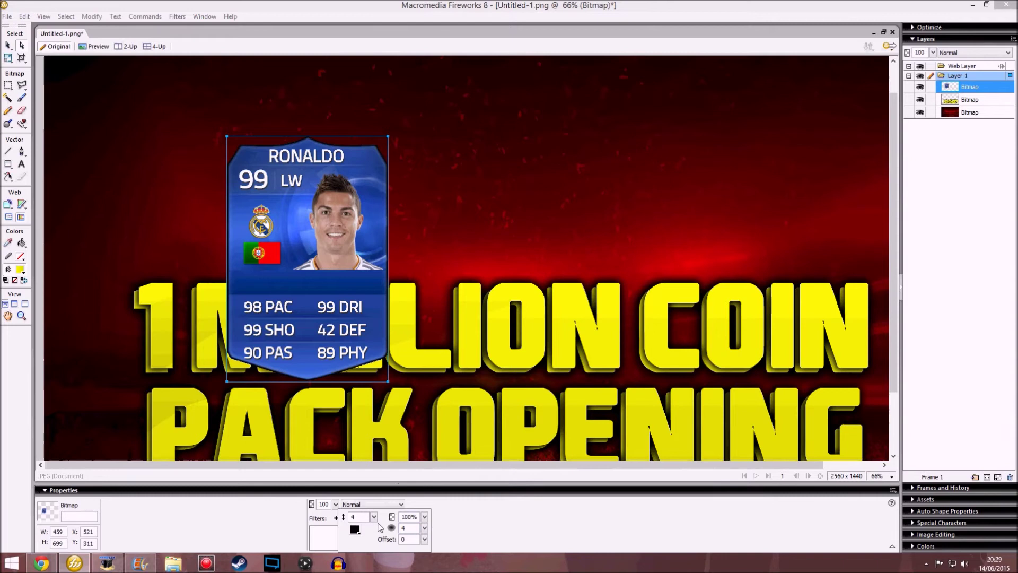
pyautogui.click(323, 257)
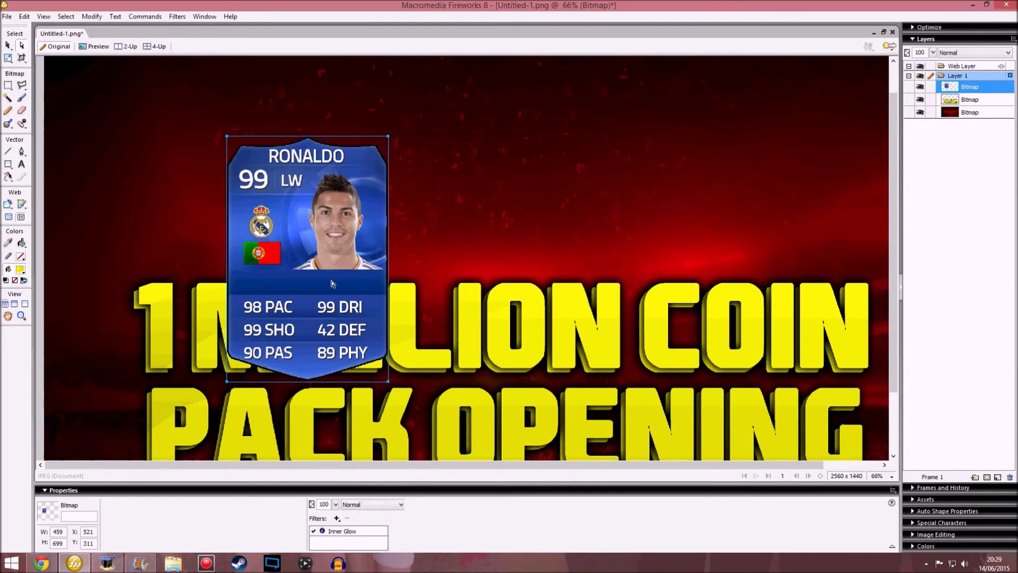
pyautogui.moveTo(325, 236); pyautogui.dragTo(335, 206)
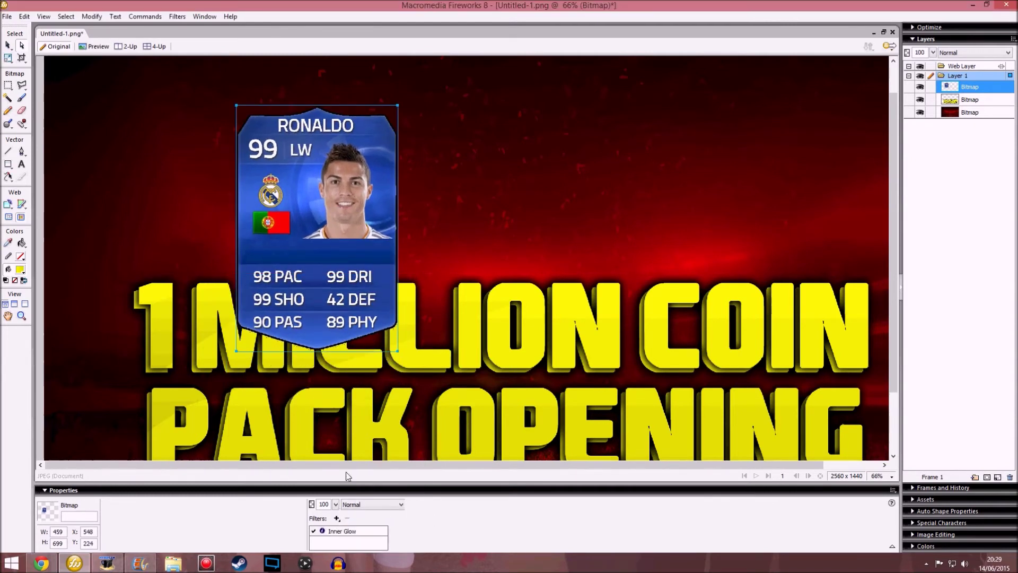
# Step: Change the card's inner glow to the yellow sampled from the title and set its softness to 20
pyautogui.doubleClick(341, 531)
pyautogui.click(334, 529)
pyautogui.click(206, 341)
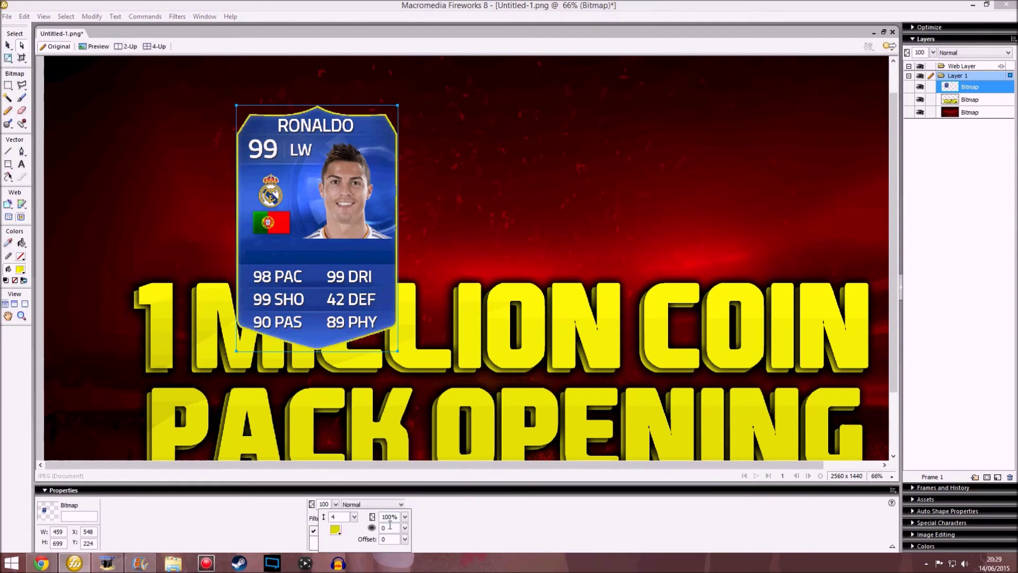
pyautogui.write('20')
pyautogui.press('Return')
pyautogui.click(335, 534)
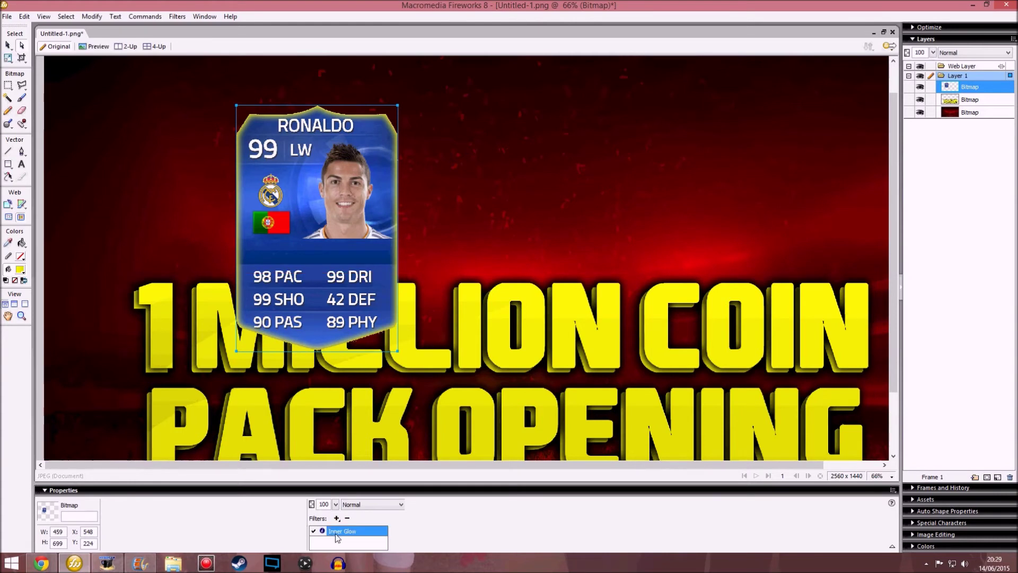
# Step: Set the Ronaldo card's inner glow colour to black
pyautogui.doubleClick(336, 535)
pyautogui.click(334, 528)
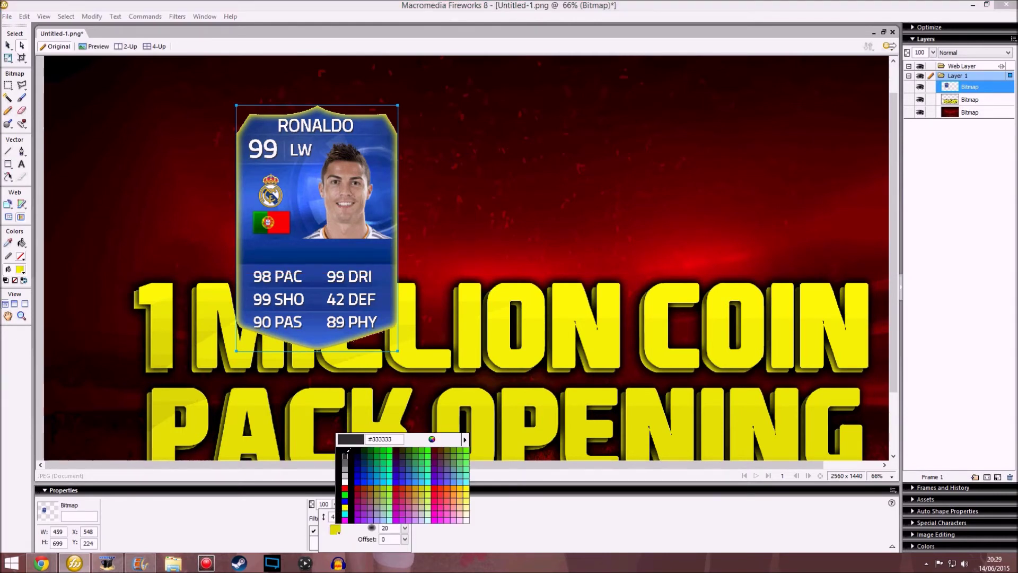
pyautogui.click(345, 455)
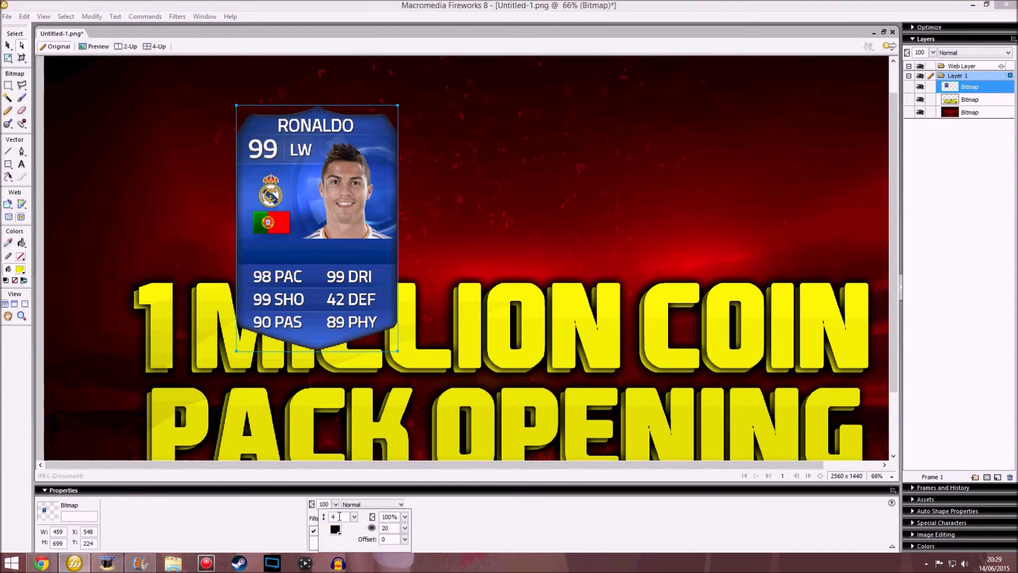
pyautogui.click(282, 247)
# Step: Move the Ronaldo card to X 574, Y 217 and flatten its inner glow into the bitmap
pyautogui.moveTo(281, 247)
pyautogui.mouseDown()
pyautogui.moveTo(297, 284)
pyautogui.moveTo(298, 212)
pyautogui.moveTo(291, 244)
pyautogui.mouseUp()
pyautogui.rightClick(319, 212)
pyautogui.click(395, 458)
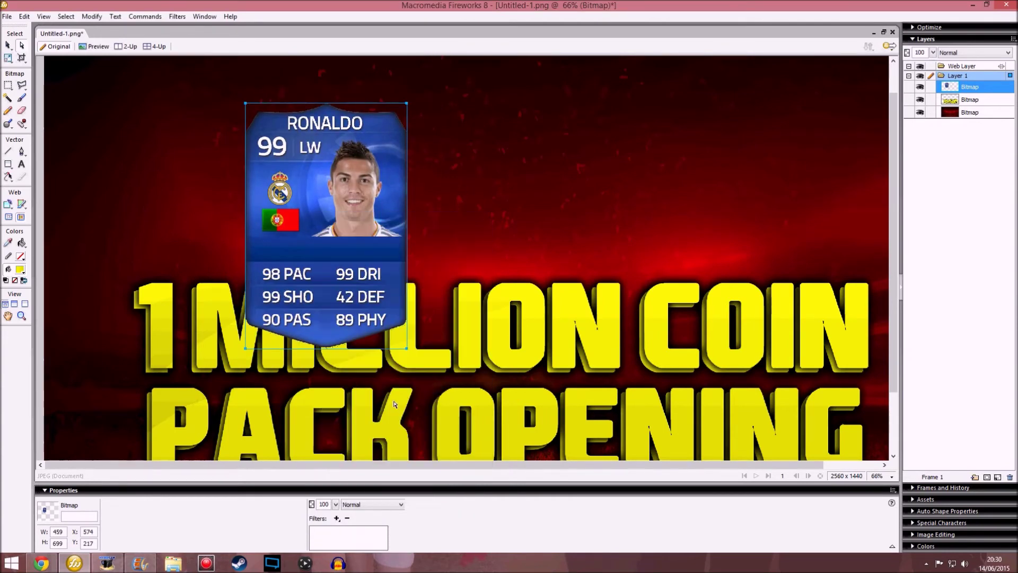
# Step: Move the Ronaldo card to the horizontal centre of the thumbnail and place it behind the title in the layer order
pyautogui.hotkey('ctrl', '-')
pyautogui.hotkey('ctrl', '-')
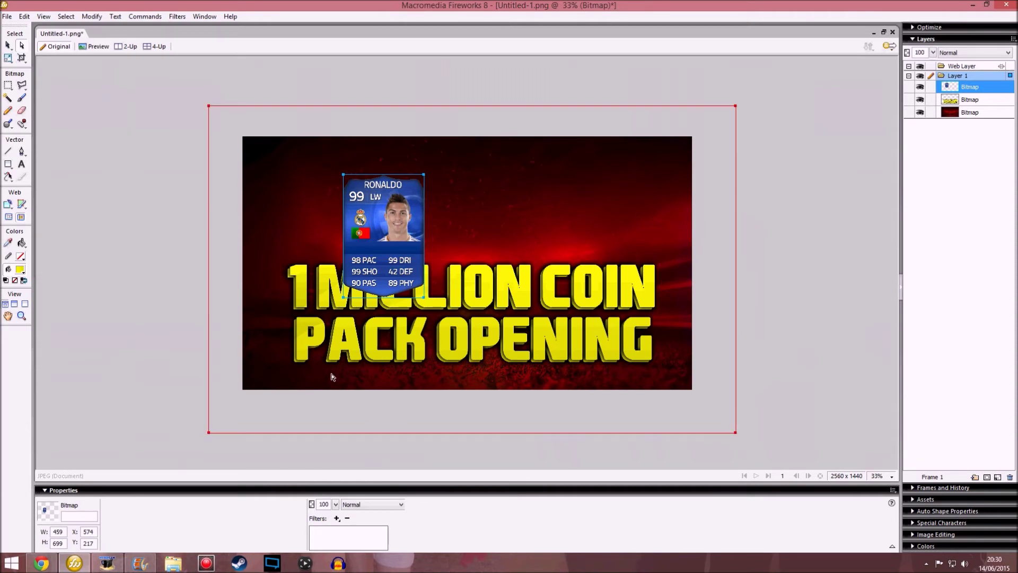
pyautogui.hotkey('ctrl', 'alt', '0')
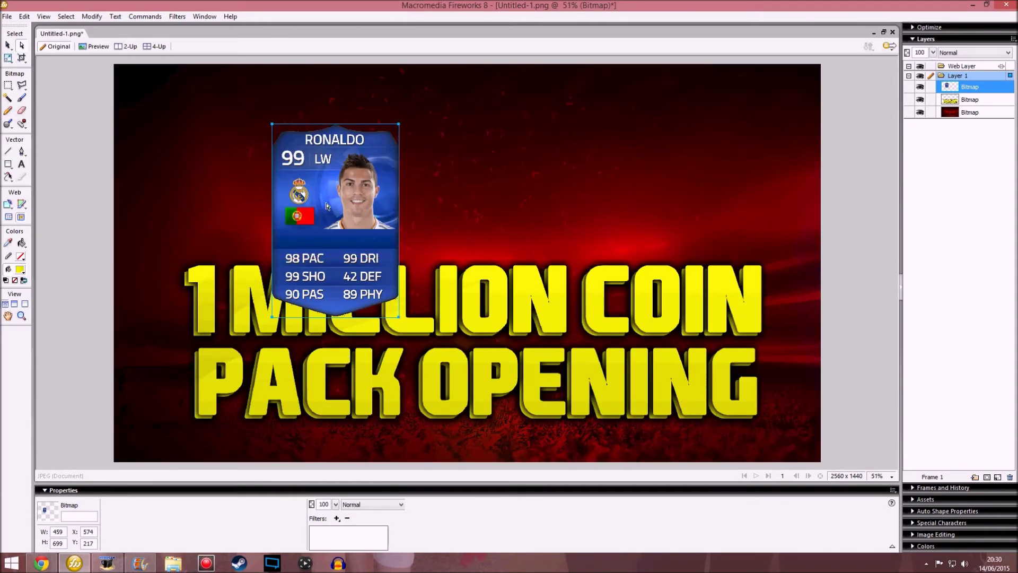
pyautogui.moveTo(326, 206); pyautogui.dragTo(463, 200)
pyautogui.moveTo(952, 91); pyautogui.dragTo(952, 105)
# Step: Enlarge the Ronaldo card to about 710 by 1081 px with the Scale tool and reposition it above centre
pyautogui.moveTo(472, 255); pyautogui.dragTo(455, 340)
pyautogui.click(10, 59)
pyautogui.moveTo(519, 202); pyautogui.dragTo(626, 125)
pyautogui.moveTo(469, 150); pyautogui.dragTo(412, 130)
# Step: Move the title down to X 212, Y 860 and lower the Ronaldo card to X 955, Y 119
pyautogui.click(8, 45)
pyautogui.click(452, 293)
pyautogui.moveTo(452, 292); pyautogui.dragTo(451, 332)
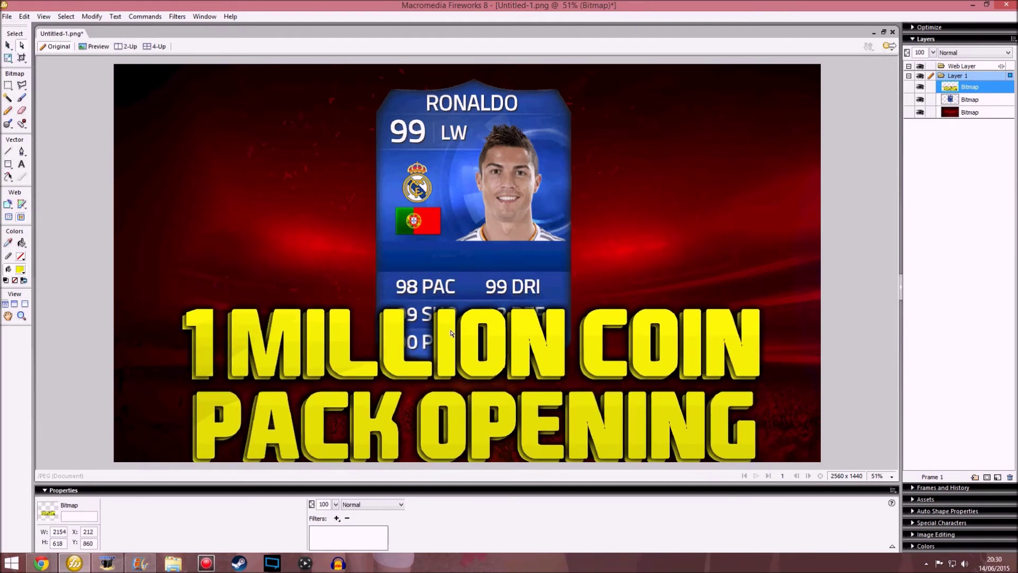
pyautogui.moveTo(487, 259); pyautogui.dragTo(489, 278)
# Step: Add a black Glow with width 10 and 100% opacity to the Ronaldo card
pyautogui.click(336, 518)
pyautogui.moveTo(375, 472)
pyautogui.click(446, 482)
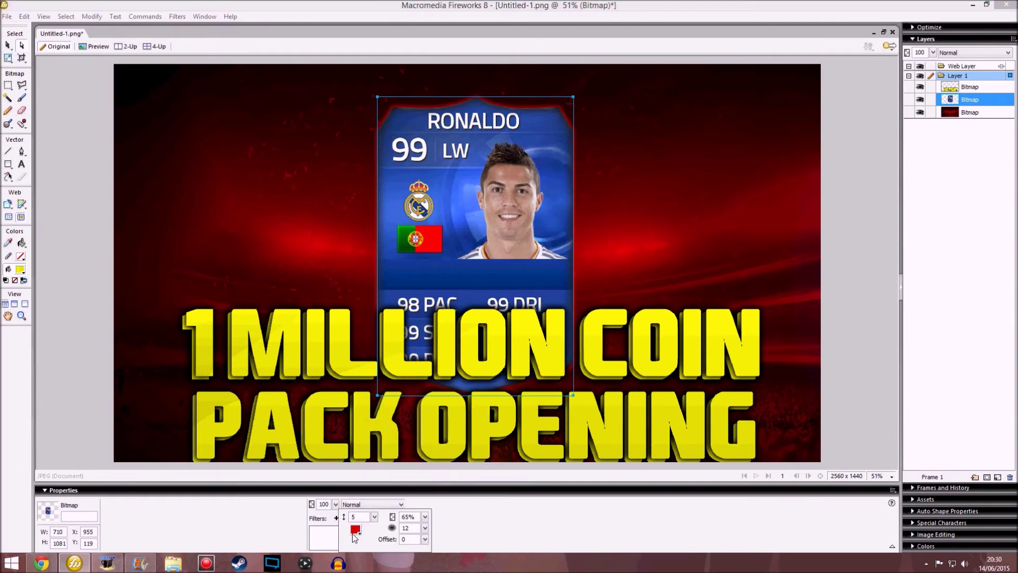
pyautogui.click(355, 529)
pyautogui.click(365, 449)
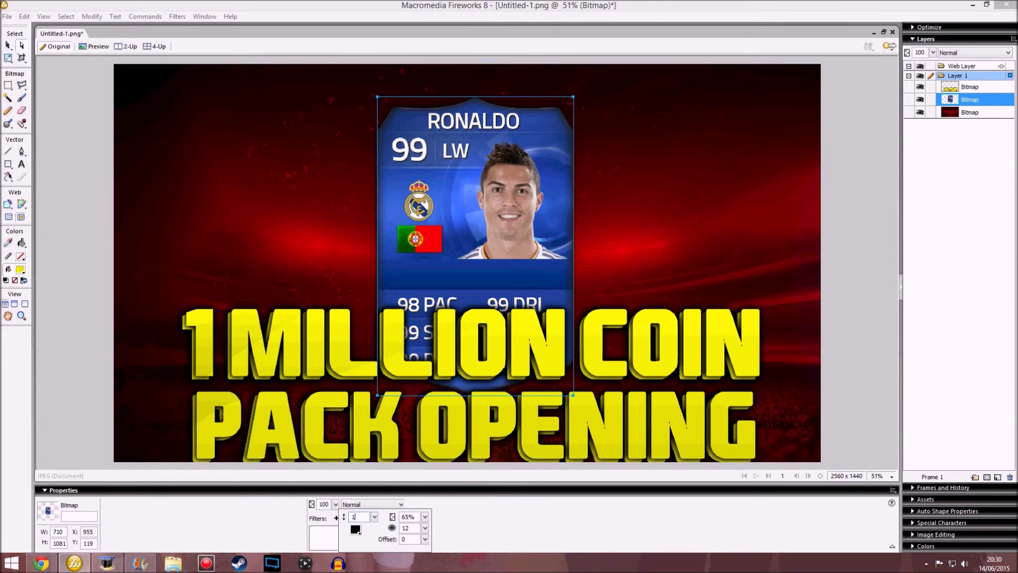
pyautogui.moveTo(425, 516); pyautogui.dragTo(426, 438)
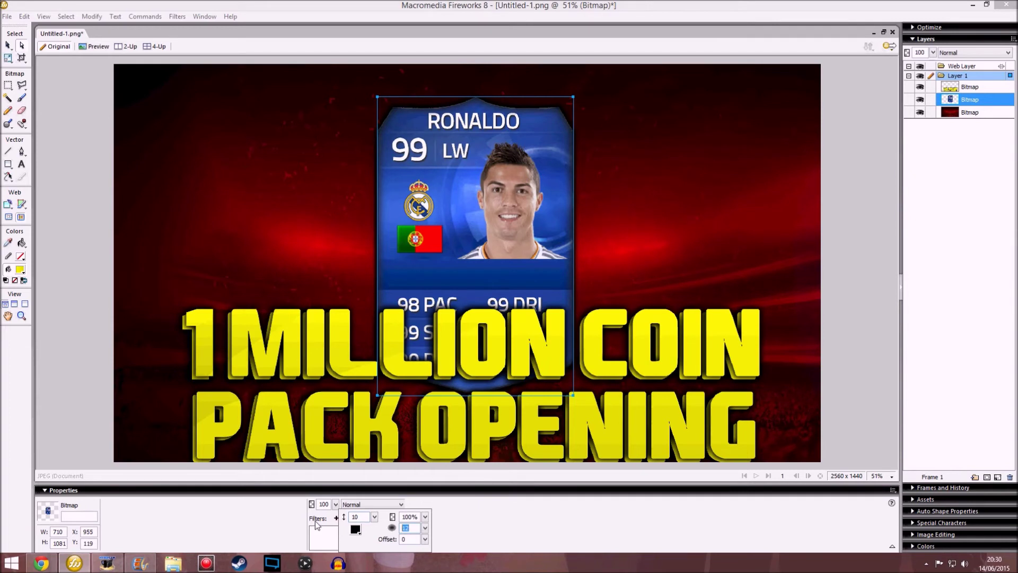
pyautogui.press('Return')
# Step: Nudge the Ronaldo card to X 951, Y 118 and flatten its outer glow into the bitmap
pyautogui.moveTo(475, 229); pyautogui.dragTo(477, 229)
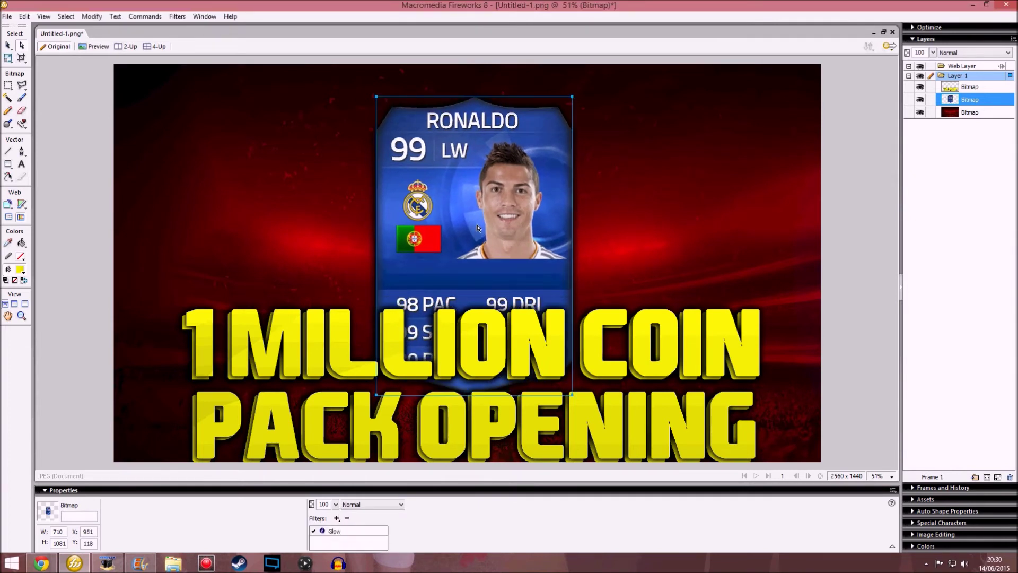
pyautogui.rightClick(477, 221)
pyautogui.click(533, 464)
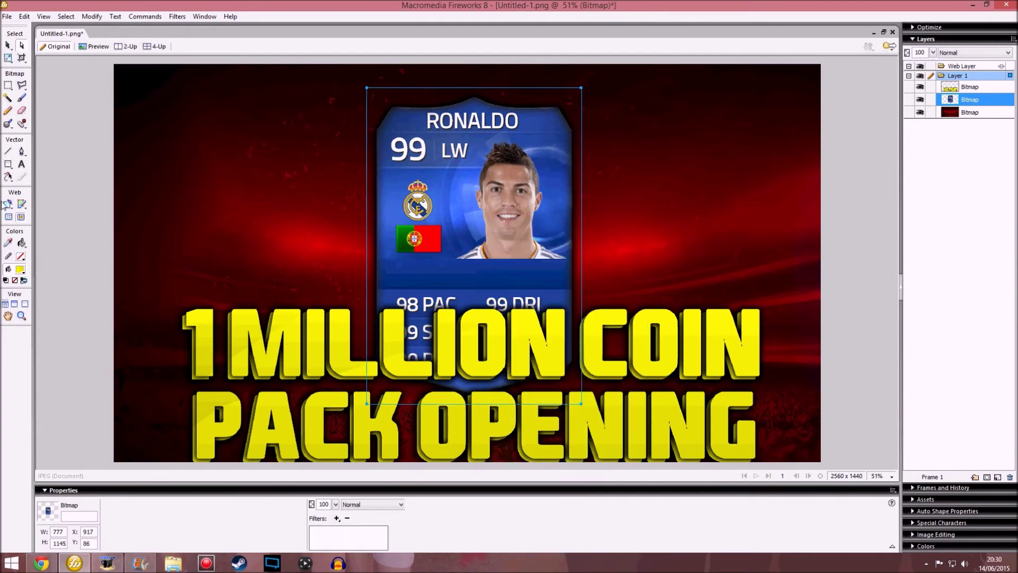
# Step: Switch to Chrome, search Futhead for messi and open the 98-rated Lionel Messi CF player page
pyautogui.click(41, 563)
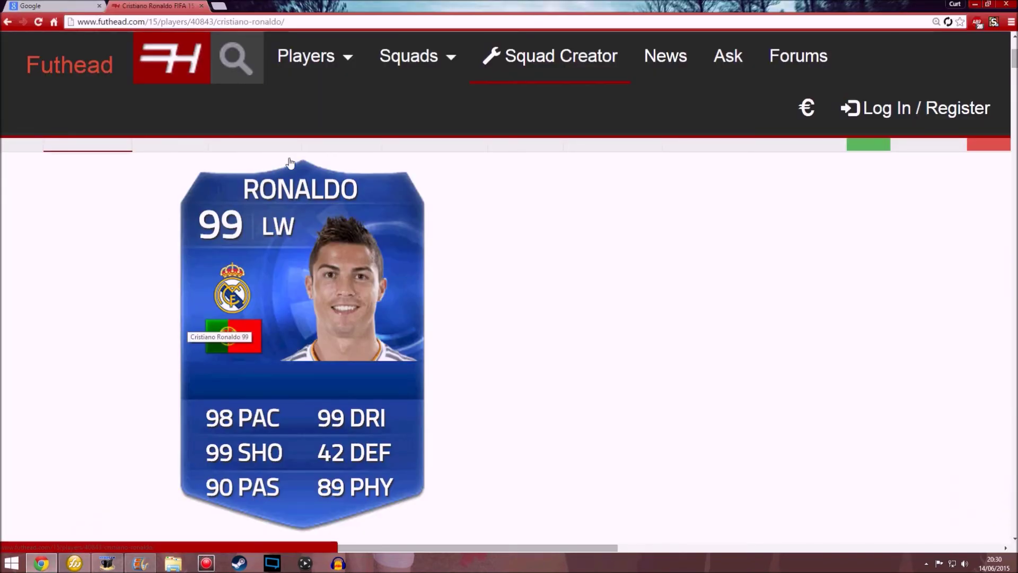
pyautogui.click(236, 57)
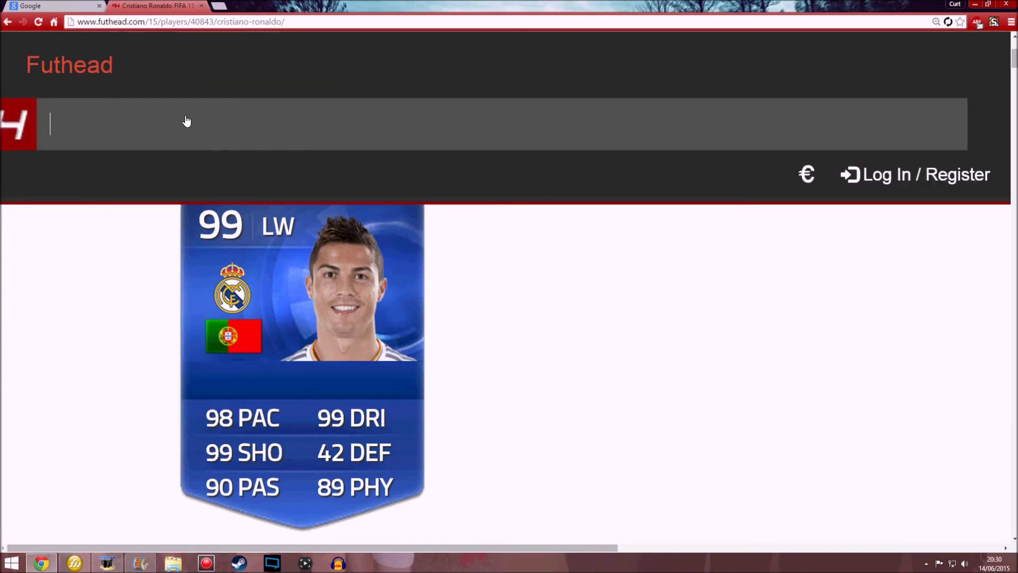
pyautogui.write('messi')
pyautogui.click(235, 183)
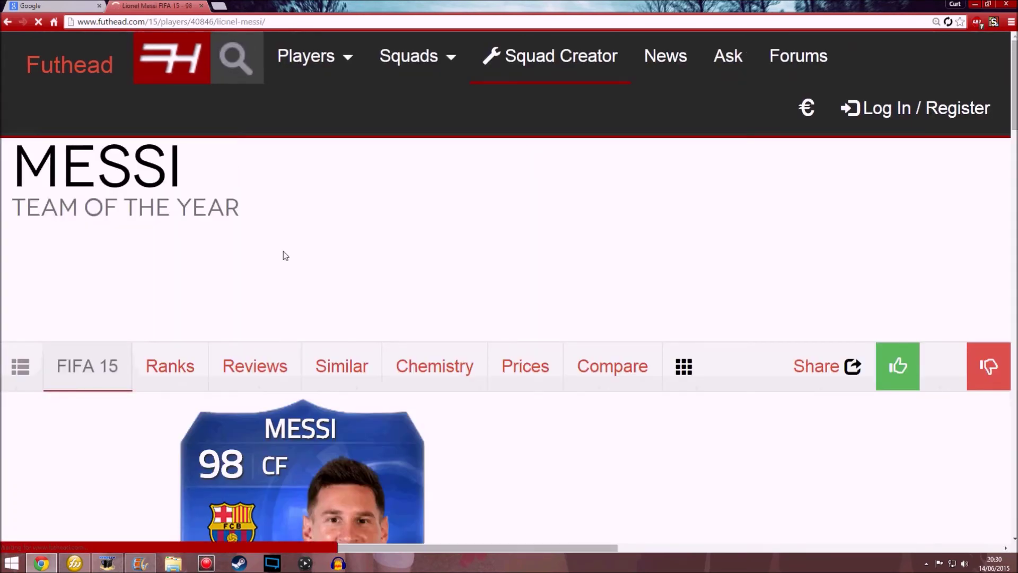
# Step: Show the whole Messi card in full-screen view for a screenshot, leave full screen and switch back to Fireworks
pyautogui.scroll(-4, 286, 255)
pyautogui.moveTo(254, 159)
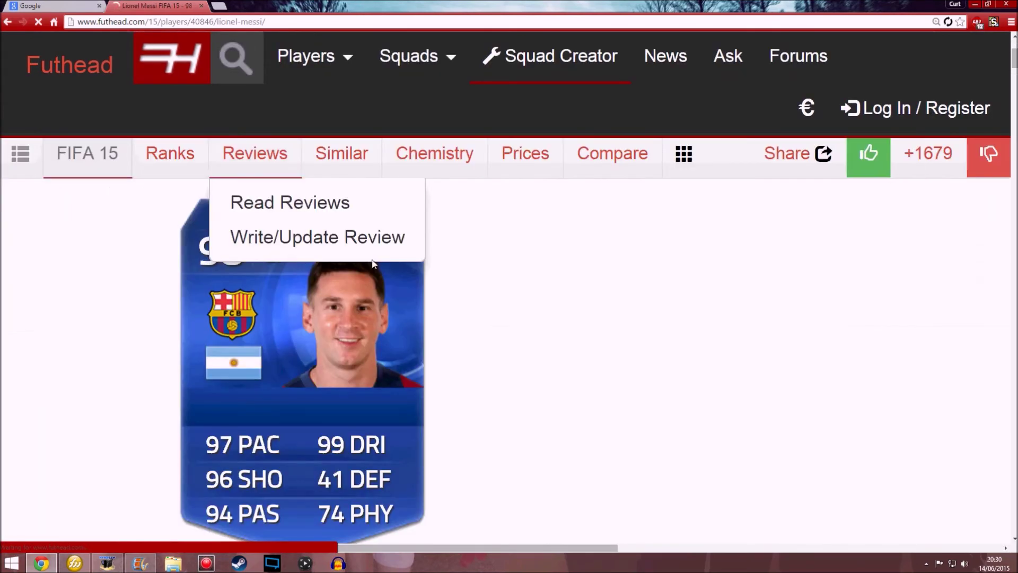
pyautogui.scroll(-2, 500, 245)
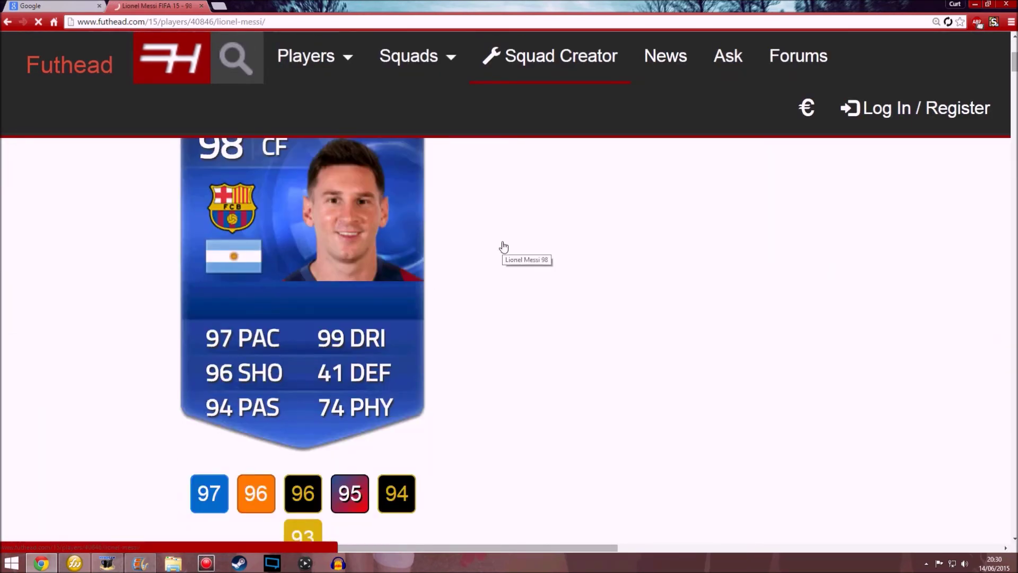
pyautogui.press('F11')
pyautogui.scroll(2, 498, 245)
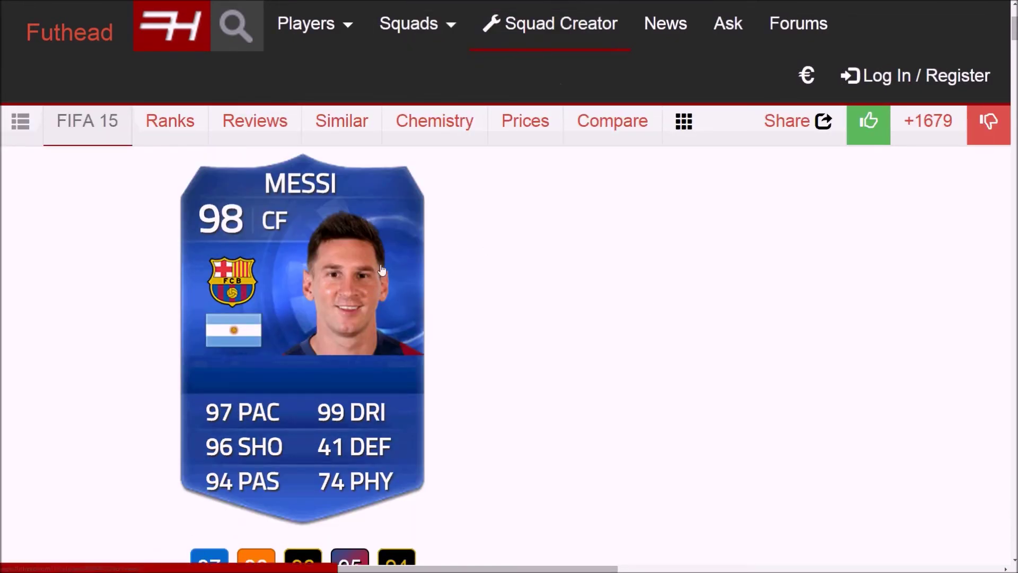
pyautogui.press('F11')
pyautogui.moveTo(534, 70)
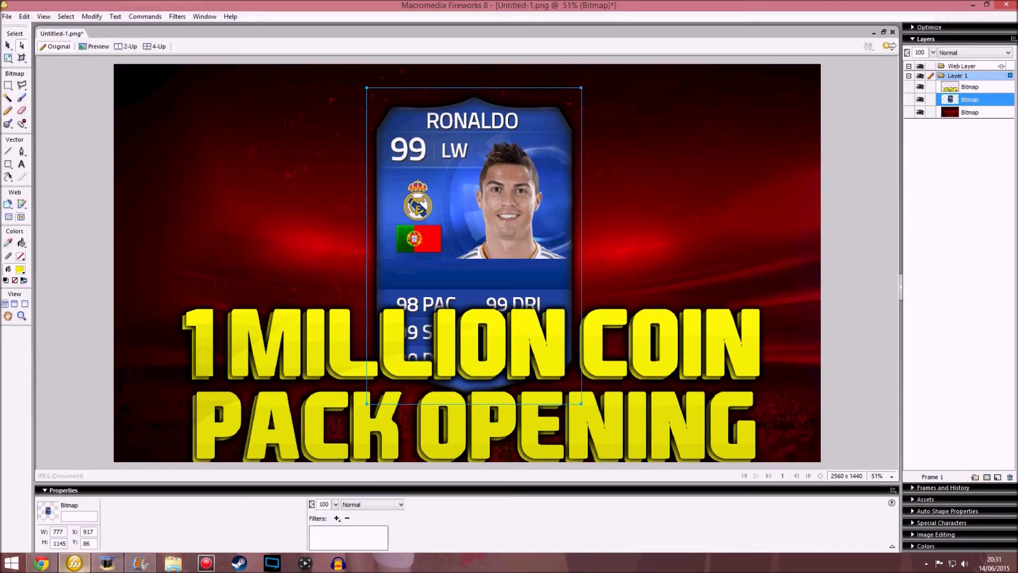
# Step: Paste the Messi page screenshot and delete its white background with the Magic Wand
pyautogui.hotkey('ctrl', 'v')
pyautogui.click(23, 97)
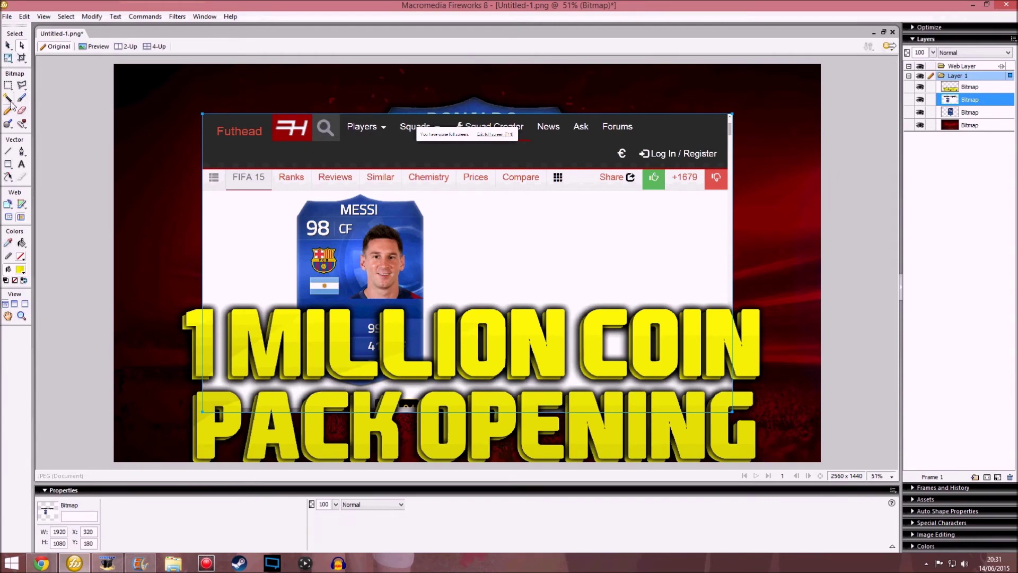
pyautogui.click(287, 243)
pyautogui.press('Delete')
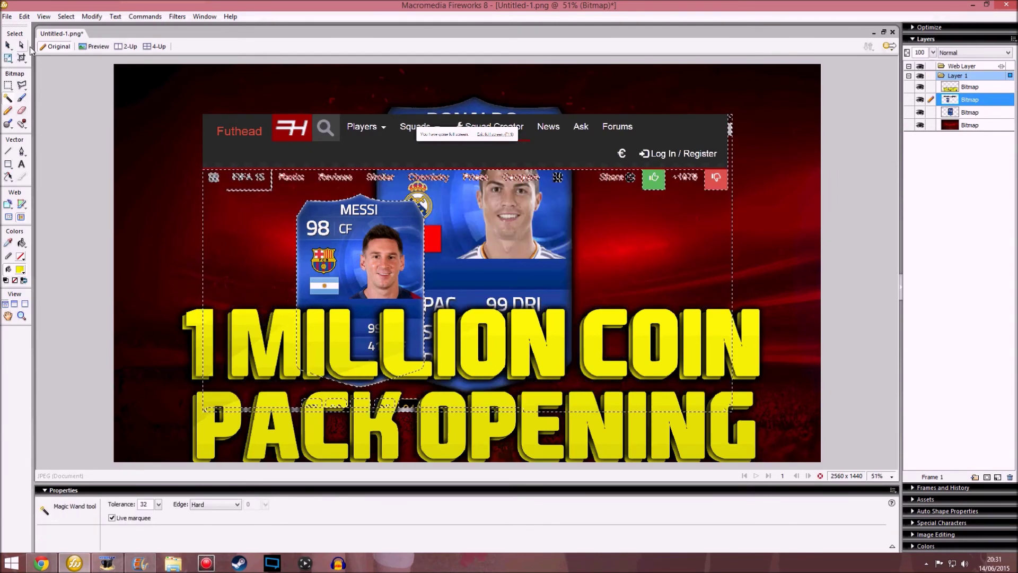
# Step: Bring the Messi screenshot above the title in the layer order and move it to X 204, Y 43
pyautogui.press('v')
pyautogui.click(299, 262)
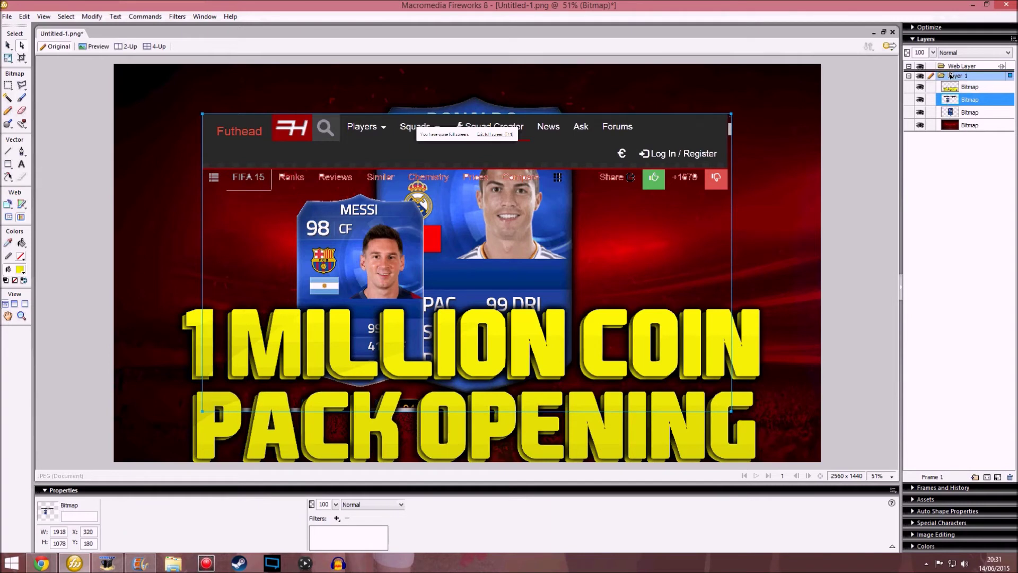
pyautogui.moveTo(953, 99); pyautogui.dragTo(936, 83)
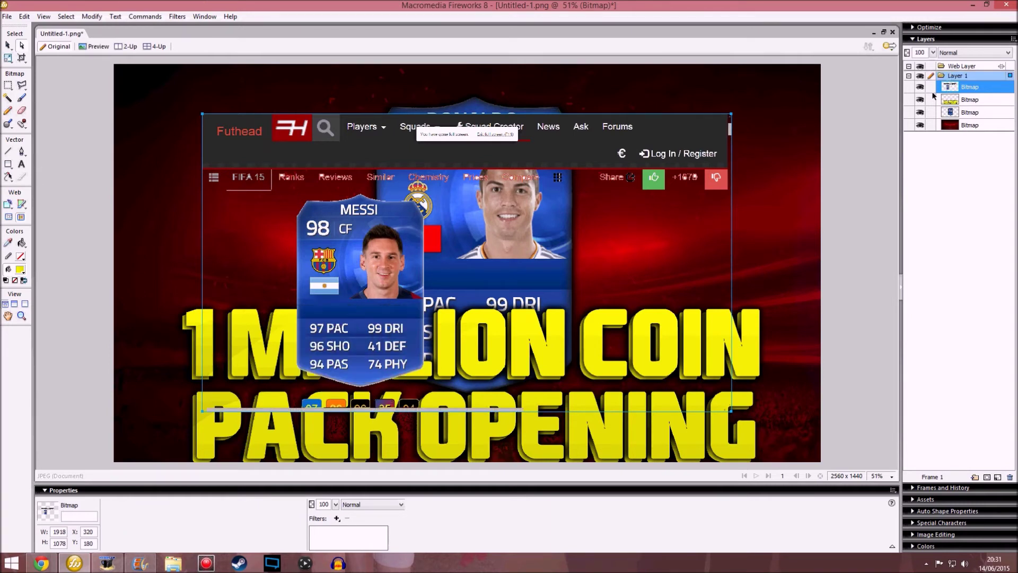
pyautogui.moveTo(404, 250); pyautogui.dragTo(371, 212)
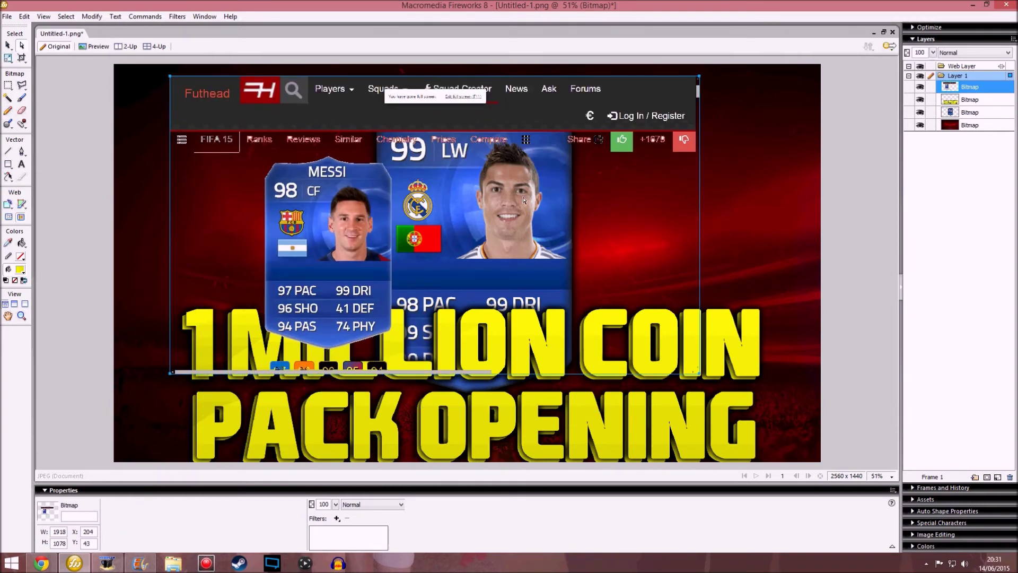
# Step: Outline the Messi card with the Polygon Lasso and cut it out of the screenshot
pyautogui.click(21, 87)
pyautogui.click(253, 159)
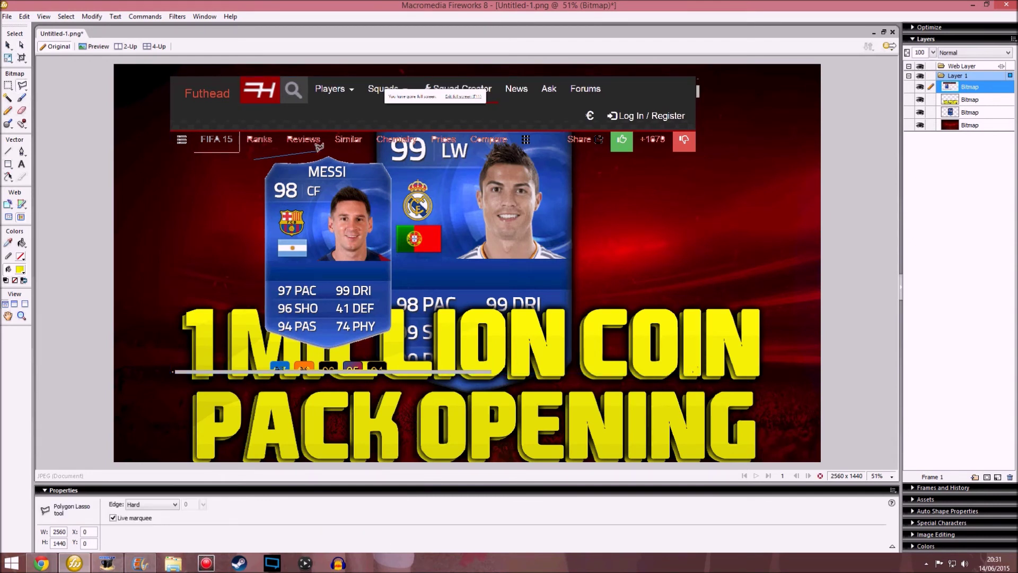
pyautogui.click(378, 141)
pyautogui.click(417, 159)
pyautogui.click(419, 242)
pyautogui.click(300, 350)
pyautogui.click(210, 310)
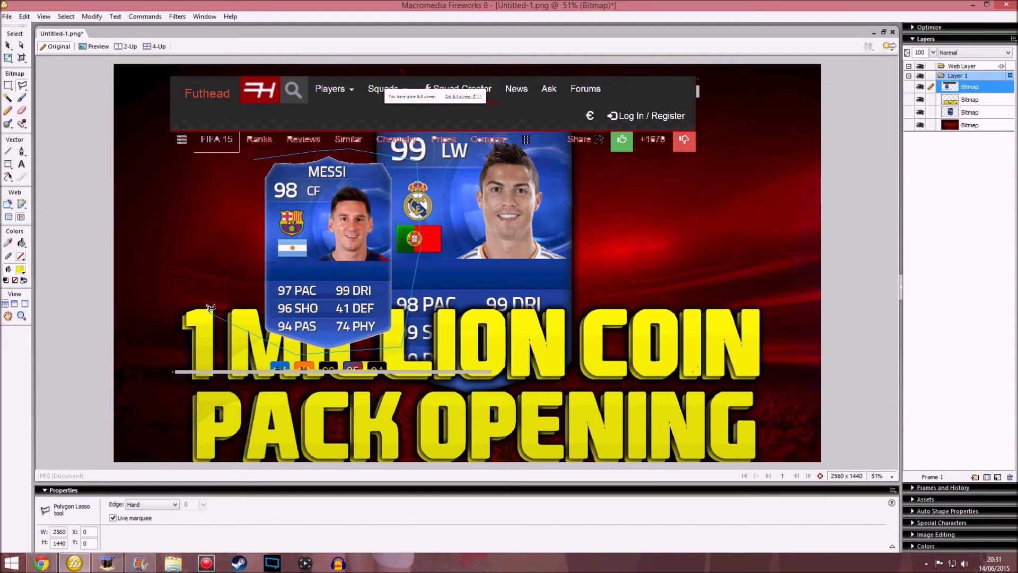
pyautogui.click(254, 156)
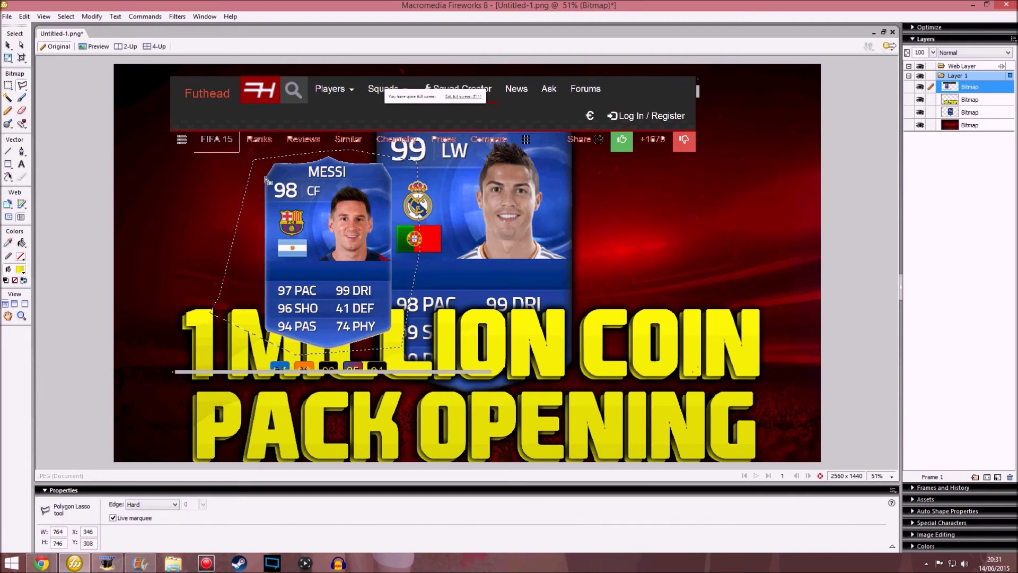
pyautogui.press('Delete')
# Step: Delete the leftover screenshot, paste the cut-out Messi card and move it to X 419, Y 262
pyautogui.click(8, 45)
pyautogui.click(244, 85)
pyautogui.press('Delete')
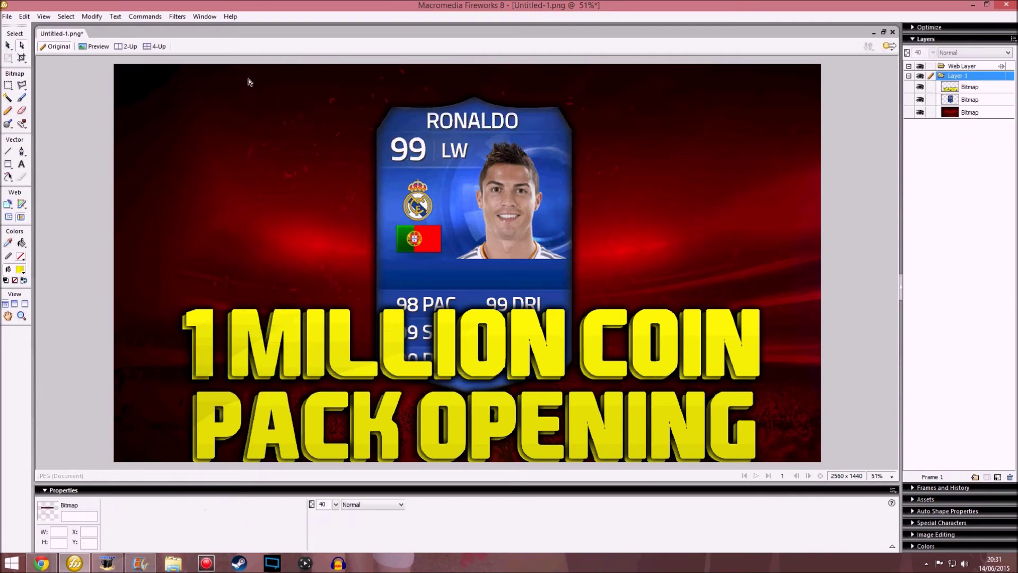
pyautogui.hotkey('ctrl', 'v')
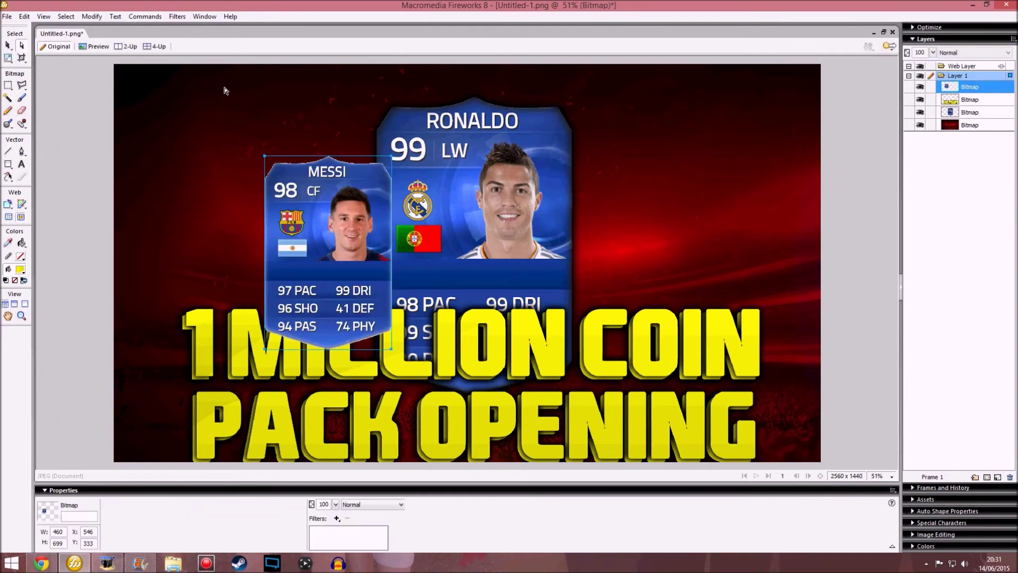
pyautogui.moveTo(322, 231); pyautogui.dragTo(286, 211)
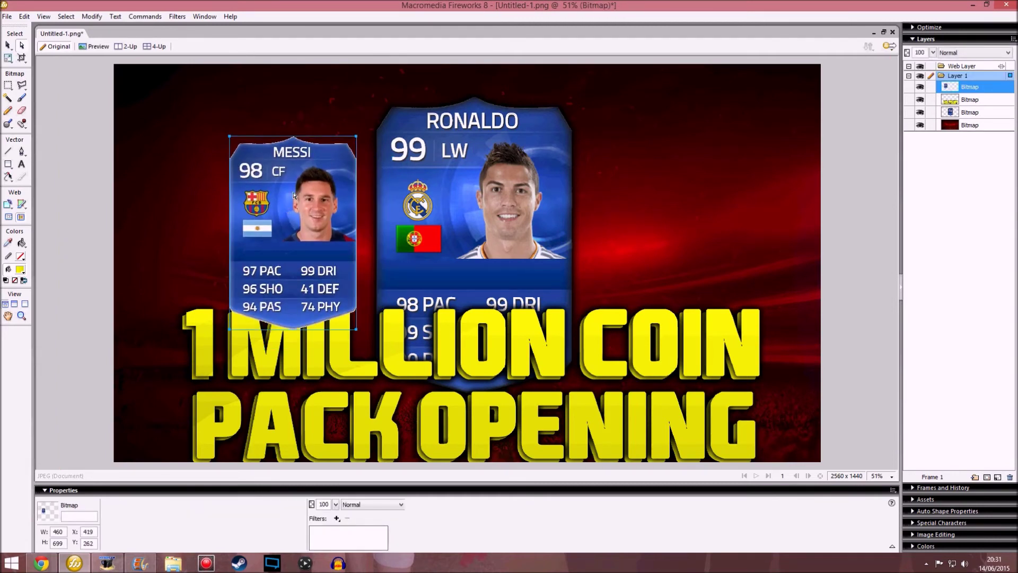
# Step: Add a black Inner Glow to the Messi card with width 4, softness 4 and 100% opacity
pyautogui.click(337, 518)
pyautogui.moveTo(406, 471)
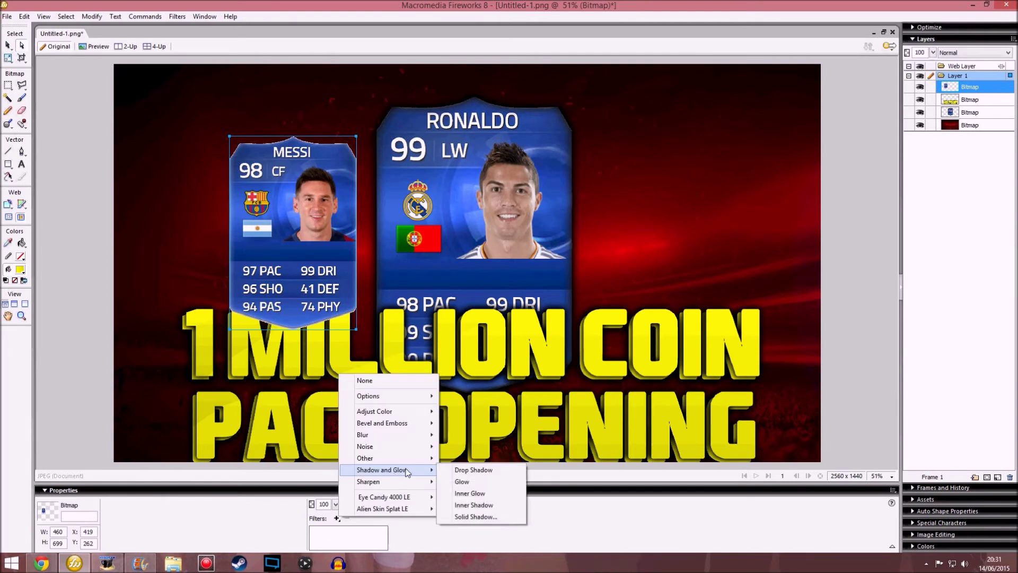
pyautogui.click(464, 480)
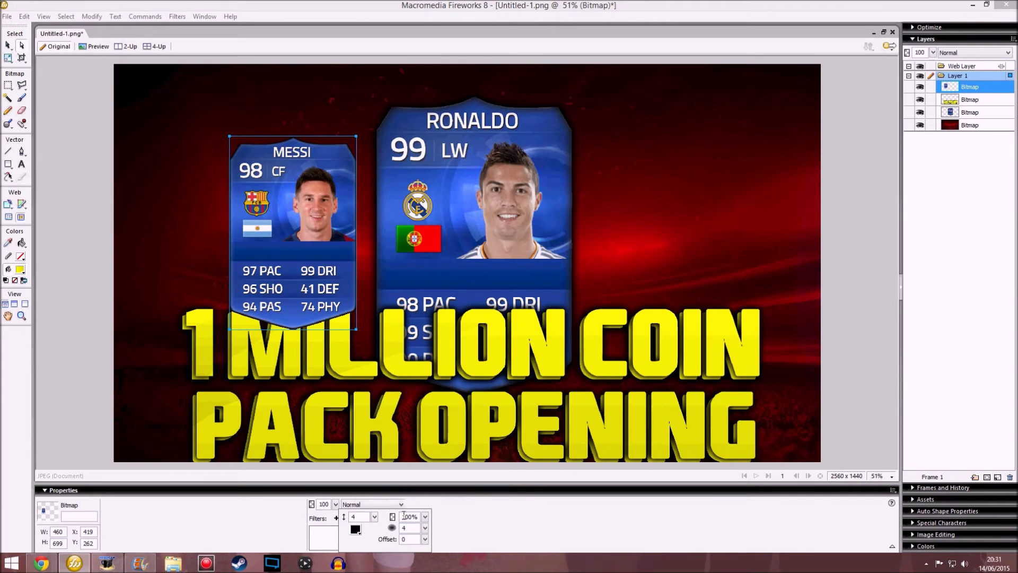
pyautogui.press('Return')
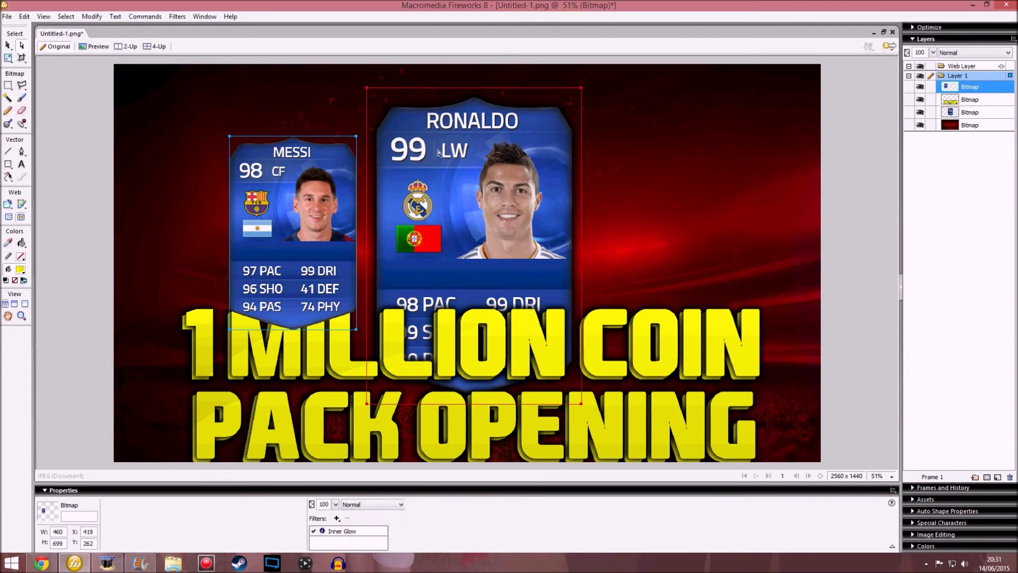
# Step: Move the Messi card to X 408, Y 320 and flatten its inner glow into the bitmap
pyautogui.moveTo(316, 212); pyautogui.dragTo(313, 228)
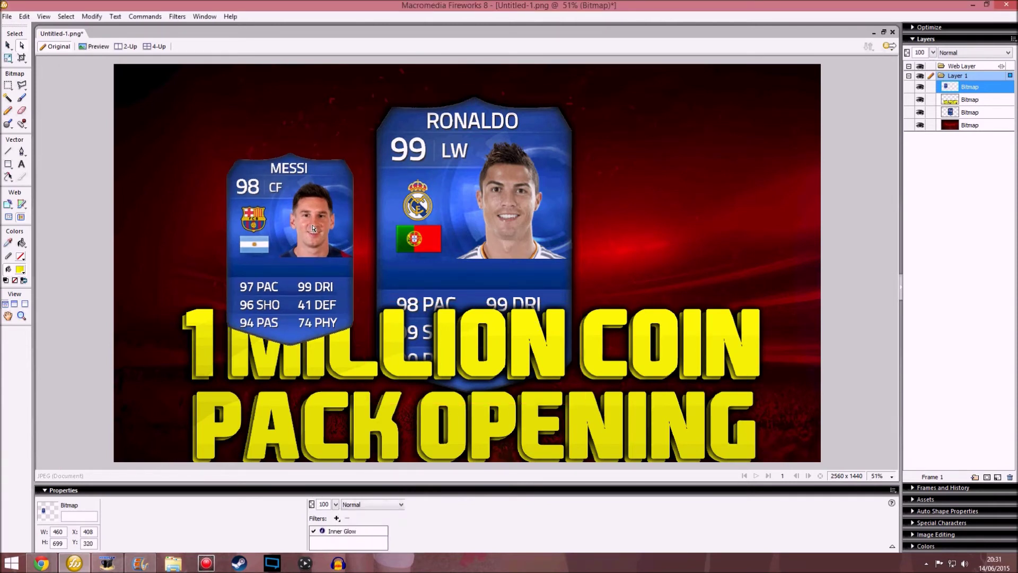
pyautogui.rightClick(312, 226)
pyautogui.click(354, 468)
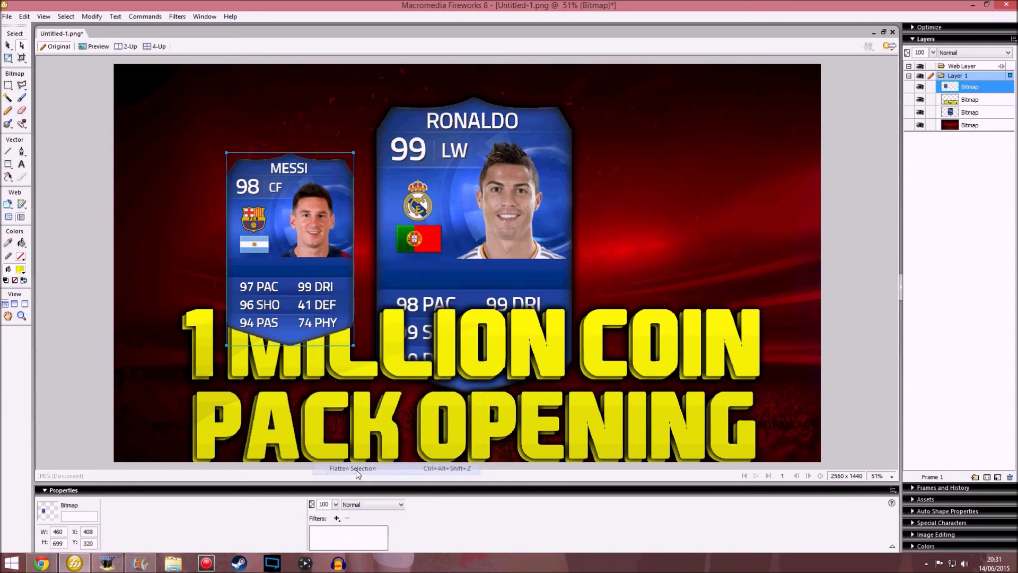
# Step: Scale the Messi card up to about 548 × 833 px and place it beneath the Ronaldo card in the layer order
pyautogui.hotkey('ctrl', 't')
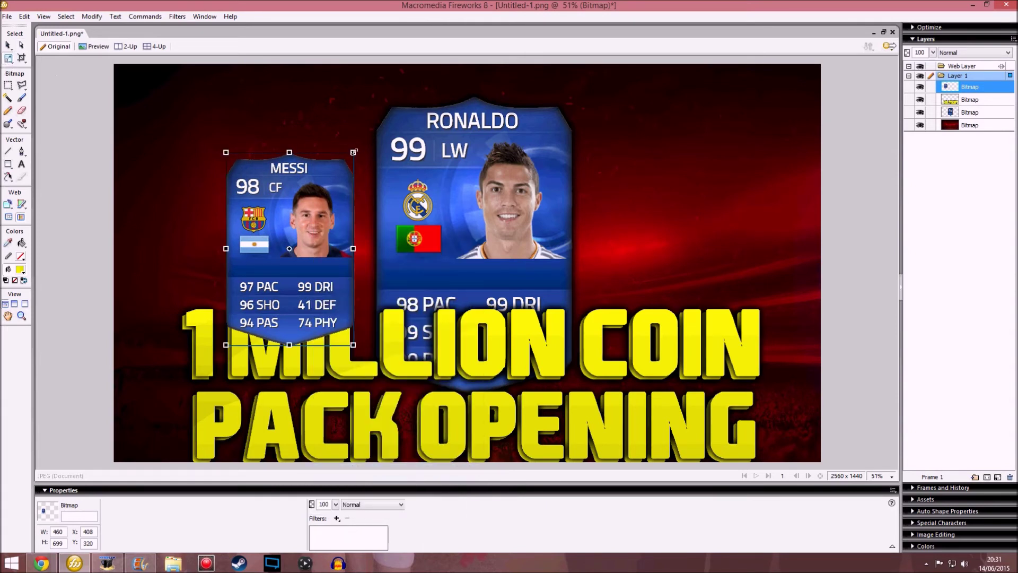
pyautogui.moveTo(353, 153)
pyautogui.mouseDown()
pyautogui.moveTo(364, 109)
pyautogui.moveTo(363, 138)
pyautogui.mouseUp()
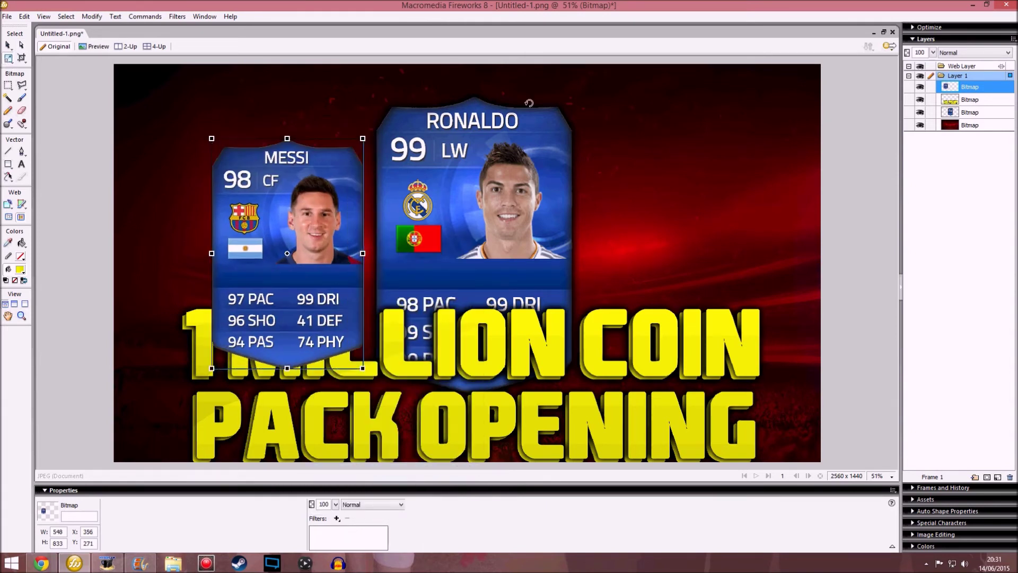
pyautogui.moveTo(949, 86); pyautogui.dragTo(951, 120)
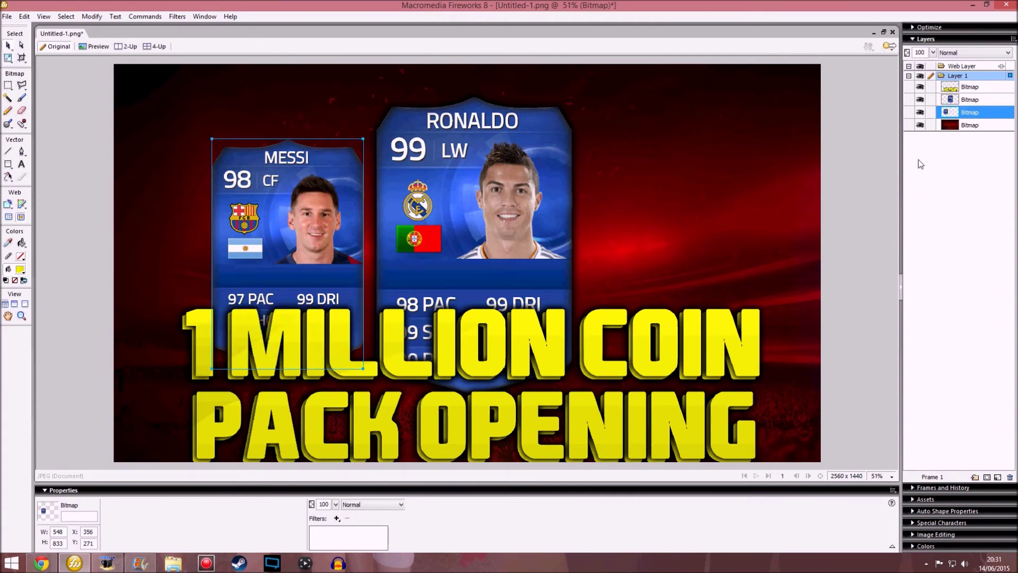
# Step: Enlarge the Messi card to about 649 × 987 px and position it at X 355, Y 174, partly behind the Ronaldo card
pyautogui.moveTo(316, 203); pyautogui.dragTo(335, 208)
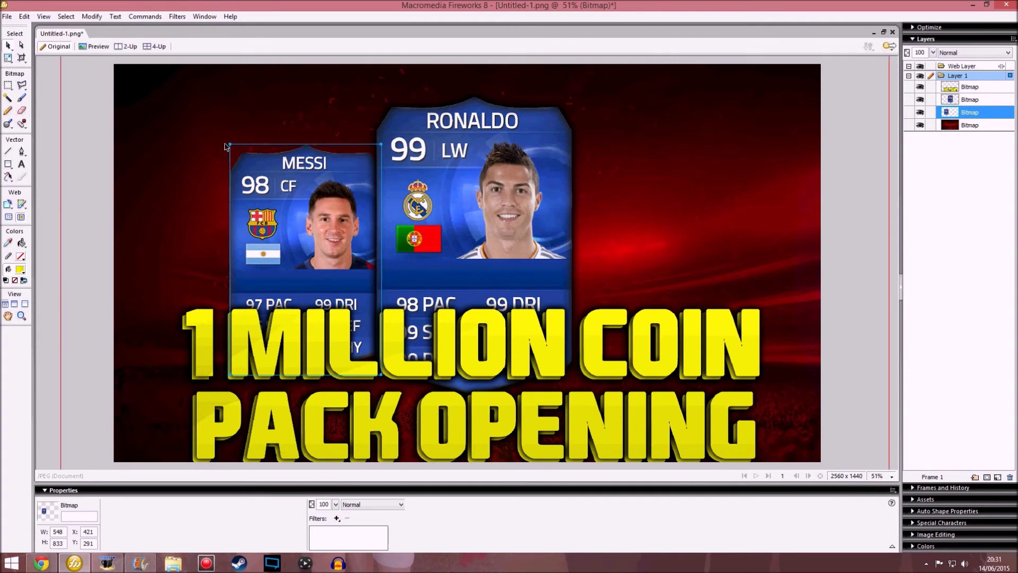
pyautogui.moveTo(231, 145); pyautogui.dragTo(204, 130)
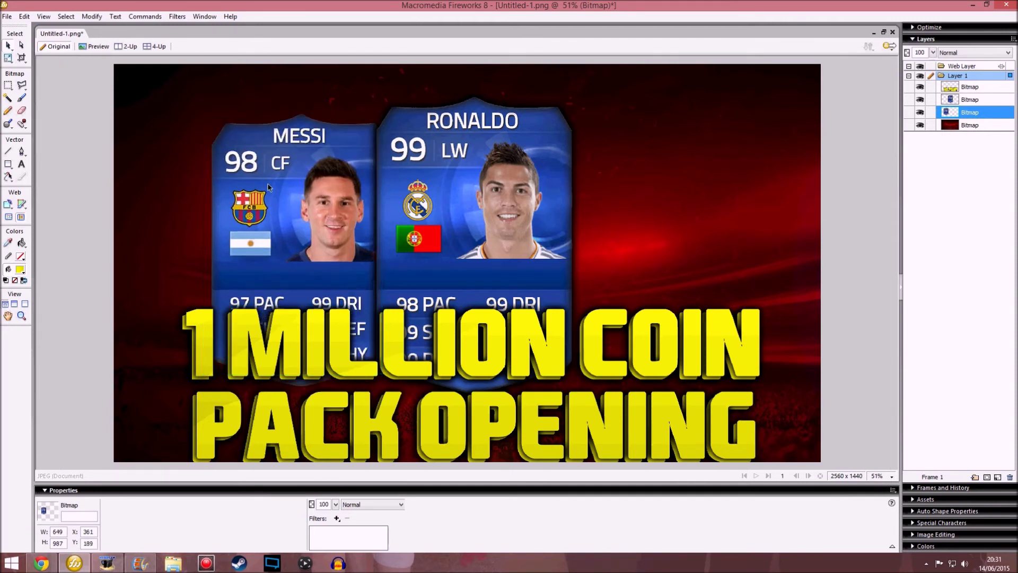
pyautogui.moveTo(260, 201); pyautogui.dragTo(267, 183)
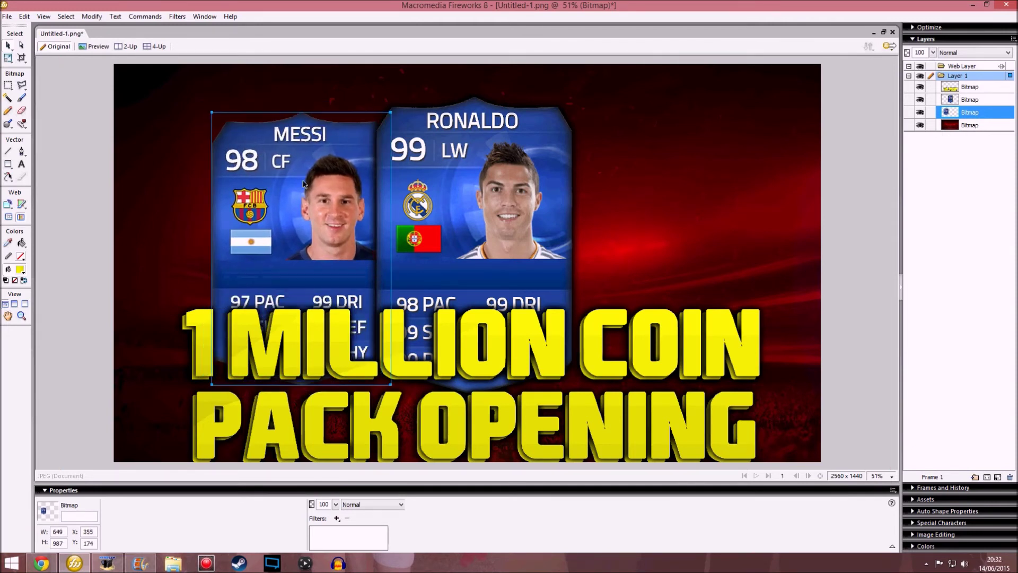
# Step: Distort the Messi card into perspective by shortening its edge nearest Ronaldo and narrowing the card to about 554 px wide
pyautogui.click(8, 59)
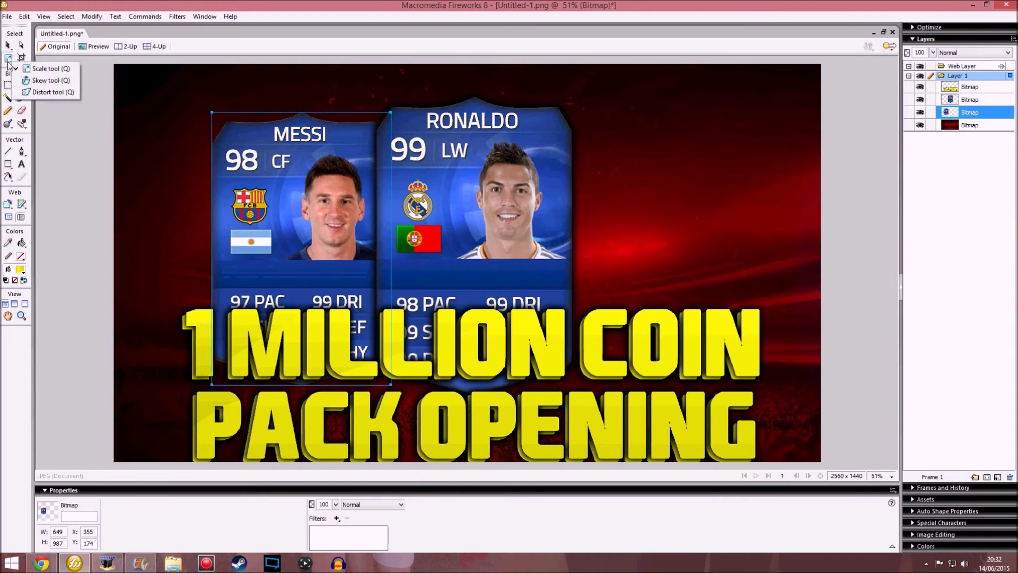
pyautogui.click(48, 91)
pyautogui.moveTo(389, 115); pyautogui.dragTo(388, 134)
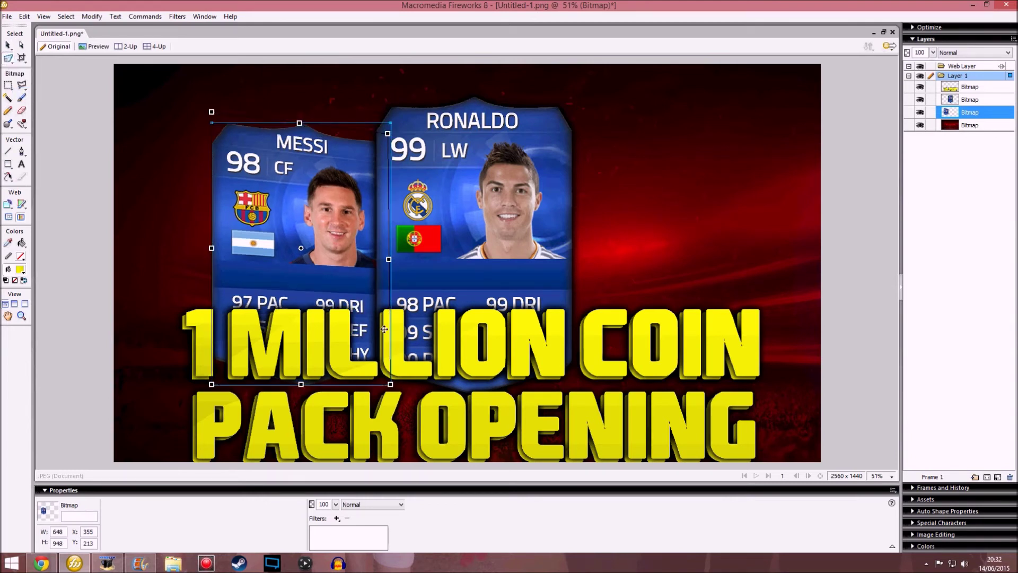
pyautogui.moveTo(389, 386); pyautogui.dragTo(391, 364)
pyautogui.moveTo(389, 249); pyautogui.dragTo(373, 249)
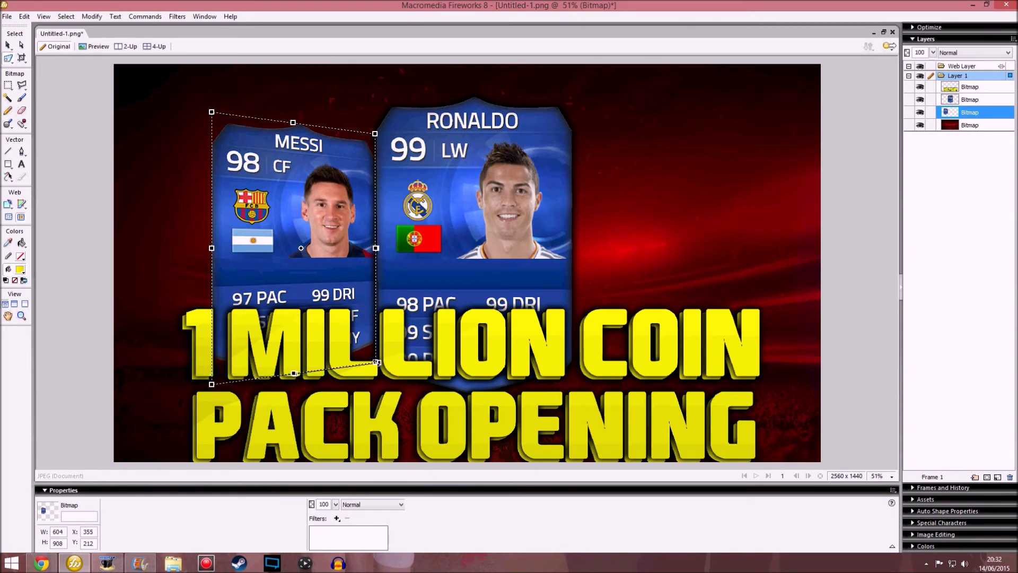
pyautogui.moveTo(376, 247); pyautogui.dragTo(362, 248)
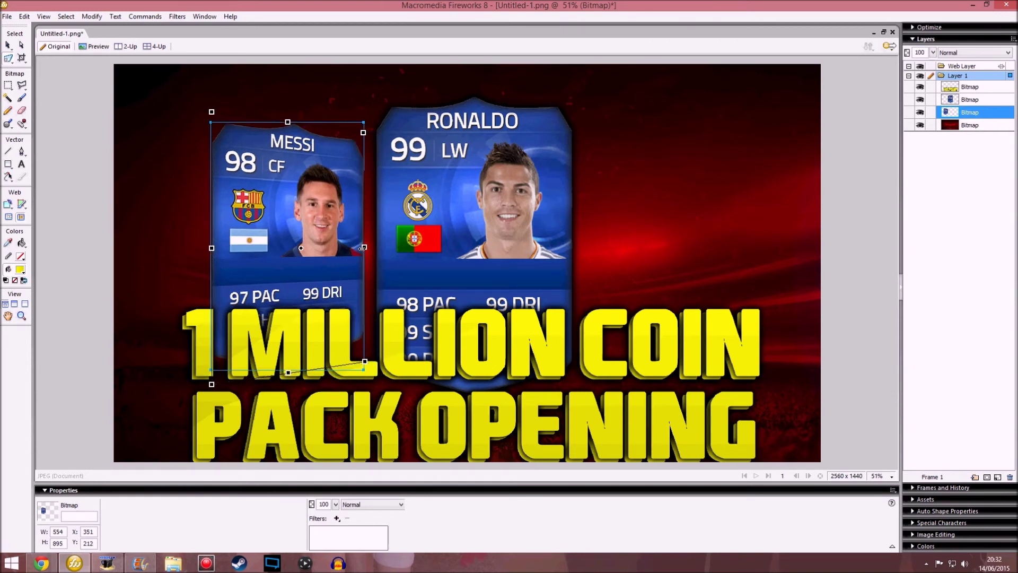
# Step: Strengthen the Messi card's perspective by shortening its inner edge further and narrowing the card to about 511 px wide
pyautogui.moveTo(363, 132); pyautogui.dragTo(364, 153)
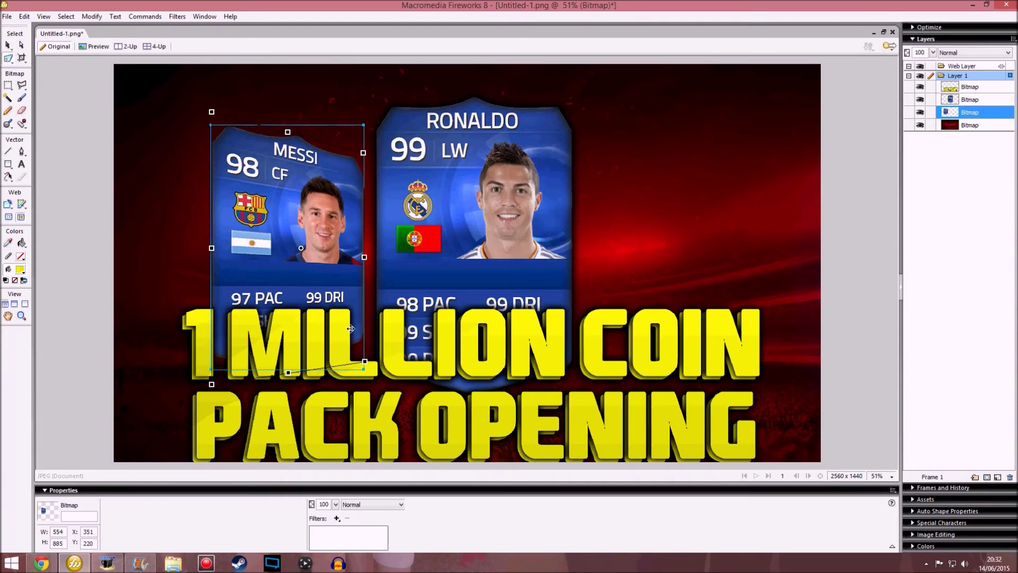
pyautogui.moveTo(365, 361); pyautogui.dragTo(363, 345)
pyautogui.moveTo(368, 247); pyautogui.dragTo(352, 247)
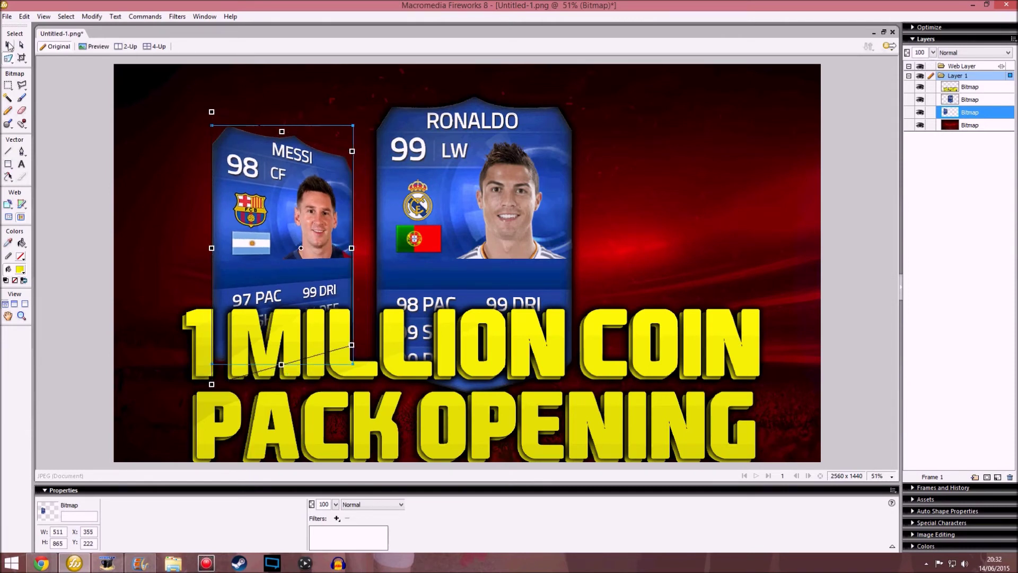
# Step: Scale the distorted Messi card up to about 560 × 948 px and position it at X 394, Y 183
pyautogui.moveTo(8, 59); pyautogui.dragTo(38, 67)
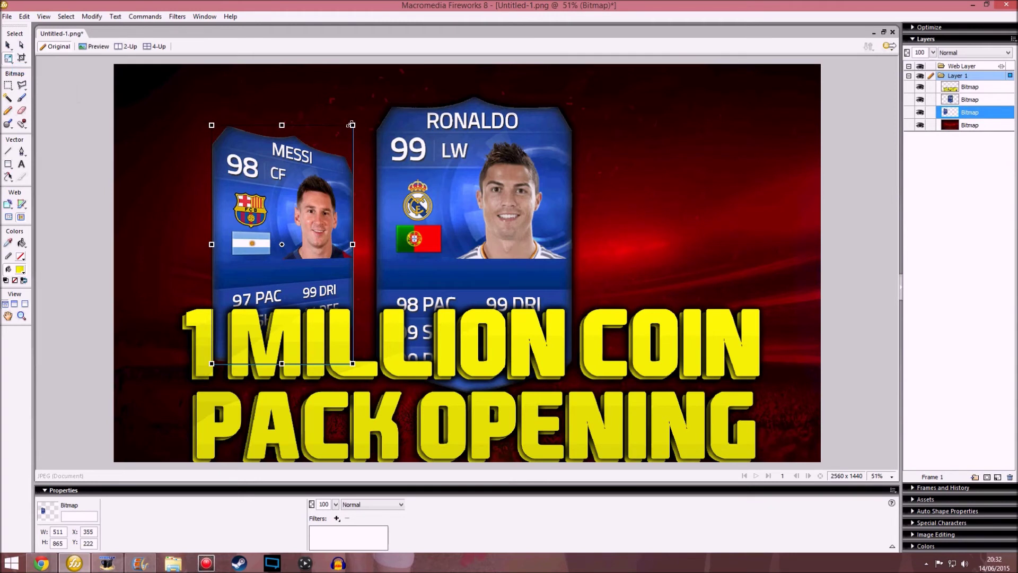
pyautogui.moveTo(363, 108); pyautogui.dragTo(365, 102)
pyautogui.click(21, 45)
pyautogui.moveTo(298, 171); pyautogui.dragTo(307, 172)
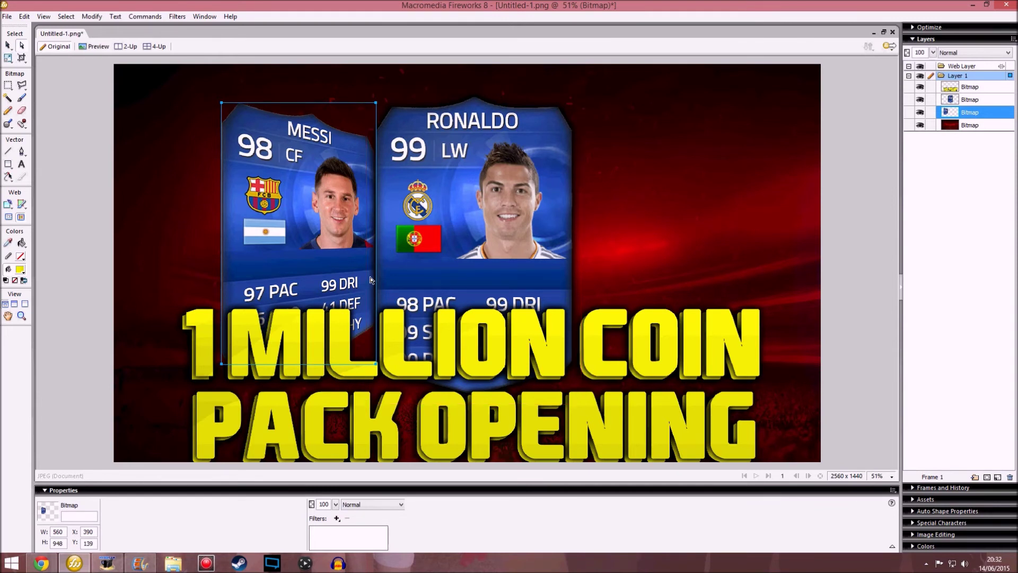
pyautogui.moveTo(343, 220); pyautogui.dragTo(344, 232)
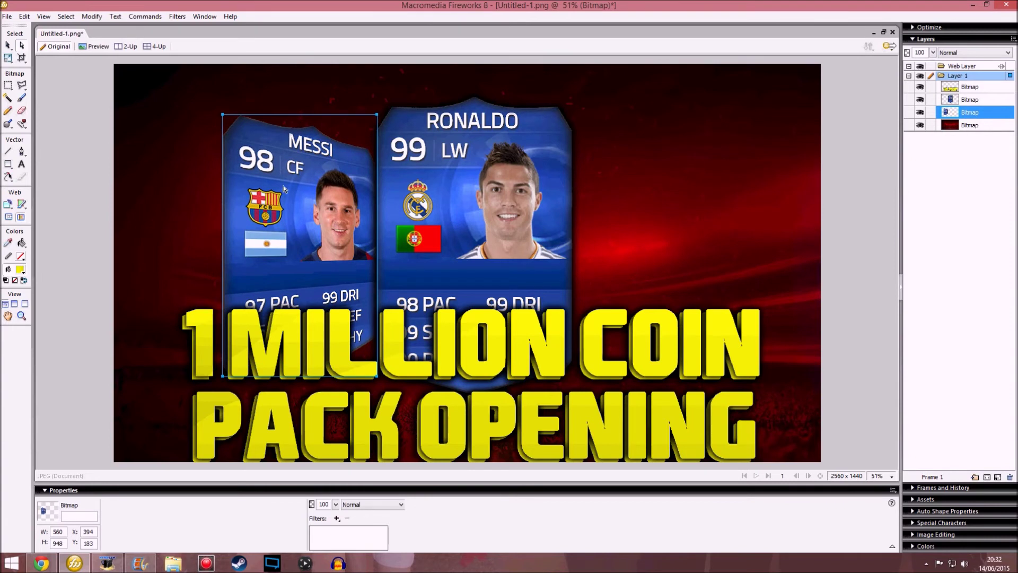
# Step: Narrow the Messi card to about 524 px wide and tuck it against the Ronaldo card at X 436, Y 191
pyautogui.click(9, 58)
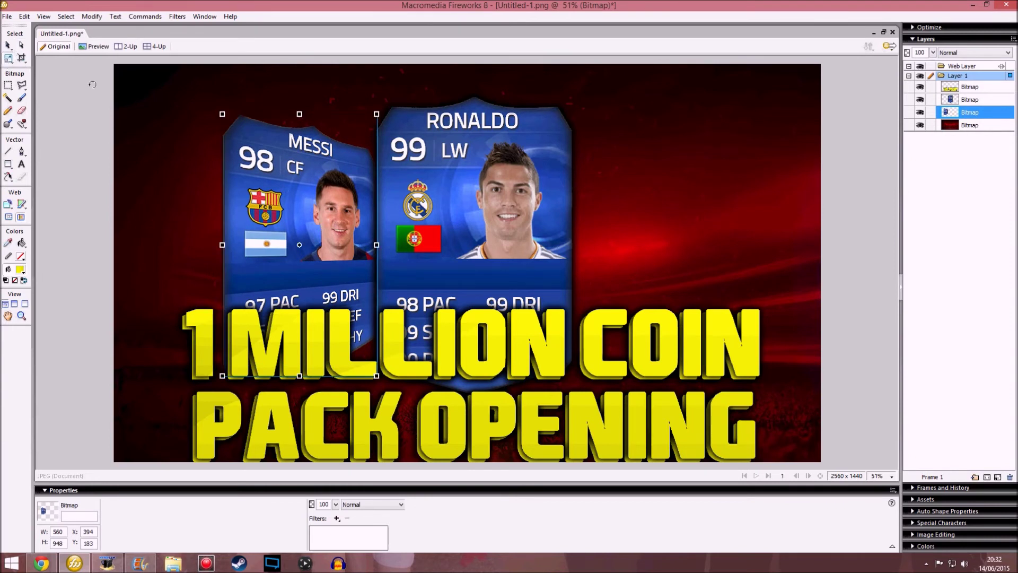
pyautogui.moveTo(375, 245); pyautogui.dragTo(366, 245)
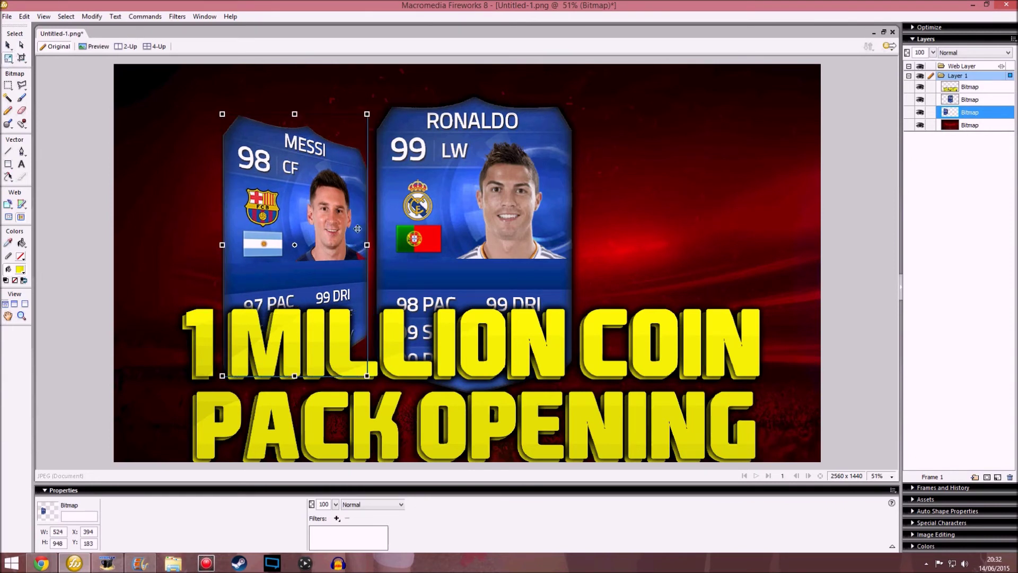
pyautogui.click(23, 46)
pyautogui.moveTo(298, 239); pyautogui.dragTo(310, 242)
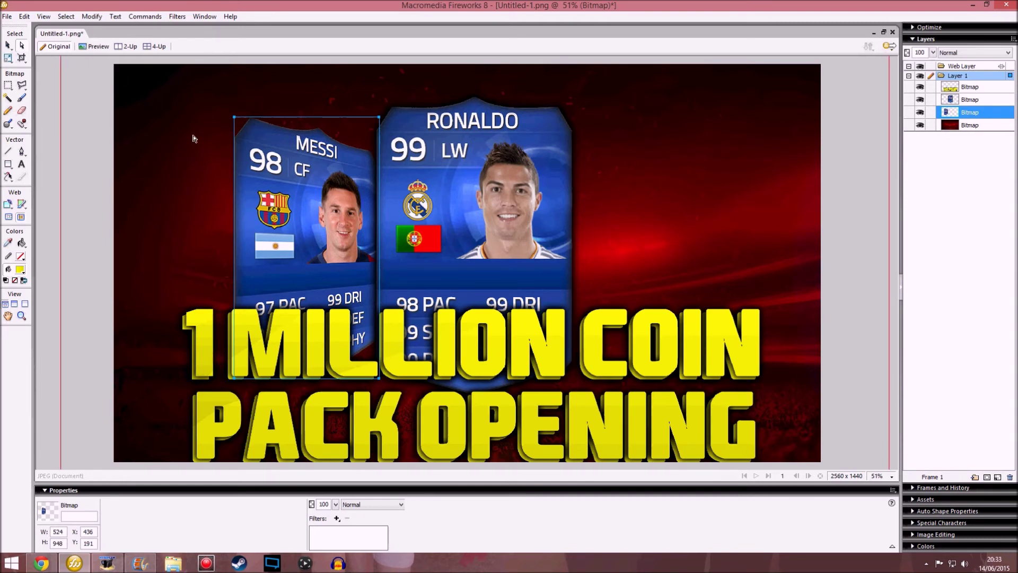
# Step: Give the Messi card a black outer glow with 5 width, 100% opacity and 12 softness, and flatten it into the bitmap
pyautogui.click(336, 518)
pyautogui.moveTo(406, 475)
pyautogui.click(467, 488)
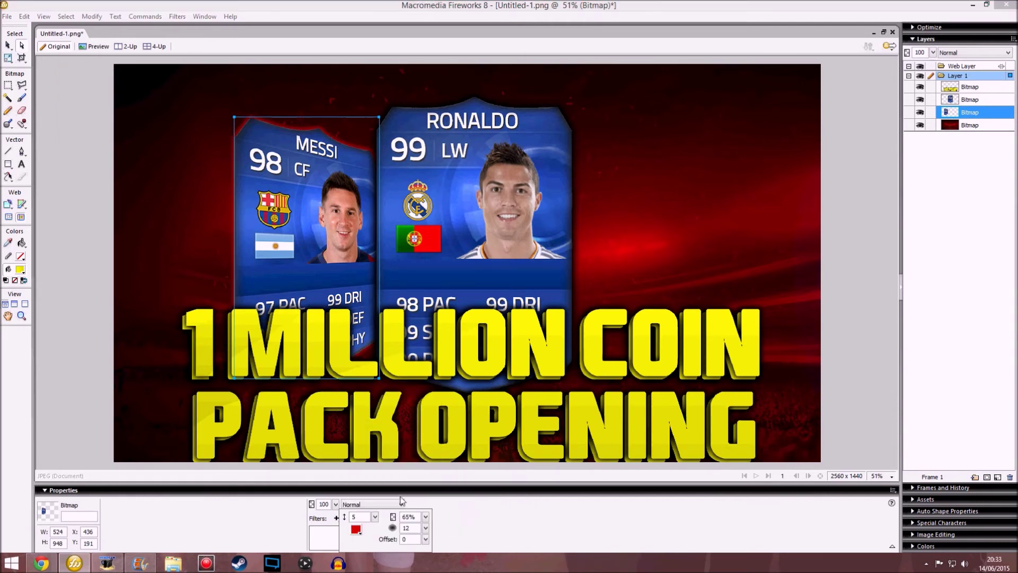
pyautogui.click(355, 528)
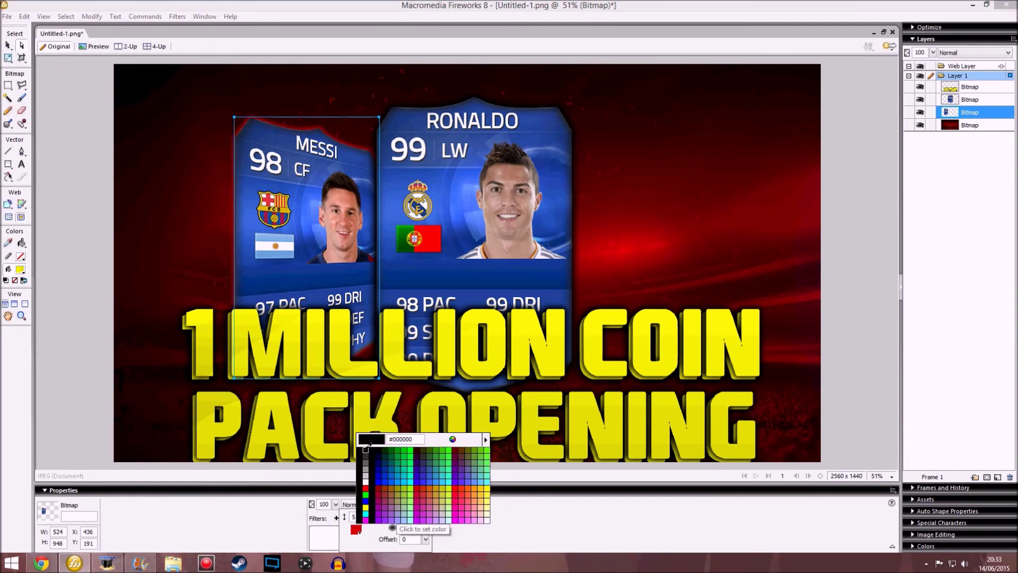
pyautogui.click(367, 448)
pyautogui.moveTo(425, 516); pyautogui.dragTo(424, 480)
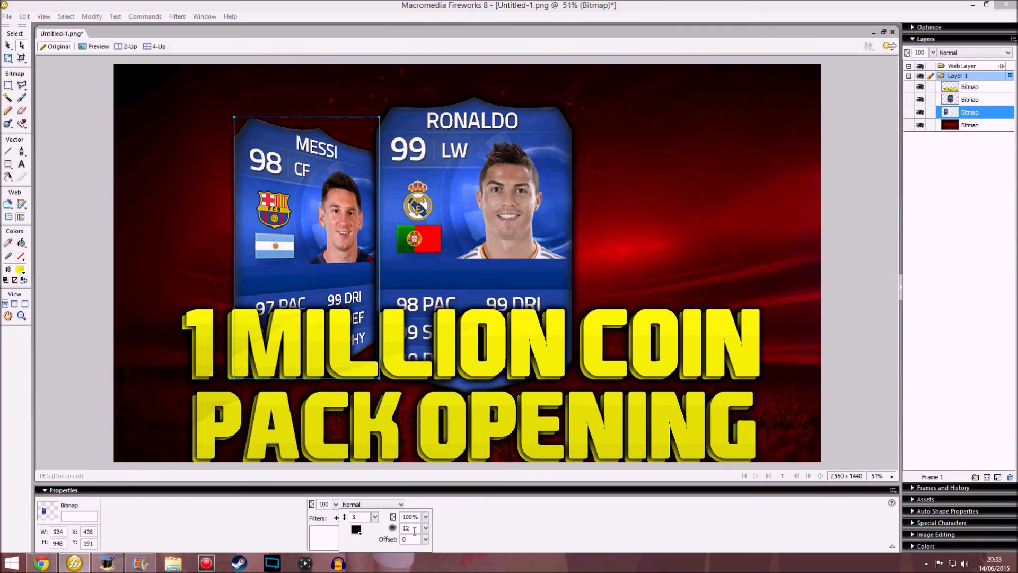
pyautogui.press('Return')
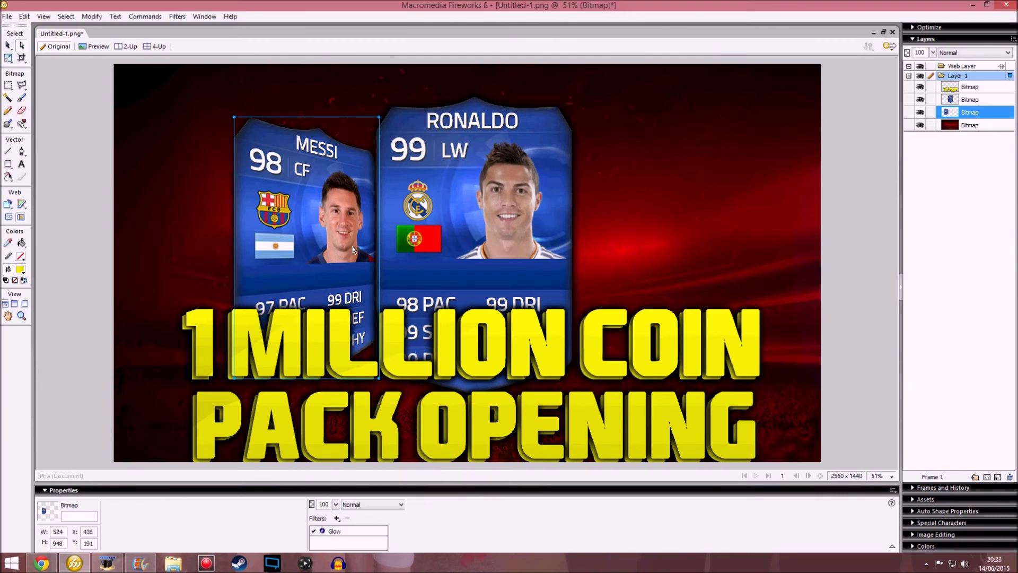
pyautogui.rightClick(339, 244)
pyautogui.click(379, 483)
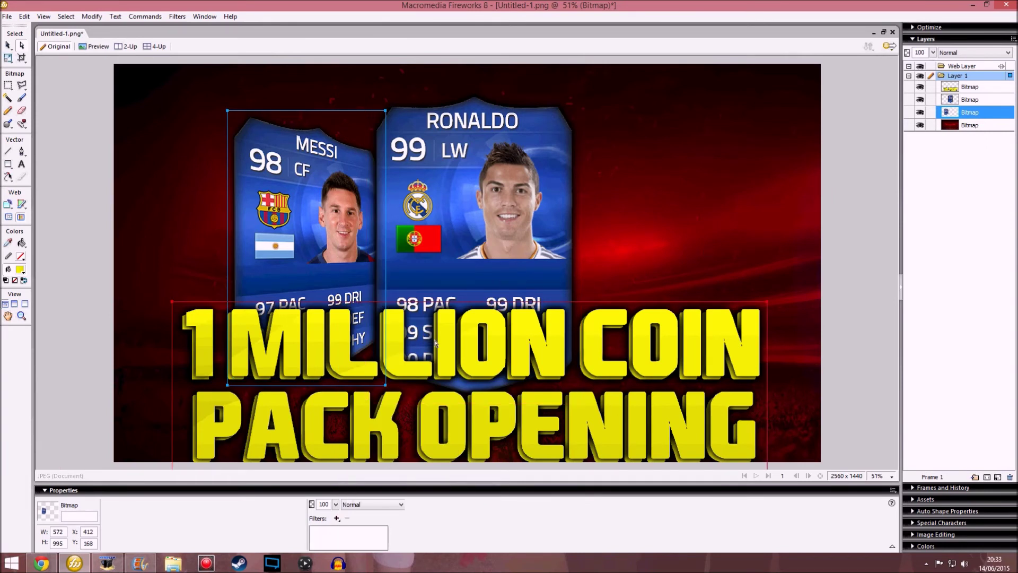
# Step: Select the Messi card, Ronaldo card and title together and move them slightly up the canvas
pyautogui.keyDown('shift'); pyautogui.click(482, 328); pyautogui.keyUp('shift')
pyautogui.keyDown('shift'); pyautogui.click(473, 341); pyautogui.keyUp('shift')
pyautogui.moveTo(479, 333); pyautogui.dragTo(480, 316)
pyautogui.click(942, 230)
# Step: Switch to Chrome, search Futhead for "luiz" and open the 89-rated David Luiz (CB) page
pyautogui.click(41, 563)
pyautogui.click(232, 58)
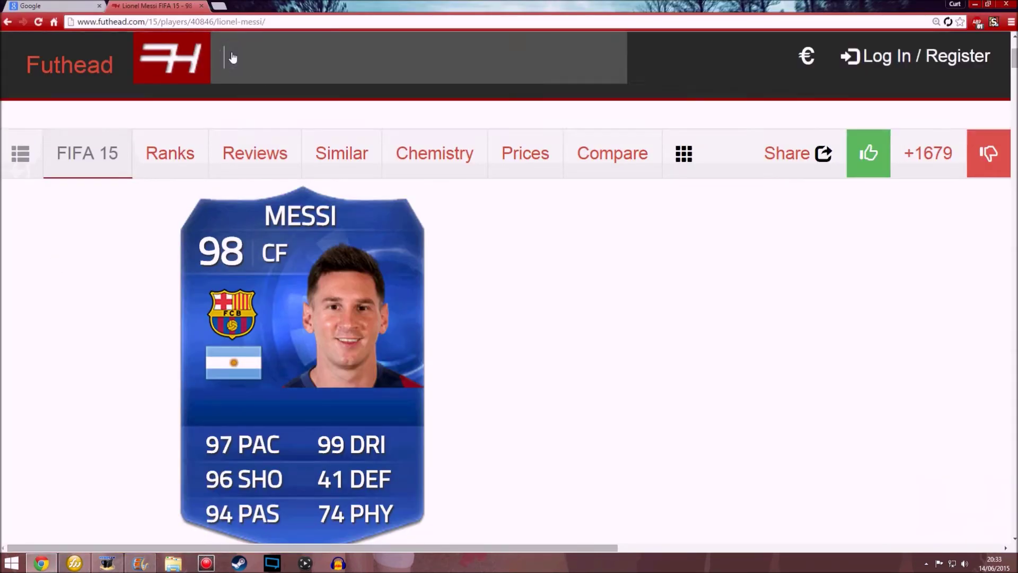
pyautogui.click(236, 148)
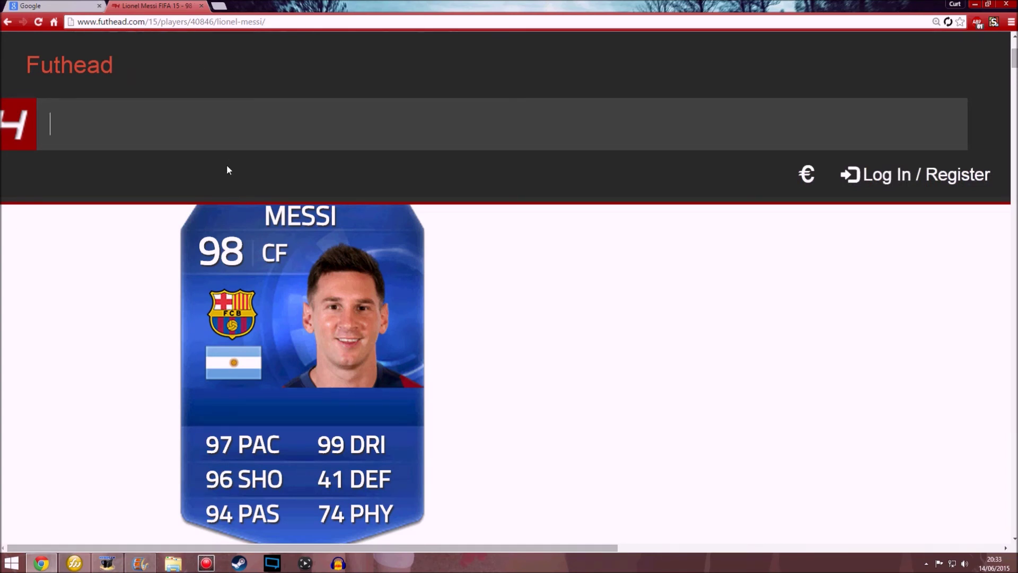
pyautogui.write('luiz')
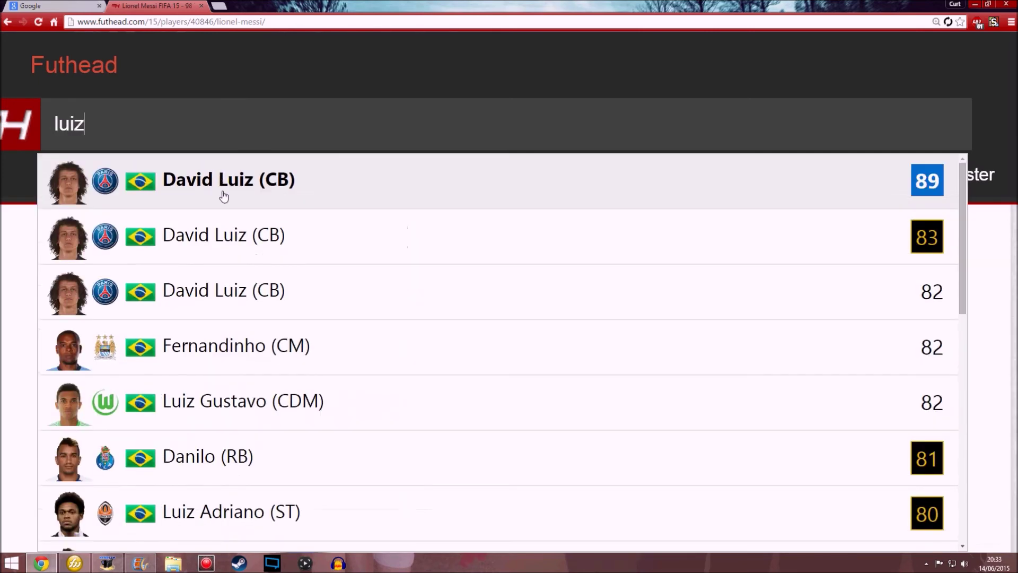
pyautogui.click(220, 190)
# Step: Capture the full-screen page showing the whole Luiz card and paste the screenshot into the Fireworks thumbnail
pyautogui.scroll(-3, 403, 266)
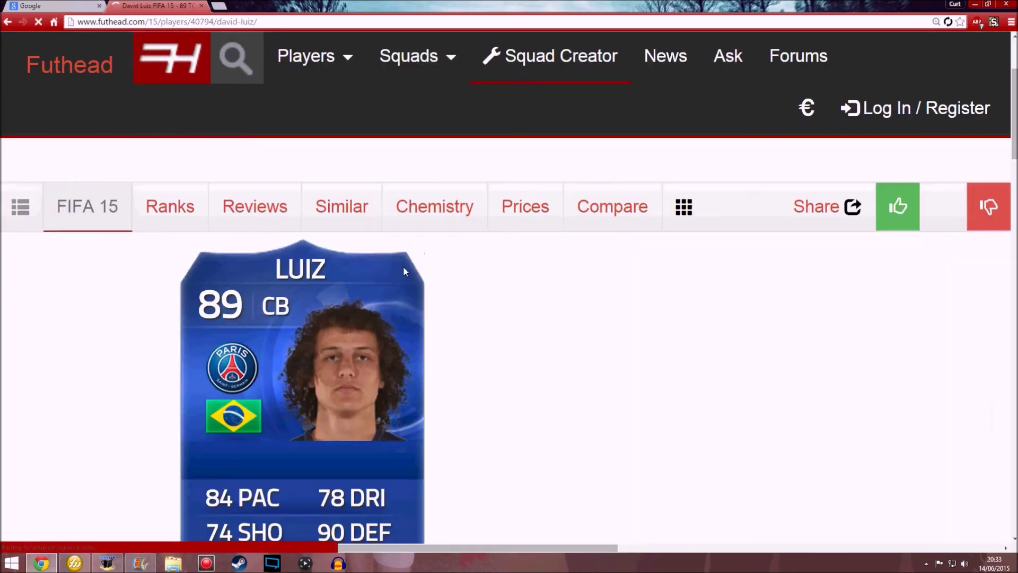
pyautogui.scroll(-2, 405, 272)
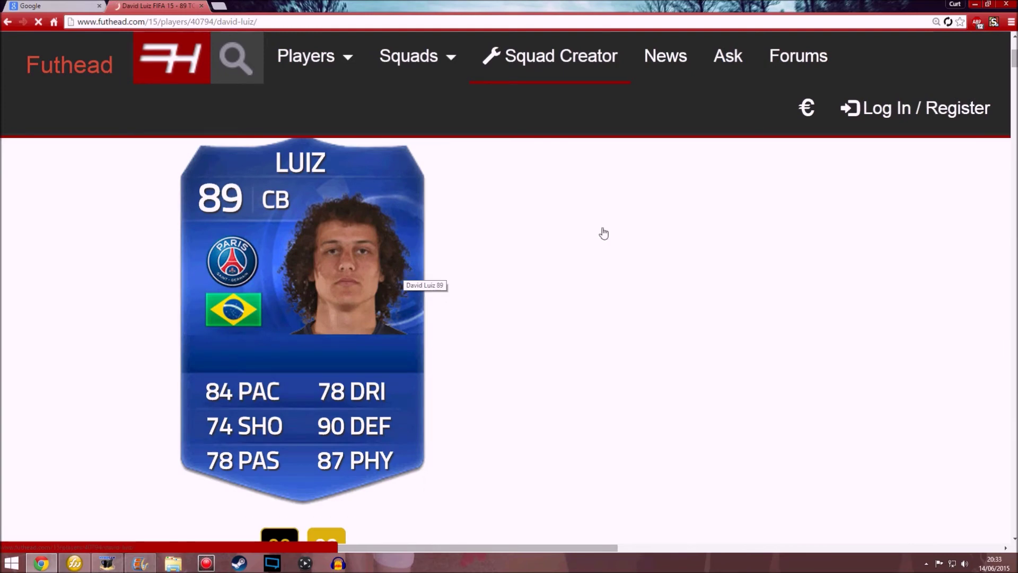
pyautogui.press('F11')
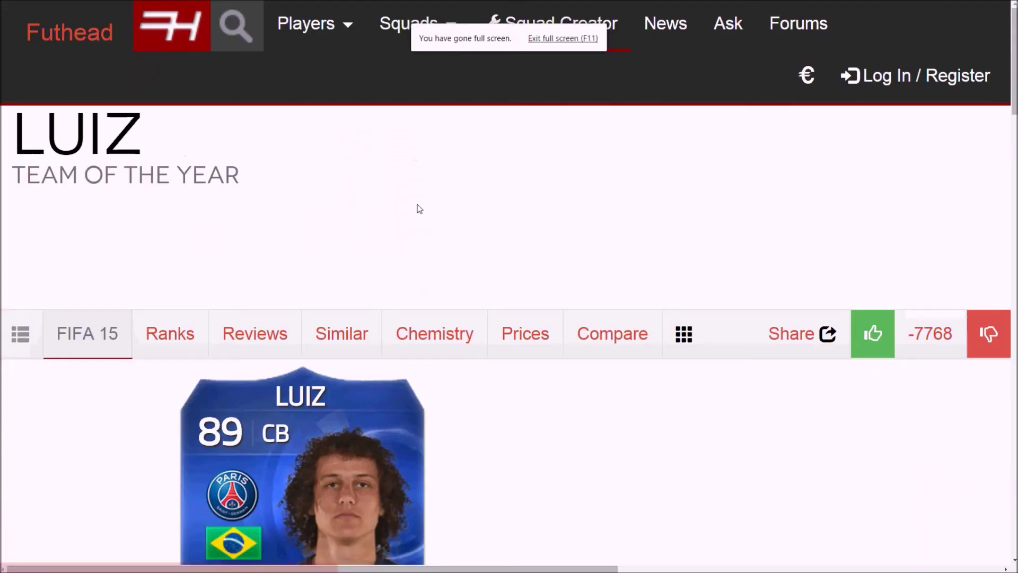
pyautogui.scroll(-3, 459, 258)
pyautogui.scroll(-1, 459, 258)
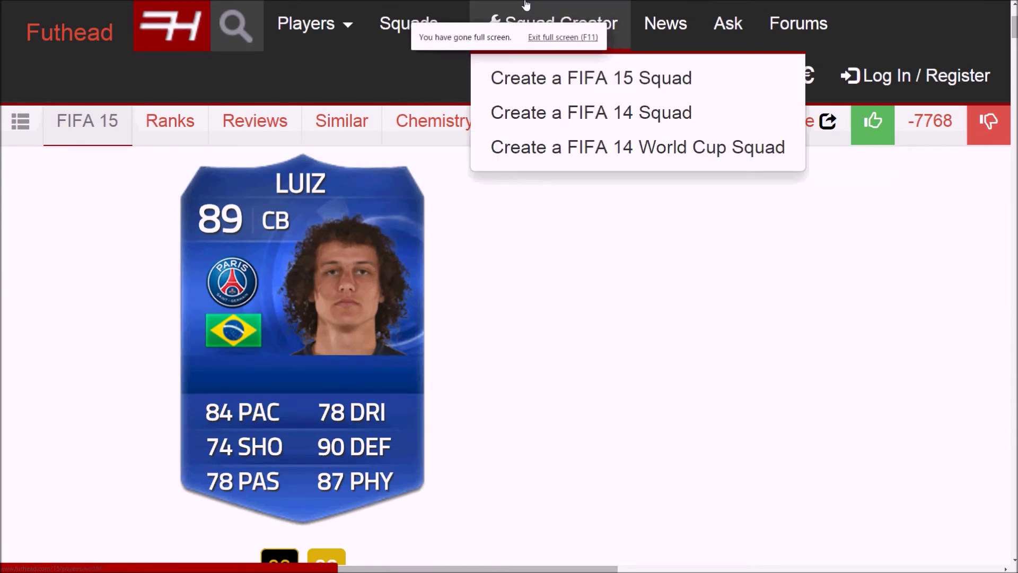
pyautogui.press('F11')
pyautogui.click(75, 562)
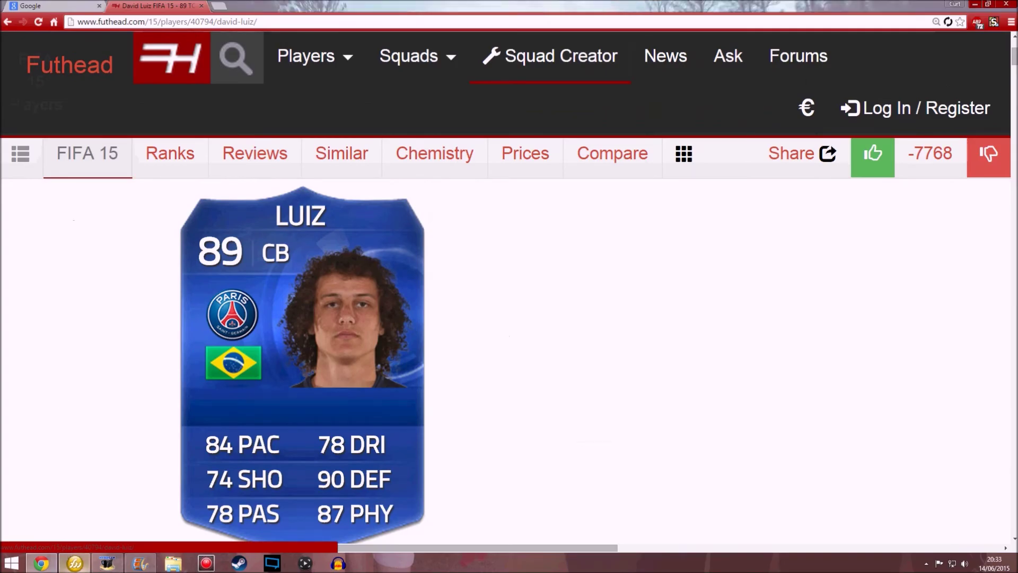
pyautogui.hotkey('ctrl', 'v')
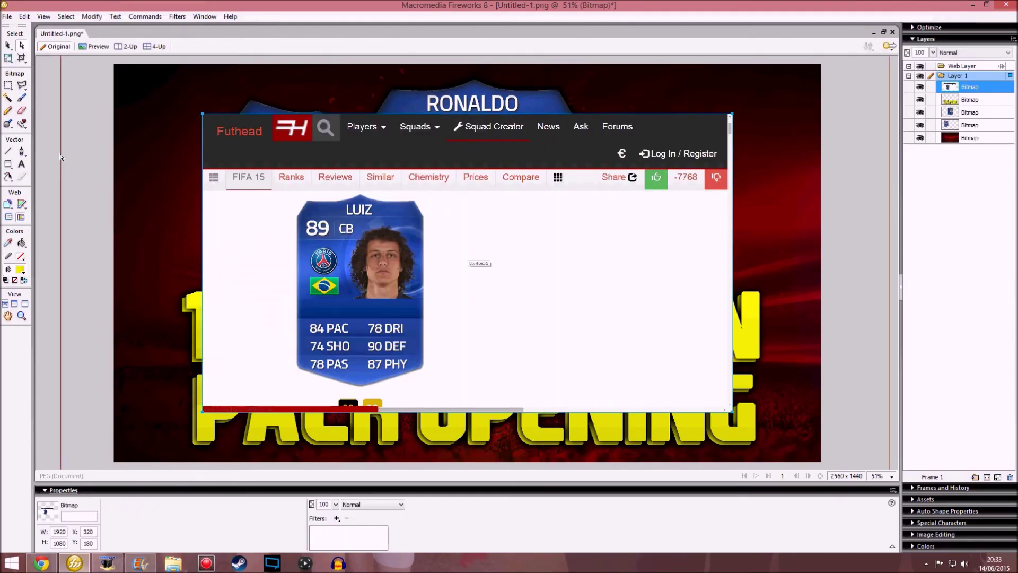
# Step: Delete the white page background around the Luiz card with the Magic Wand and deselect
pyautogui.click(8, 98)
pyautogui.click(263, 248)
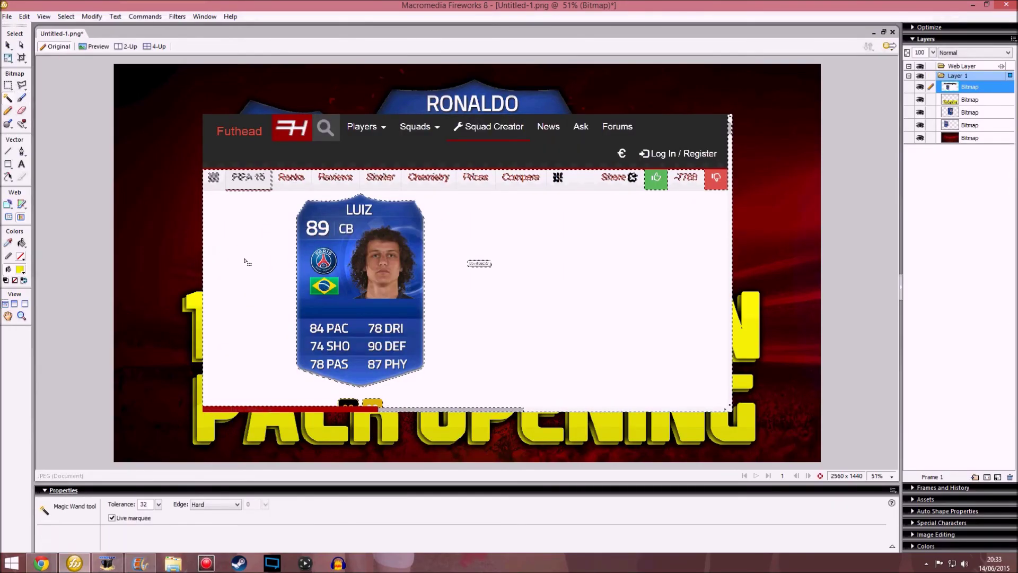
pyautogui.press('Delete')
pyautogui.press('v')
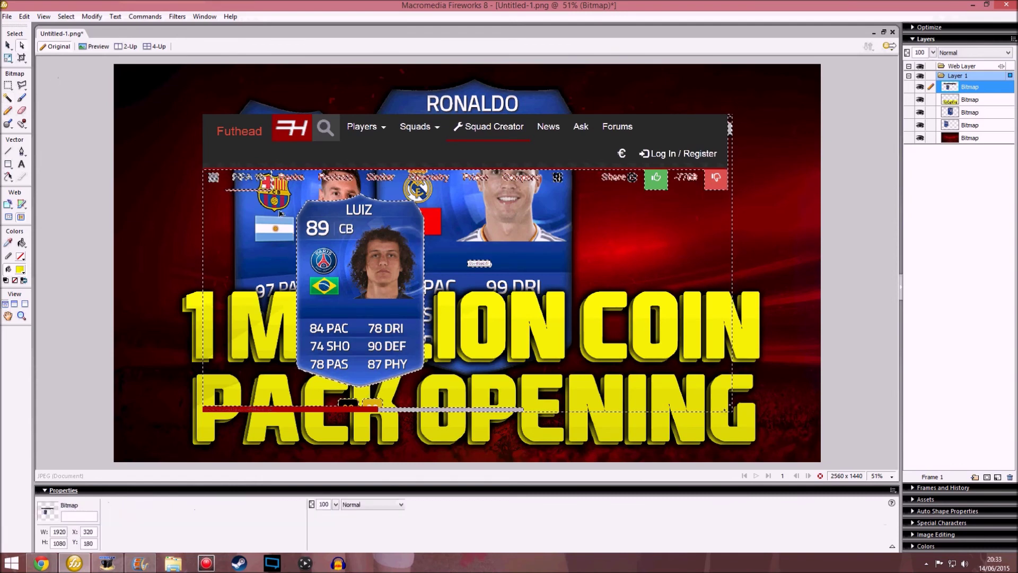
pyautogui.hotkey('ctrl', 'd')
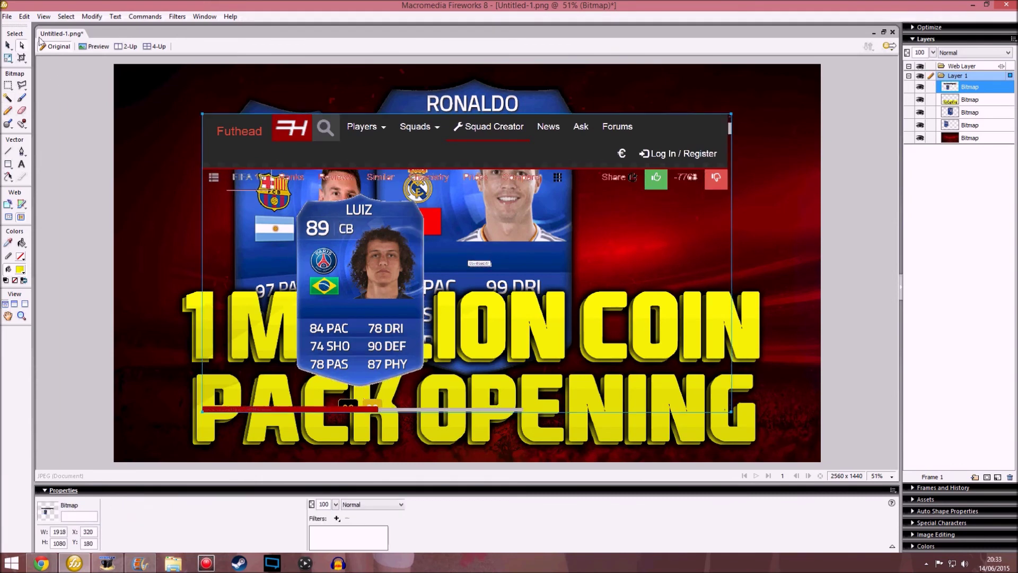
# Step: Outline the Luiz card with the Polygon Lasso and cut it out of the screenshot
pyautogui.click(21, 86)
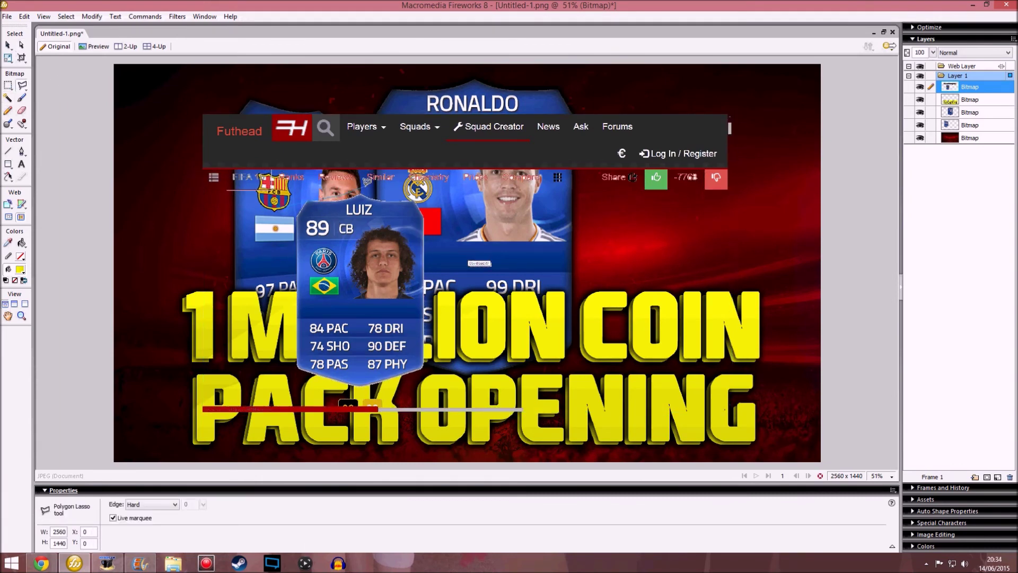
pyautogui.click(443, 211)
pyautogui.click(431, 377)
pyautogui.click(278, 381)
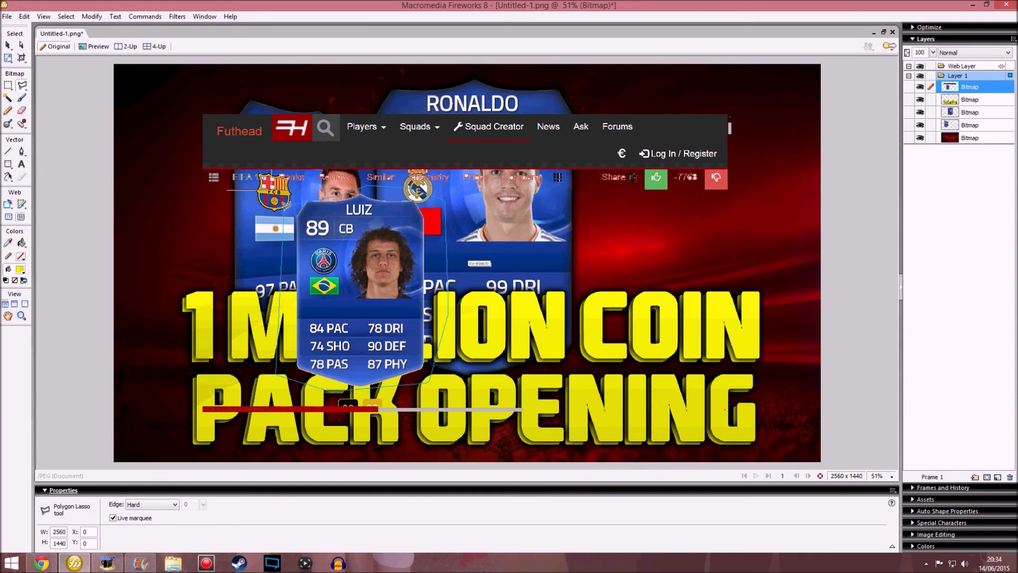
pyautogui.doubleClick(366, 187)
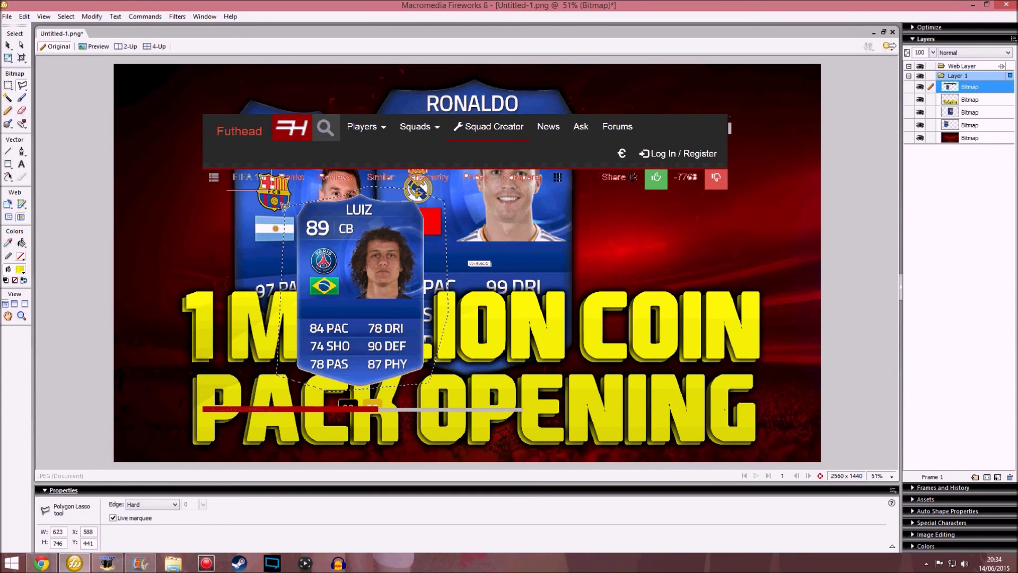
pyautogui.press('Delete')
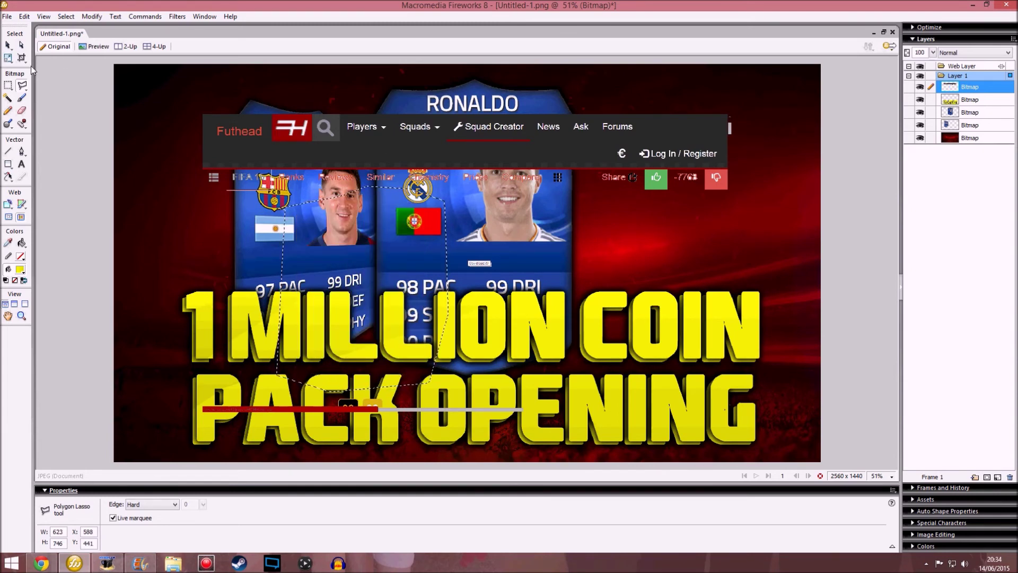
# Step: Delete the leftover screenshot, paste the Luiz card on its own and place it over the Messi card
pyautogui.click(18, 47)
pyautogui.click(318, 142)
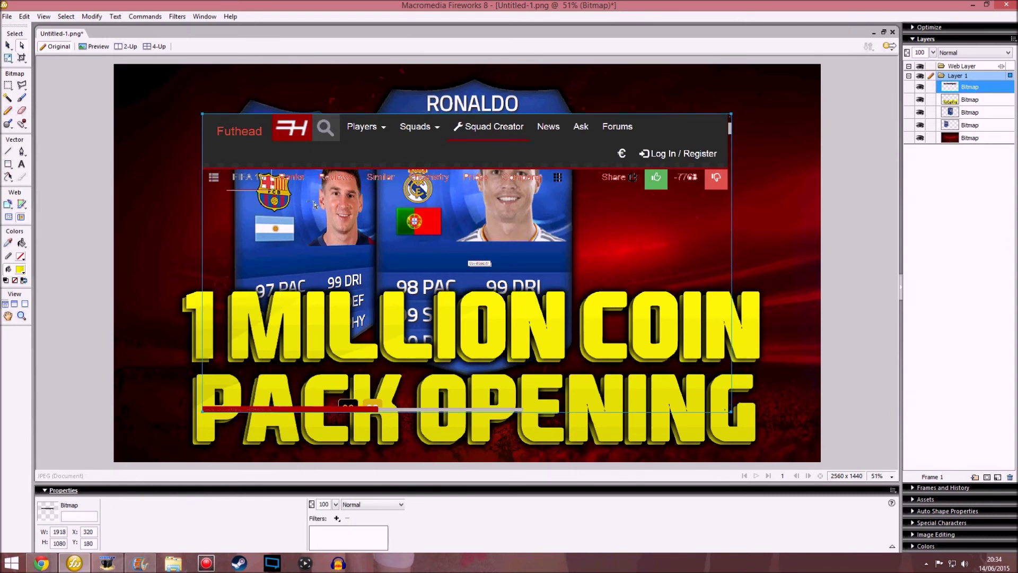
pyautogui.press('Delete')
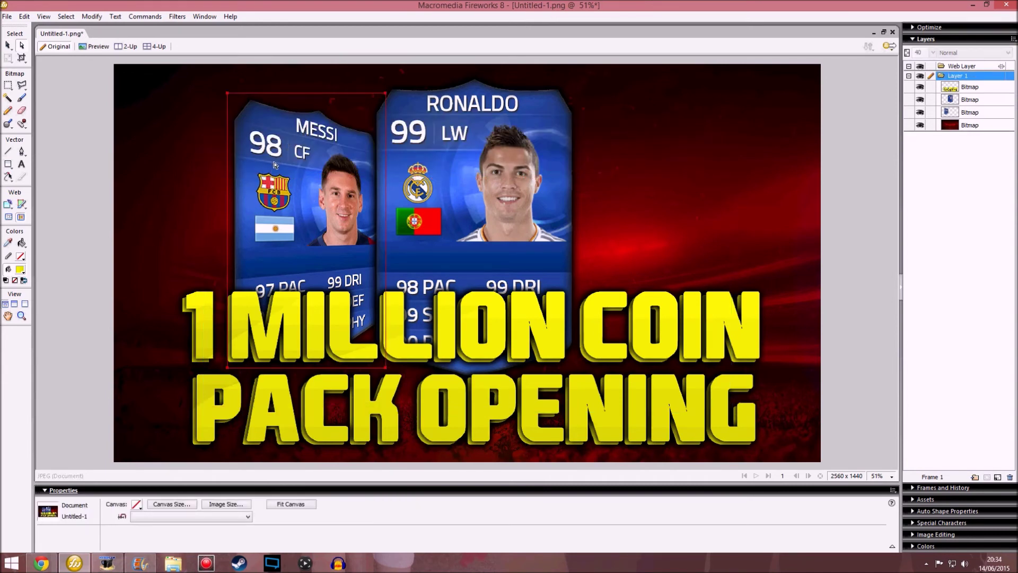
pyautogui.hotkey('ctrl', 'v')
pyautogui.moveTo(376, 285); pyautogui.dragTo(277, 129)
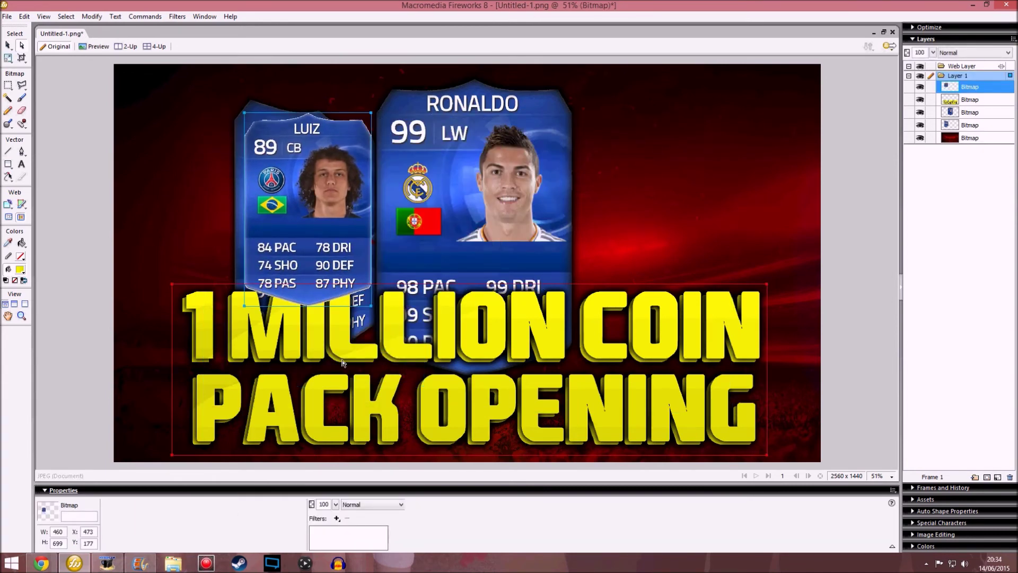
# Step: Apply a black inner glow at 100% opacity to the Luiz card, move it over Ronaldo's card and flatten it
pyautogui.click(336, 519)
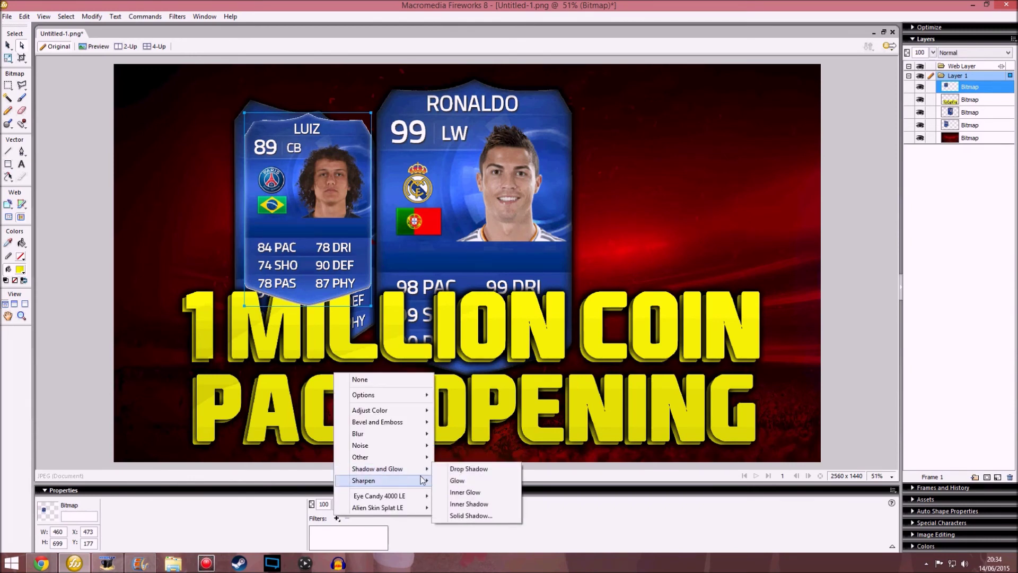
pyautogui.click(465, 492)
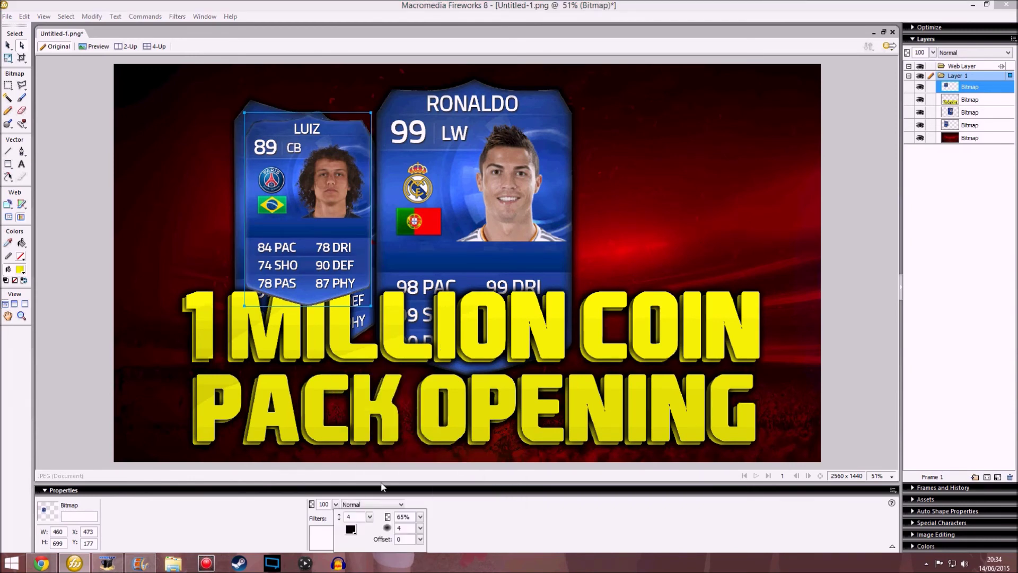
pyautogui.moveTo(420, 516); pyautogui.dragTo(418, 393)
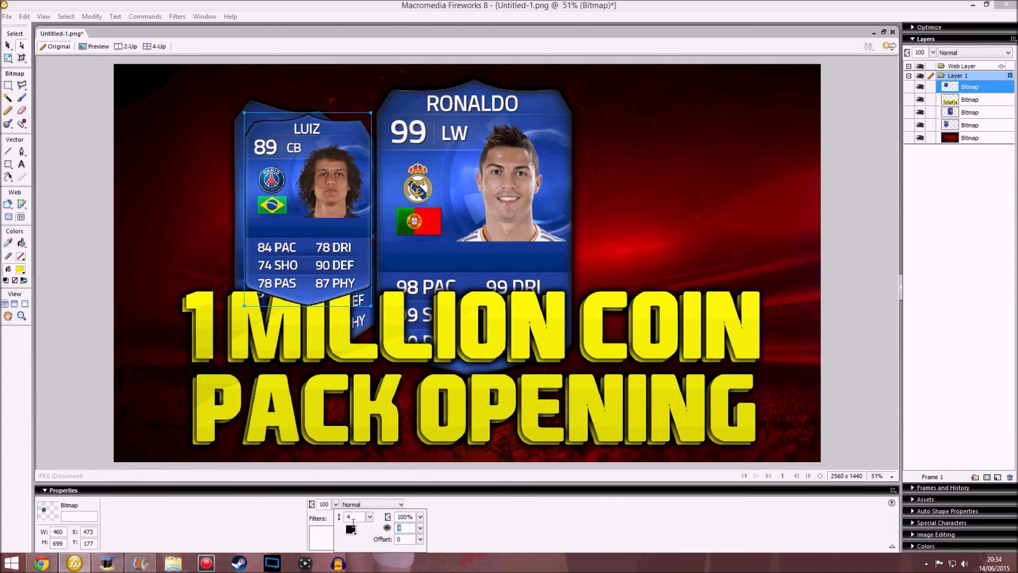
pyautogui.click(300, 177)
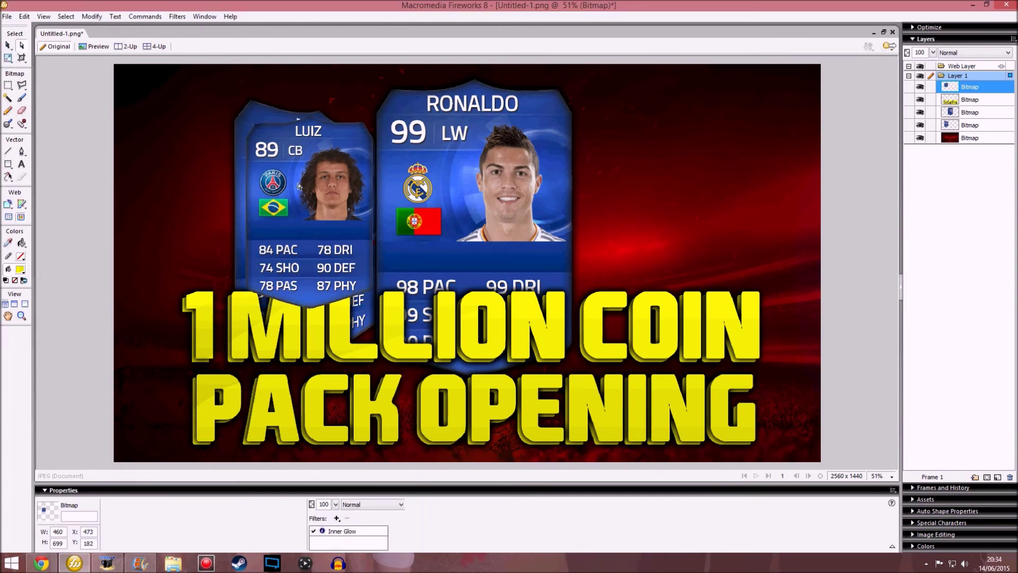
pyautogui.moveTo(299, 178); pyautogui.dragTo(559, 216)
pyautogui.rightClick(560, 216)
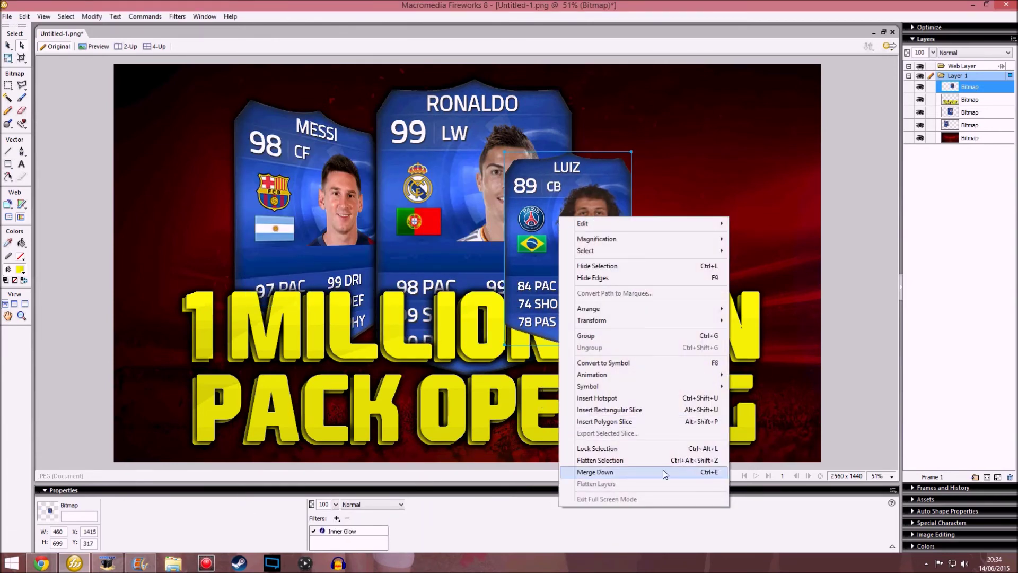
pyautogui.click(629, 461)
# Step: Align the Luiz card over the Messi card and scale it up to about 616 × 935 px
pyautogui.moveTo(548, 211); pyautogui.dragTo(284, 153)
pyautogui.click(9, 59)
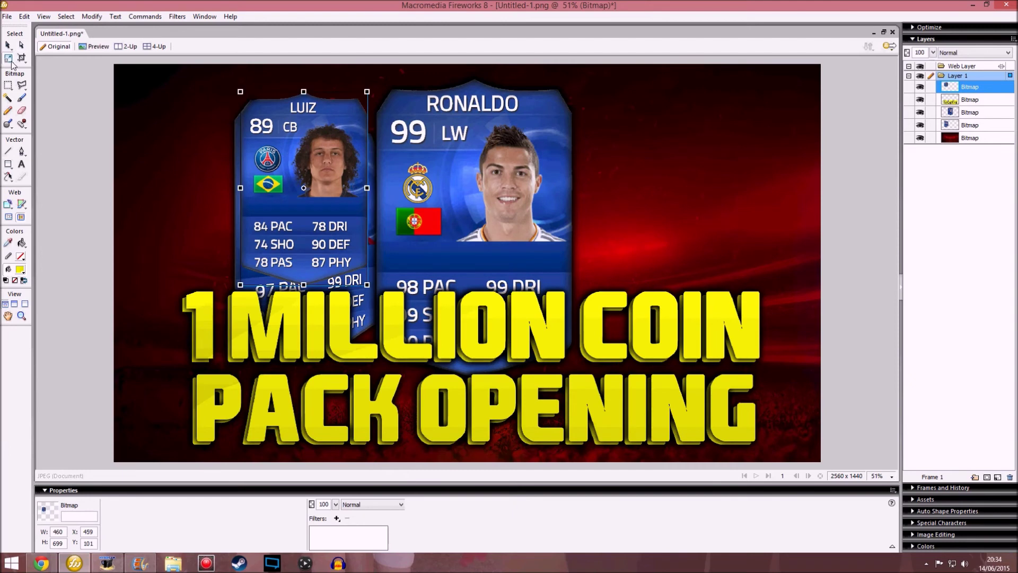
pyautogui.moveTo(367, 284); pyautogui.dragTo(410, 350)
pyautogui.moveTo(297, 189); pyautogui.dragTo(289, 188)
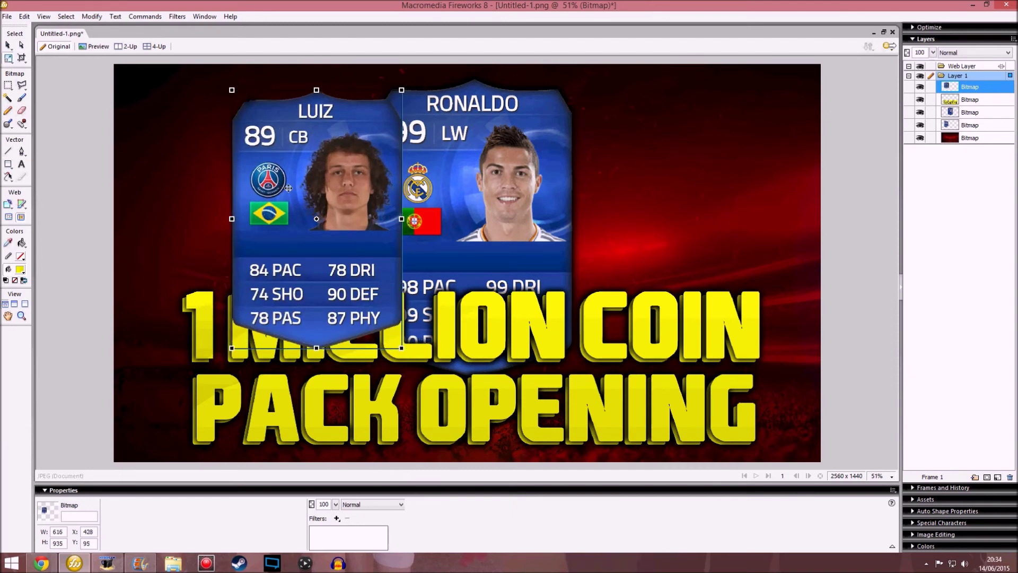
# Step: Move the Luiz card's layer directly above the background and place the card beyond Ronaldo at X 1760, Y 161
pyautogui.click(25, 43)
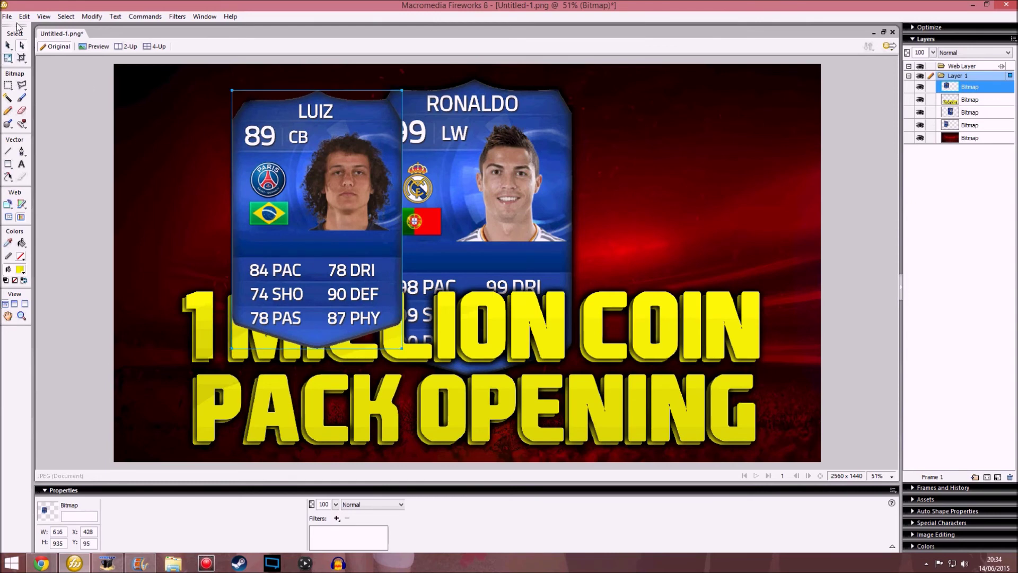
pyautogui.moveTo(244, 148); pyautogui.dragTo(527, 131)
pyautogui.moveTo(973, 88); pyautogui.dragTo(961, 125)
pyautogui.moveTo(669, 140); pyautogui.dragTo(748, 176)
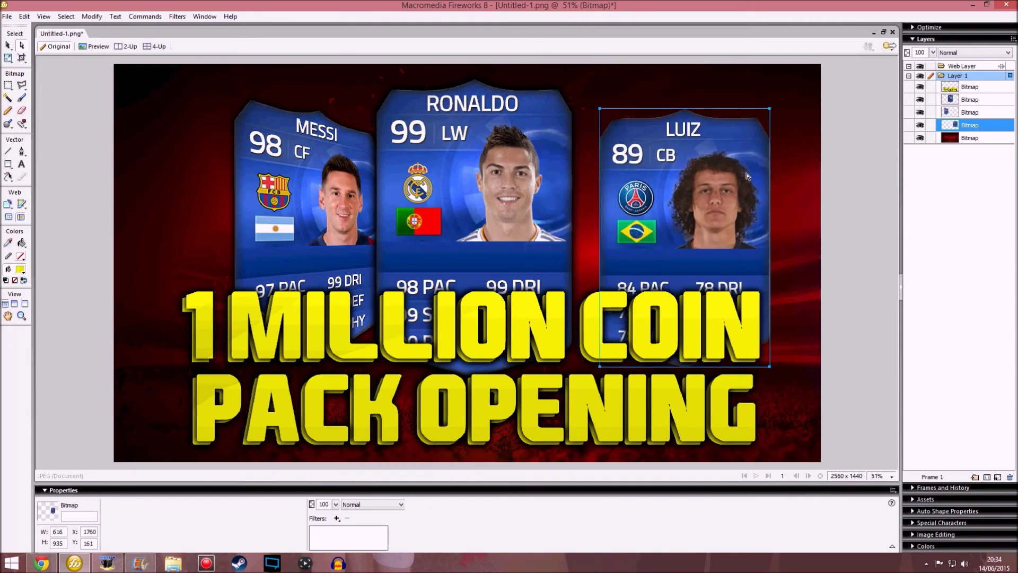
# Step: Distort the Luiz card into perspective by shortening its edge nearest Ronaldo and narrowing the card to about 543 px wide
pyautogui.click(9, 64)
pyautogui.click(55, 96)
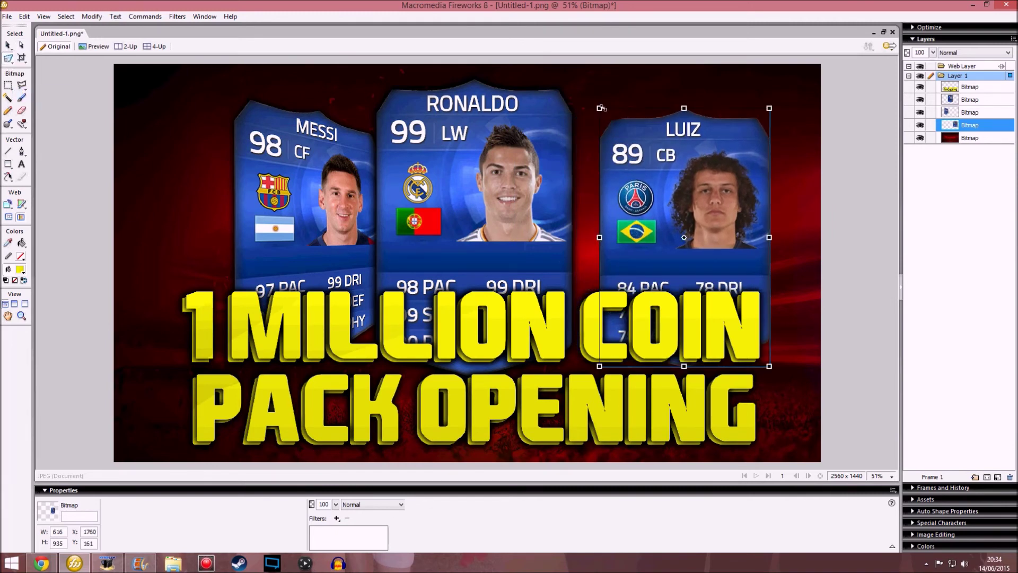
pyautogui.moveTo(599, 108); pyautogui.dragTo(596, 134)
pyautogui.moveTo(597, 366); pyautogui.dragTo(599, 344)
pyautogui.moveTo(600, 238); pyautogui.dragTo(623, 237)
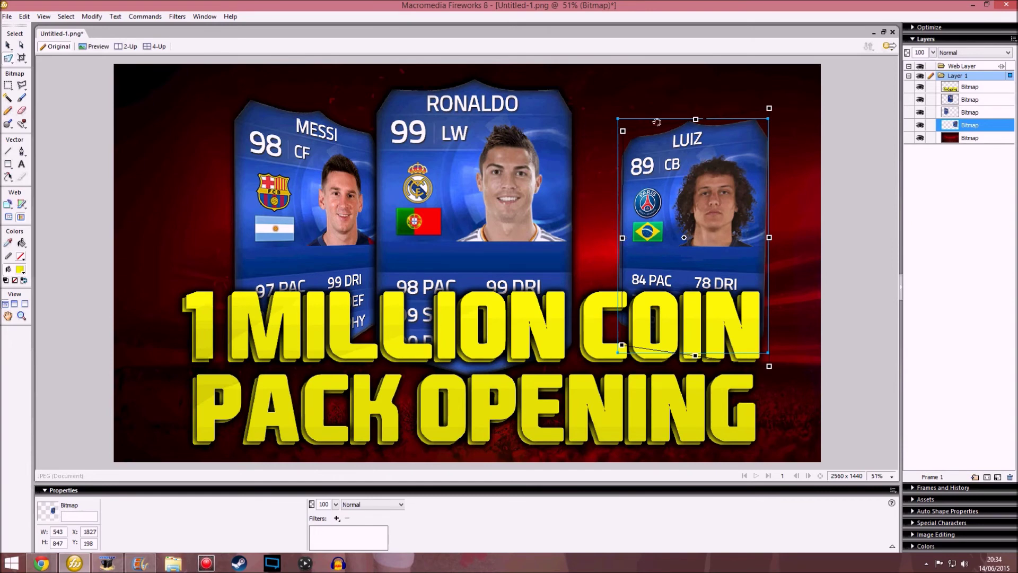
# Step: Refine the Luiz card's perspective, scale it up to 586 × 923 px and tuck it behind Ronaldo's card at X 1629, Y 183
pyautogui.moveTo(624, 132); pyautogui.dragTo(621, 133)
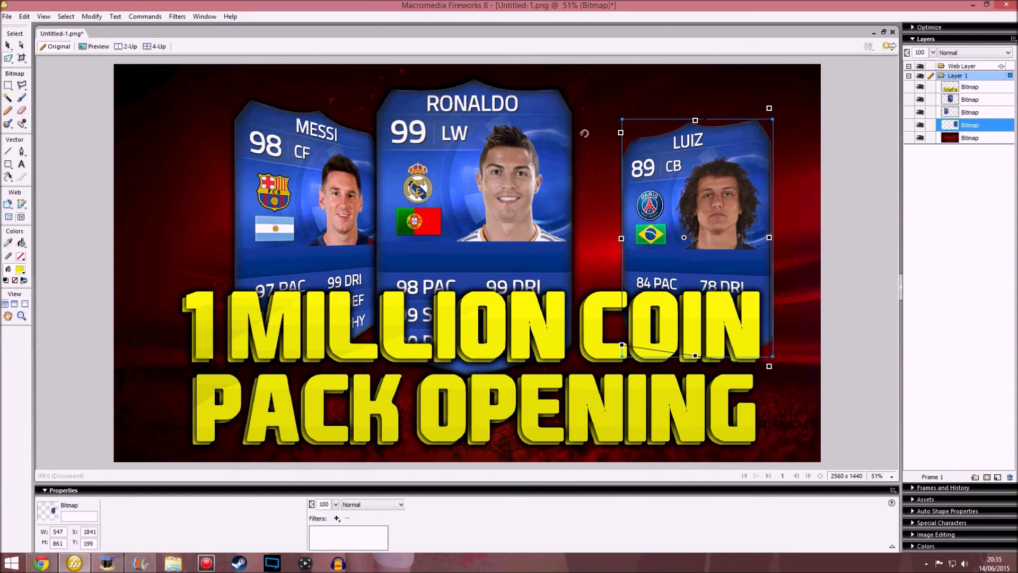
pyautogui.moveTo(8, 57); pyautogui.dragTo(48, 69)
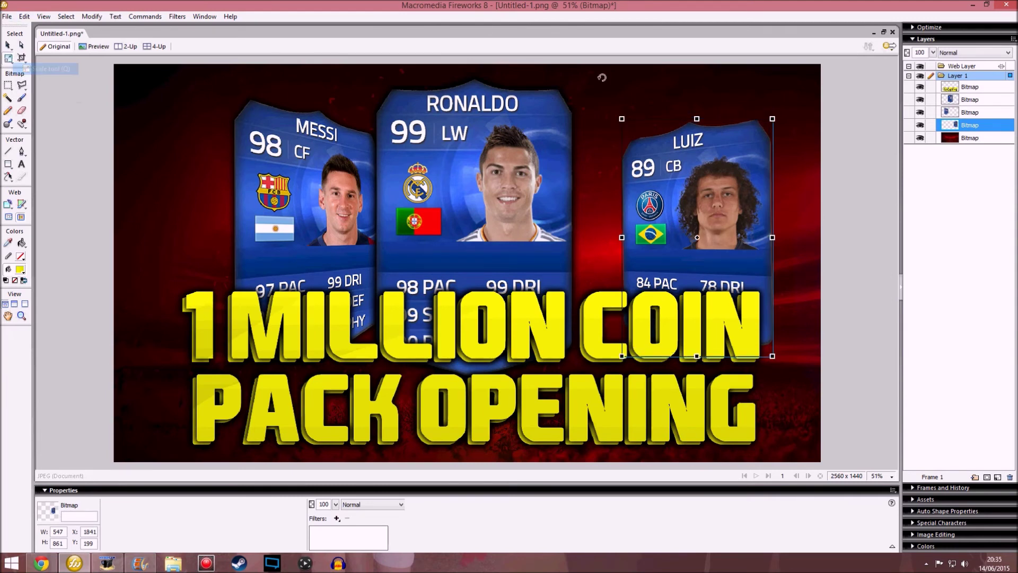
pyautogui.moveTo(622, 119); pyautogui.dragTo(610, 102)
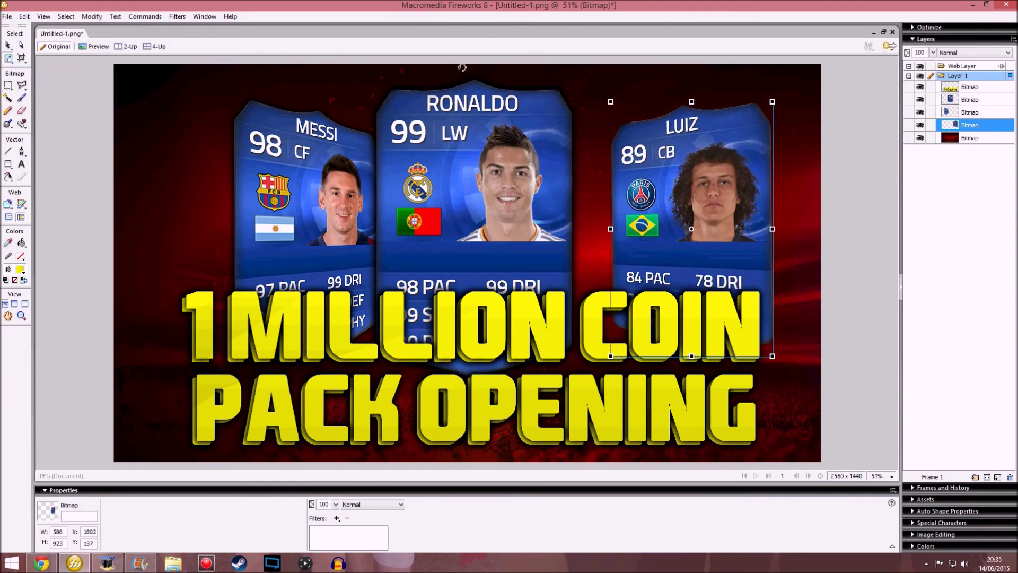
pyautogui.click(22, 44)
pyautogui.moveTo(619, 214); pyautogui.dragTo(573, 226)
# Step: Apply a black glow to the Luiz card, raise the glow's opacity and flatten the card
pyautogui.click(336, 518)
pyautogui.moveTo(376, 471)
pyautogui.click(451, 484)
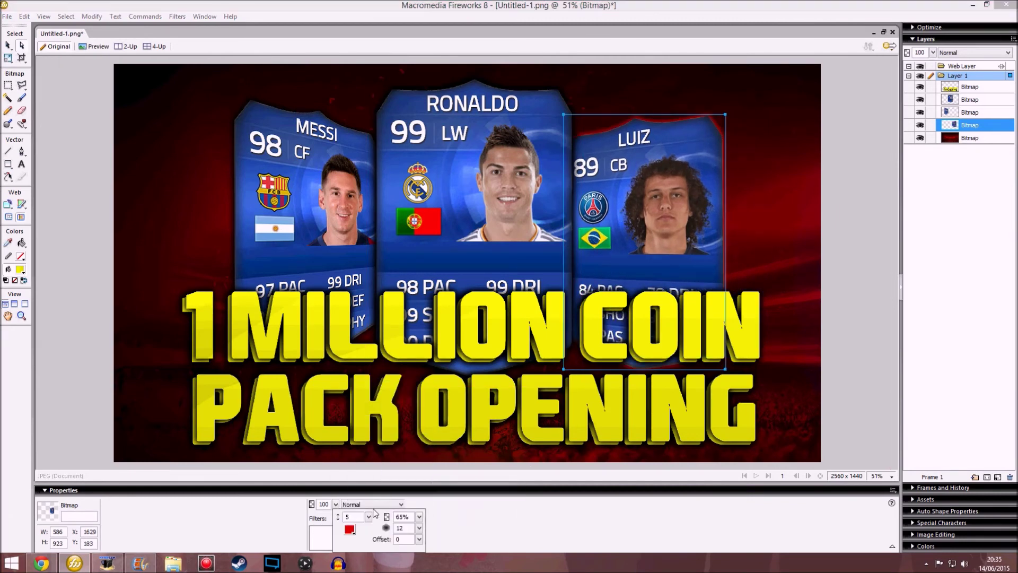
pyautogui.click(350, 529)
pyautogui.click(412, 524)
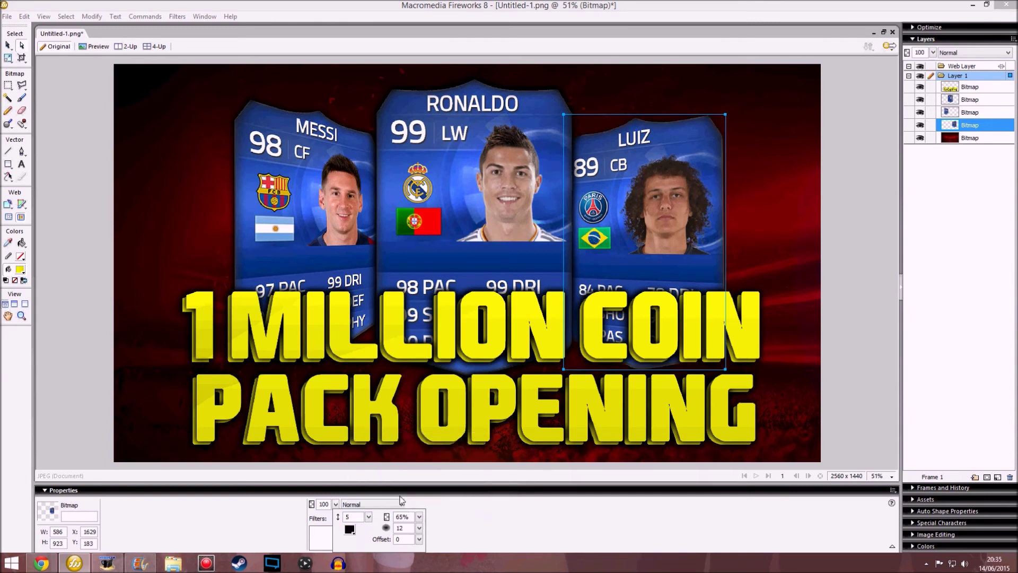
pyautogui.moveTo(417, 517); pyautogui.dragTo(425, 391)
pyautogui.press('Return')
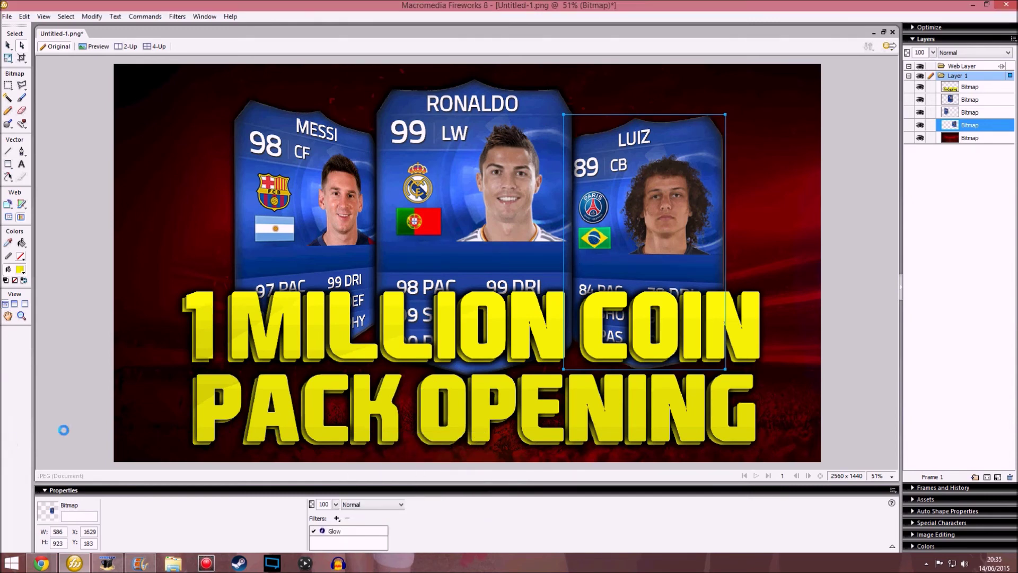
pyautogui.rightClick(675, 199)
pyautogui.click(716, 442)
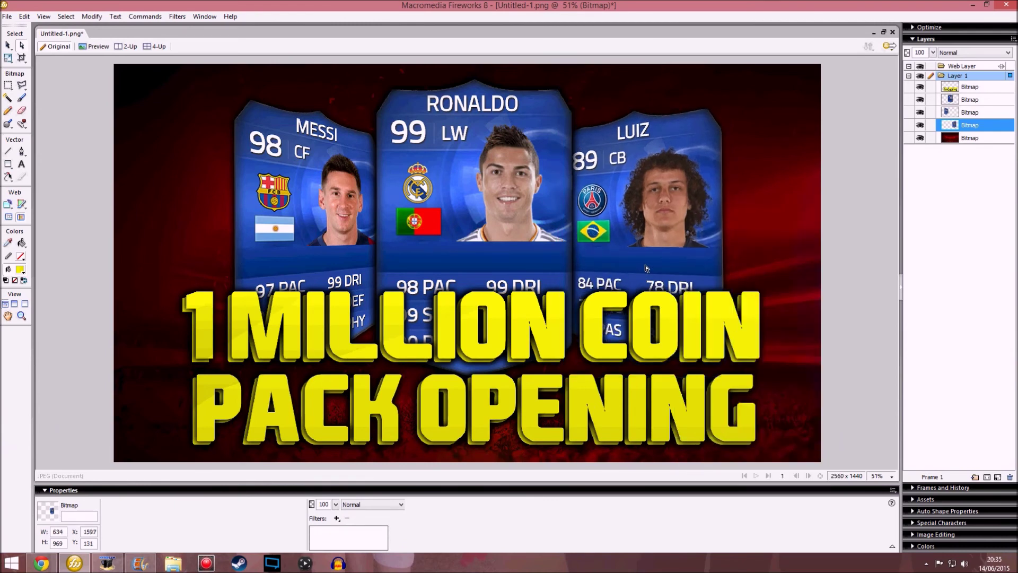
# Step: Try to flatten the Luiz, Ronaldo and Messi cards into one bitmap and shift it
pyautogui.keyDown('shift'); pyautogui.click(434, 236); pyautogui.keyUp('shift')
pyautogui.keyDown('shift'); pyautogui.click(339, 212); pyautogui.keyUp('shift')
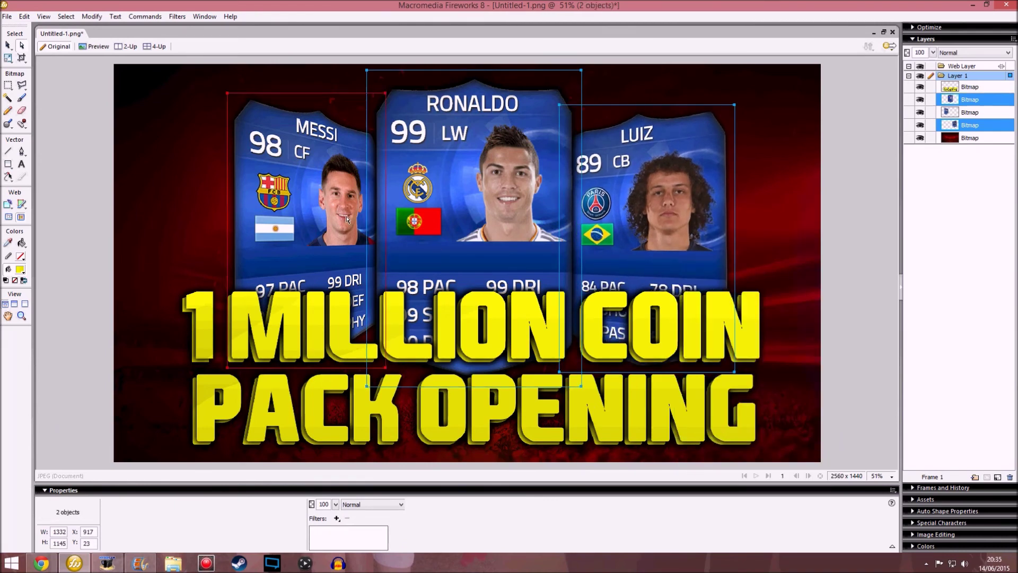
pyautogui.rightClick(346, 216)
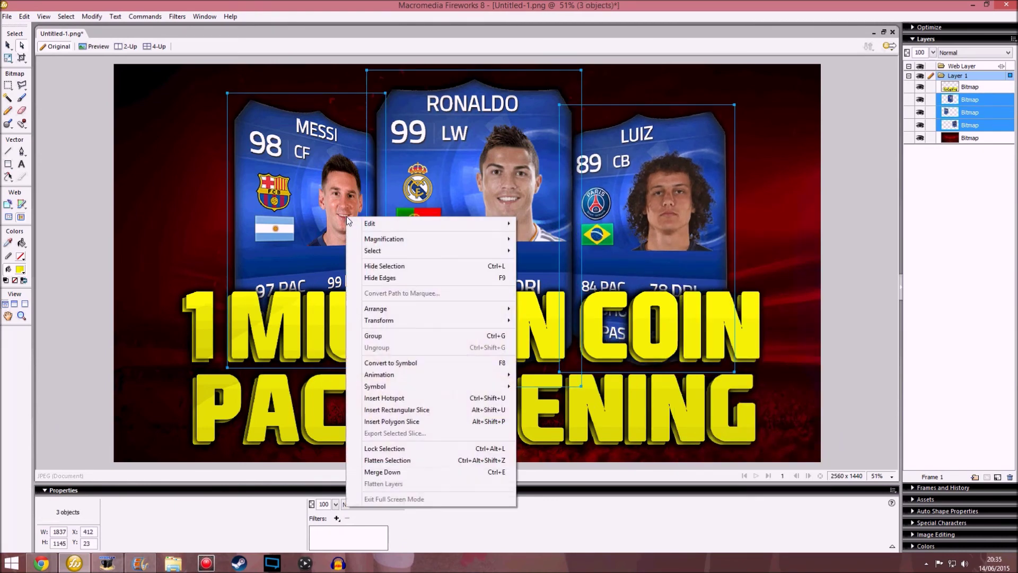
pyautogui.click(424, 460)
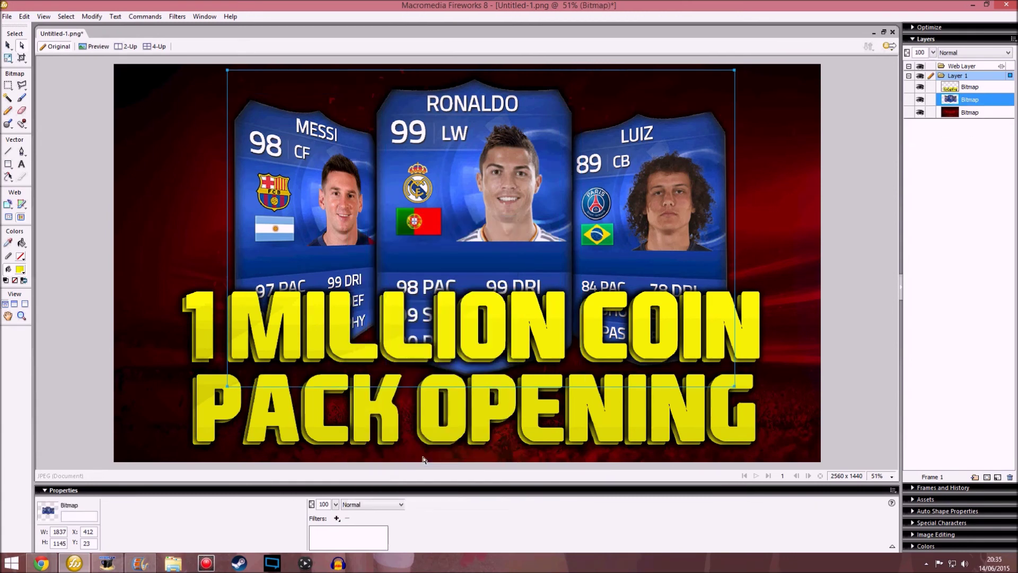
pyautogui.moveTo(462, 155); pyautogui.dragTo(457, 168)
pyautogui.hotkey('ctrl', 'z')
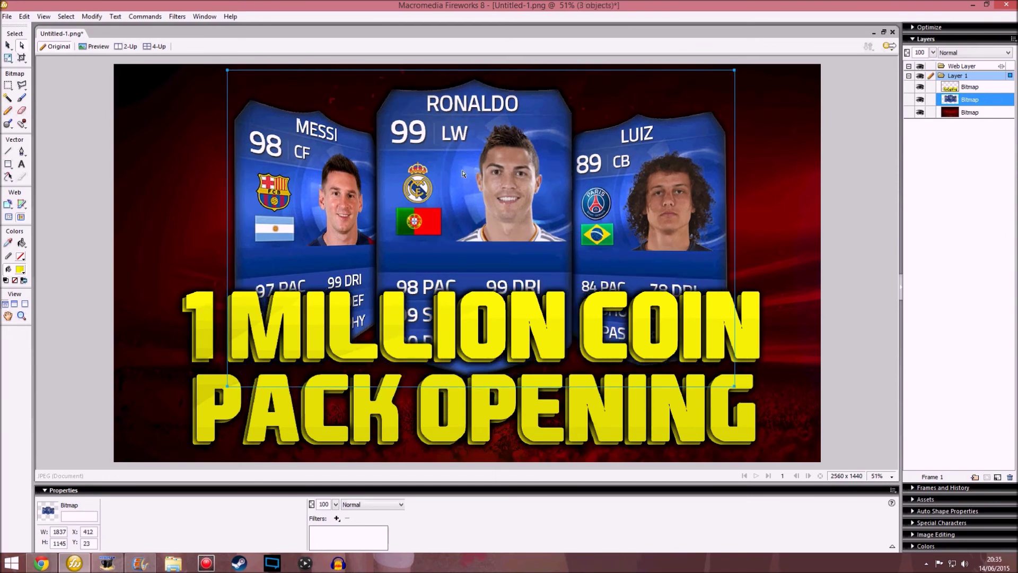
pyautogui.hotkey('ctrl', 'z')
pyautogui.hotkey('ctrl', 'd')
# Step: Narrow the Luiz card to 575 px and place it beside Ronaldo's card at X 1646, Y 101
pyautogui.click(614, 241)
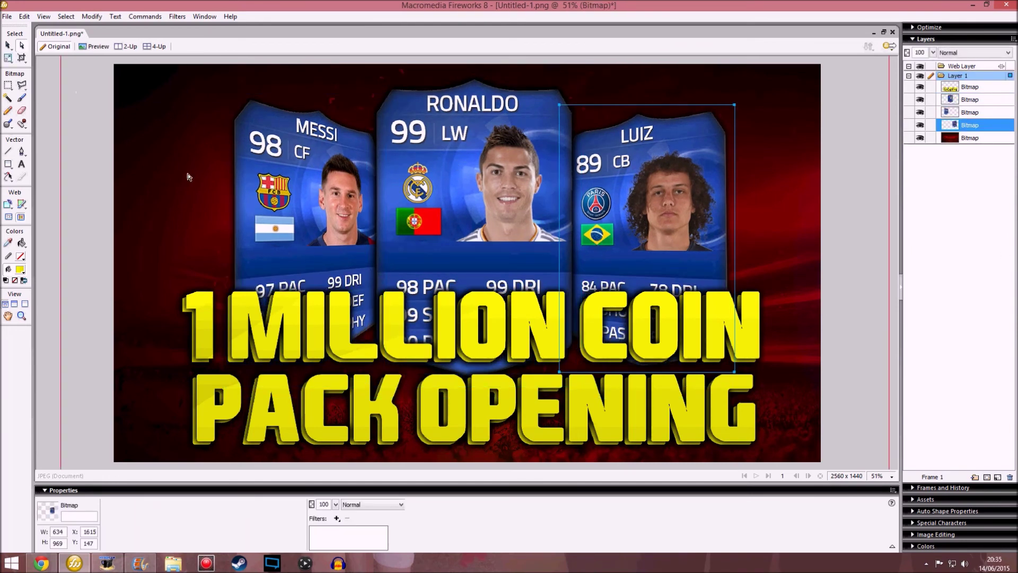
pyautogui.click(8, 57)
pyautogui.press('q')
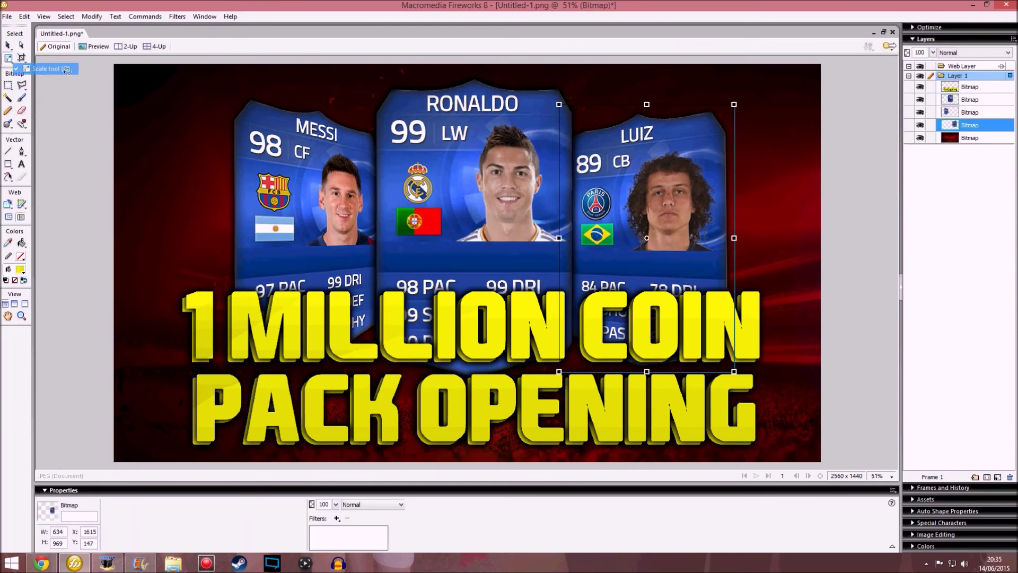
pyautogui.moveTo(734, 237); pyautogui.dragTo(718, 238)
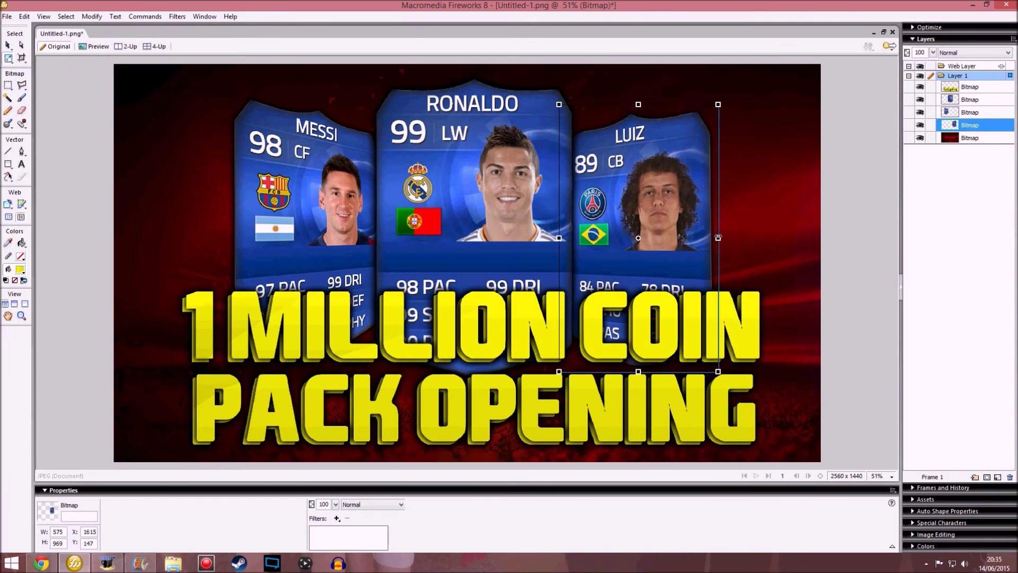
pyautogui.hotkey('shift', 'Right')
pyautogui.hotkey('shift', 'Right')
pyautogui.hotkey('shift', 'Right')
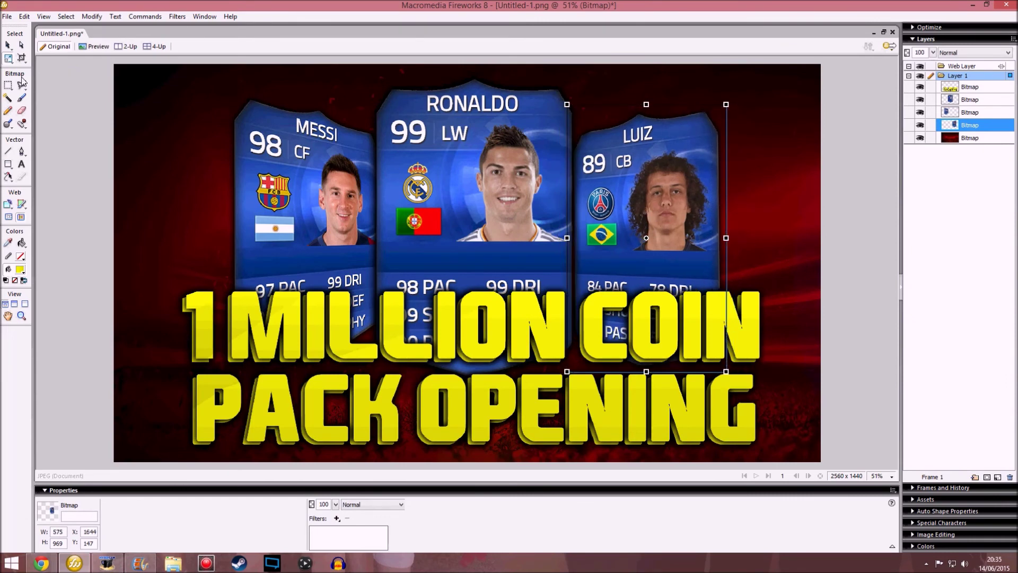
pyautogui.click(22, 45)
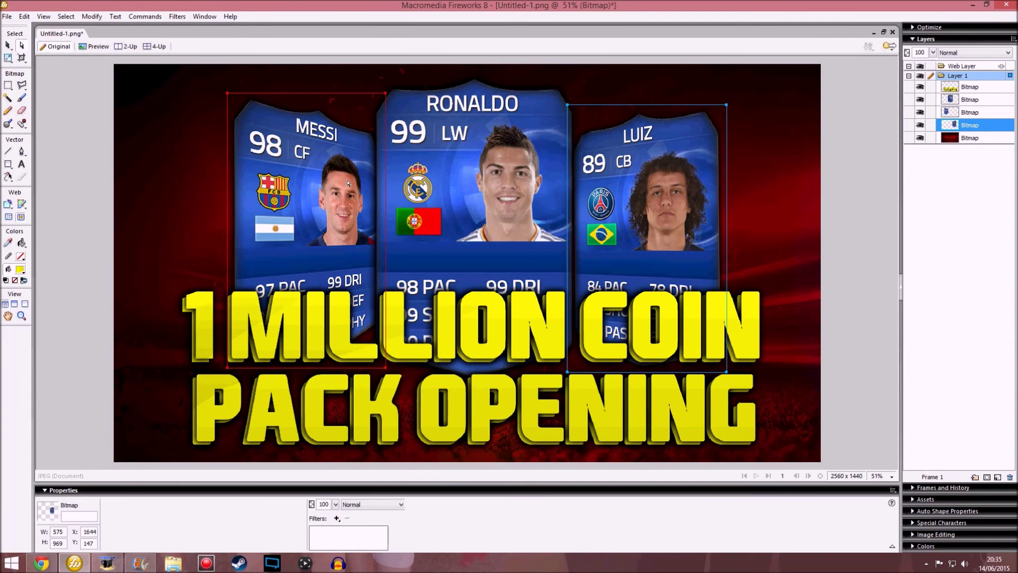
pyautogui.moveTo(652, 245); pyautogui.dragTo(654, 233)
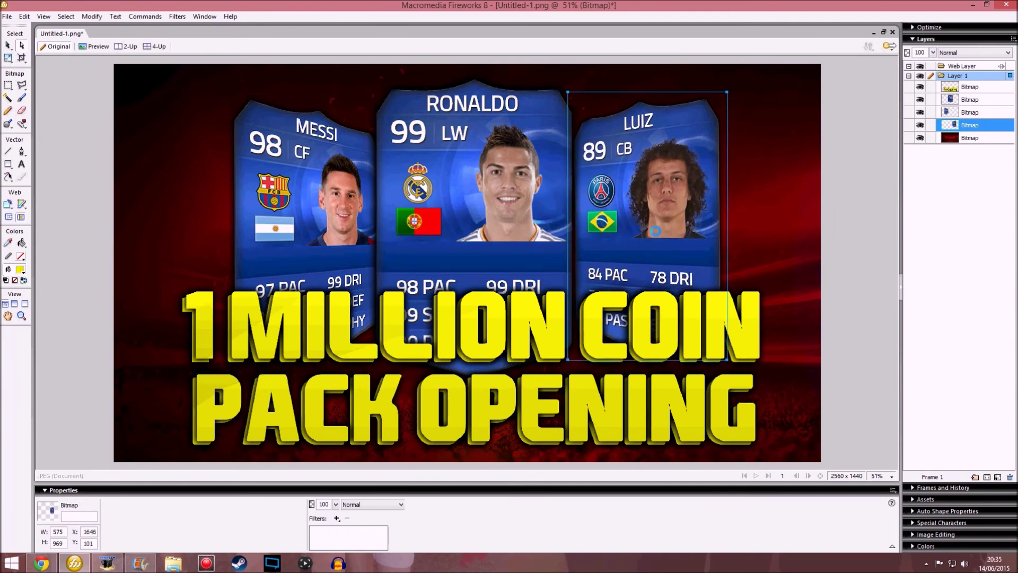
pyautogui.keyDown('shift'); pyautogui.click(324, 191); pyautogui.keyUp('shift')
pyautogui.keyDown('shift'); pyautogui.click(491, 192); pyautogui.keyUp('shift')
pyautogui.rightClick(492, 192)
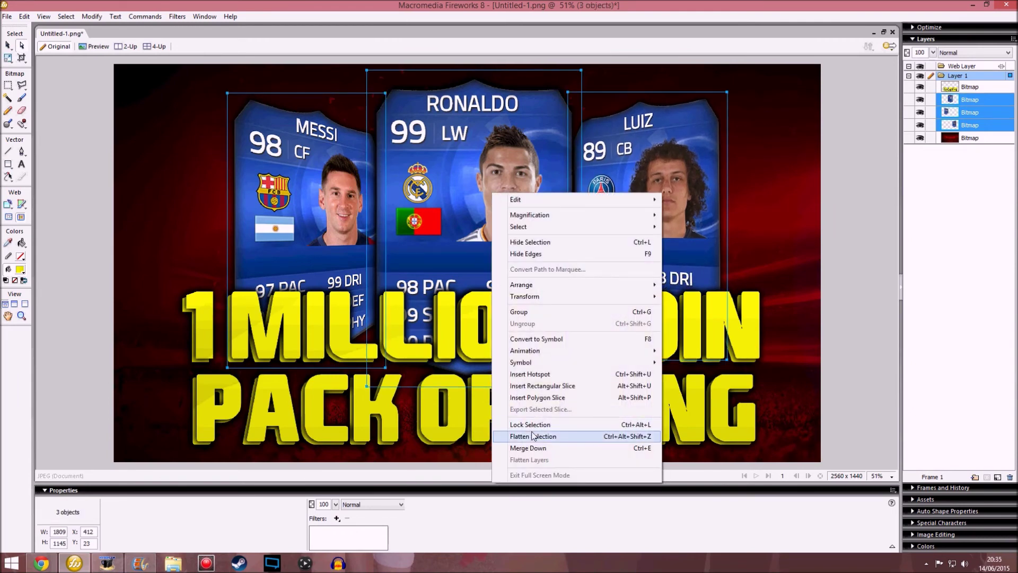
pyautogui.click(531, 424)
pyautogui.click(455, 256)
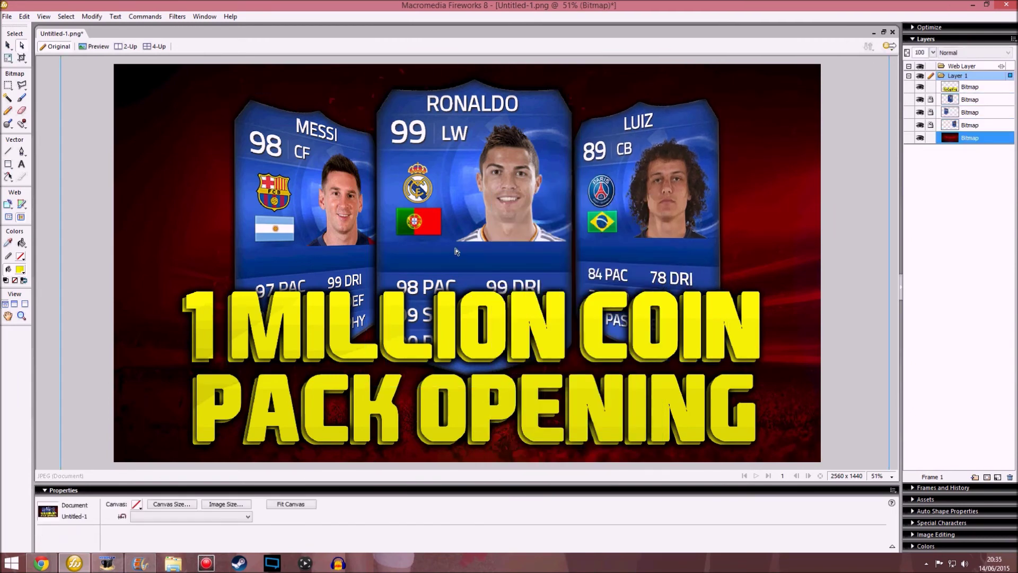
pyautogui.click(930, 100)
pyautogui.click(930, 125)
pyautogui.click(930, 112)
# Step: Flatten the title and the three player cards into a single bitmap above the background
pyautogui.click(961, 86)
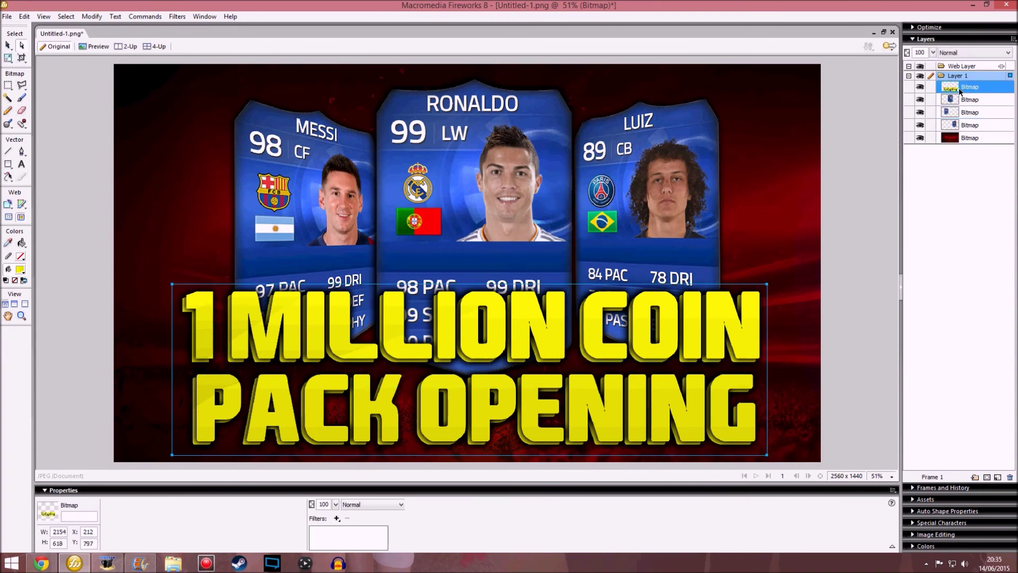
pyautogui.keyDown('shift'); pyautogui.click(960, 100); pyautogui.keyUp('shift')
pyautogui.keyDown('shift'); pyautogui.click(957, 112); pyautogui.keyUp('shift')
pyautogui.keyDown('shift'); pyautogui.click(956, 125); pyautogui.keyUp('shift')
pyautogui.rightClick(485, 220)
pyautogui.click(531, 457)
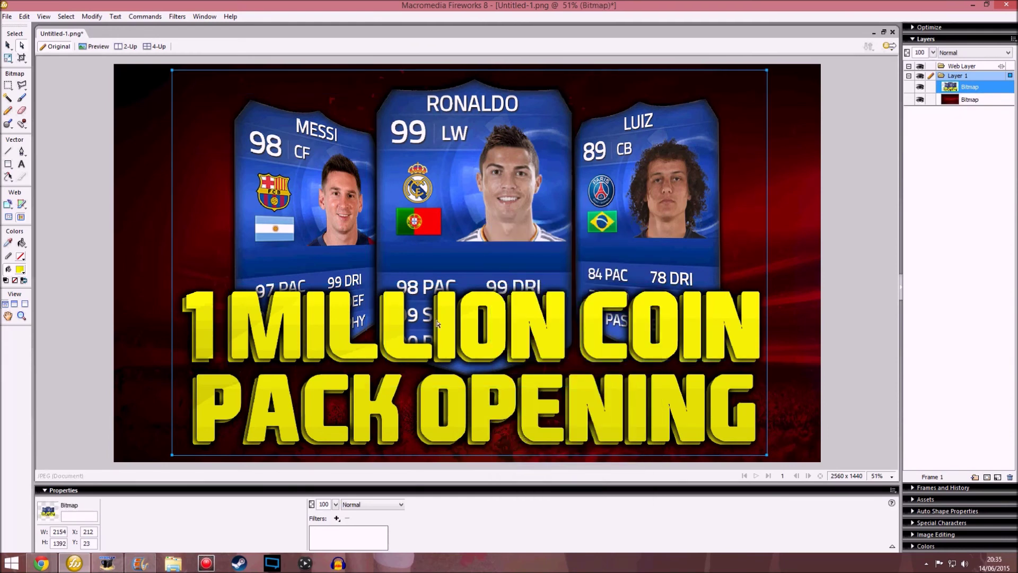
pyautogui.moveTo(767, 458); pyautogui.dragTo(725, 432)
pyautogui.hotkey('ctrl', 'z')
pyautogui.click(996, 247)
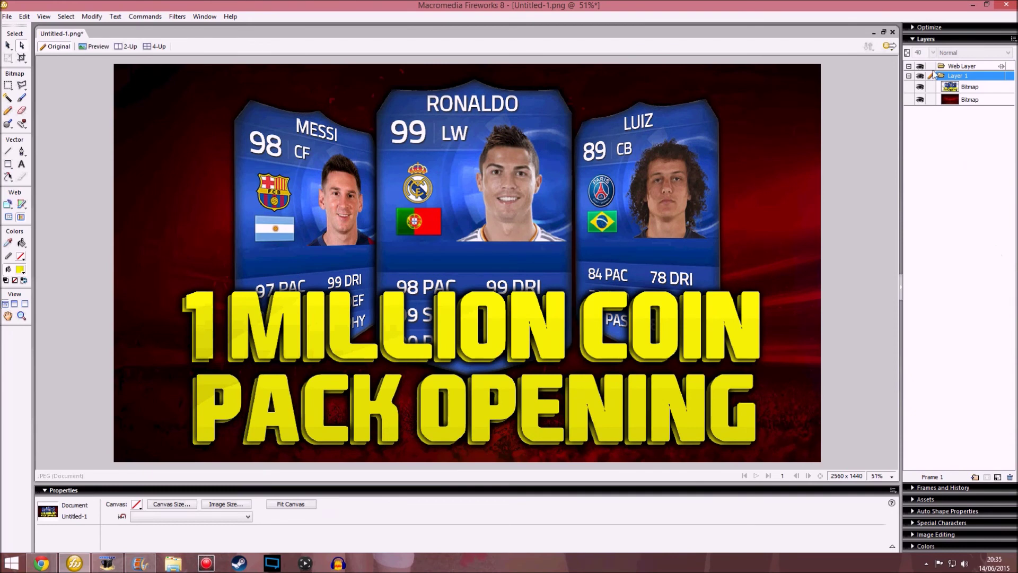
# Step: Scale the combined title and cards down to 2051 × 1325 px and place them at X 279, Y 48
pyautogui.click(954, 87)
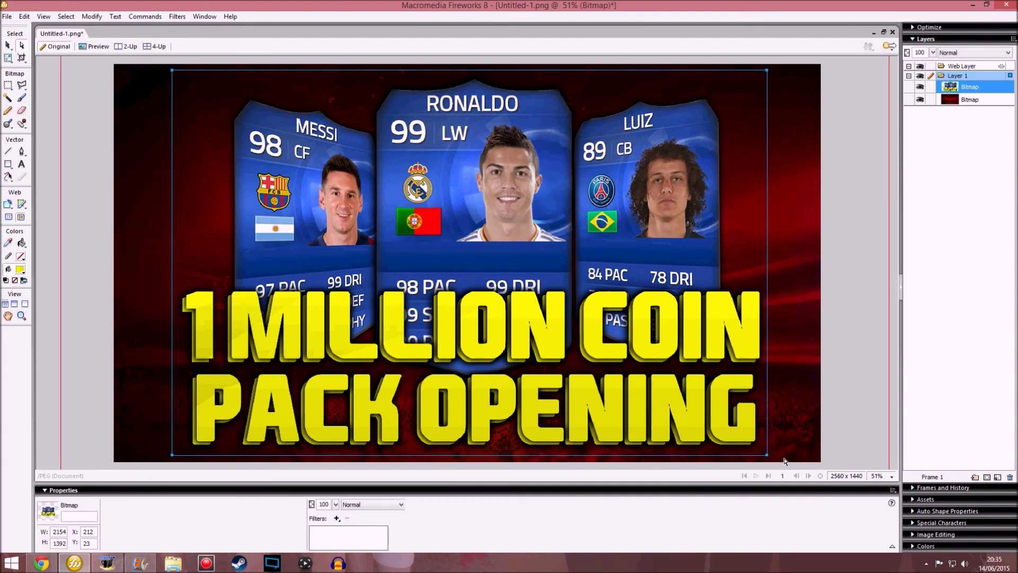
pyautogui.moveTo(767, 457); pyautogui.dragTo(738, 436)
pyautogui.moveTo(451, 253); pyautogui.dragTo(469, 260)
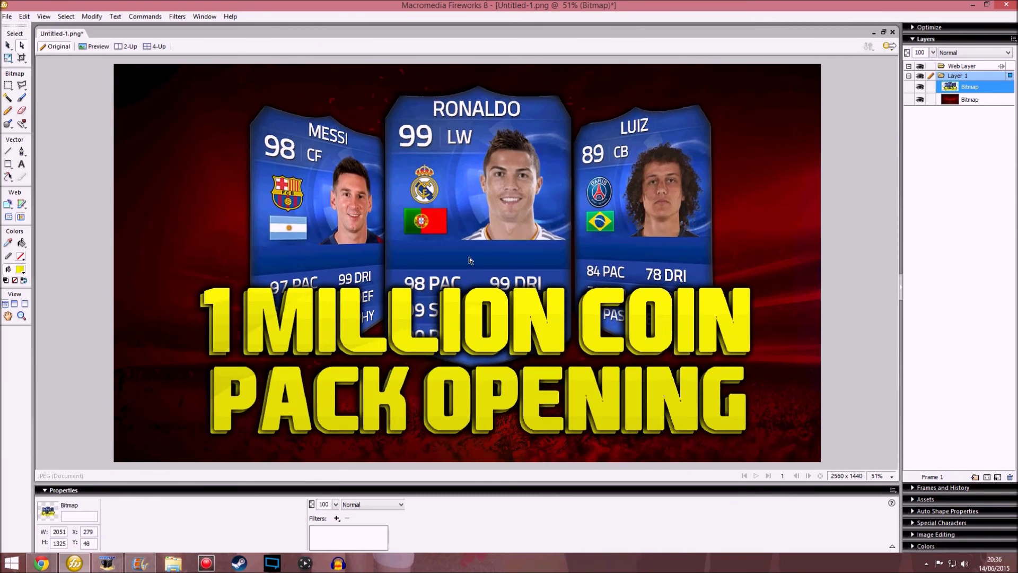
pyautogui.click(976, 271)
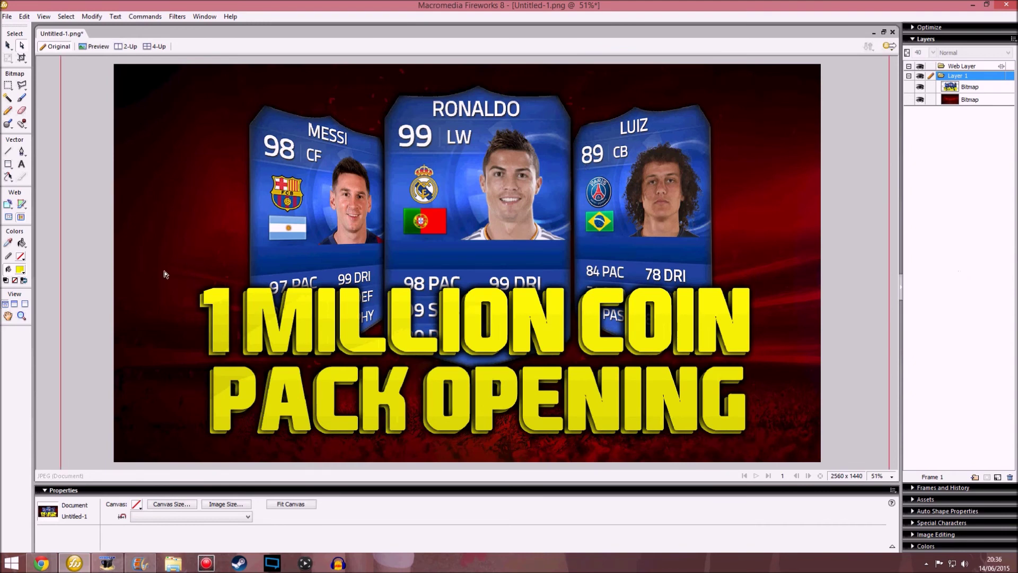
# Step: Switch to Chrome, close the David Luiz page and search Google Images for "explosion png"
pyautogui.click(41, 563)
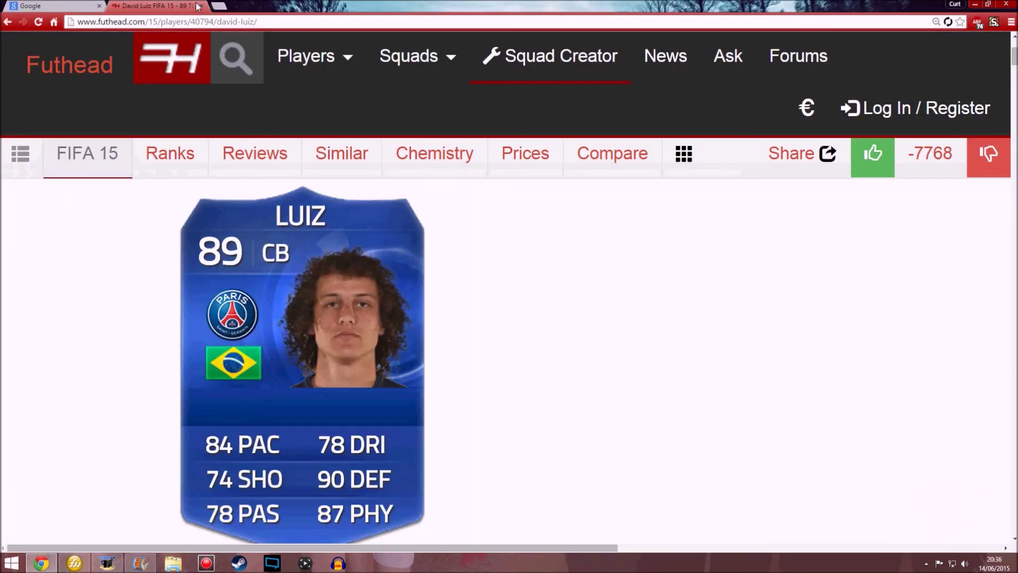
pyautogui.click(196, 6)
pyautogui.write('ex')
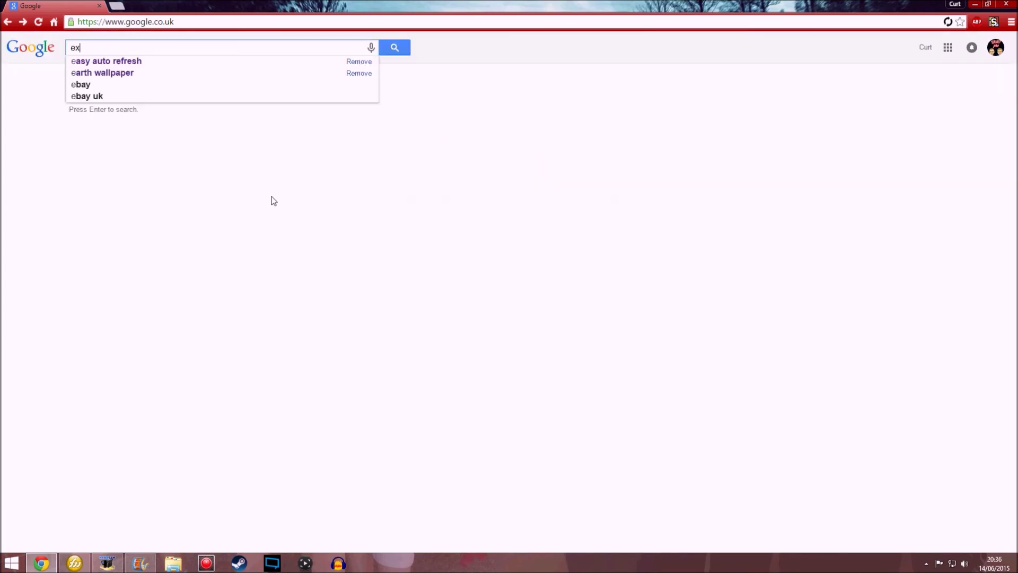
pyautogui.write('plosion pong')
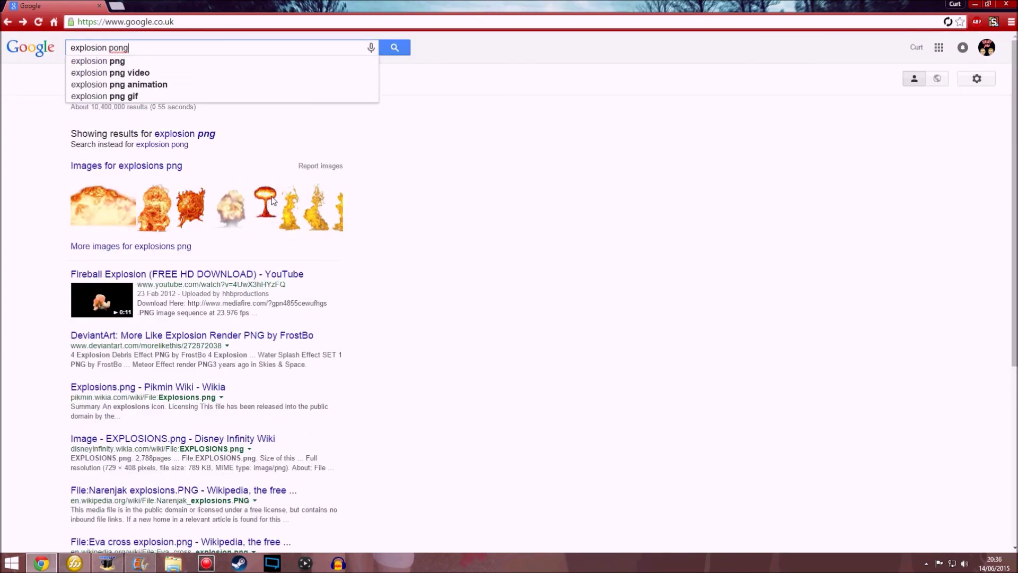
pyautogui.press('Return')
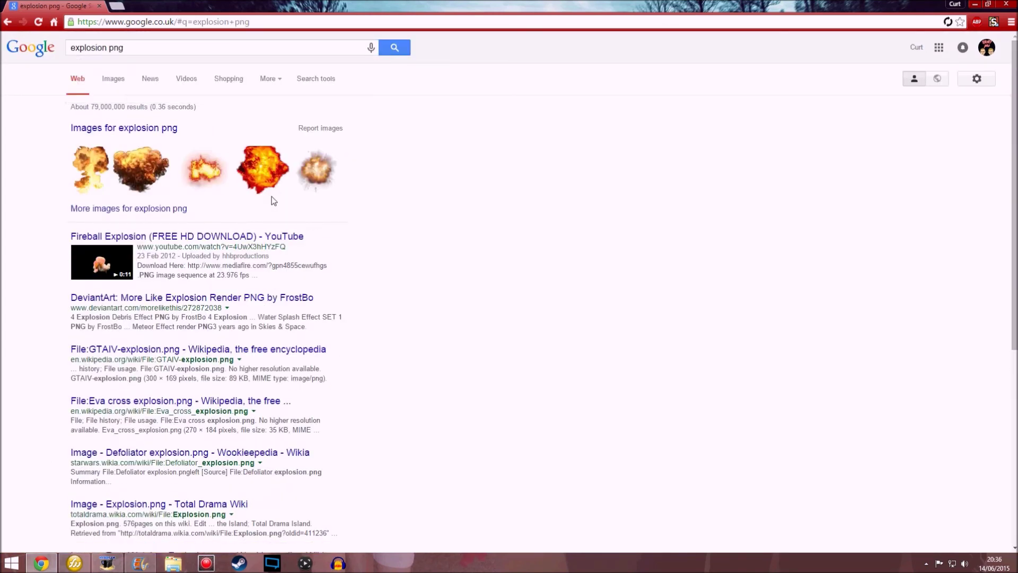
pyautogui.click(113, 78)
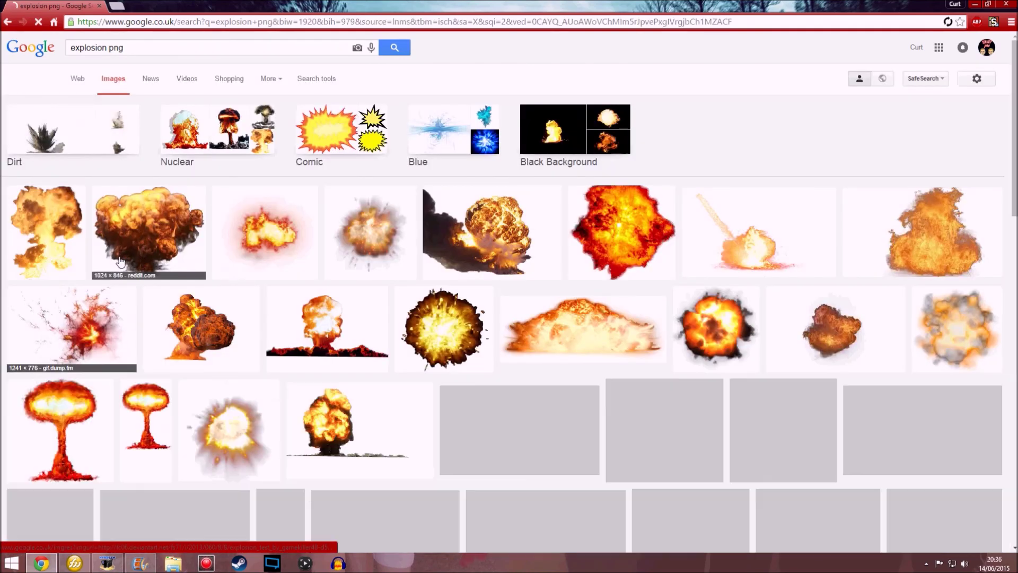
# Step: Copy the 1024 × 846 fiery explosion image from reddit.com and paste it into the Fireworks thumbnail
pyautogui.click(148, 231)
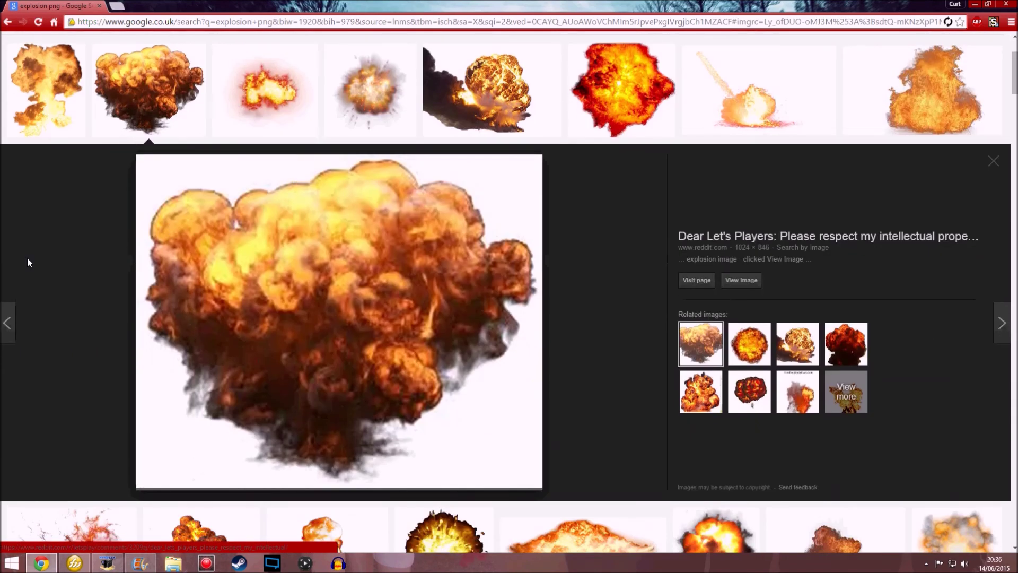
pyautogui.rightClick(418, 270)
pyautogui.click(454, 372)
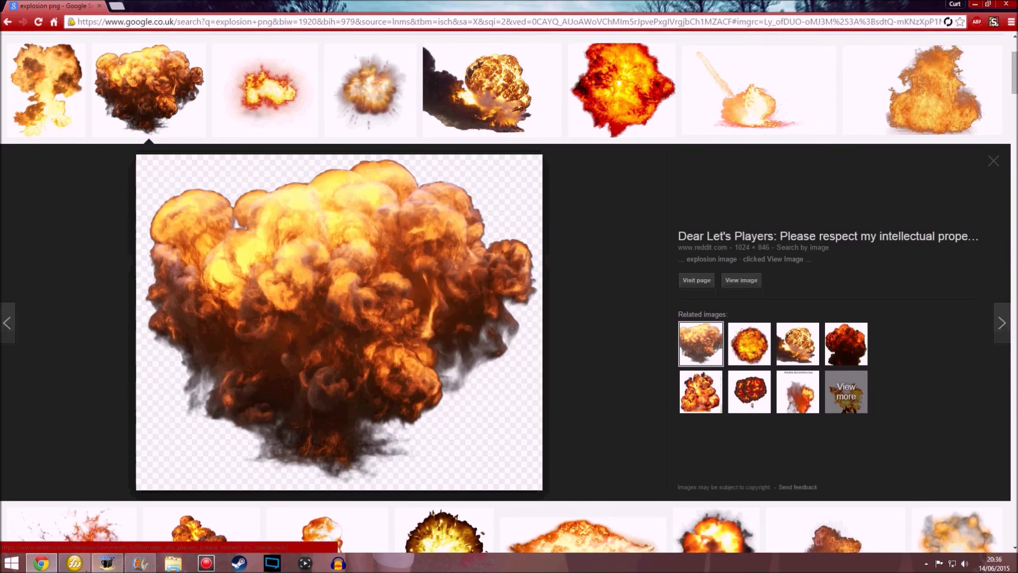
pyautogui.click(74, 563)
pyautogui.hotkey('ctrl', 'v')
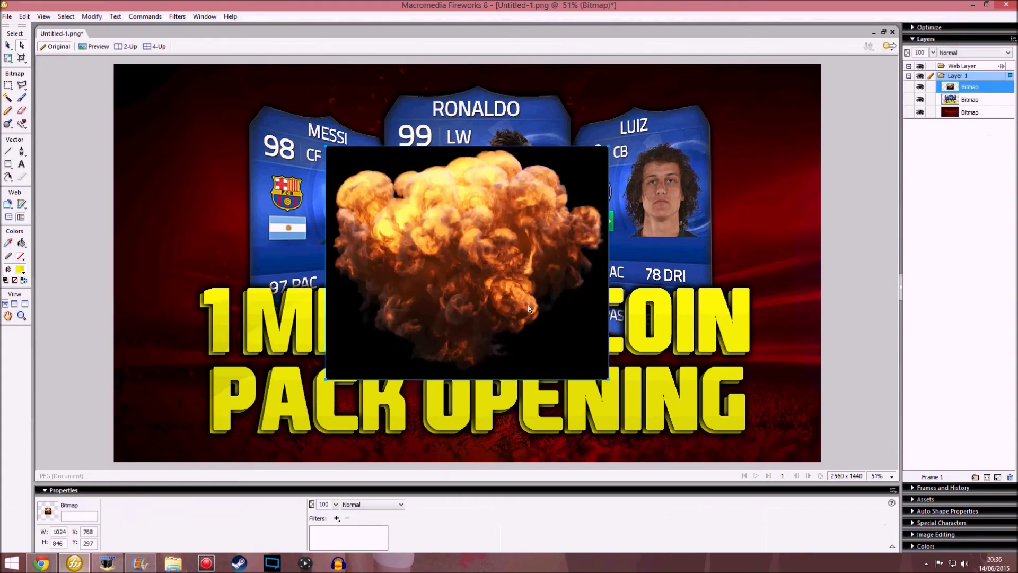
# Step: Try the Darken, Multiply, Color Burn, Inverse Color Burn and Soft Burn blend modes on the explosion bitmap
pyautogui.click(376, 504)
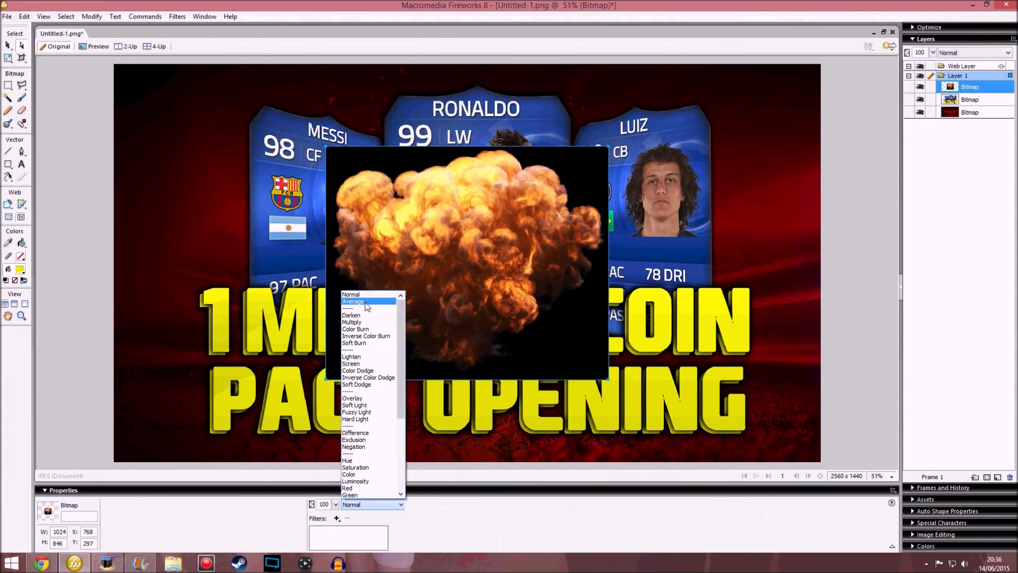
pyautogui.click(358, 325)
pyautogui.click(360, 505)
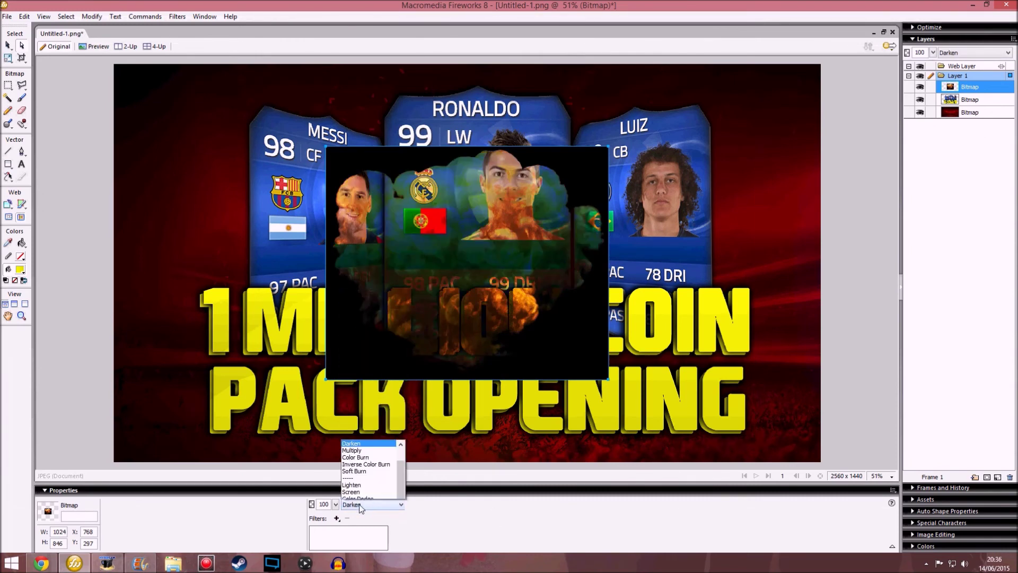
pyautogui.scroll(-1, 359, 505)
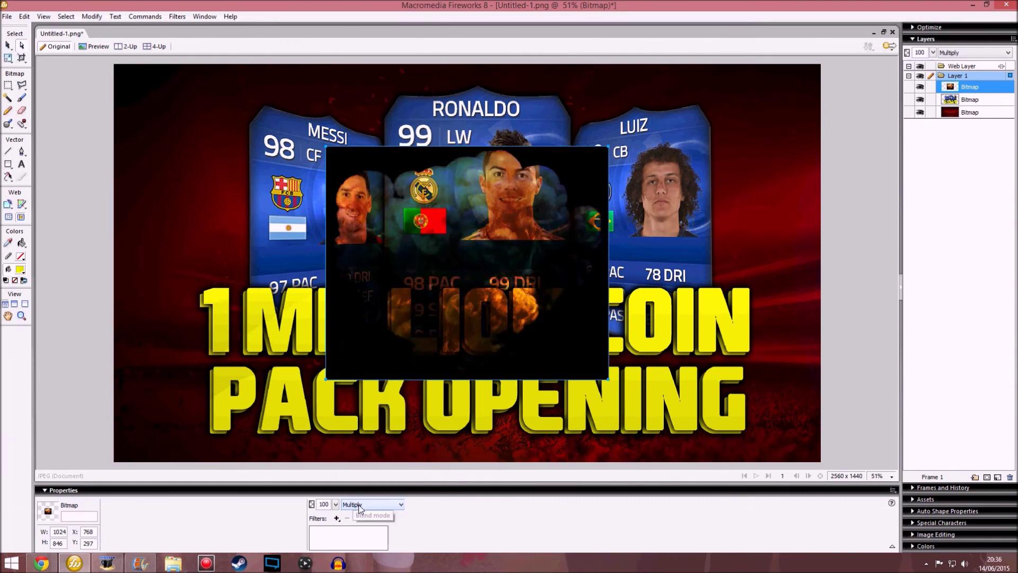
pyautogui.click(360, 505)
pyautogui.scroll(-1, 360, 505)
pyautogui.click(360, 505)
pyautogui.click(360, 505)
pyautogui.scroll(-1, 360, 505)
pyautogui.click(359, 505)
pyautogui.click(359, 505)
pyautogui.scroll(-1, 359, 505)
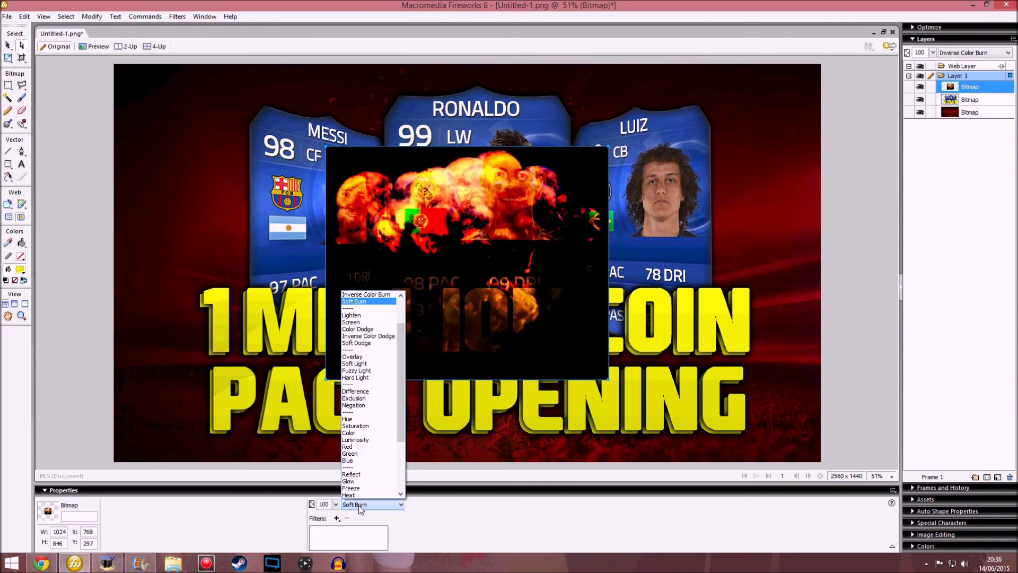
pyautogui.click(359, 505)
# Step: Try the Lighten, Screen, Color Dodge, Inverse Color Dodge, Soft Dodge and Overlay blend modes on the explosion bitmap
pyautogui.click(359, 505)
pyautogui.scroll(-1, 359, 505)
pyautogui.click(359, 504)
pyautogui.click(359, 505)
pyautogui.scroll(-1, 360, 505)
pyautogui.click(360, 505)
pyautogui.click(360, 506)
pyautogui.scroll(-1, 360, 505)
pyautogui.click(360, 505)
pyautogui.press('Down')
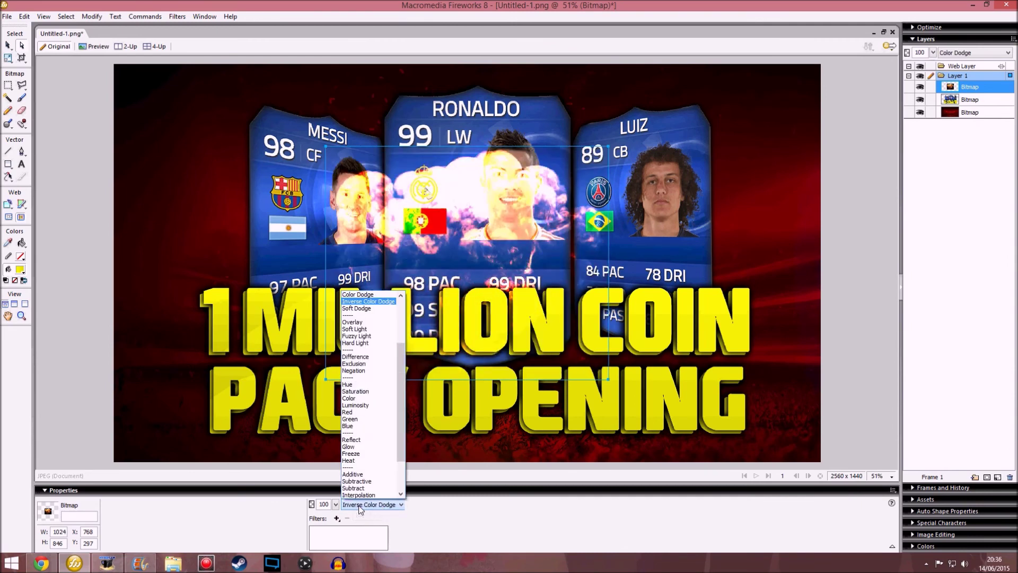
pyautogui.press('Return')
pyautogui.click(359, 505)
pyautogui.press('Down')
pyautogui.press('Return')
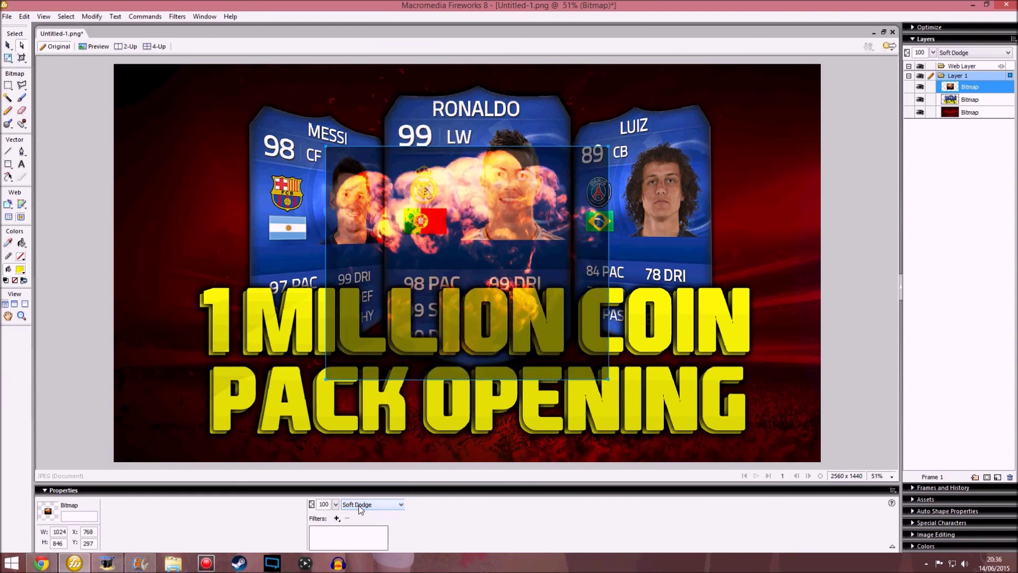
pyautogui.click(354, 507)
pyautogui.press('Down')
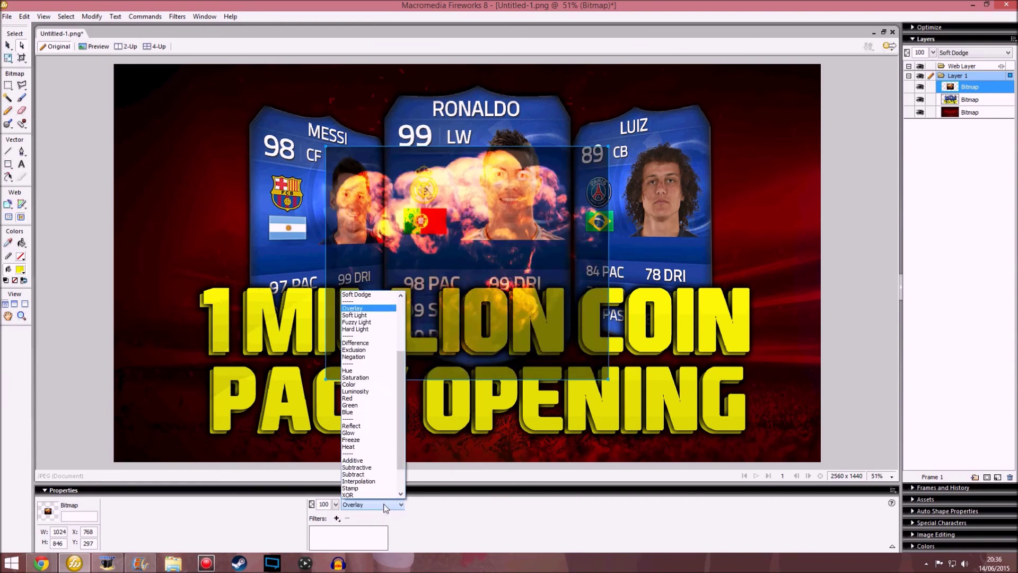
pyautogui.press('Return')
# Step: Move the explosion layer below the title-and-cards bitmap and place it at X -356, Y 748
pyautogui.moveTo(961, 87); pyautogui.dragTo(960, 112)
pyautogui.moveTo(510, 203); pyautogui.dragTo(206, 330)
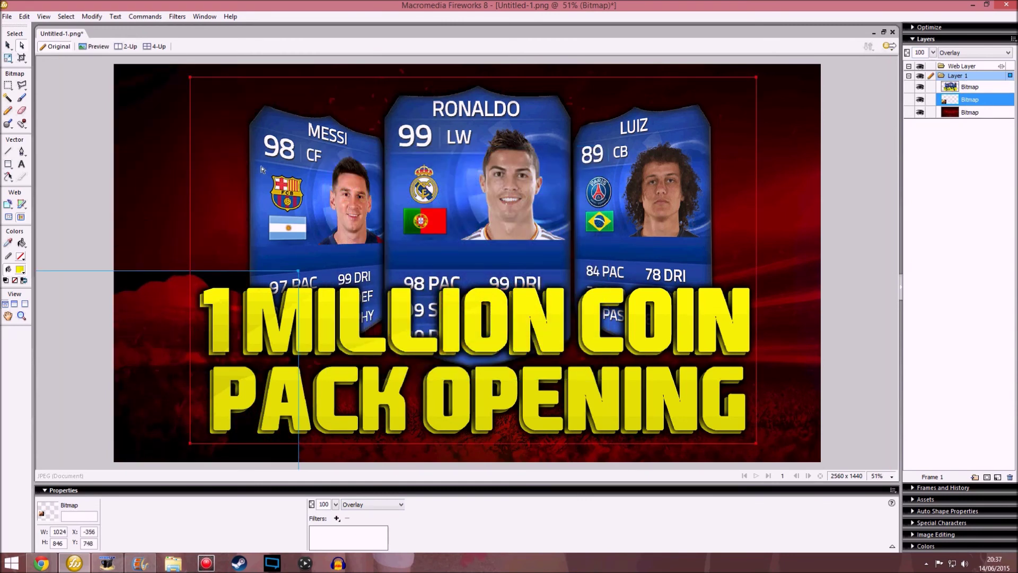
# Step: Try the Additive, Subtractive, Subtract, Interpolation, Stamp and XOR blend modes on the explosion behind the title
pyautogui.click(358, 504)
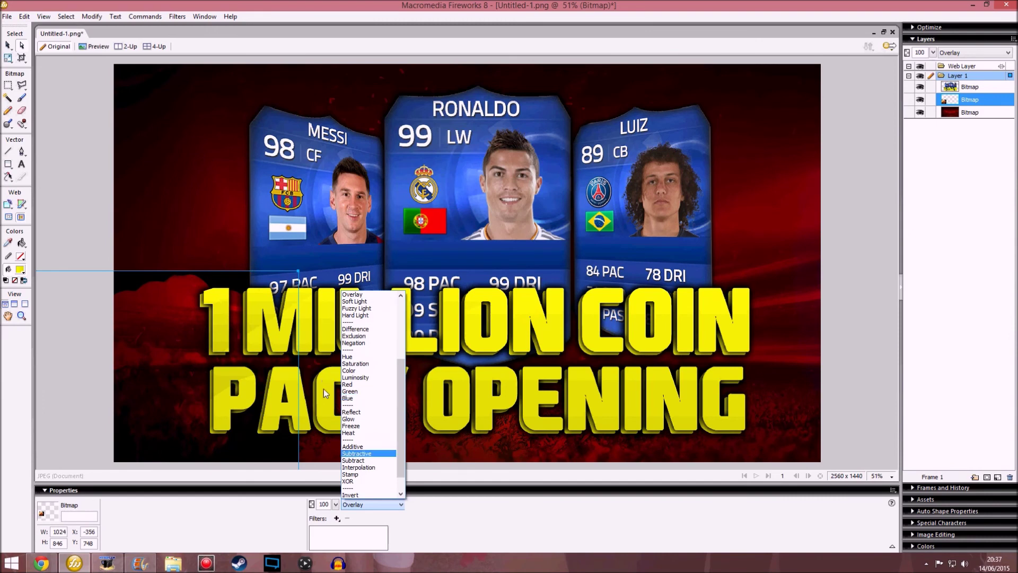
pyautogui.click(354, 446)
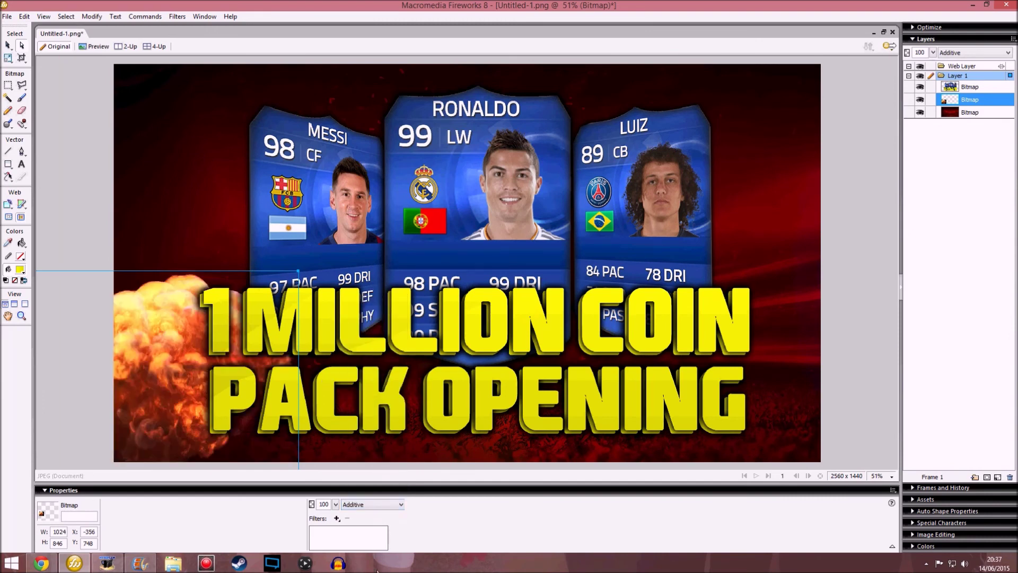
pyautogui.click(350, 505)
pyautogui.press('Down')
pyautogui.press('Return')
pyautogui.click(350, 506)
pyautogui.press('Down')
pyautogui.press('Return')
pyautogui.click(349, 505)
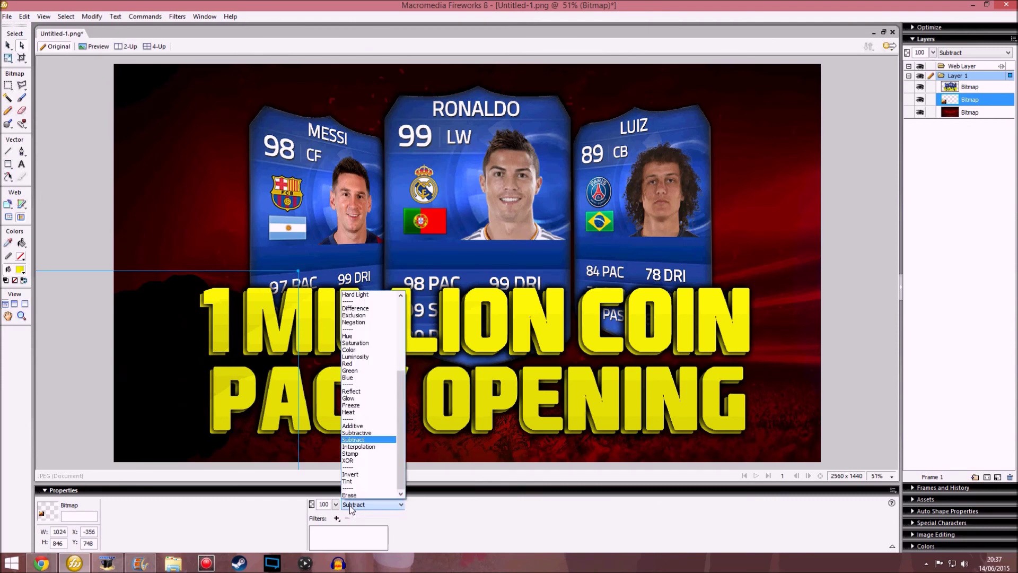
pyautogui.press('Down')
pyautogui.press('Return')
pyautogui.click(349, 505)
pyautogui.press('Down')
pyautogui.press('Return')
pyautogui.click(348, 505)
pyautogui.press('Down')
pyautogui.press('Return')
# Step: Try the Difference and Exclusion blend modes on the explosion behind the title
pyautogui.click(349, 505)
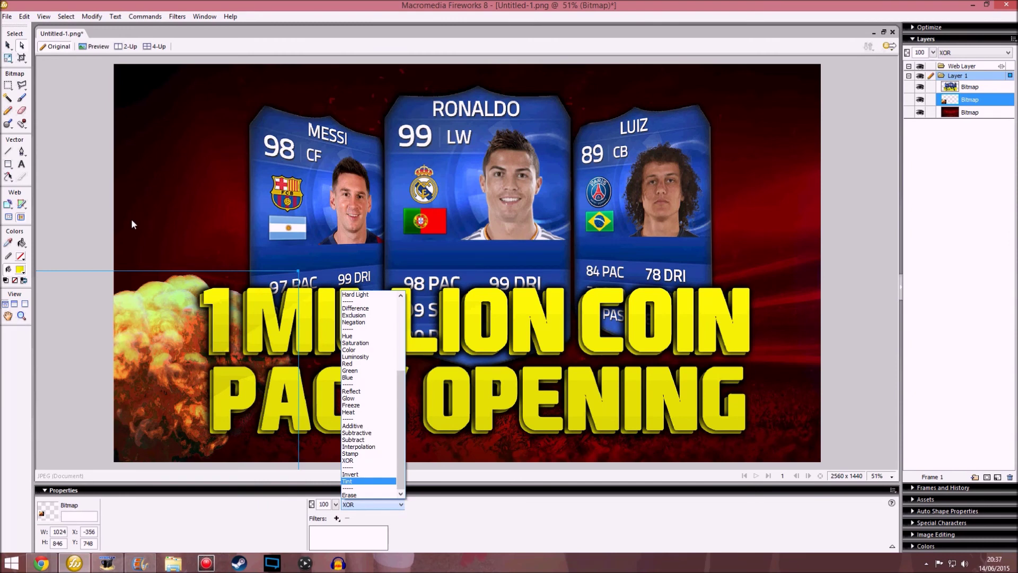
pyautogui.click(376, 308)
pyautogui.click(354, 505)
pyautogui.press('Down')
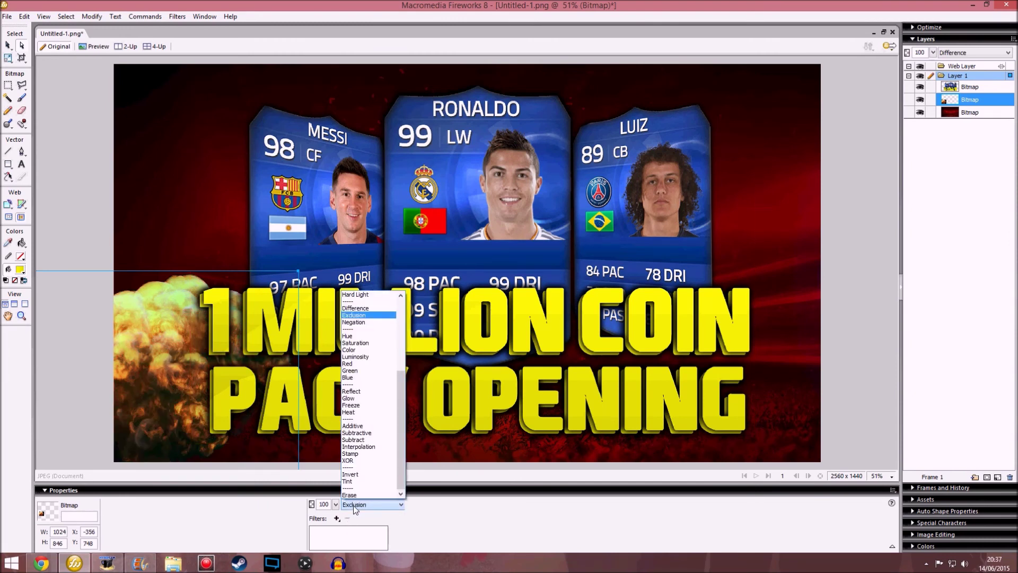
pyautogui.press('Return')
# Step: Set the explosion's blend mode to Negation
pyautogui.click(354, 505)
pyautogui.press('Down')
pyautogui.press('Return')
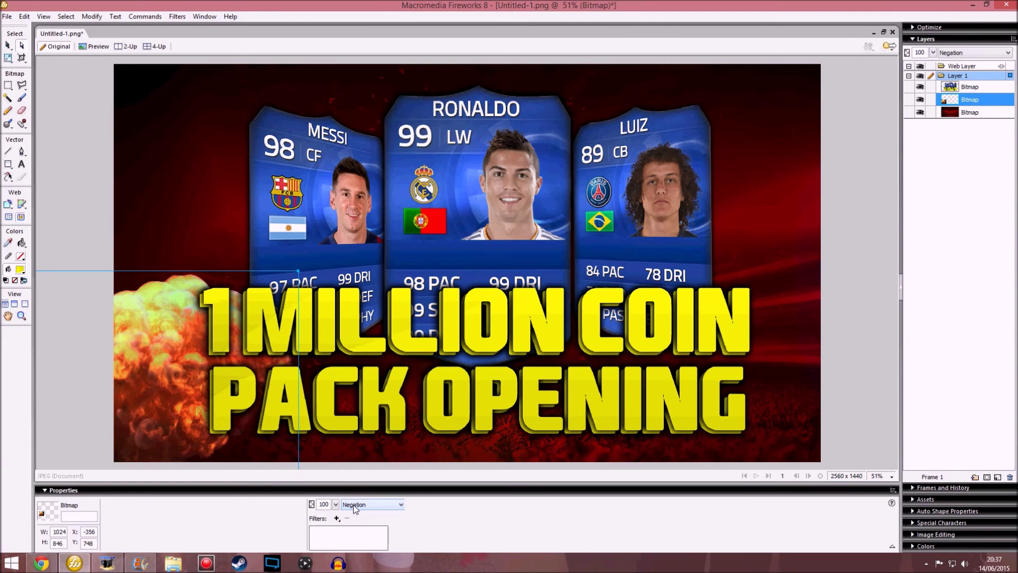
# Step: Move the explosion up behind the Messi card and scale it to about 1417 × 1171 px
pyautogui.moveTo(192, 358); pyautogui.dragTo(247, 239)
pyautogui.click(7, 57)
pyautogui.moveTo(349, 149); pyautogui.dragTo(458, 60)
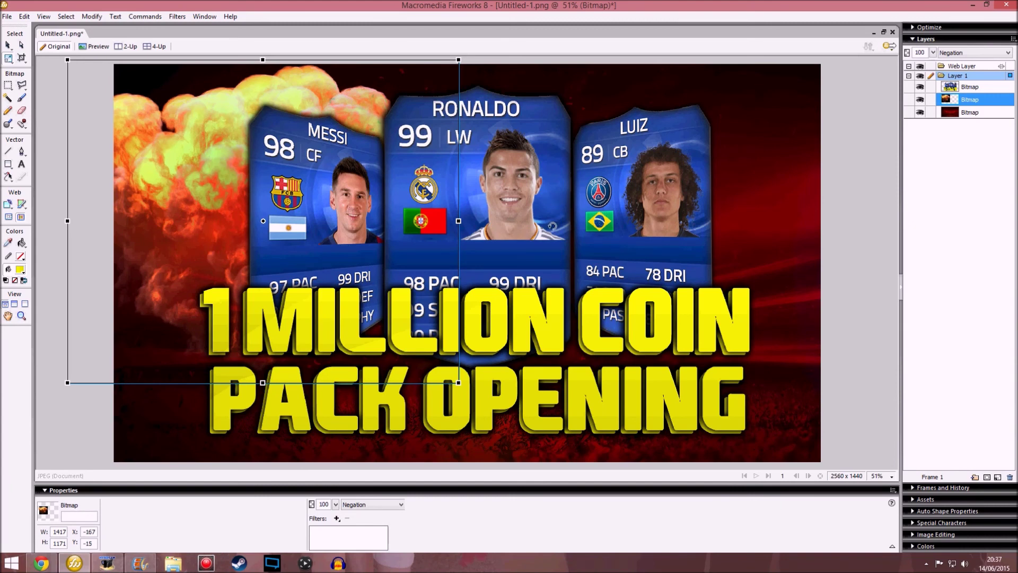
# Step: Rotate and enlarge the explosion to about 2394 × 2084 px and place it at X -671, Y -234
pyautogui.moveTo(552, 227); pyautogui.dragTo(633, 171)
pyautogui.moveTo(608, 241); pyautogui.dragTo(608, 241)
pyautogui.moveTo(322, 120); pyautogui.dragTo(306, 200)
pyautogui.moveTo(396, 99); pyautogui.dragTo(677, 3)
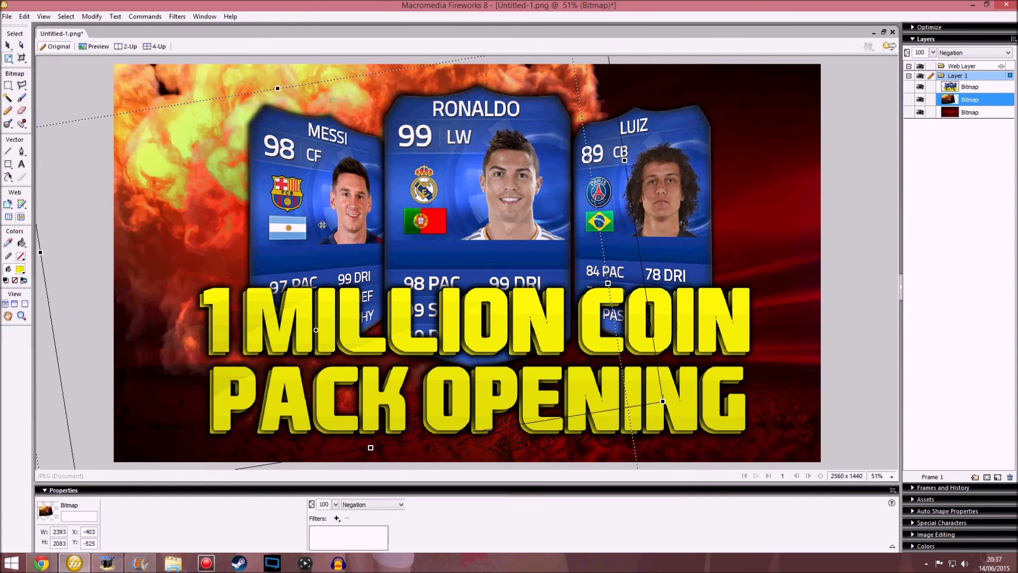
pyautogui.click(22, 46)
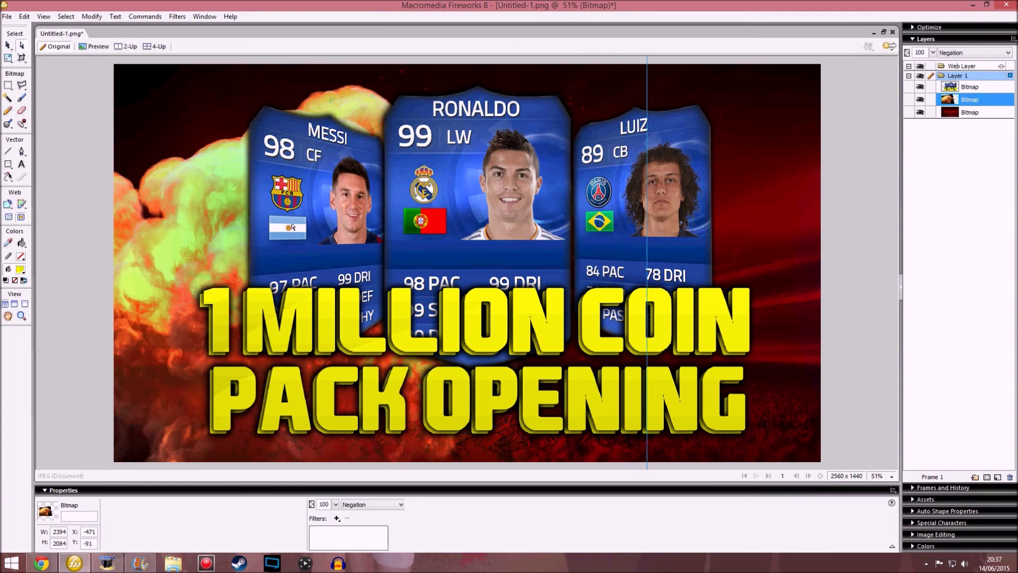
pyautogui.moveTo(292, 226); pyautogui.dragTo(243, 196)
# Step: Clone the explosion, rotate the copy and place it behind the Luiz card at X 813, Y -207
pyautogui.hotkey('ctrl', 'shift', 'd')
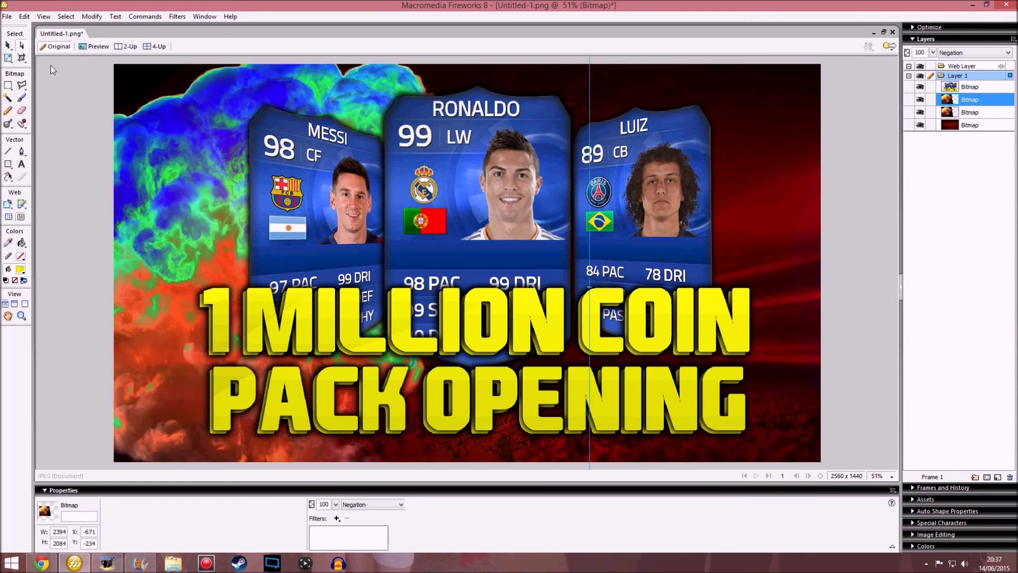
pyautogui.click(8, 58)
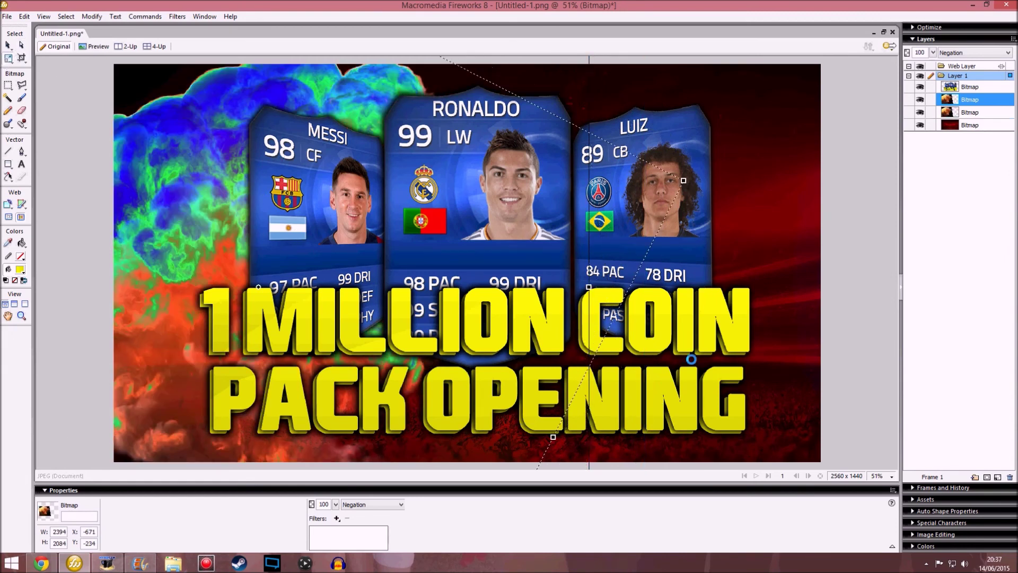
pyautogui.moveTo(259, 287); pyautogui.dragTo(239, 255)
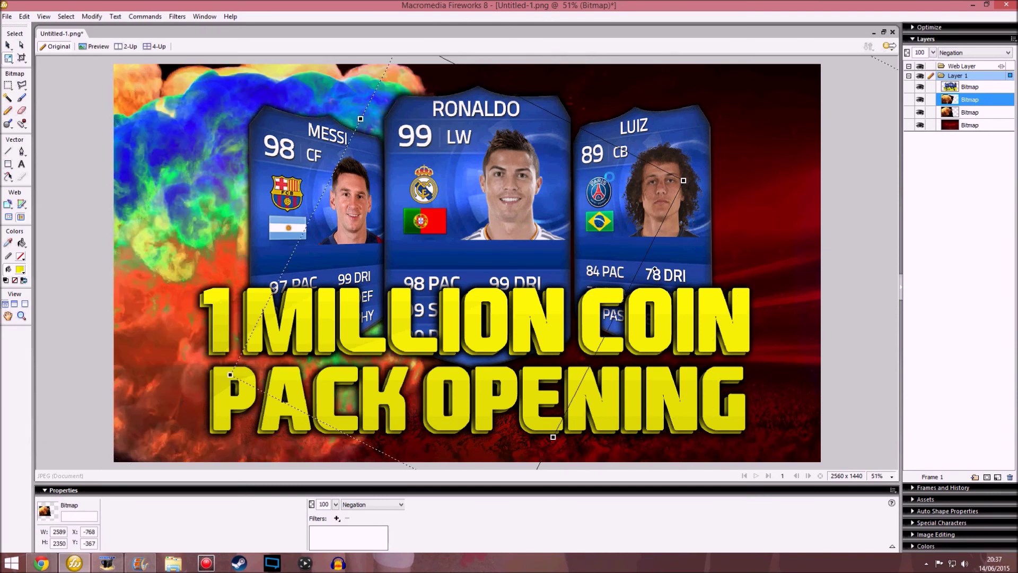
pyautogui.moveTo(608, 177); pyautogui.dragTo(569, 177)
pyautogui.moveTo(342, 71); pyautogui.dragTo(558, 198)
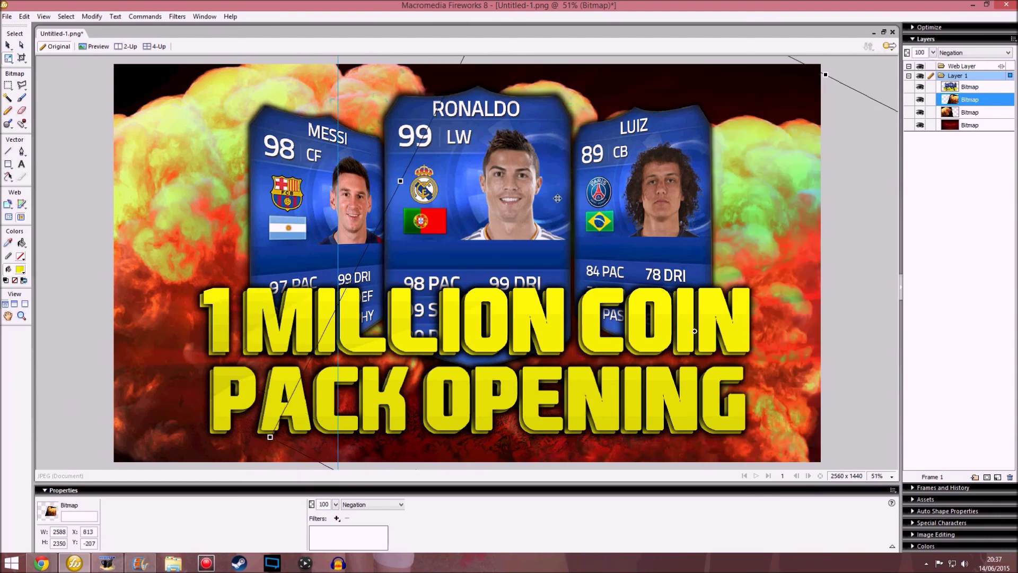
# Step: Select both explosion bitmaps and set their opacity to 60
pyautogui.click(22, 49)
pyautogui.keyDown('shift'); pyautogui.click(201, 168); pyautogui.keyUp('shift')
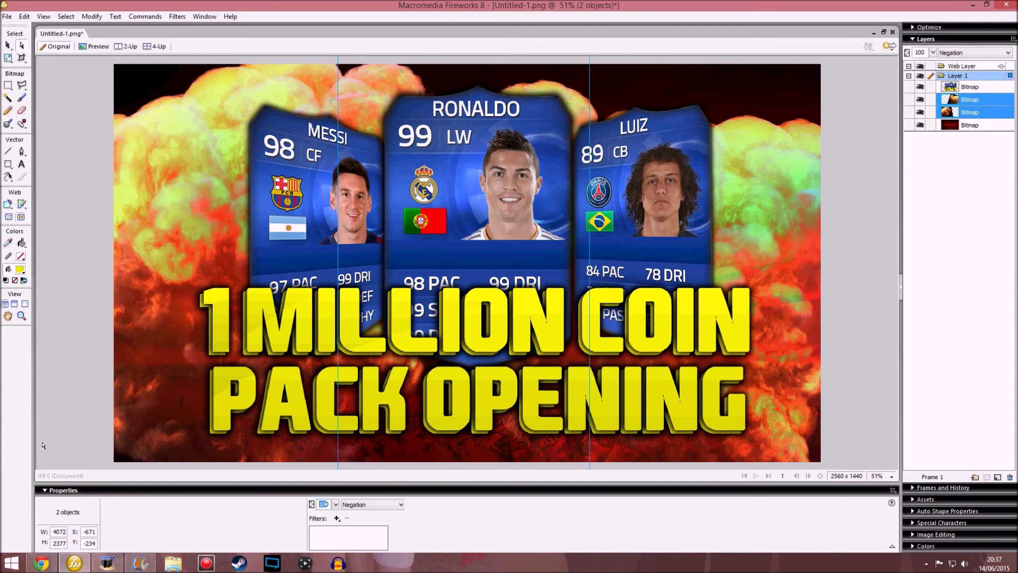
pyautogui.write('60')
pyautogui.press('Return')
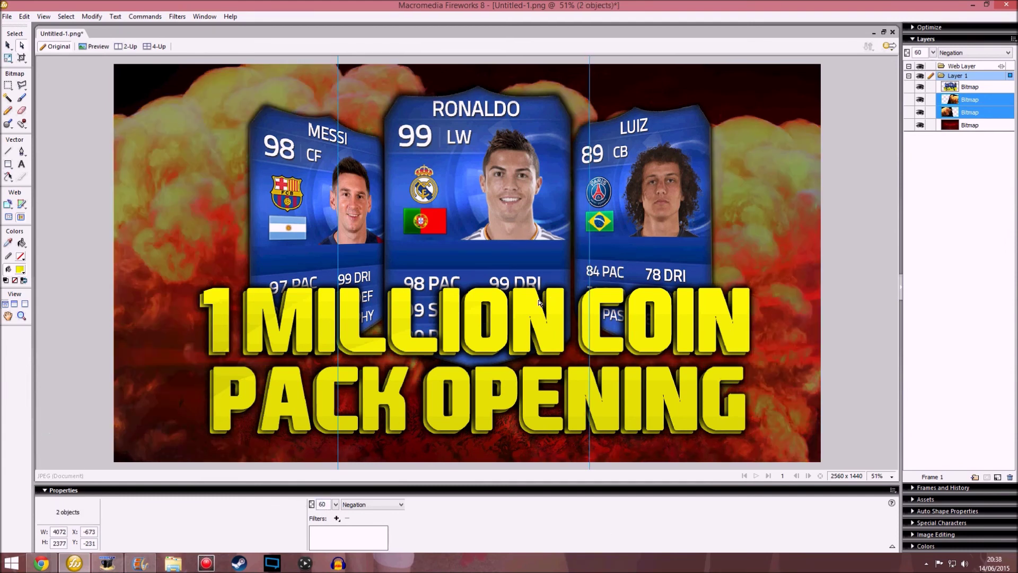
# Step: Move both explosions down to X -683, Y 8, set their opacity to 30 and deselect them
pyautogui.moveTo(539, 303); pyautogui.dragTo(536, 367)
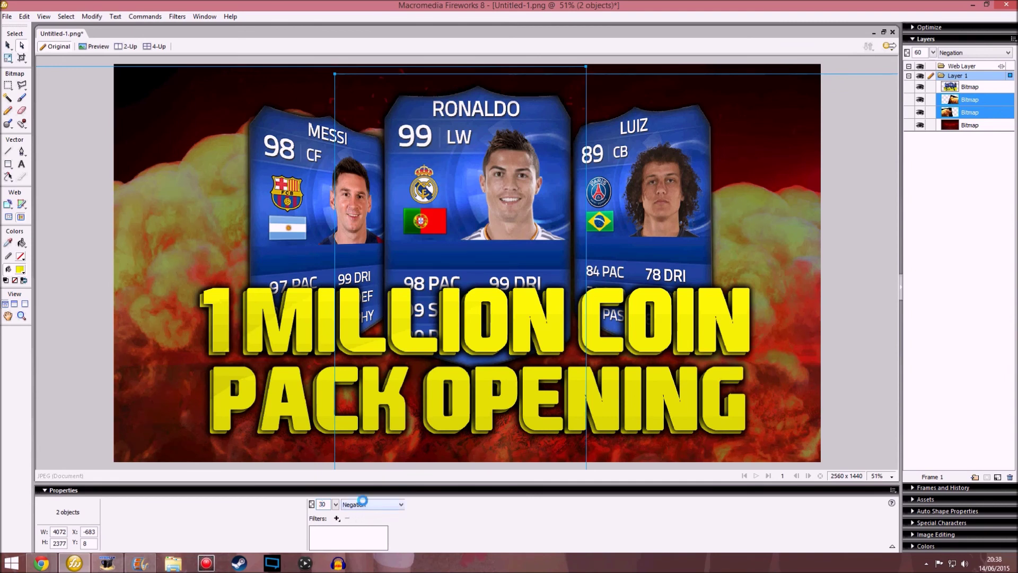
pyautogui.write('30')
pyautogui.press('Return')
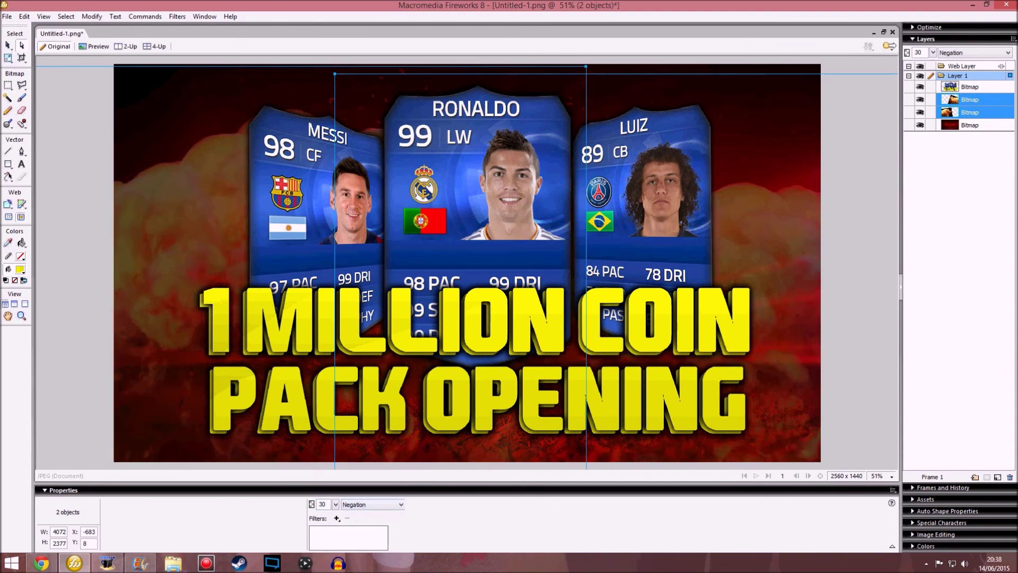
pyautogui.click(938, 282)
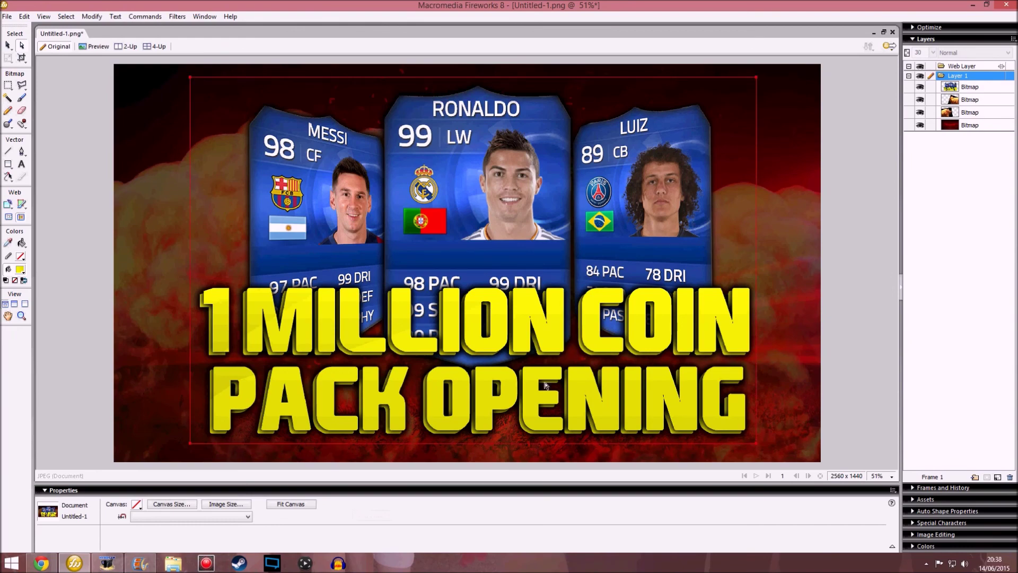
# Step: Switch to Chrome and search Google Images for "yellow glow"
pyautogui.click(42, 563)
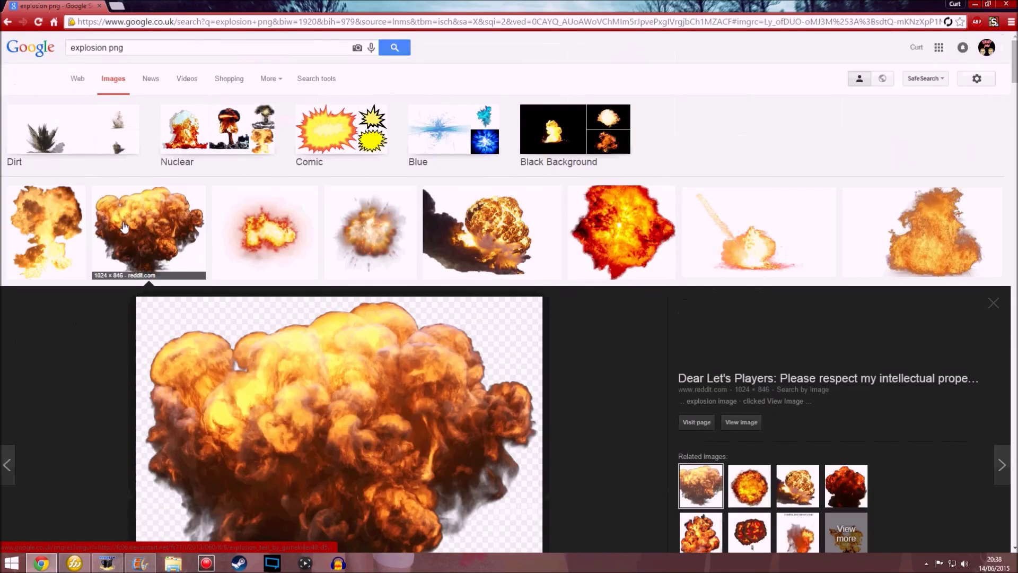
pyautogui.tripleClick(141, 47)
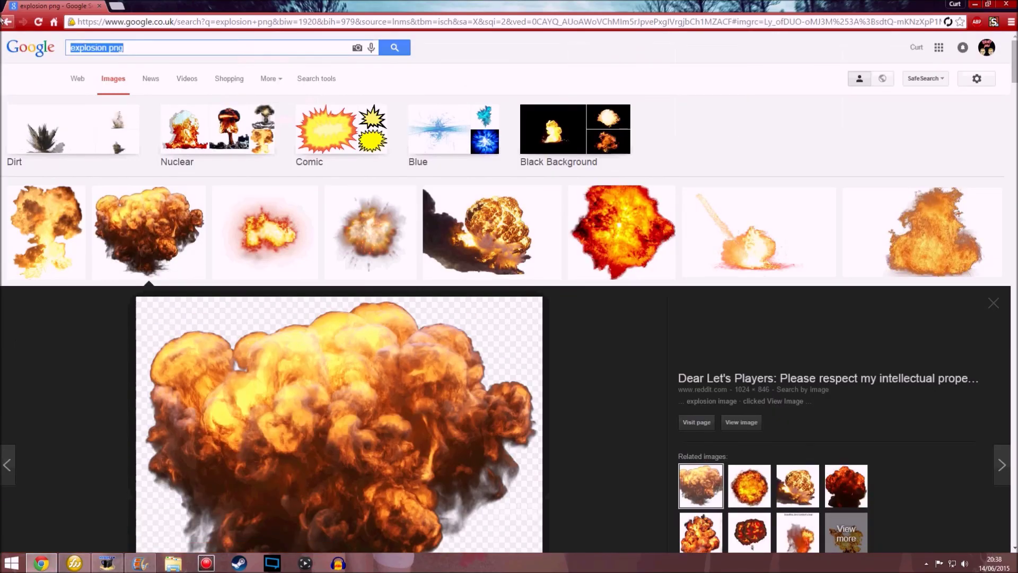
pyautogui.write('yellow glow')
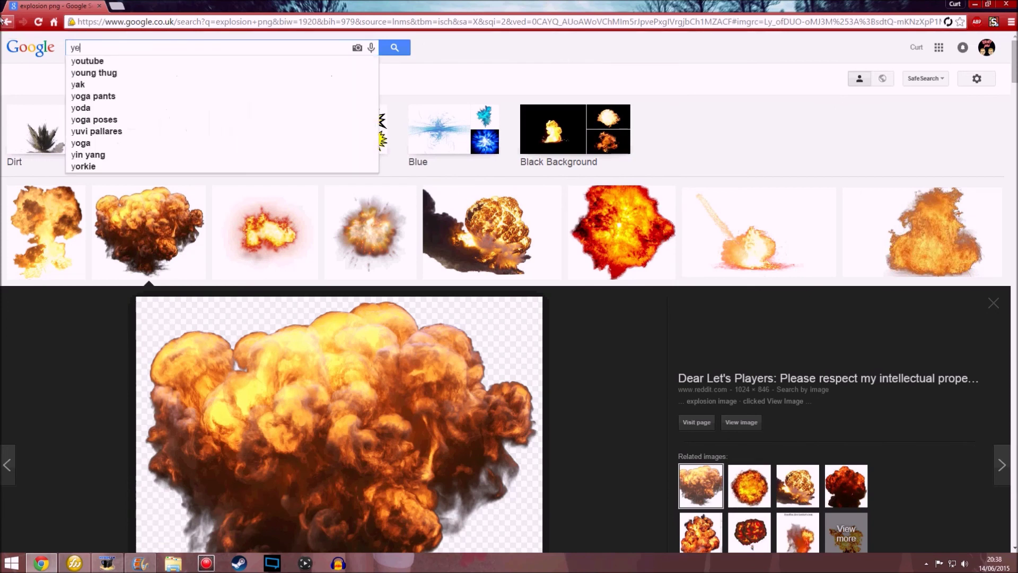
pyautogui.press('Return')
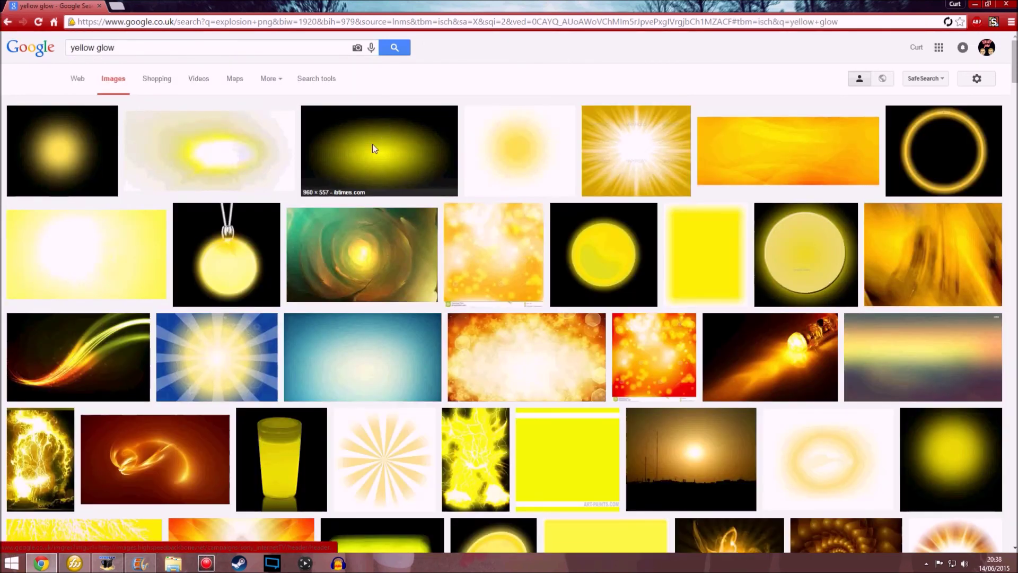
# Step: Preview several yellow glow images, including those from ibtimes.com, 4shared, artescapesonoma.com and officialpsds.com
pyautogui.click(373, 144)
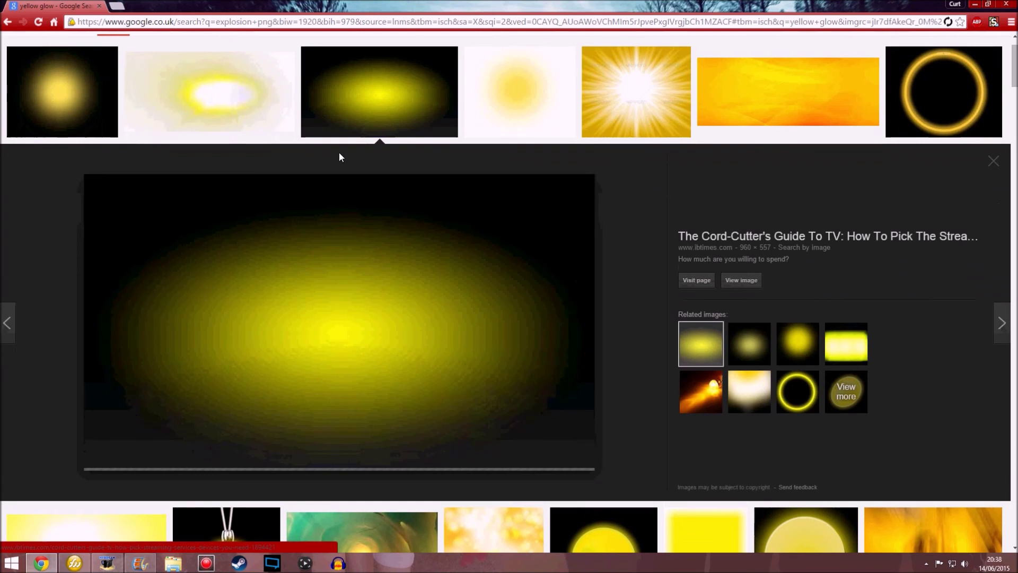
pyautogui.click(70, 69)
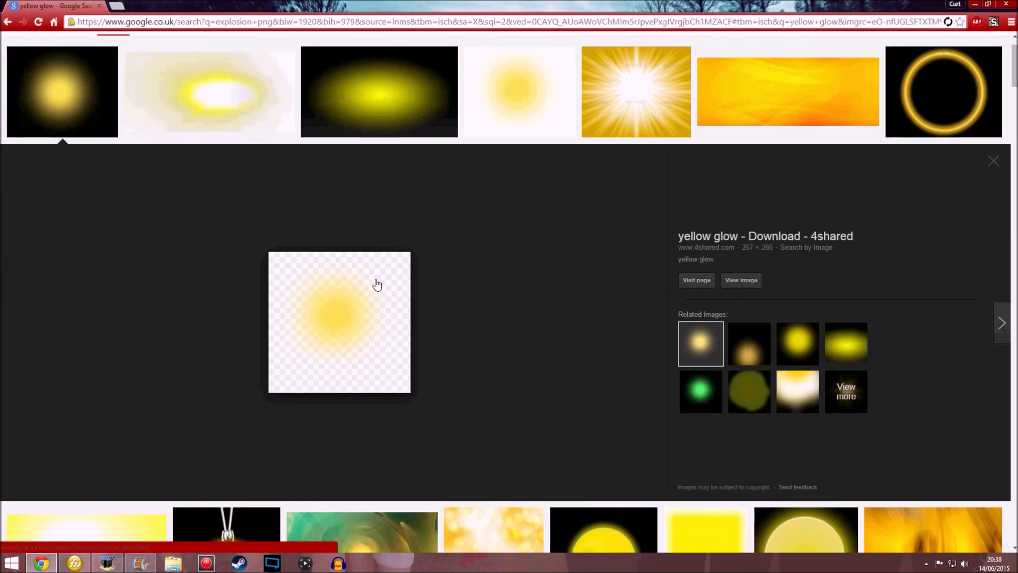
pyautogui.rightClick(349, 318)
pyautogui.click(795, 347)
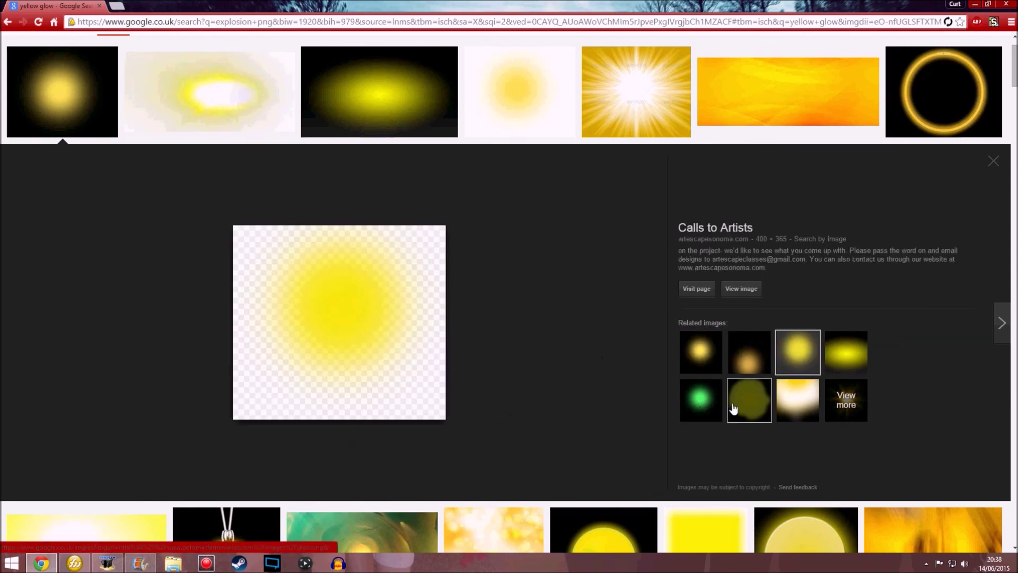
pyautogui.click(236, 64)
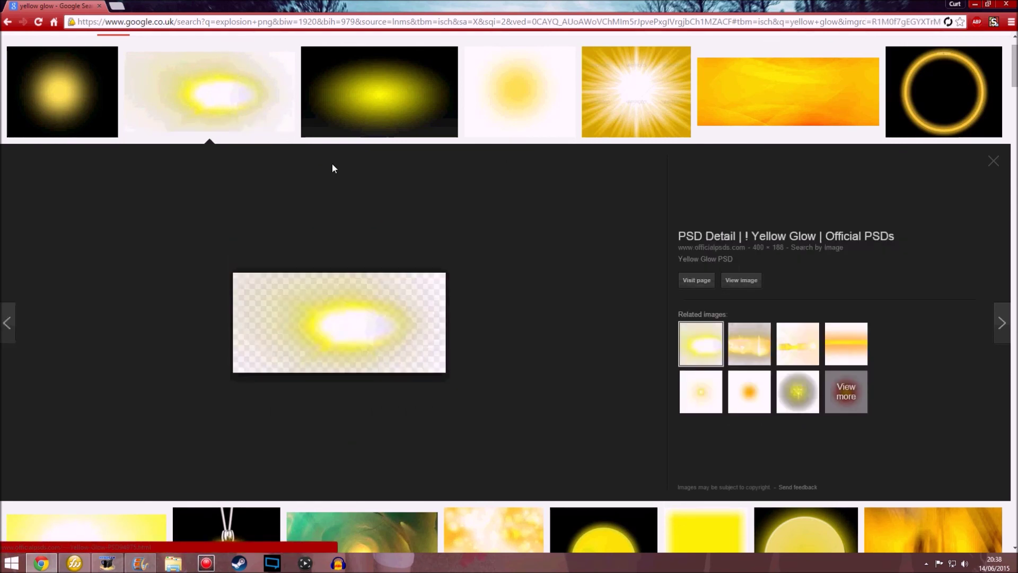
# Step: Copy the black-background yellow glow image from ibtimes.com and paste it into the thumbnail document in Fireworks
pyautogui.click(361, 133)
pyautogui.rightClick(349, 322)
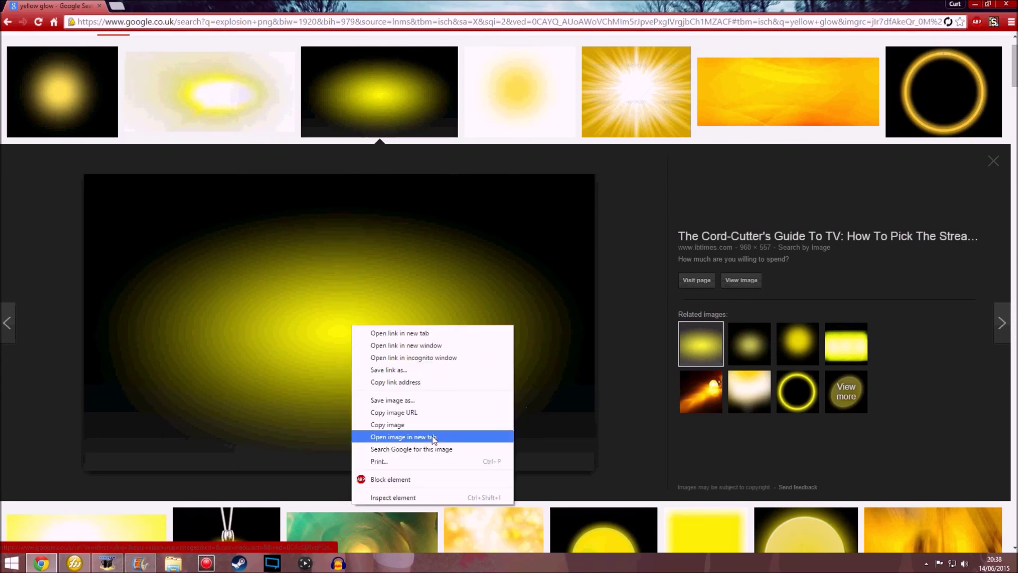
pyautogui.click(392, 425)
pyautogui.click(70, 562)
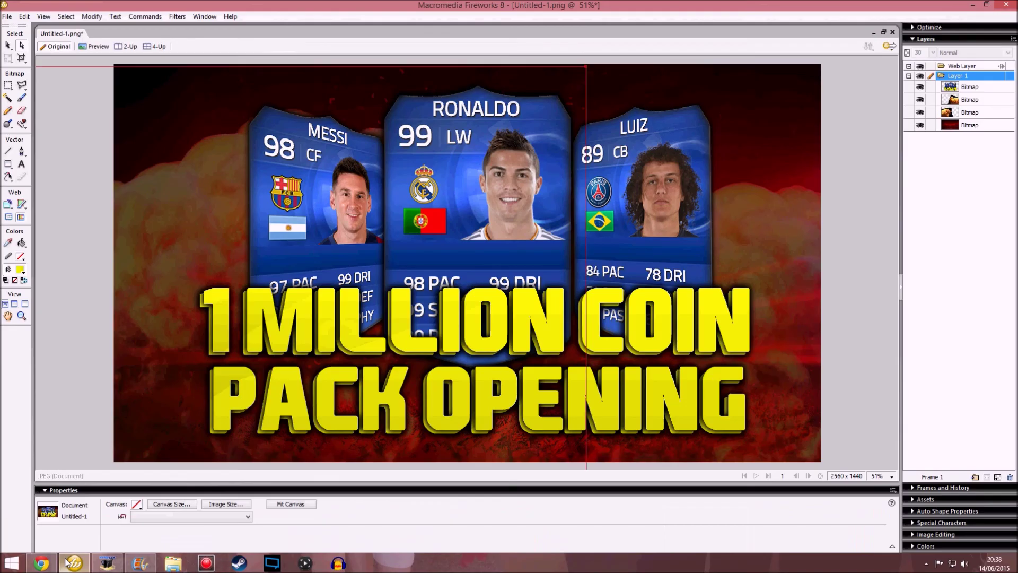
pyautogui.hotkey('ctrl', 'v')
# Step: Set the pasted glow's blend mode to Screen and move it over the gap between the Messi and Ronaldo cards
pyautogui.click(372, 505)
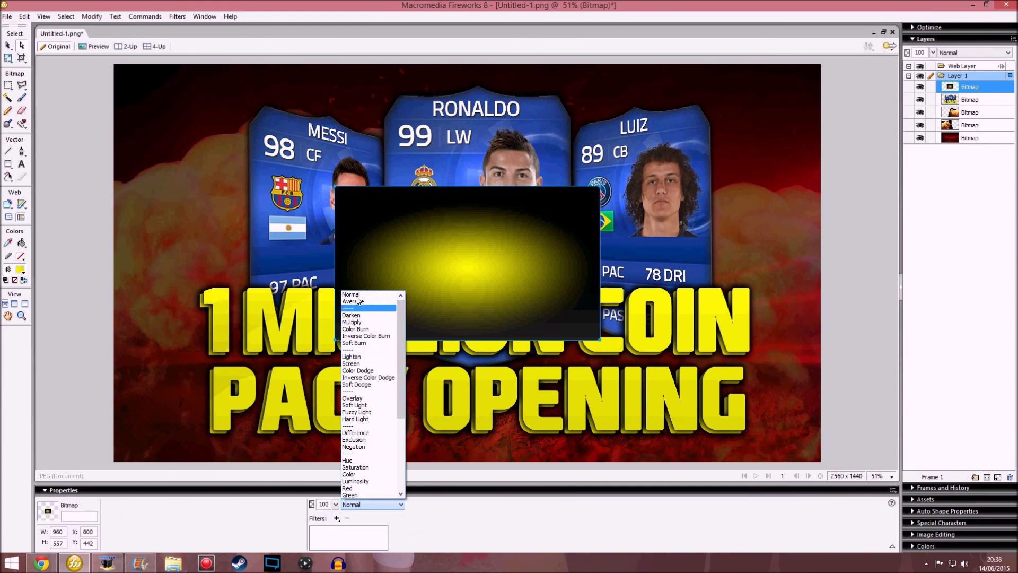
pyautogui.click(354, 363)
pyautogui.moveTo(495, 279); pyautogui.dragTo(398, 167)
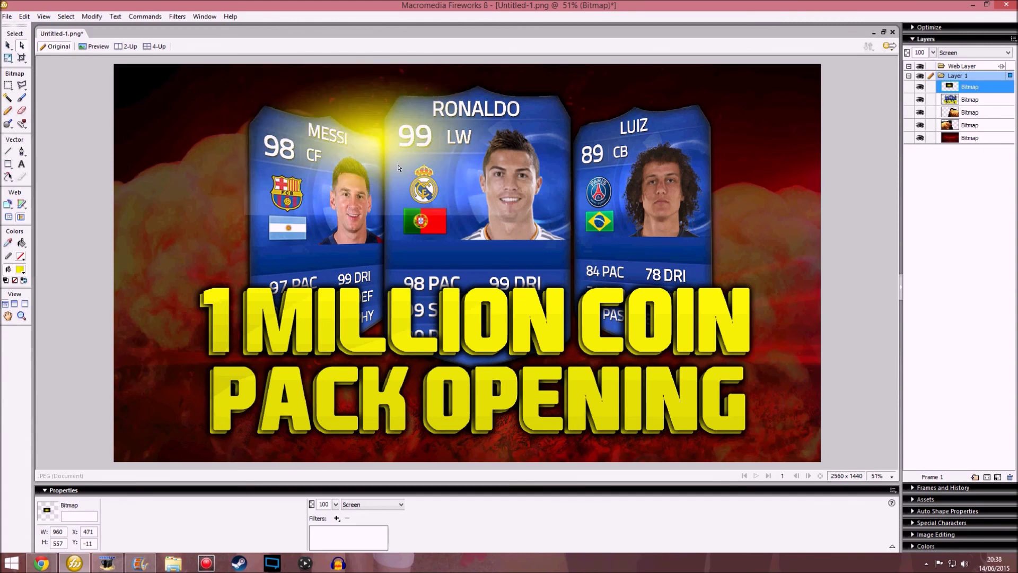
# Step: Send the glow behind the cards and explosions, directly above the red background, and reposition it at about X 496, Y 52
pyautogui.click(981, 79)
pyautogui.click(959, 171)
pyautogui.moveTo(954, 87); pyautogui.dragTo(958, 128)
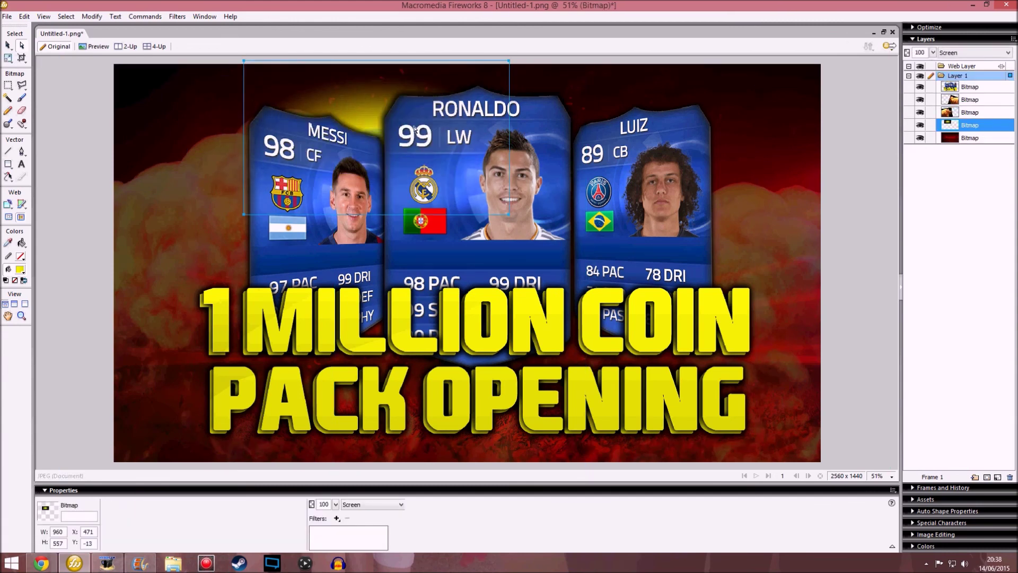
pyautogui.moveTo(414, 128); pyautogui.dragTo(407, 151)
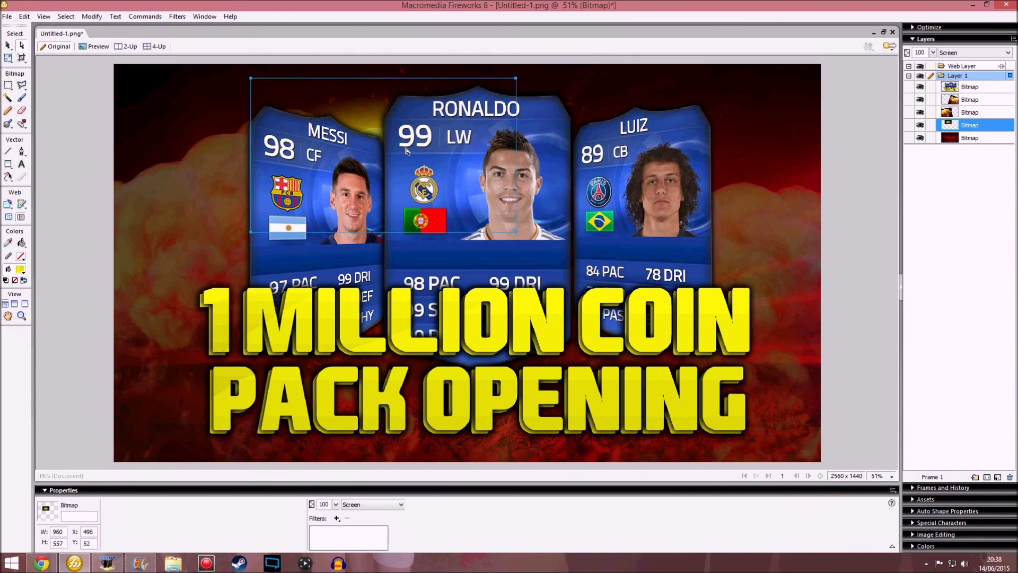
# Step: Duplicate the glow behind the gap between Ronaldo and Luiz, narrow it to about 638 px at X 1407, Y 23, and deselect it
pyautogui.moveTo(379, 136); pyautogui.dragTo(586, 139)
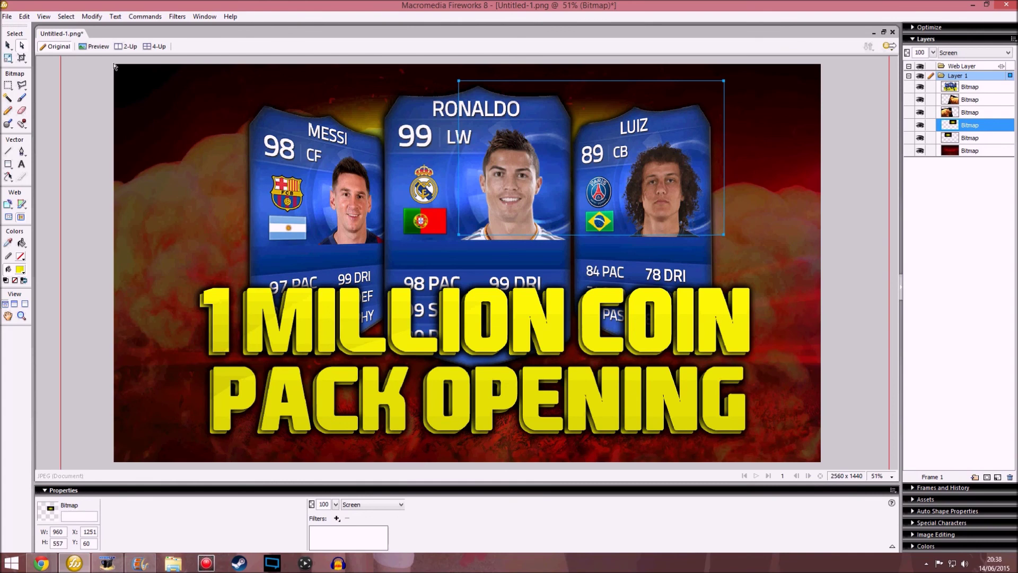
pyautogui.moveTo(723, 157); pyautogui.dragTo(583, 157)
pyautogui.moveTo(486, 138); pyautogui.dragTo(547, 128)
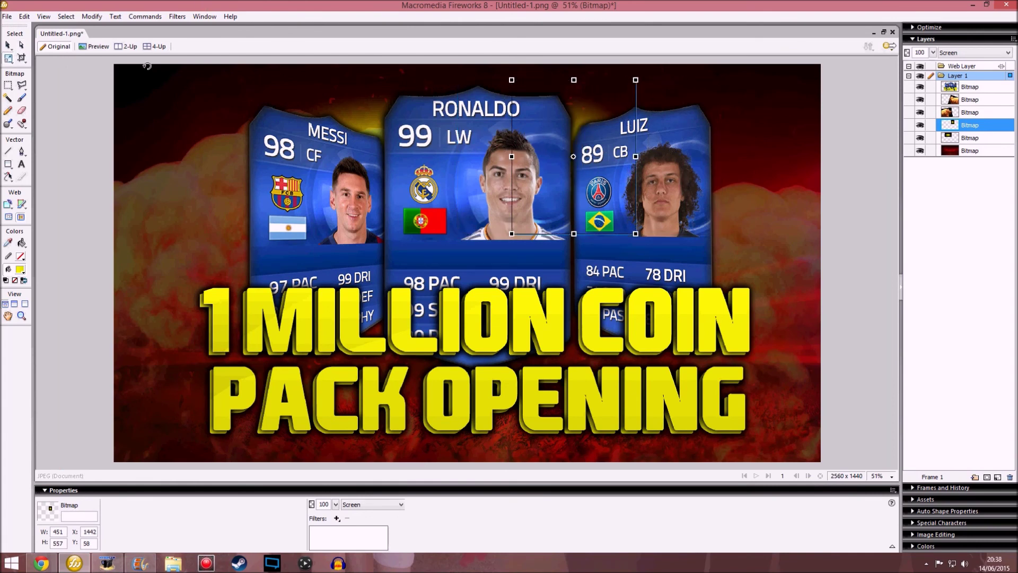
pyautogui.moveTo(635, 157); pyautogui.dragTo(605, 138)
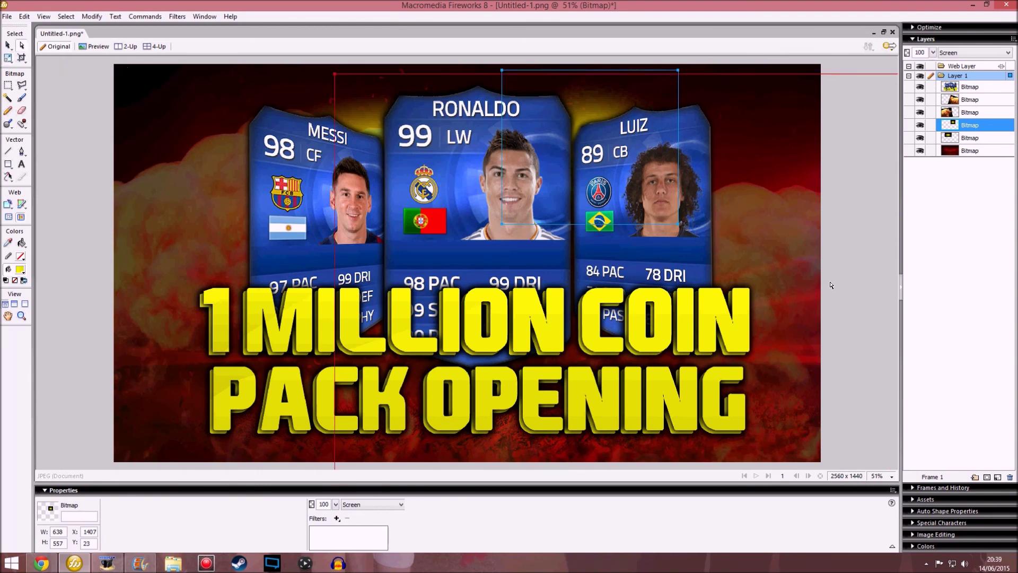
pyautogui.click(947, 313)
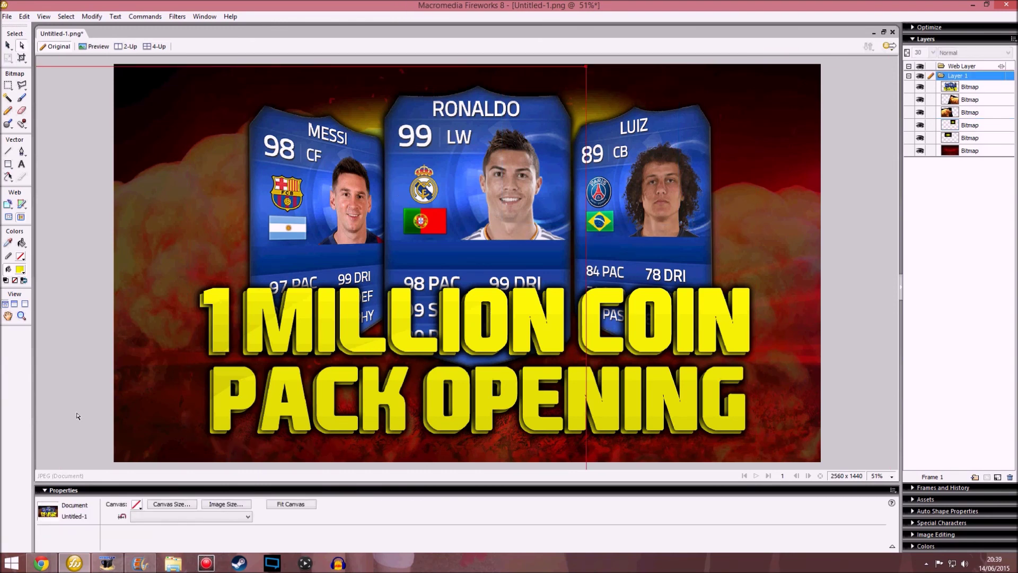
# Step: Switch to Chrome and search Google Images for "yellow flare"
pyautogui.click(101, 563)
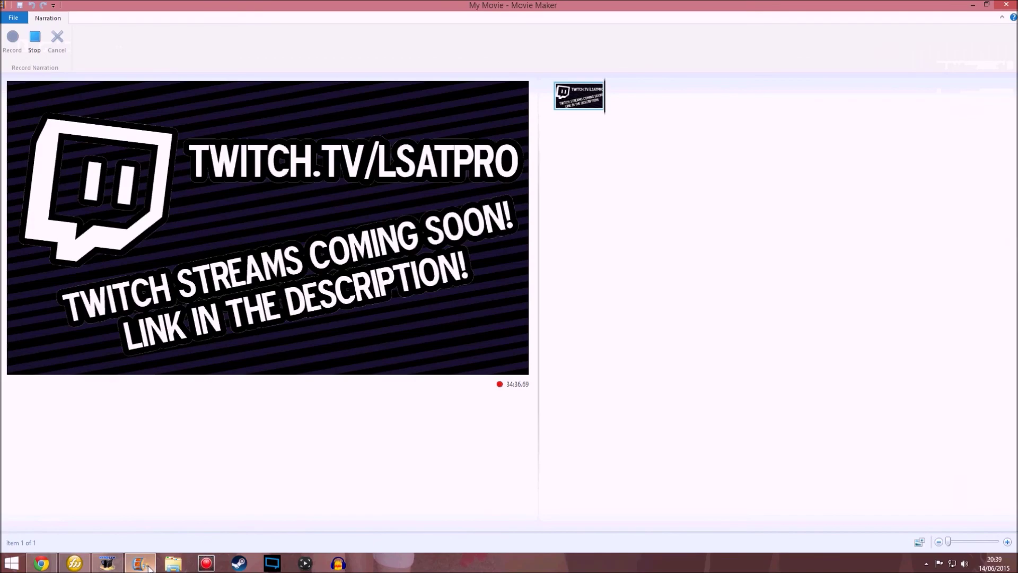
pyautogui.click(34, 566)
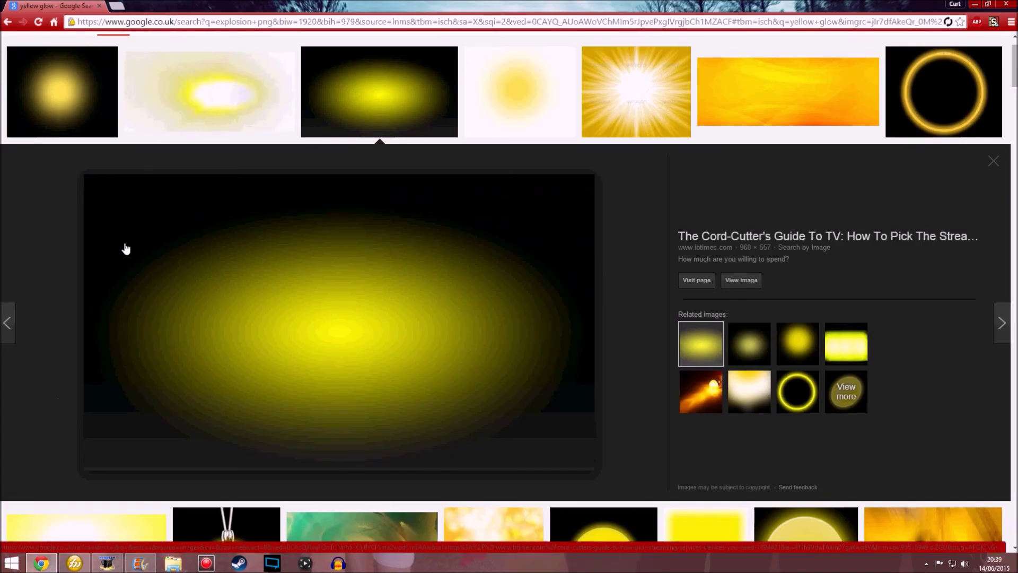
pyautogui.scroll(1, 122, 249)
pyautogui.moveTo(129, 49); pyautogui.dragTo(2, 22)
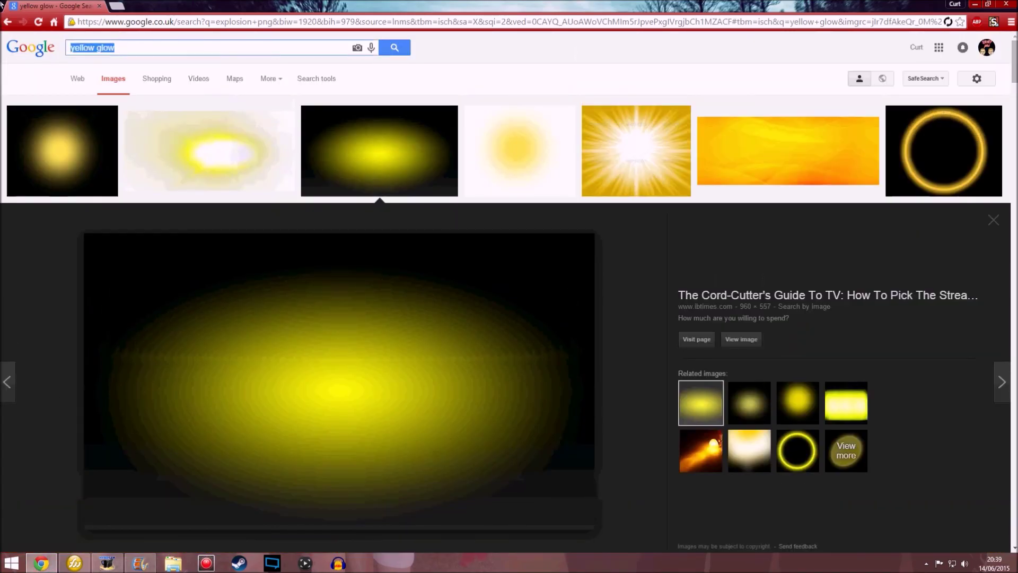
pyautogui.write('yellow flar')
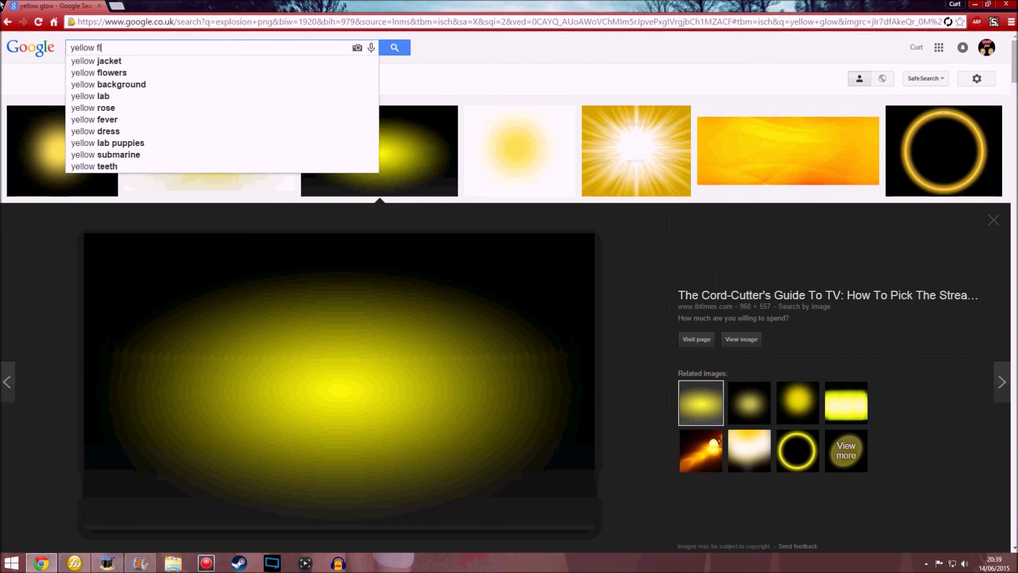
pyautogui.write('e')
pyautogui.press('Return')
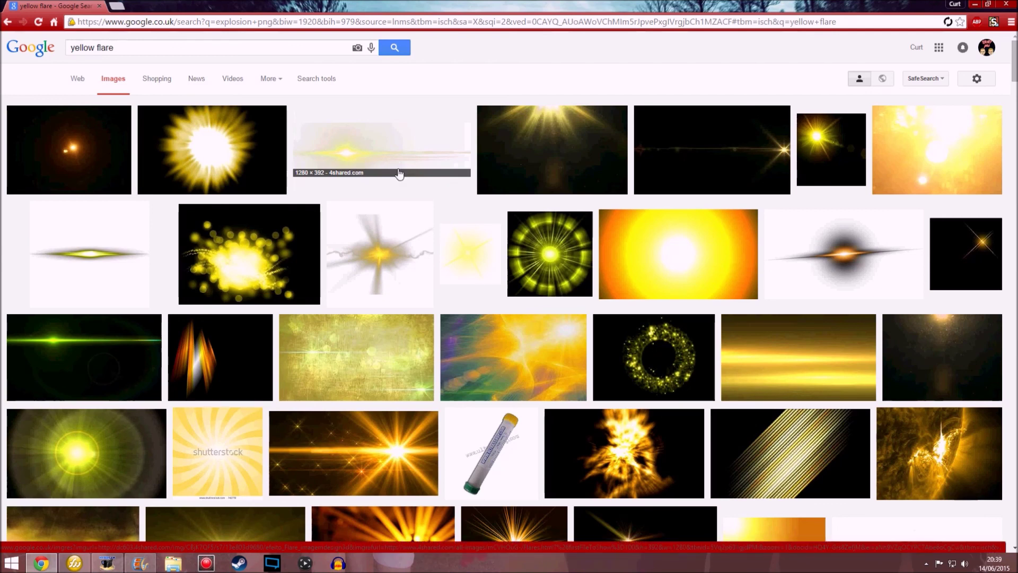
# Step: Search Google Images for "red flare" and preview the vertical red flare from 4shared
pyautogui.moveTo(122, 47); pyautogui.dragTo(2, 51)
pyautogui.write('red flare')
pyautogui.press('Return')
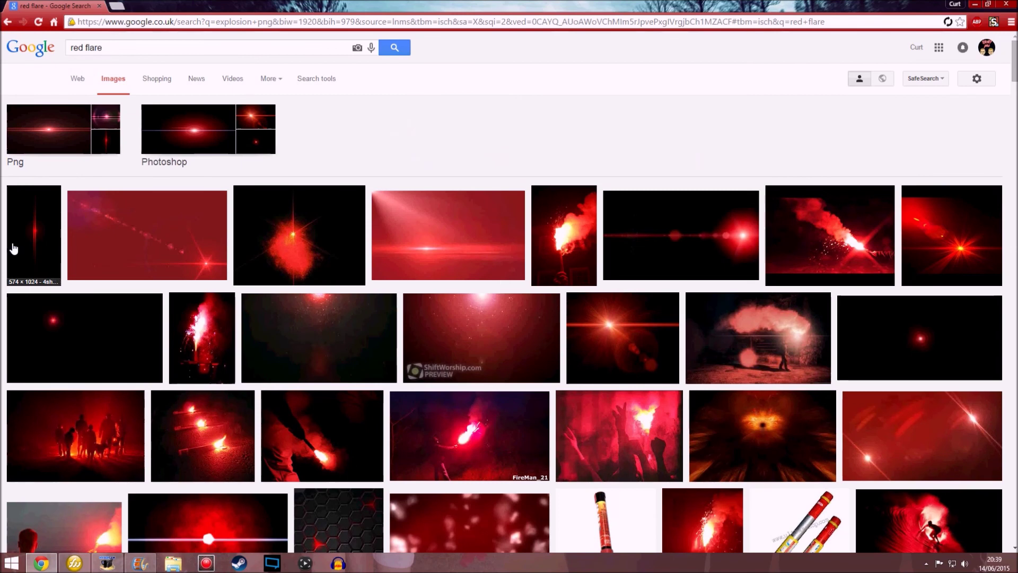
pyautogui.click(14, 249)
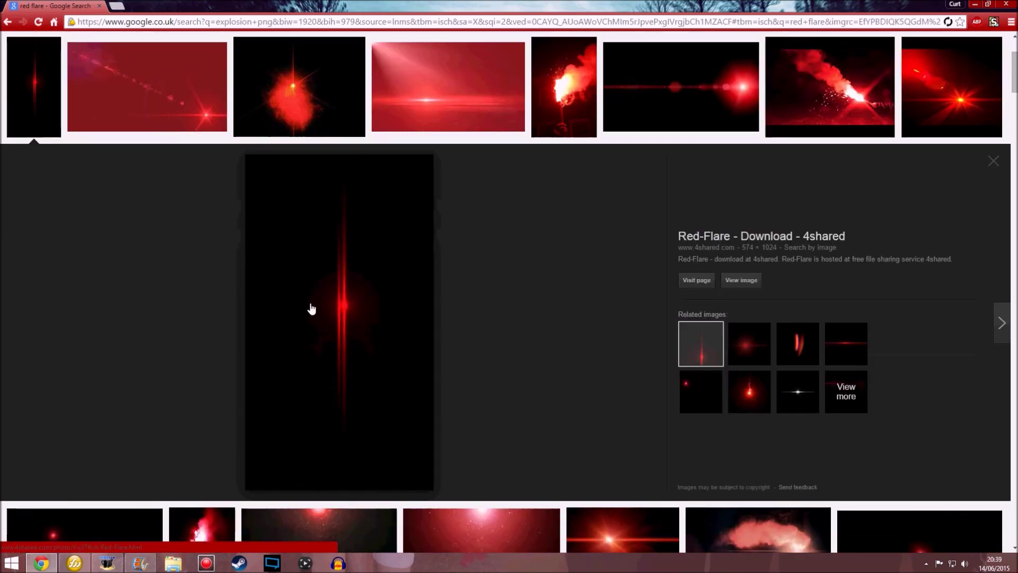
# Step: Copy the previewed vertical red flare image and paste it into the thumbnail document in Fireworks
pyautogui.rightClick(278, 287)
pyautogui.click(350, 374)
pyautogui.rightClick(335, 319)
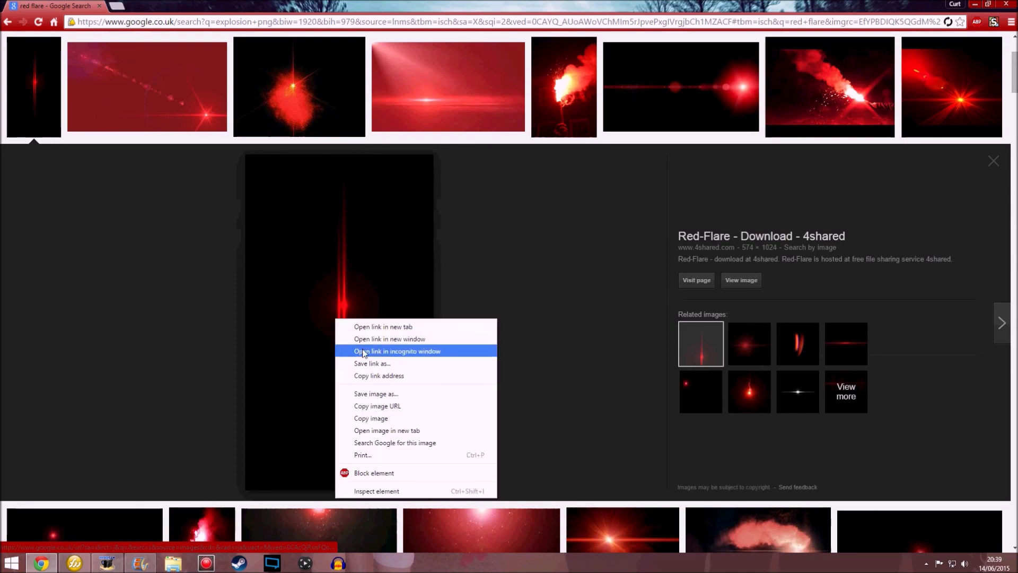
pyautogui.click(371, 418)
pyautogui.click(74, 563)
pyautogui.hotkey('ctrl', 'v')
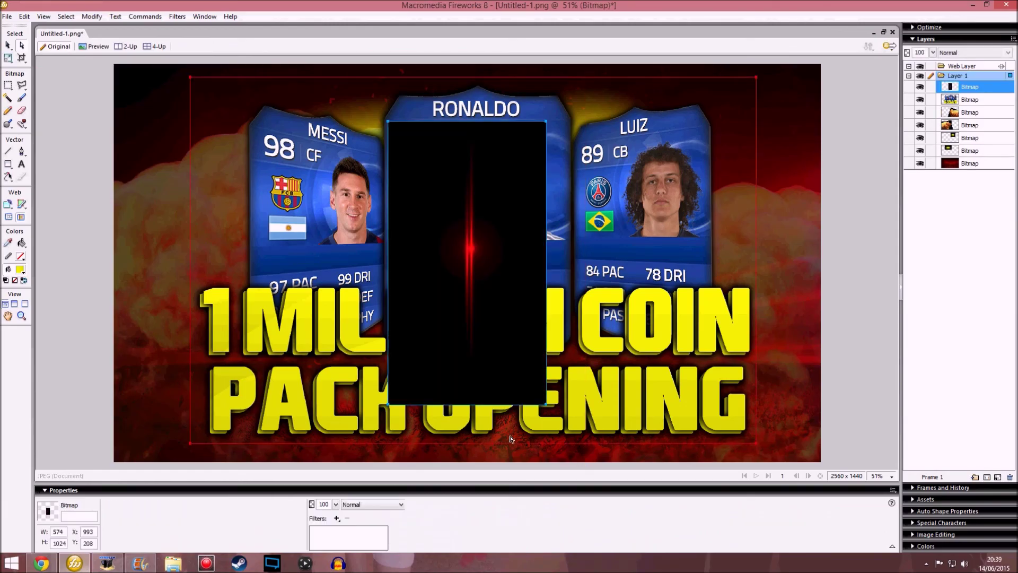
# Step: Set the red flare's blend mode to Screen and place it between the Messi and Ronaldo cards at about X 684, Y 92
pyautogui.click(358, 504)
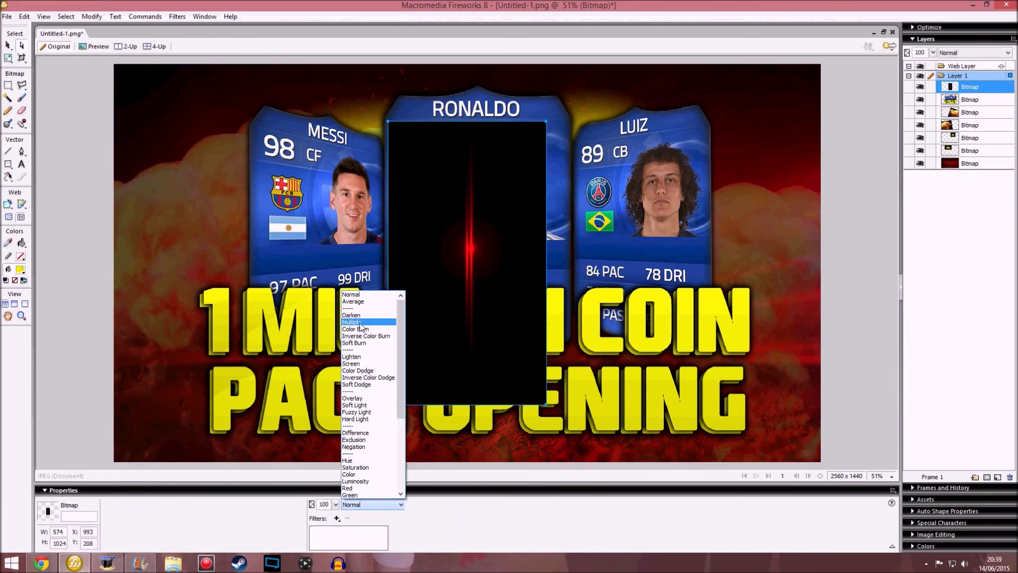
pyautogui.click(360, 363)
pyautogui.moveTo(469, 269); pyautogui.dragTo(387, 238)
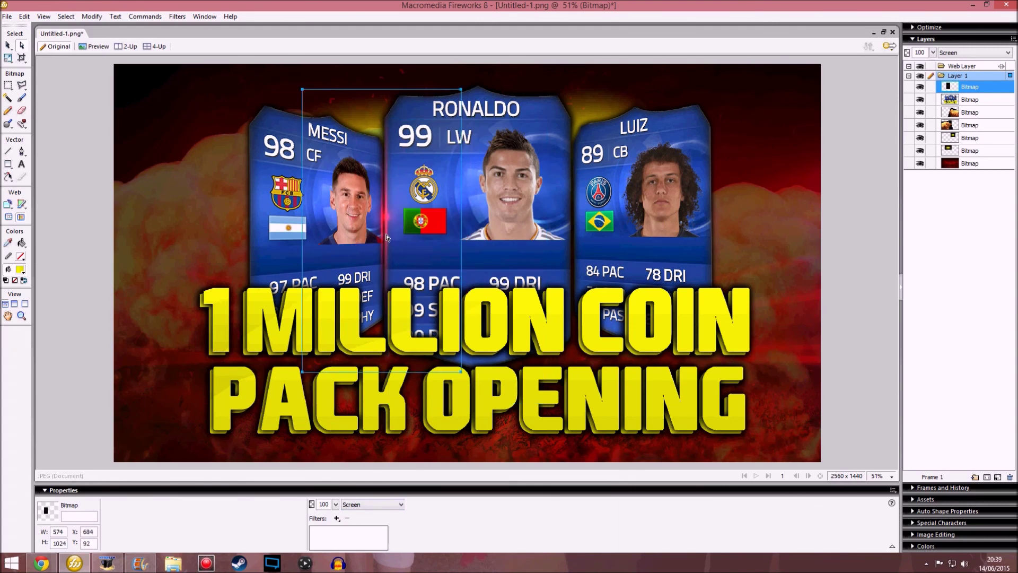
# Step: Duplicate the red flare onto the Ronaldo–Luiz gap and both outer card edges, shrinking the outer copies to about 427 × 762 px, and deselect
pyautogui.hotkey('ctrl', 'shift', 'd')
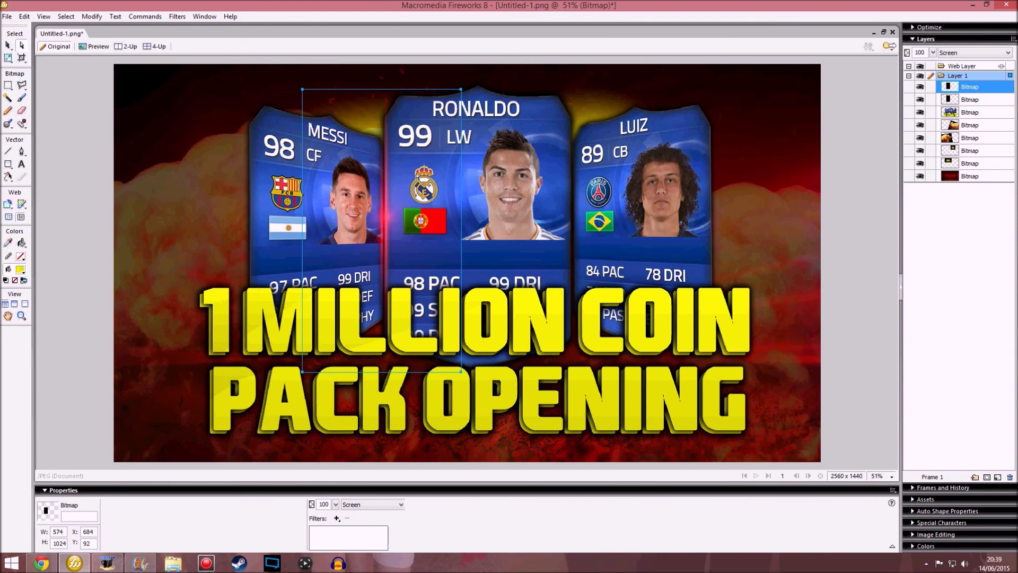
pyautogui.moveTo(400, 216); pyautogui.dragTo(563, 172)
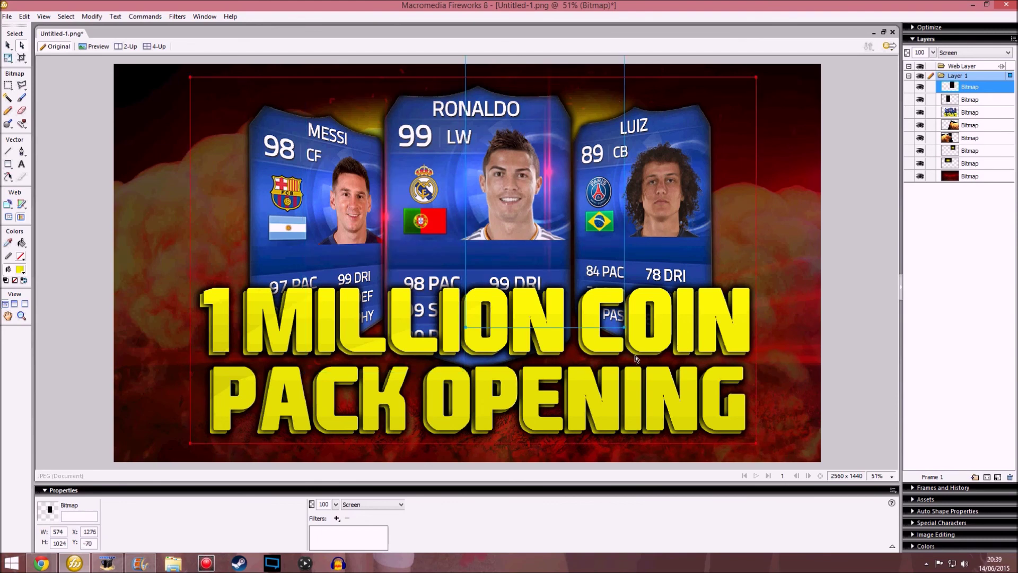
pyautogui.moveTo(622, 324); pyautogui.dragTo(656, 300)
pyautogui.moveTo(597, 201); pyautogui.dragTo(716, 260)
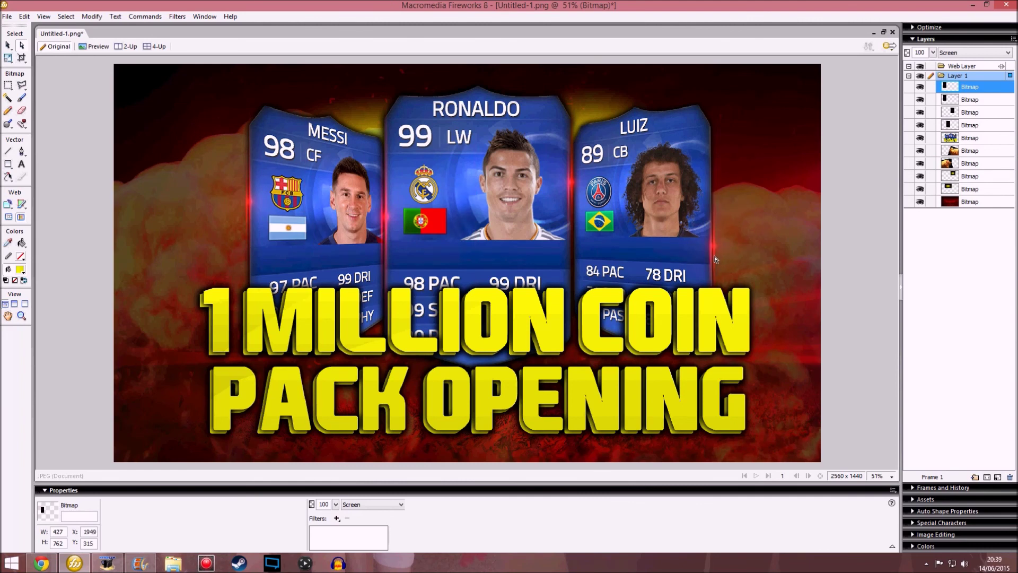
pyautogui.click(946, 283)
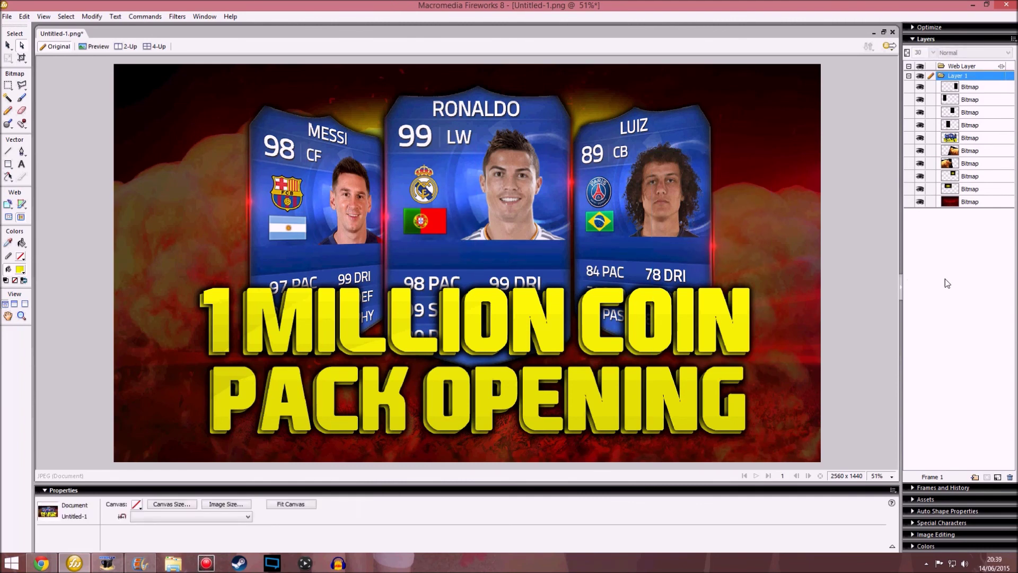